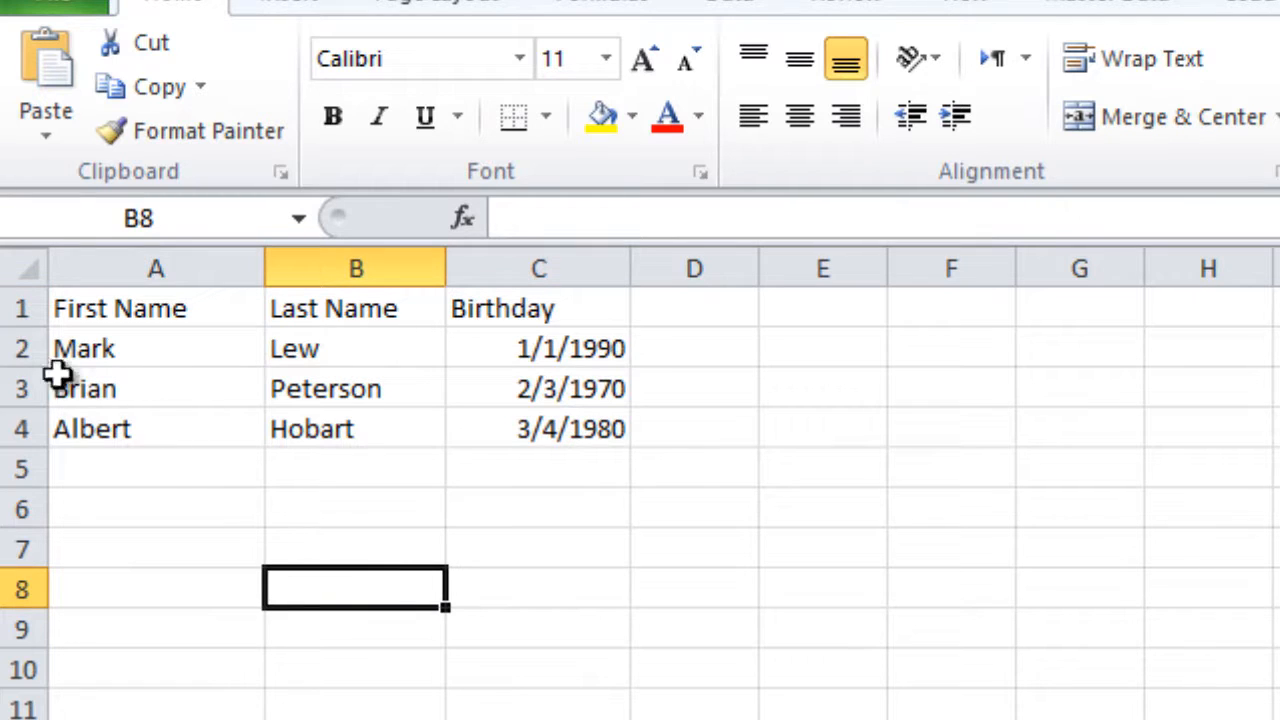
Look over the employee records in rows 2 to 4 of the worksheet and switch to SQL Server Management Studio.
drag(21, 346, 21, 429)
click(360, 655)
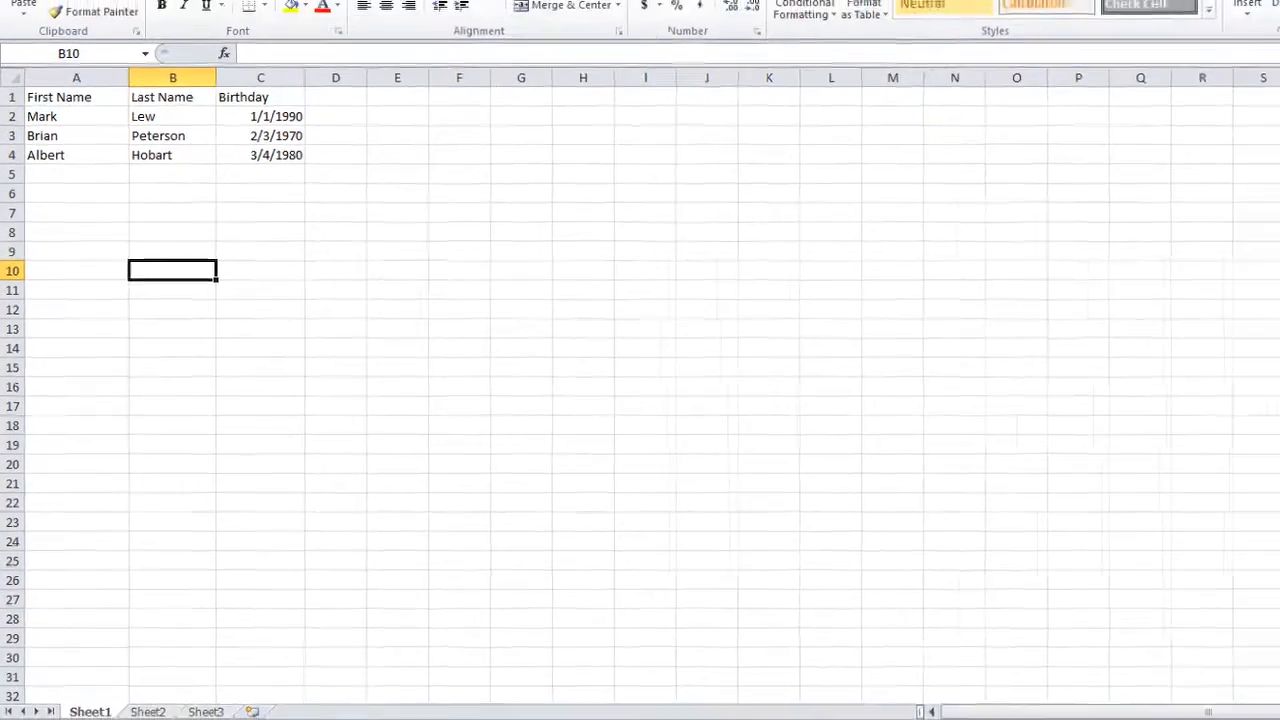
mouse_move(254, 715)
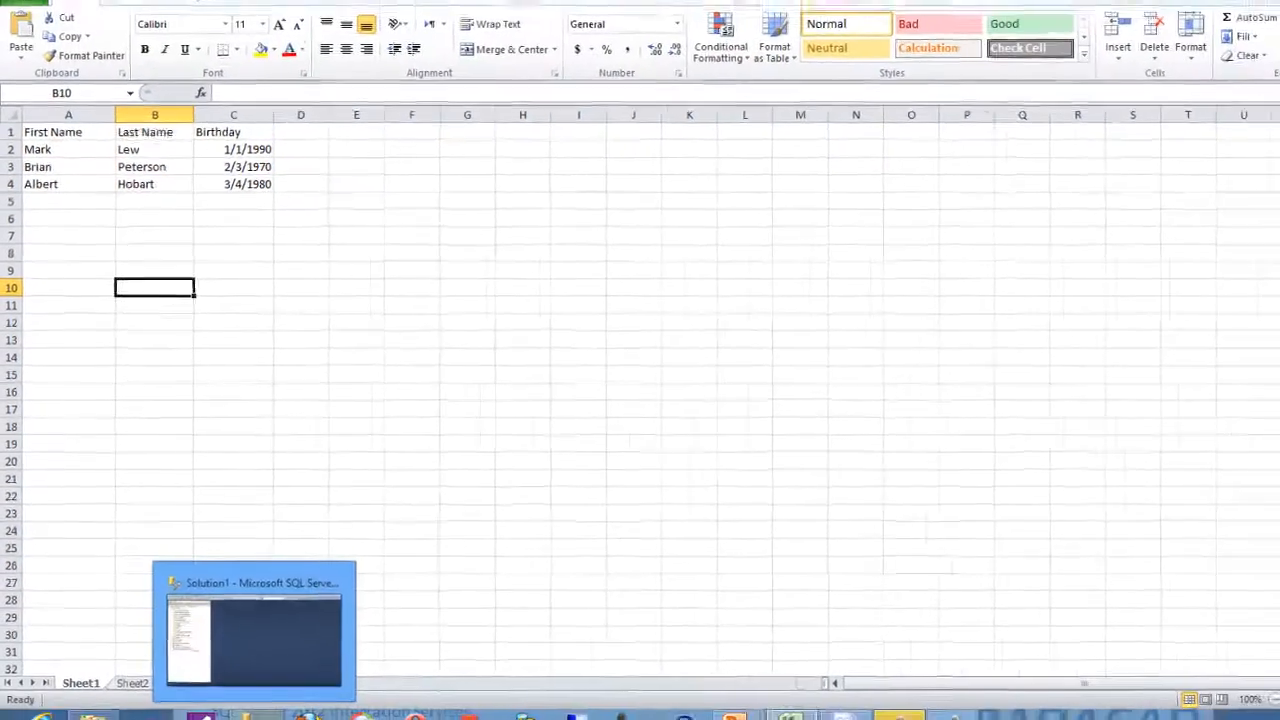
click(254, 640)
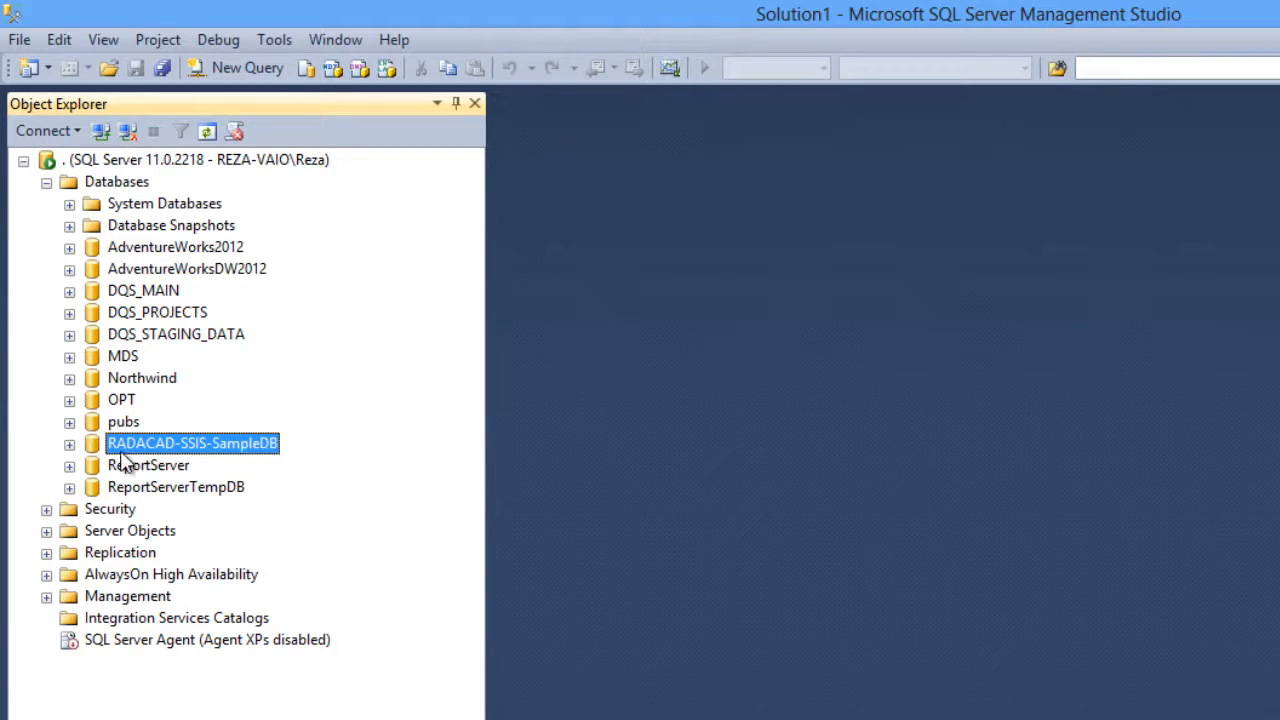
Expand the RADACAD-SSIS-SampleDB database, refresh its Tables folder and select the dbo.Employee table.
click(70, 445)
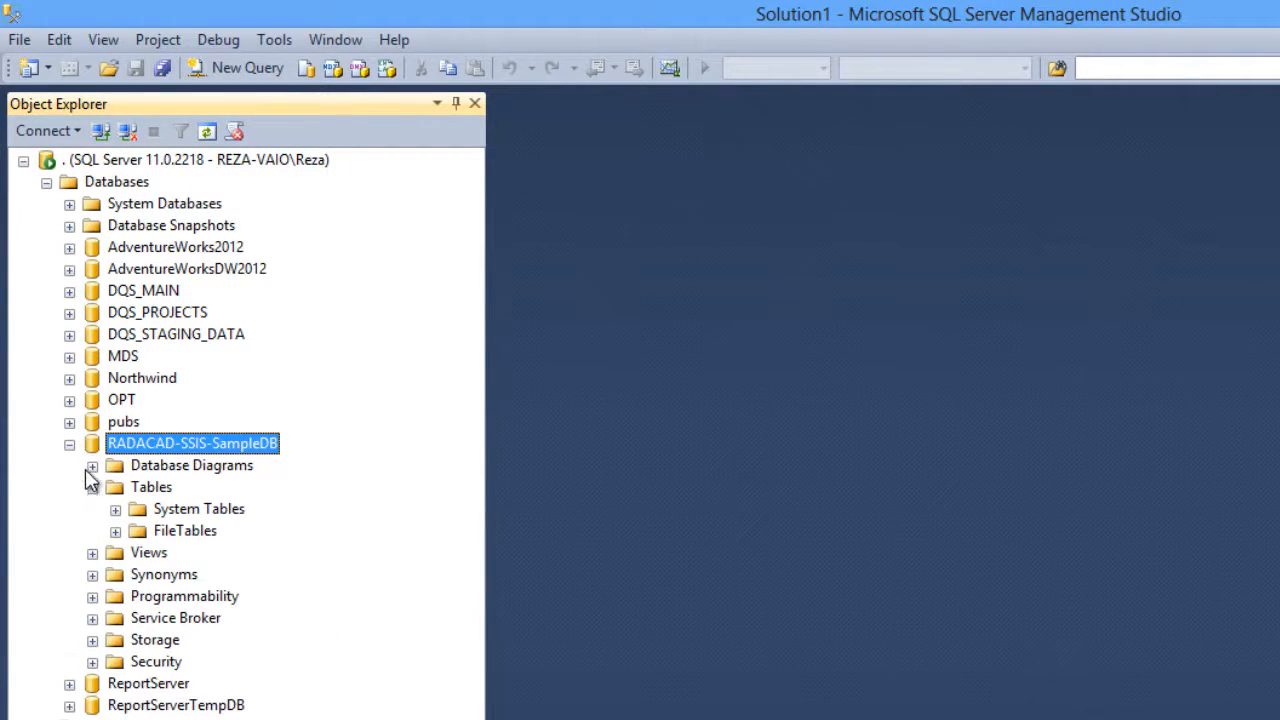
right_click(138, 487)
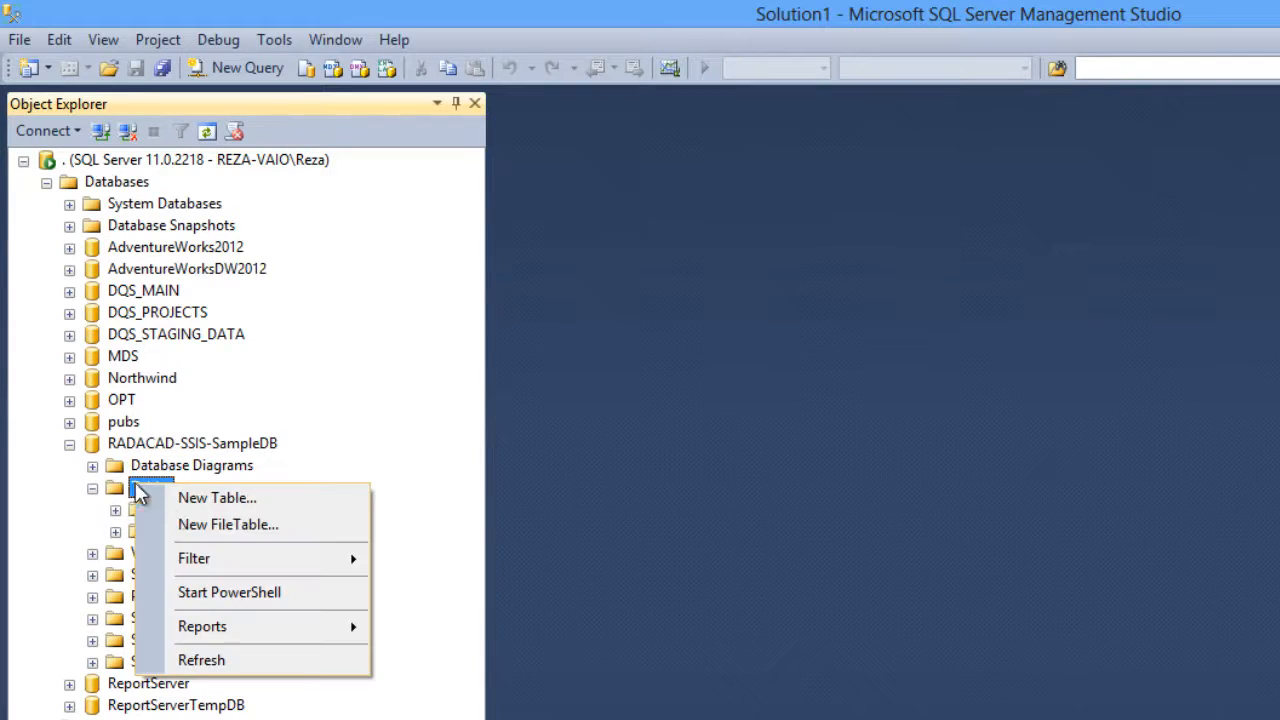
click(201, 660)
click(196, 558)
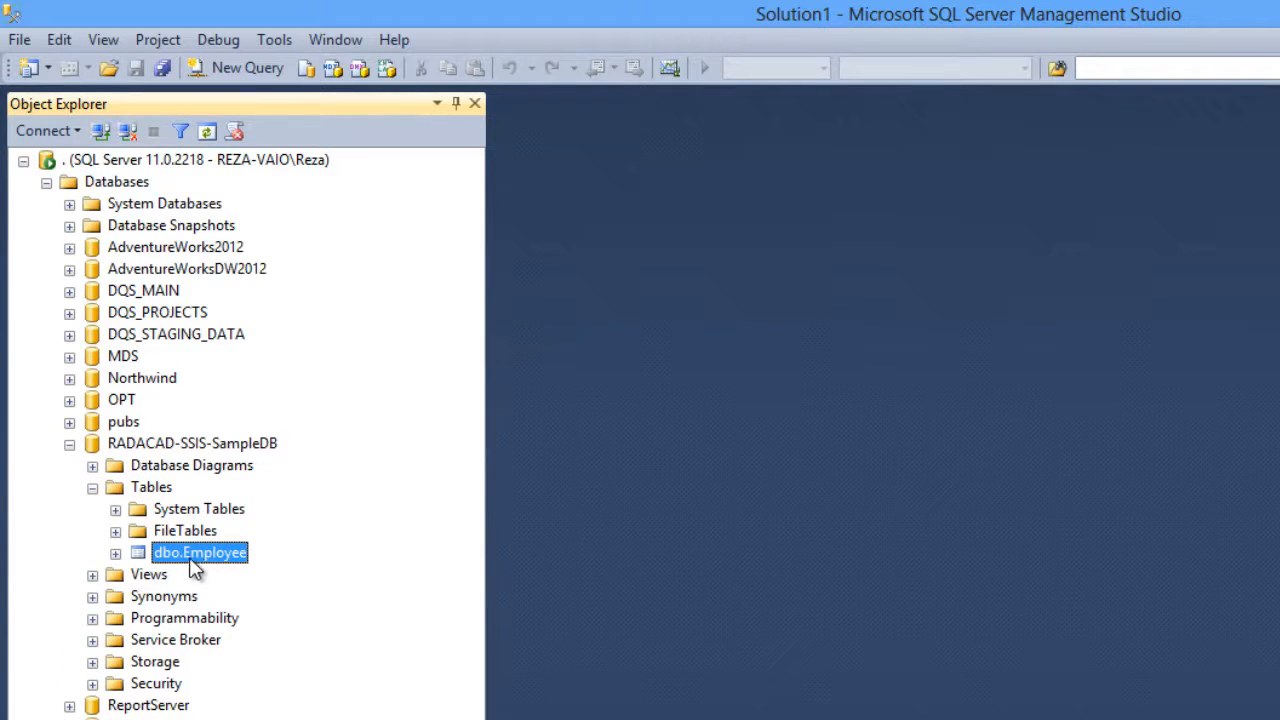
Open the dbo.Employee table's design and check the Identity Specification property of the ID column.
right_click(190, 560)
click(250, 597)
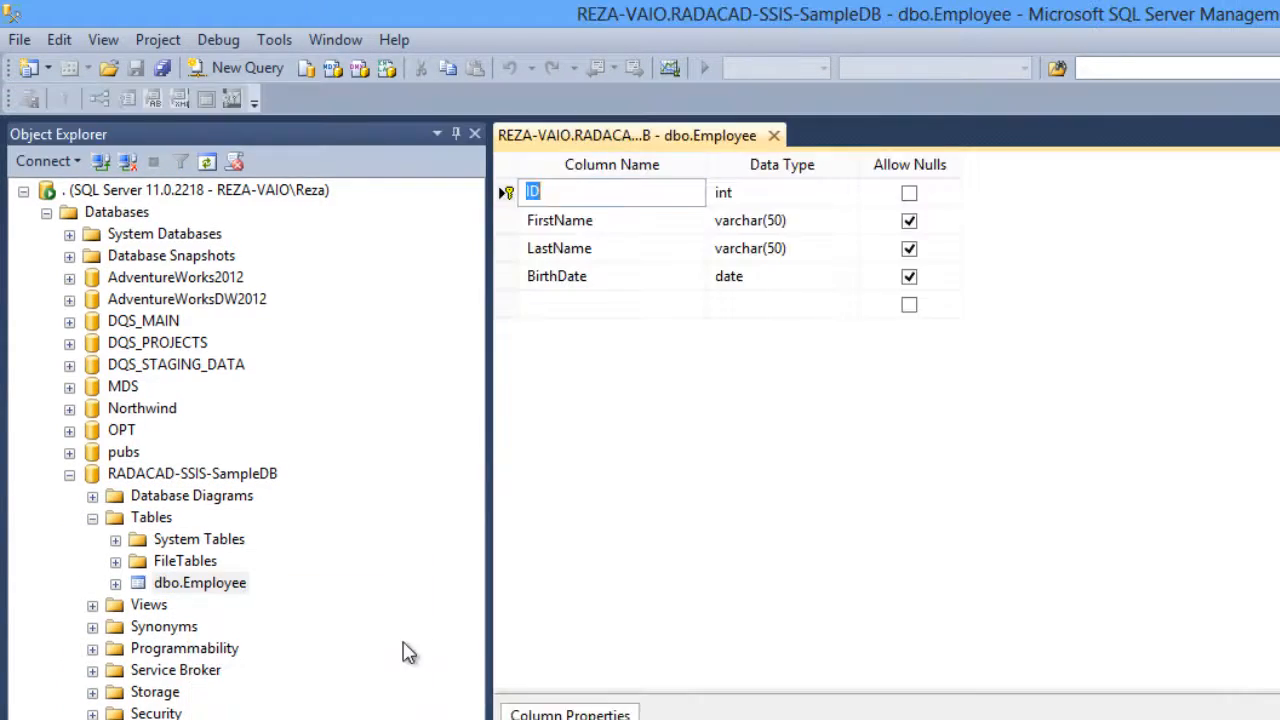
click(508, 192)
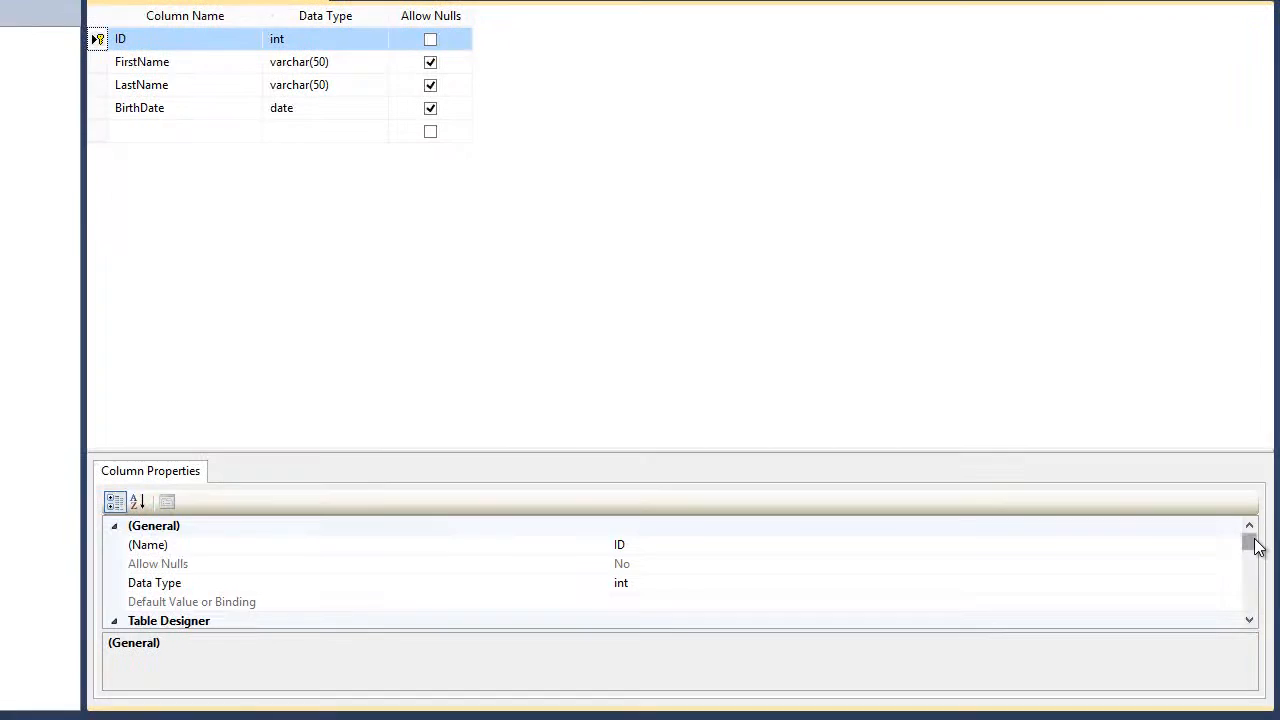
drag(1257, 545, 1250, 582)
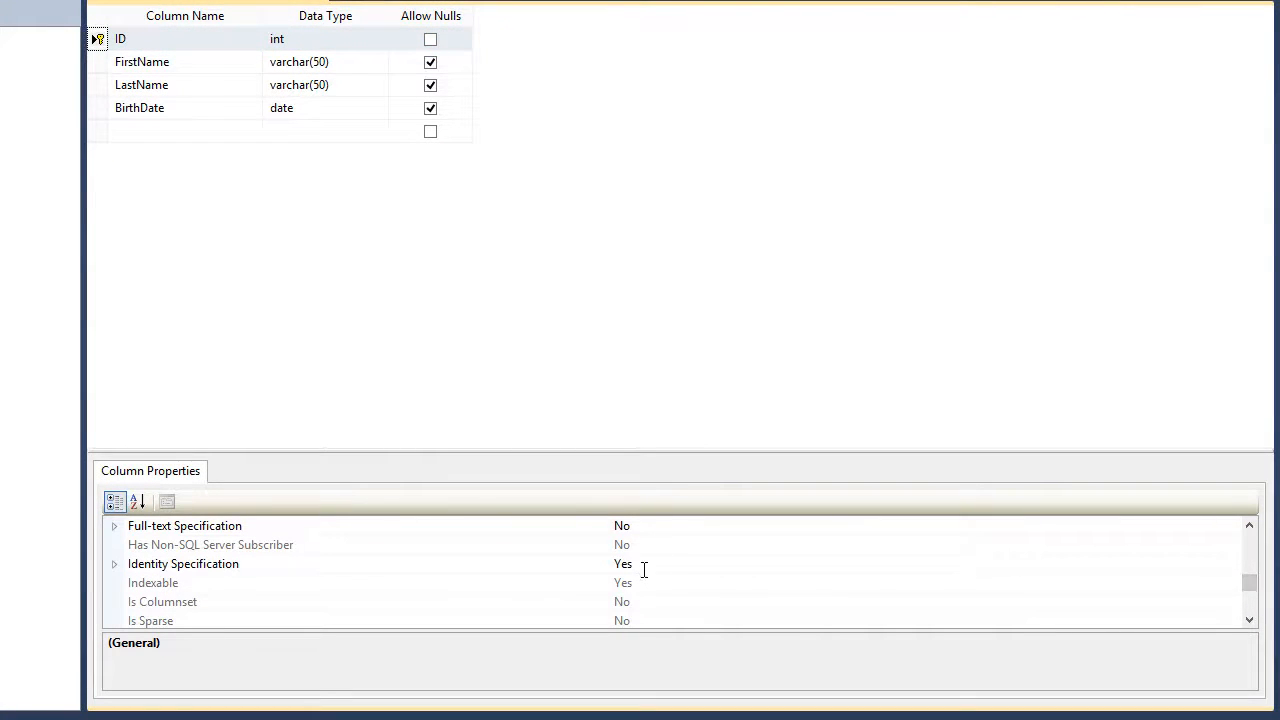
click(644, 569)
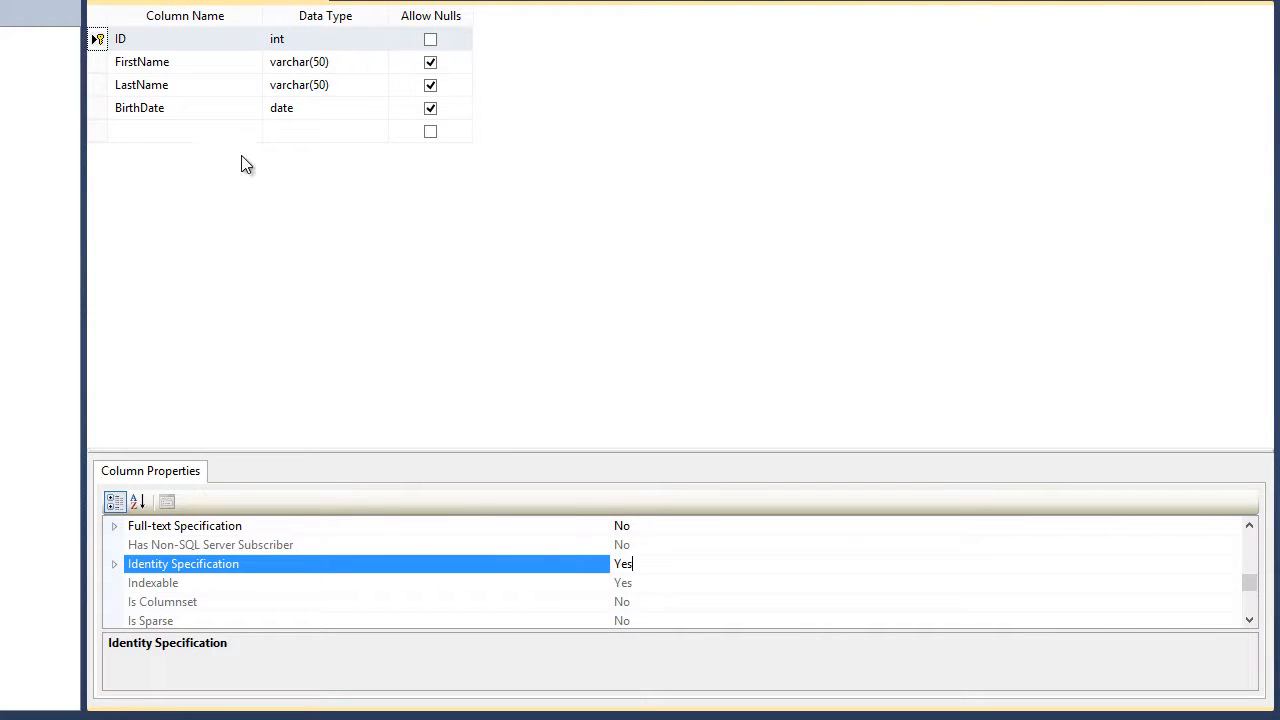
Review the FirstName, LastName and BirthDate column definitions and open the top 200 rows of dbo.Employee for editing.
click(177, 63)
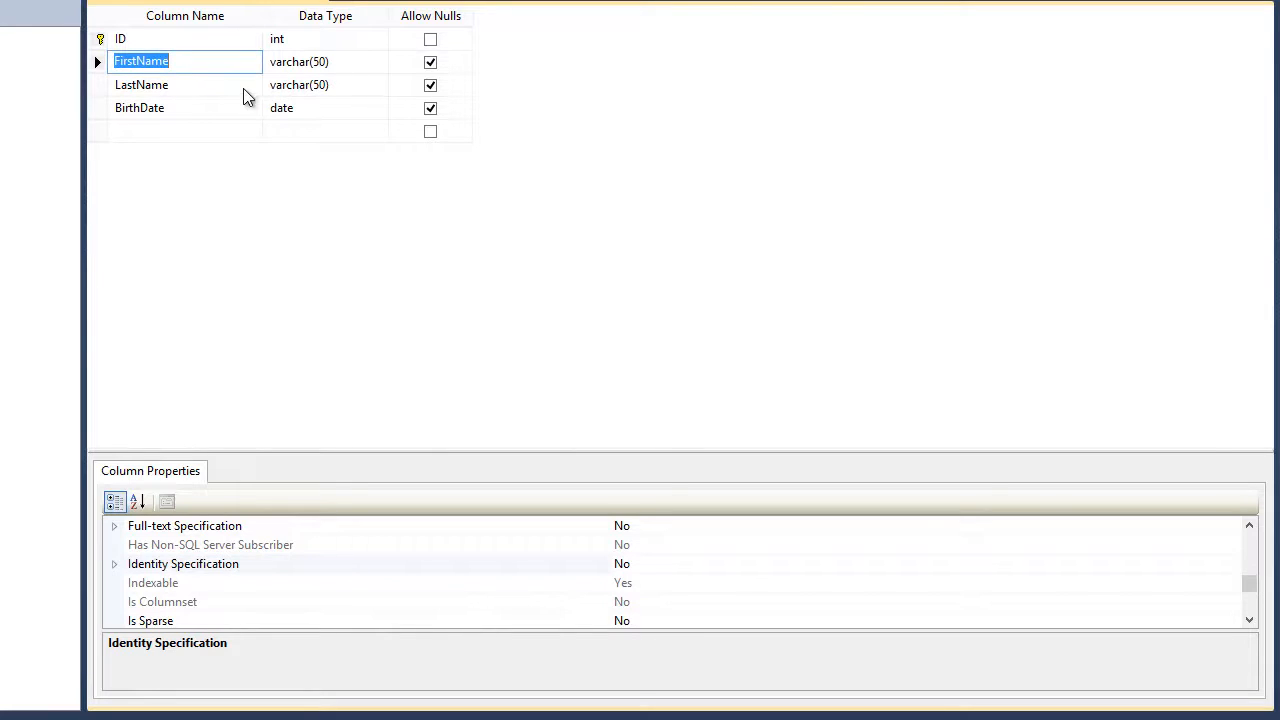
click(190, 86)
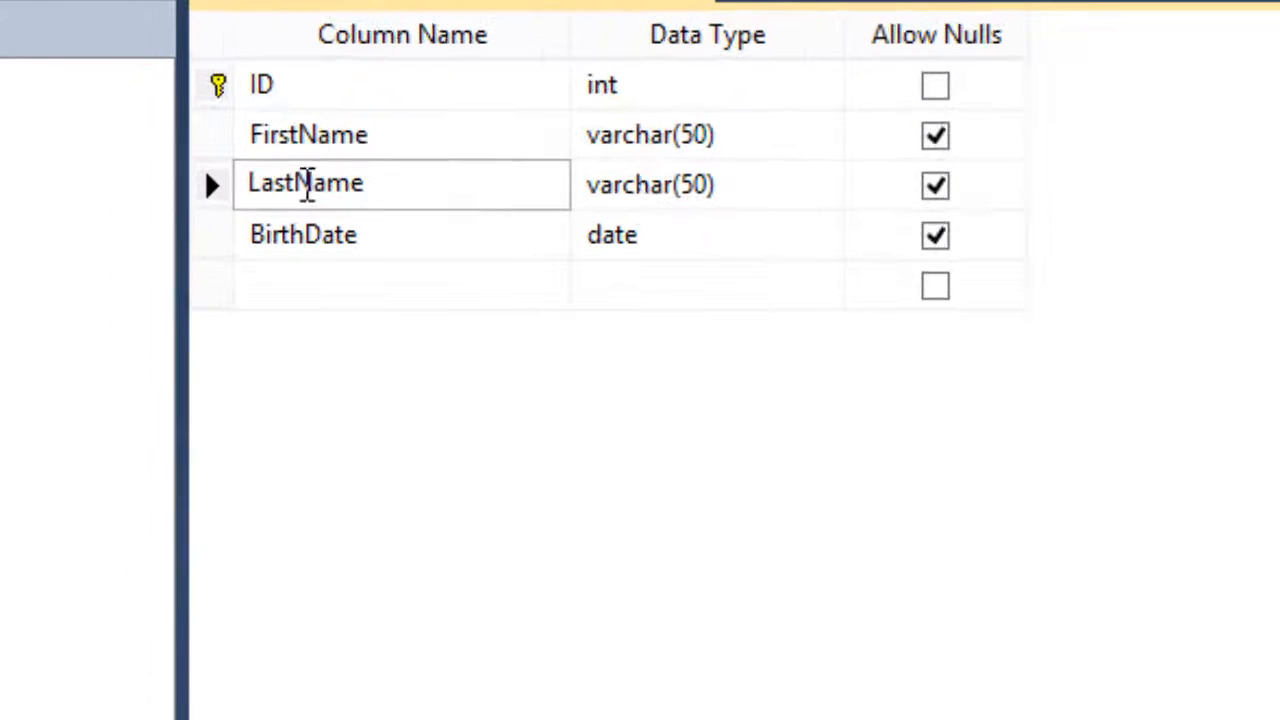
click(391, 243)
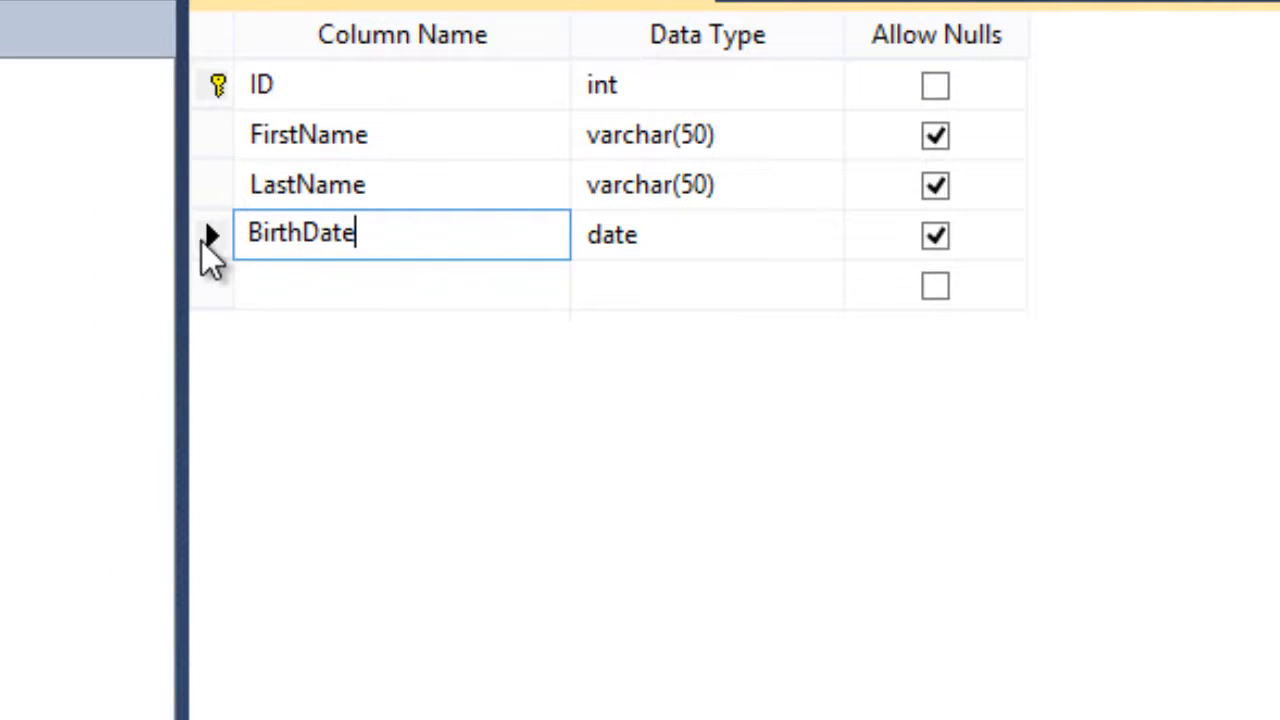
click(412, 285)
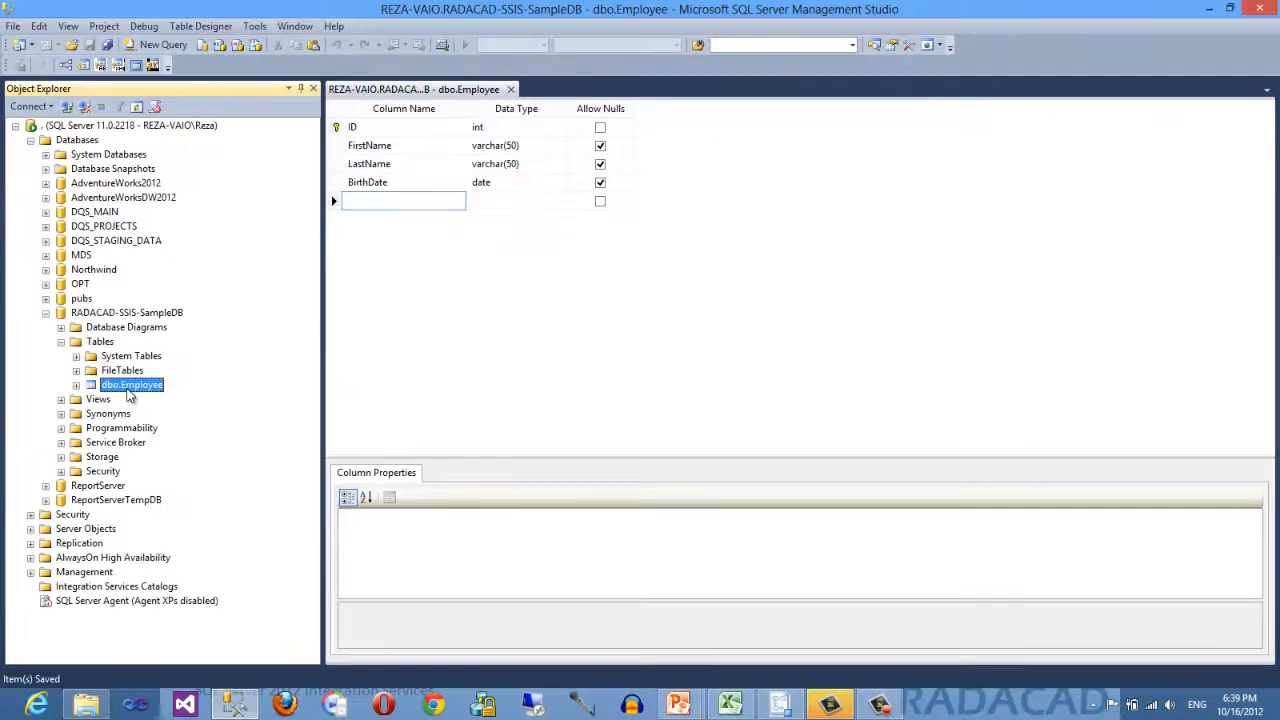
right_click(122, 385)
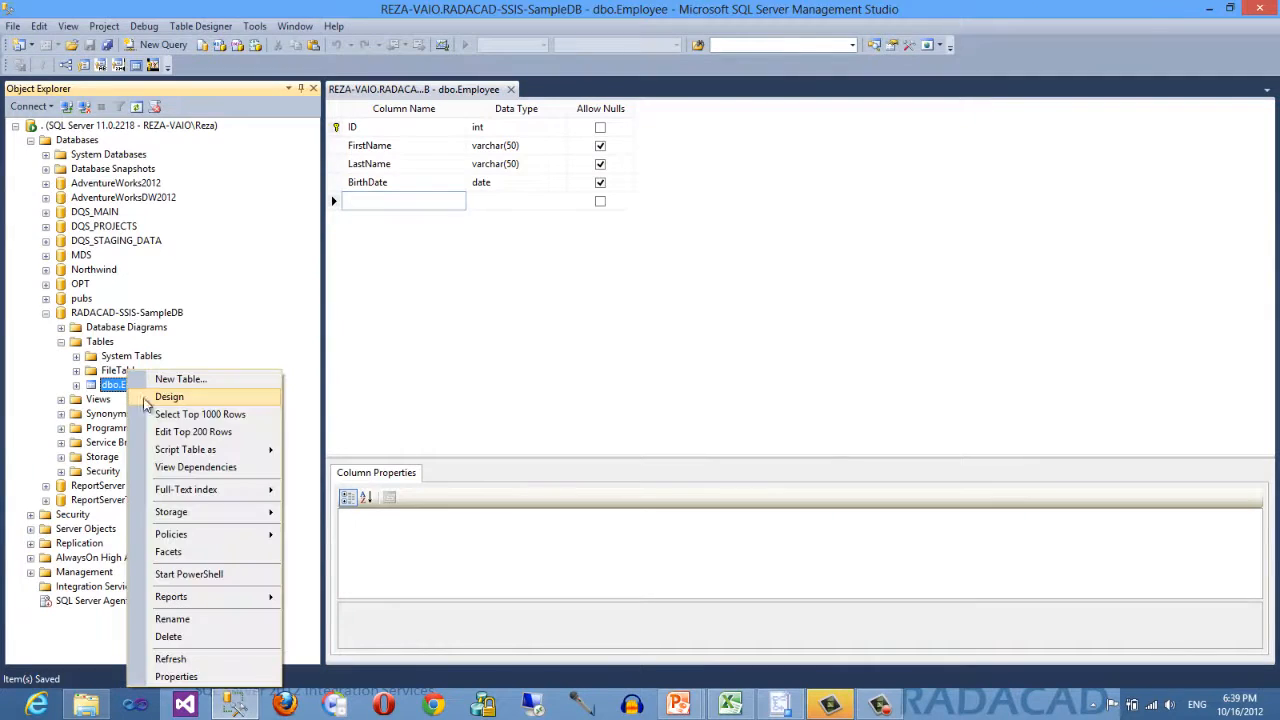
click(178, 434)
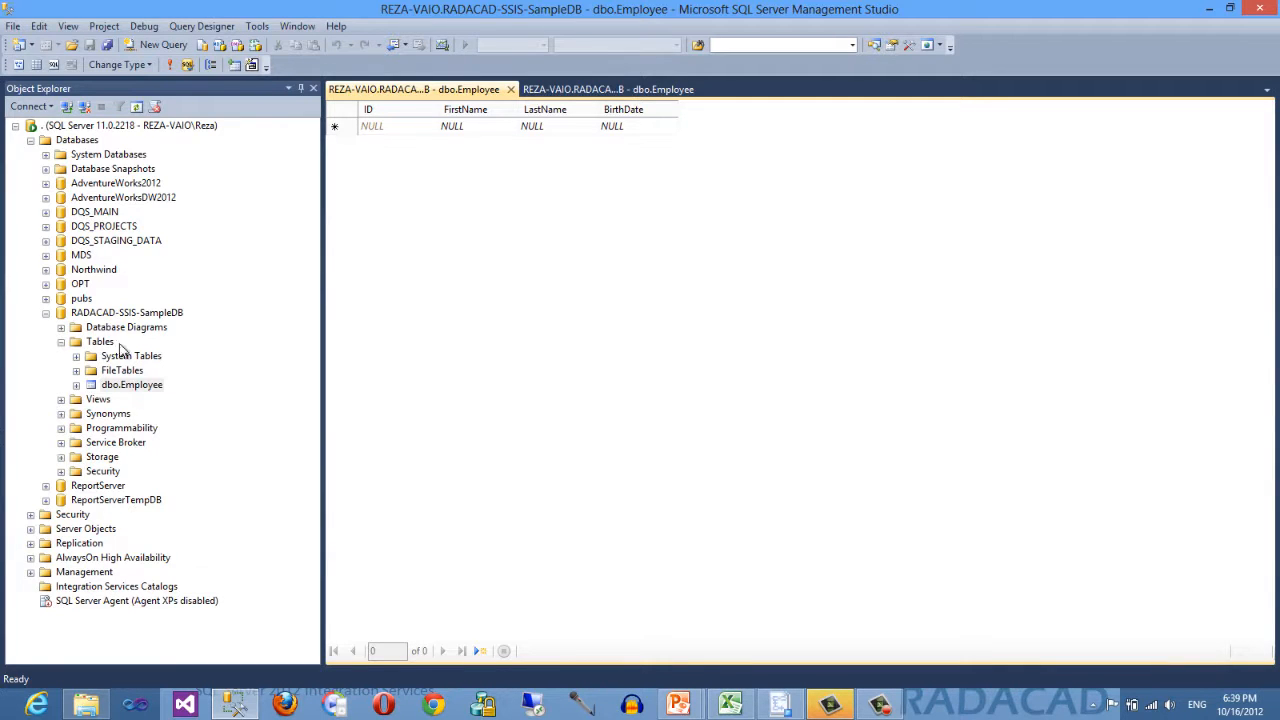
right_click(126, 318)
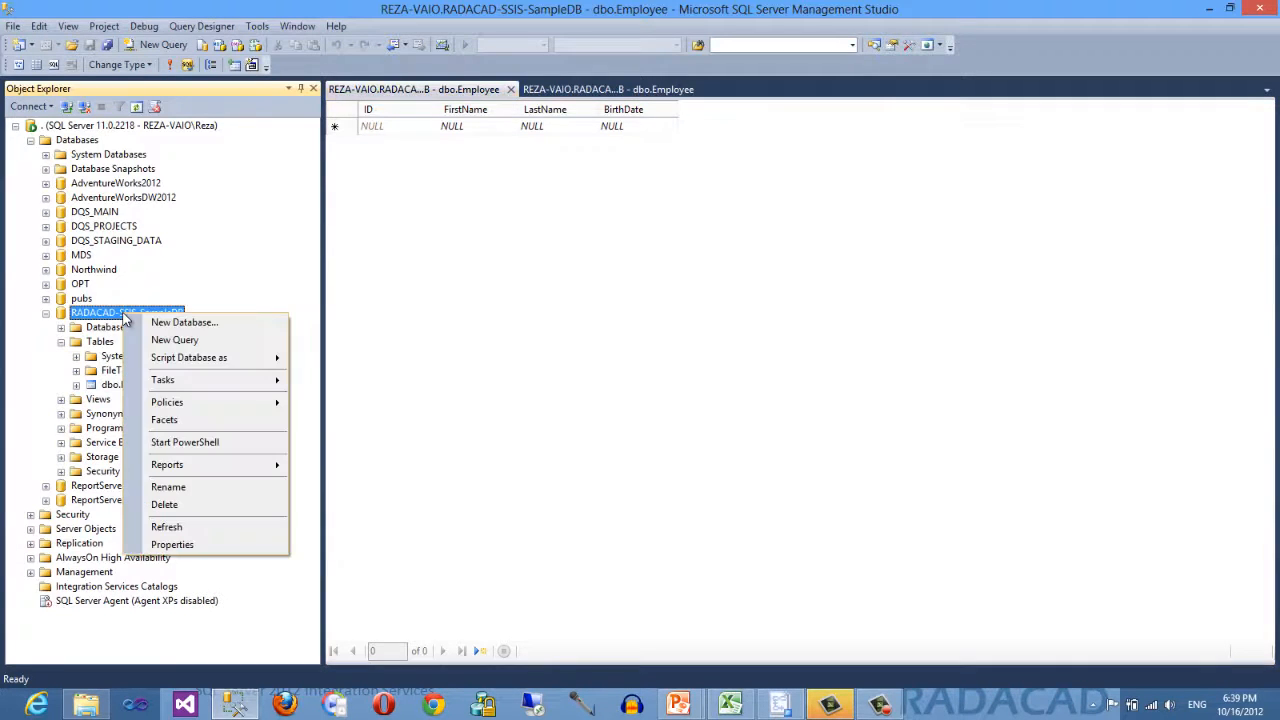
mouse_move(185, 388)
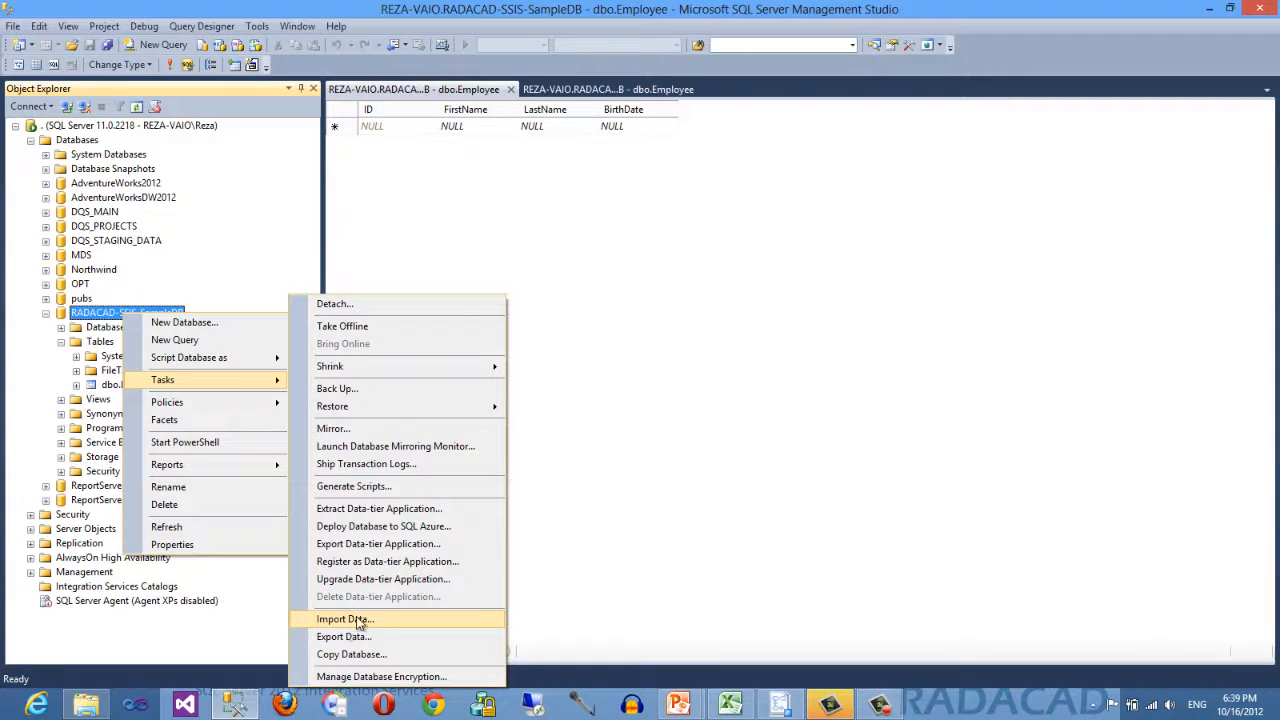
click(671, 492)
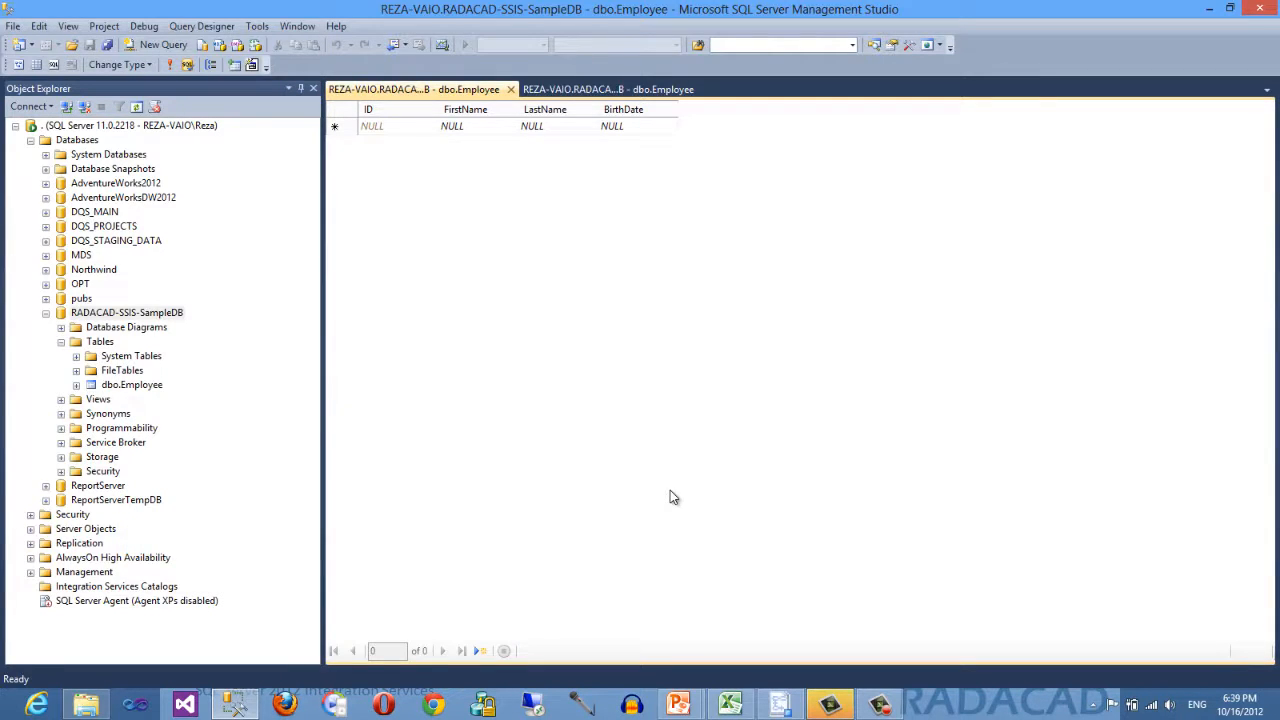
Launch the SQL Server Import and Export Wizard by running dtswizard and continue past its welcome page.
key(super+r)
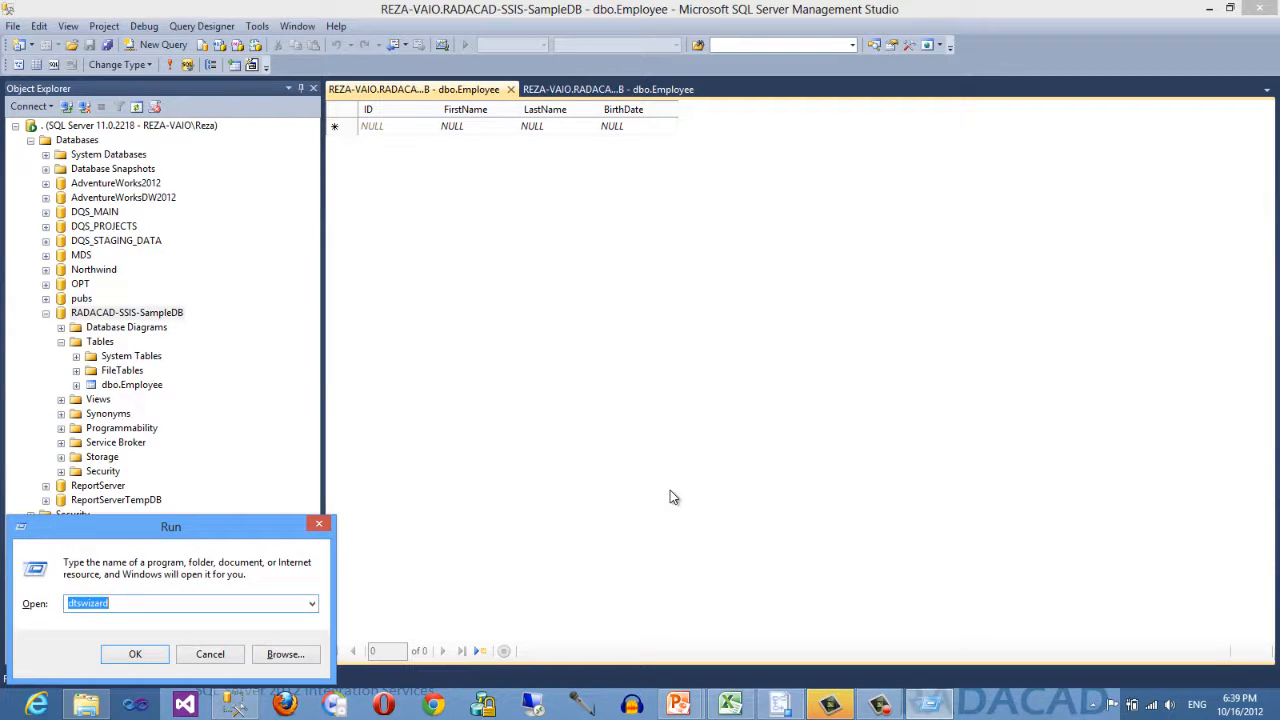
text(dtswi)
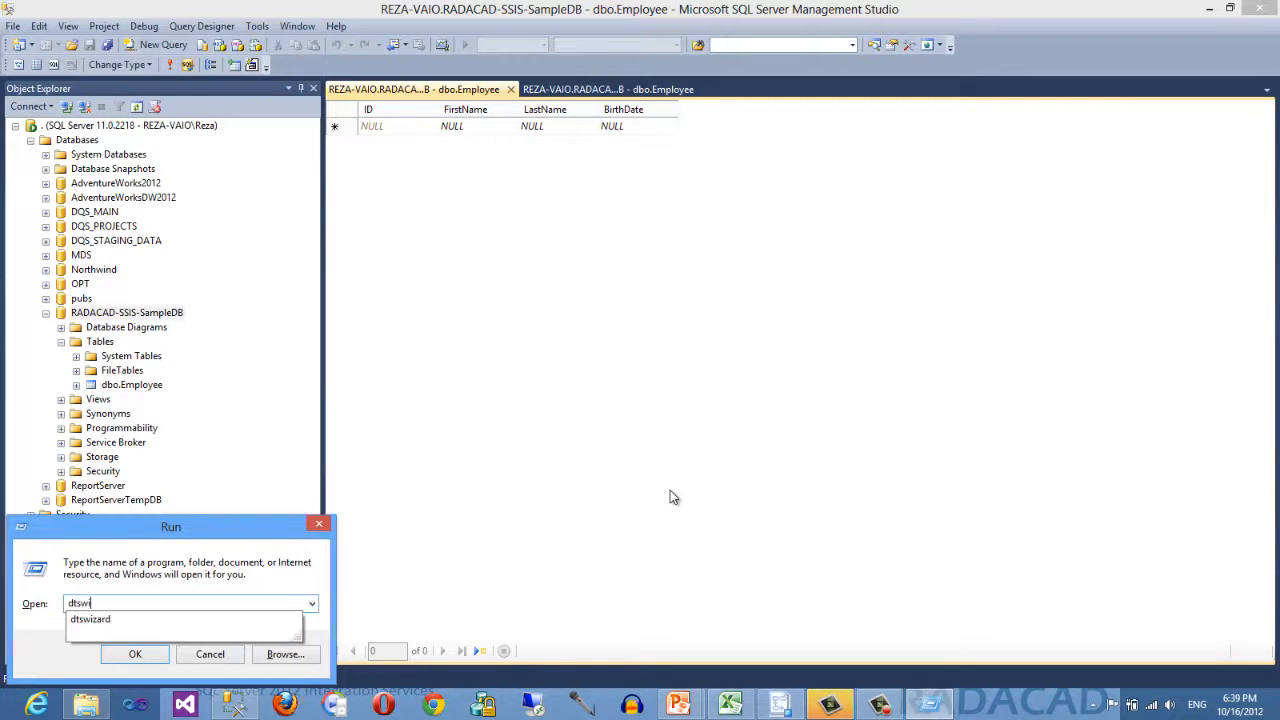
text(zard)
key(Return)
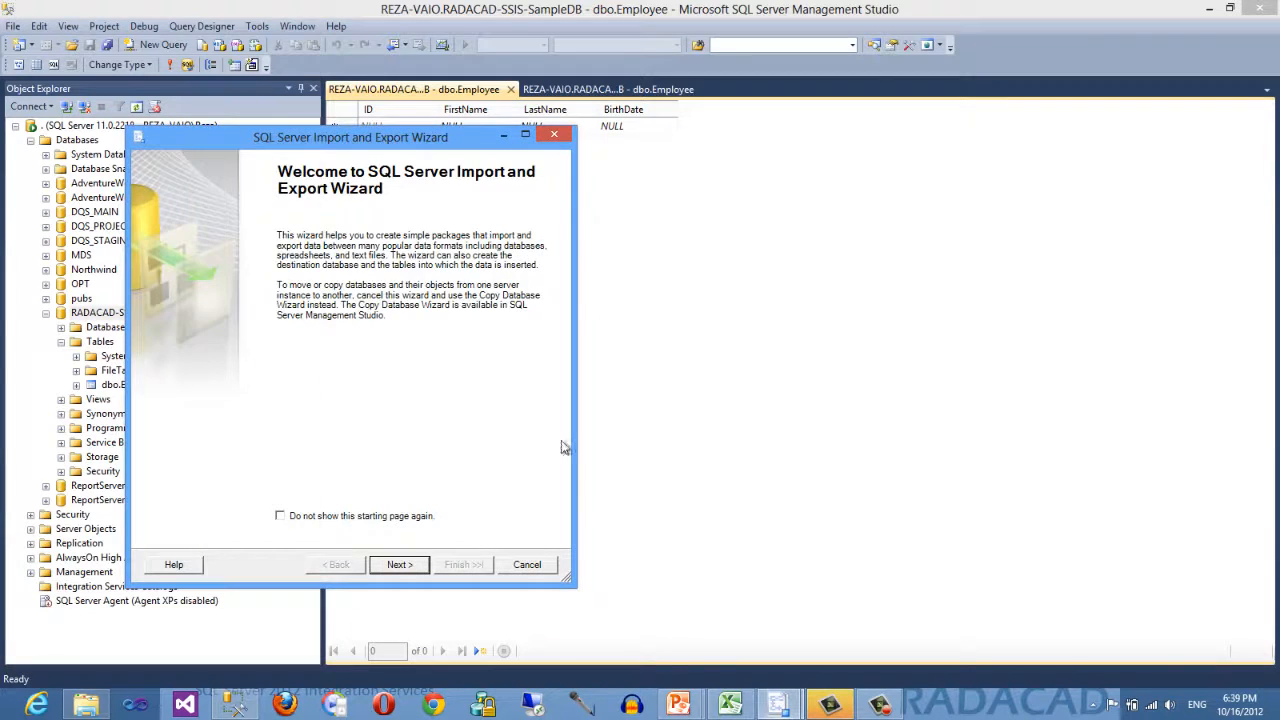
drag(380, 148, 645, 162)
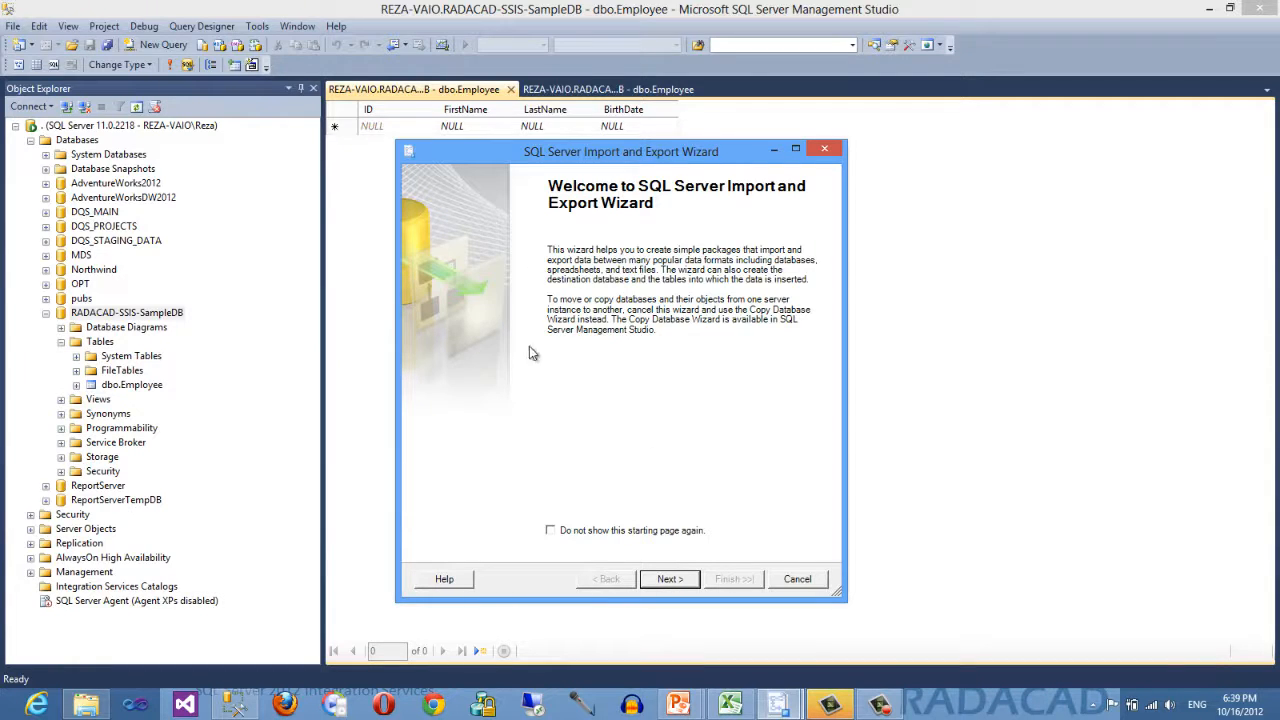
click(671, 580)
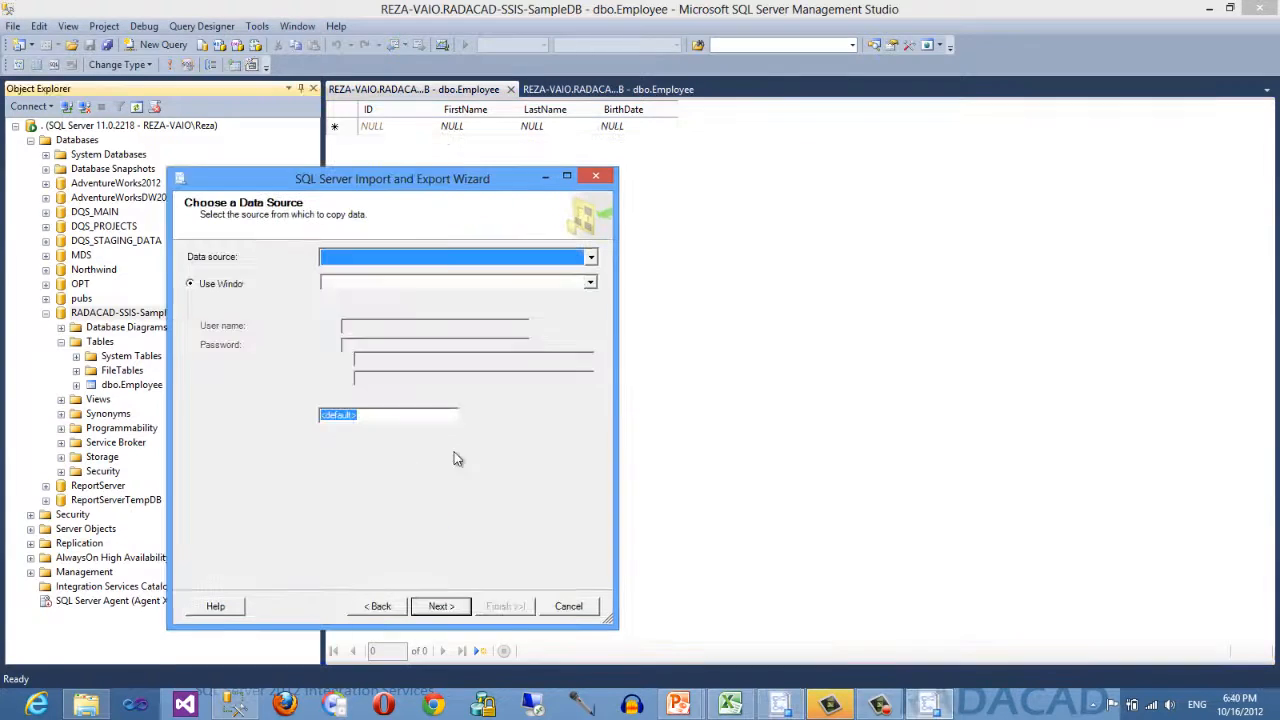
Choose Microsoft Excel as the wizard's data source and look through the available Excel versions.
click(591, 258)
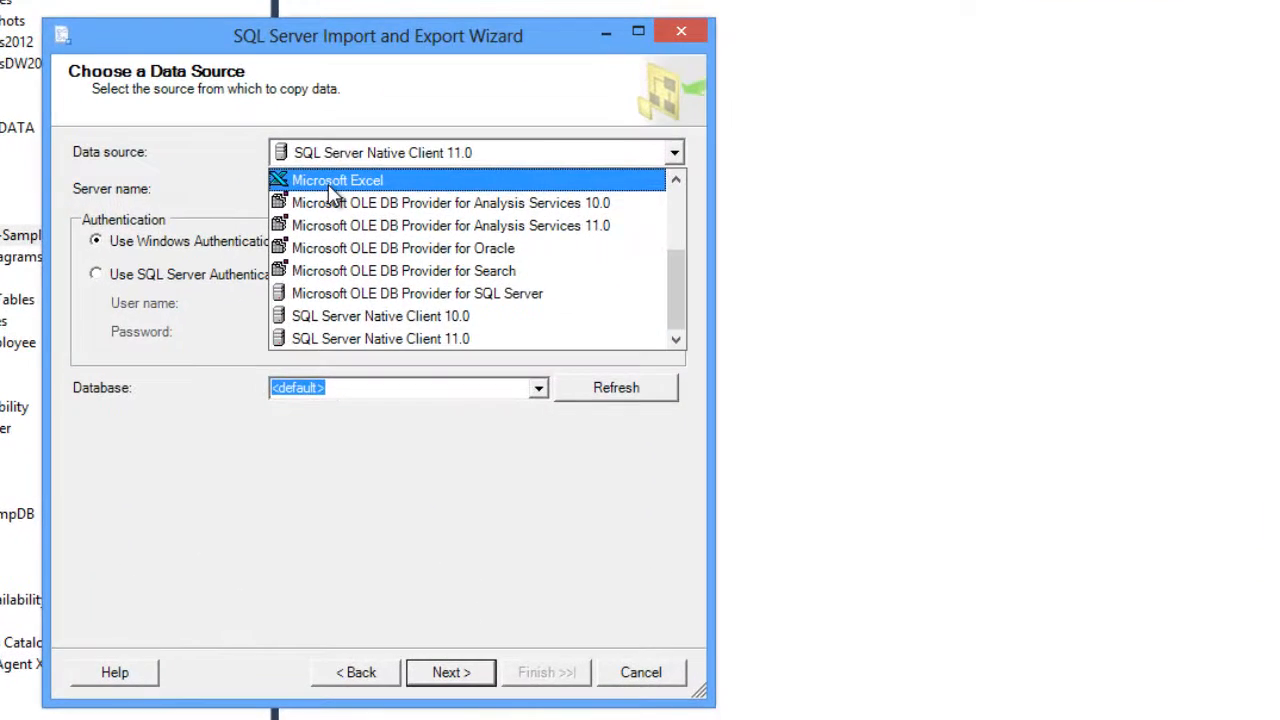
click(332, 182)
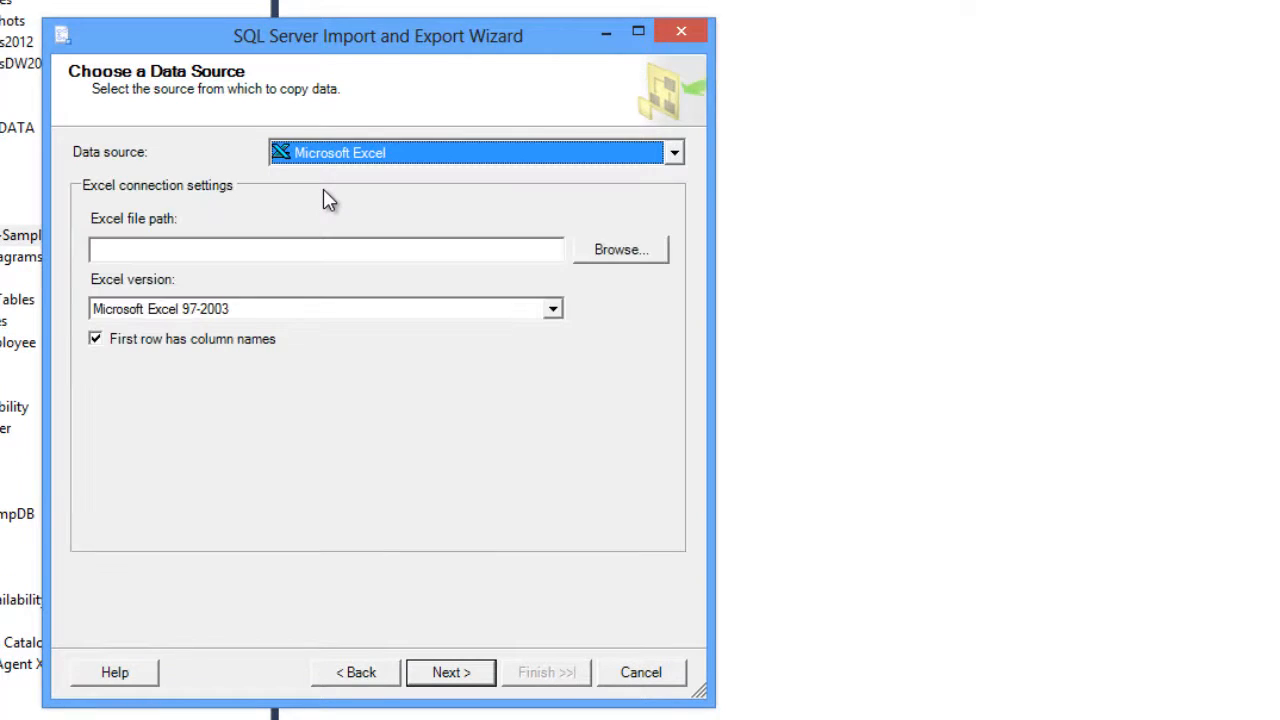
click(466, 310)
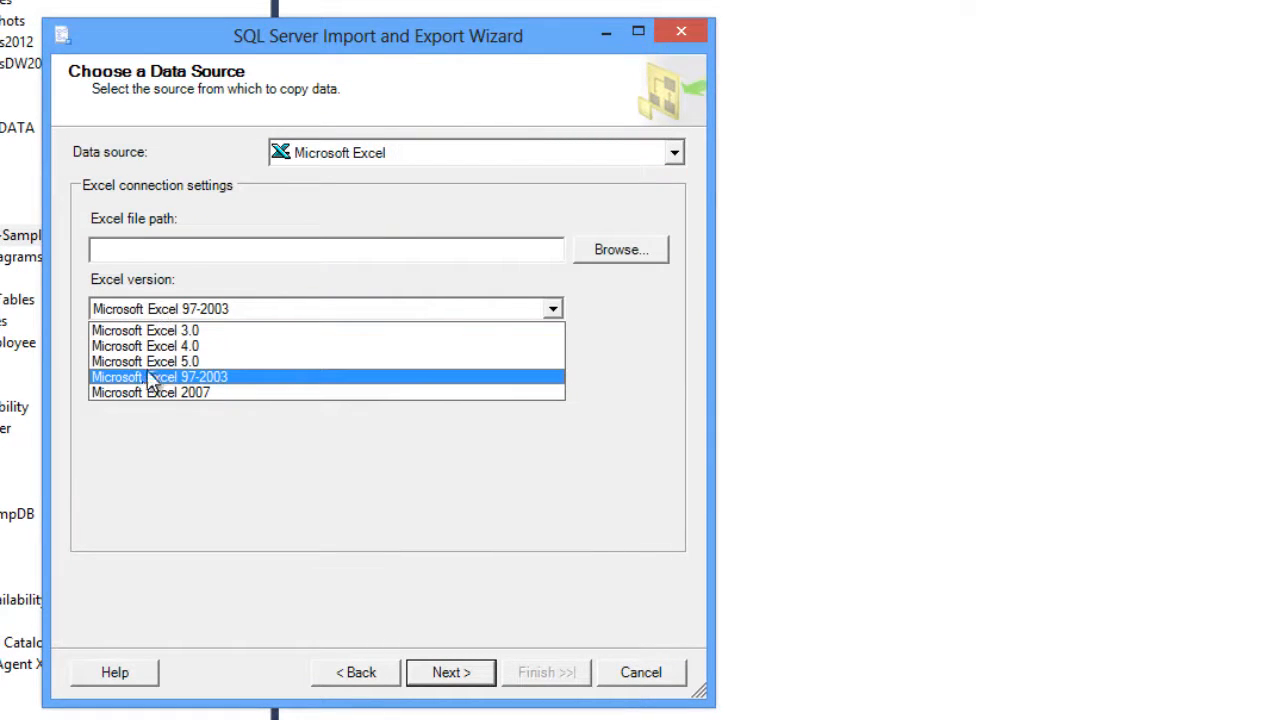
click(420, 492)
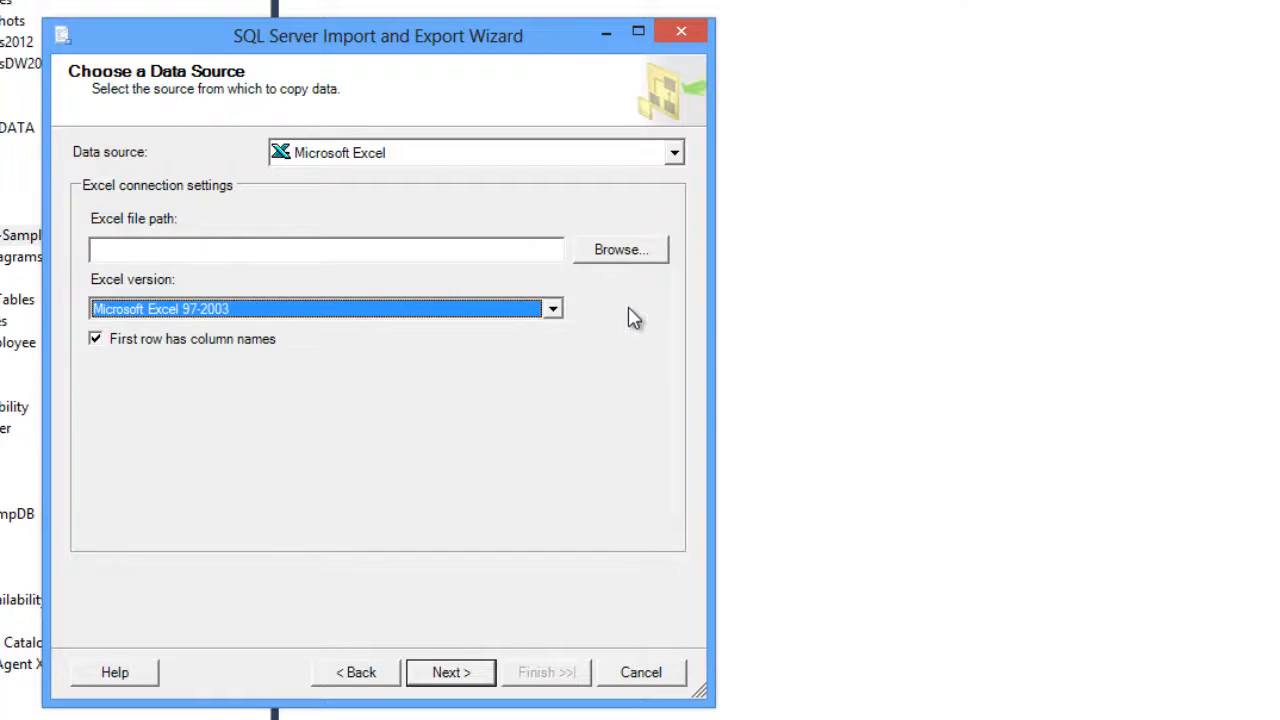
Set the Excel source file to Employee.xlsx in E:\Data\RADACAD\SQL Server 2012 Integration Services\Introduction.
click(628, 258)
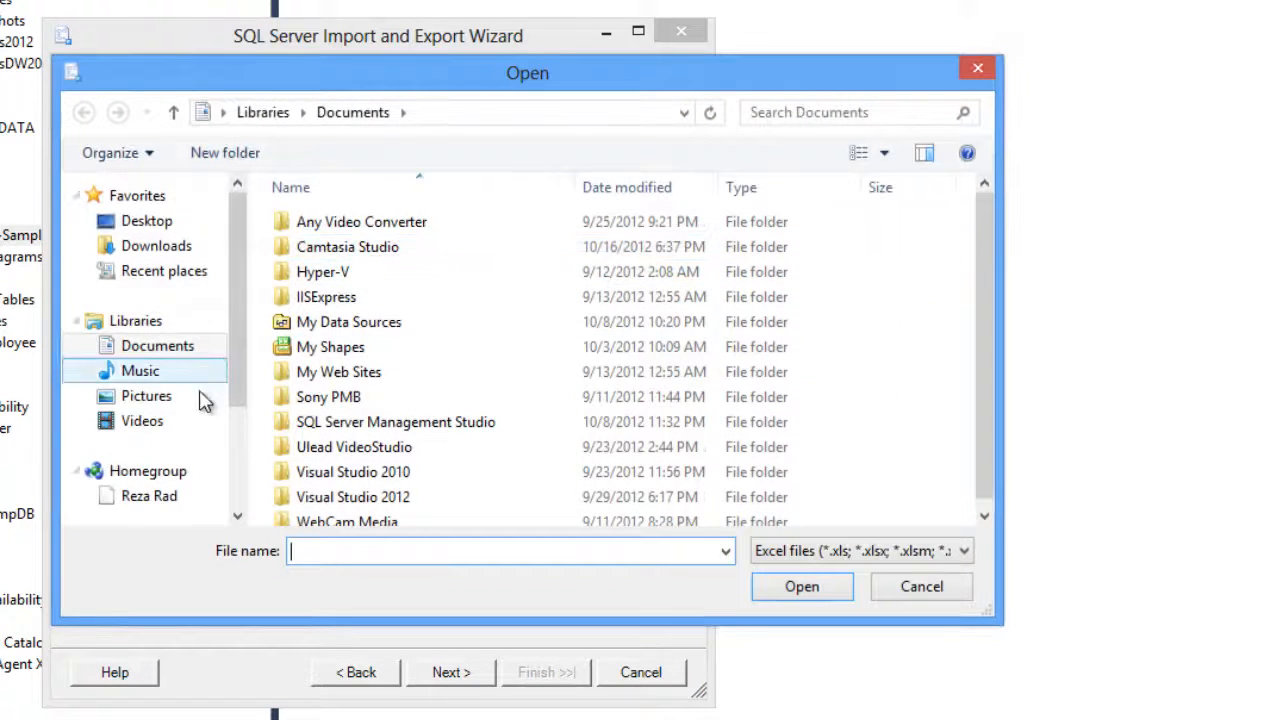
drag(240, 405, 237, 494)
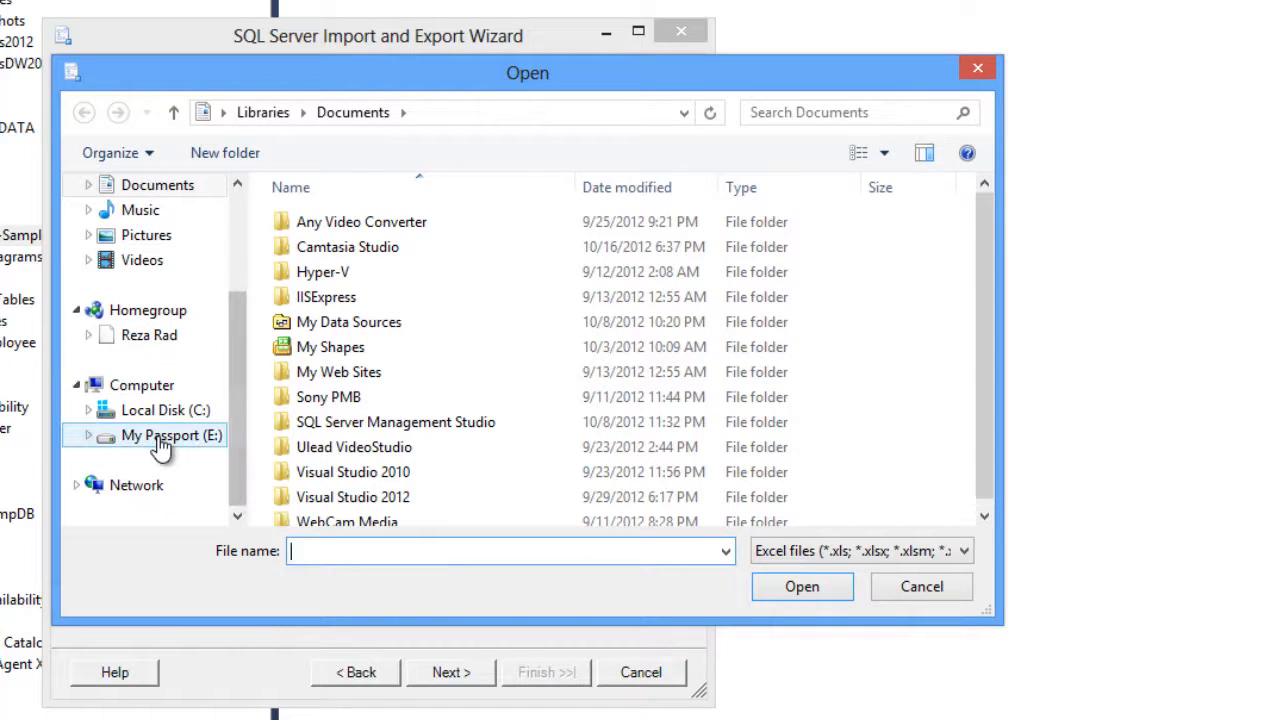
click(160, 440)
double_click(305, 222)
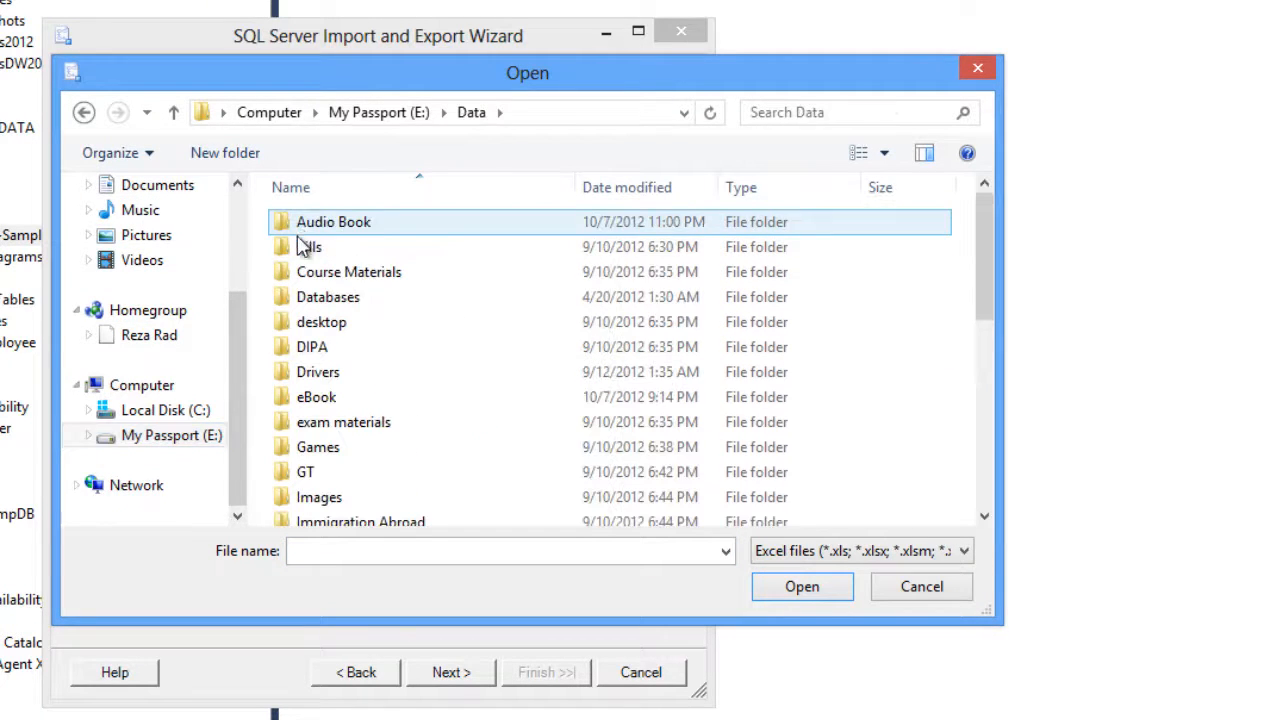
scroll(300, 323, down, 7)
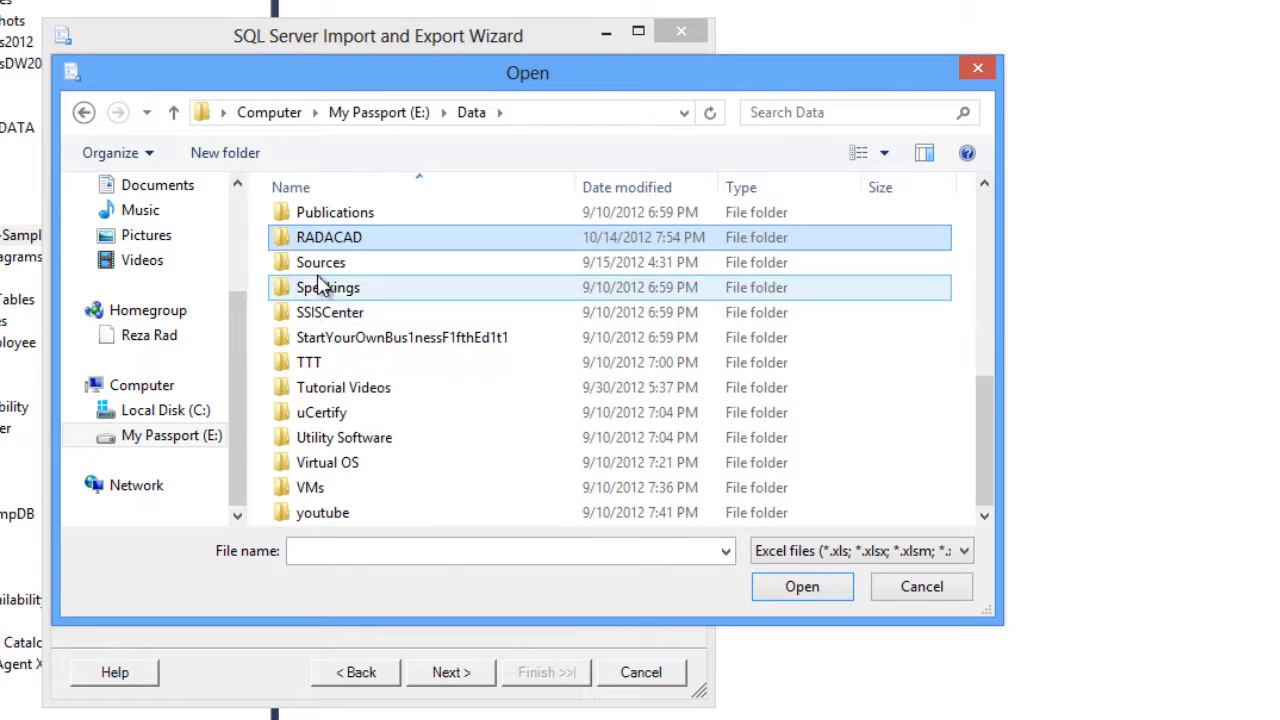
double_click(310, 240)
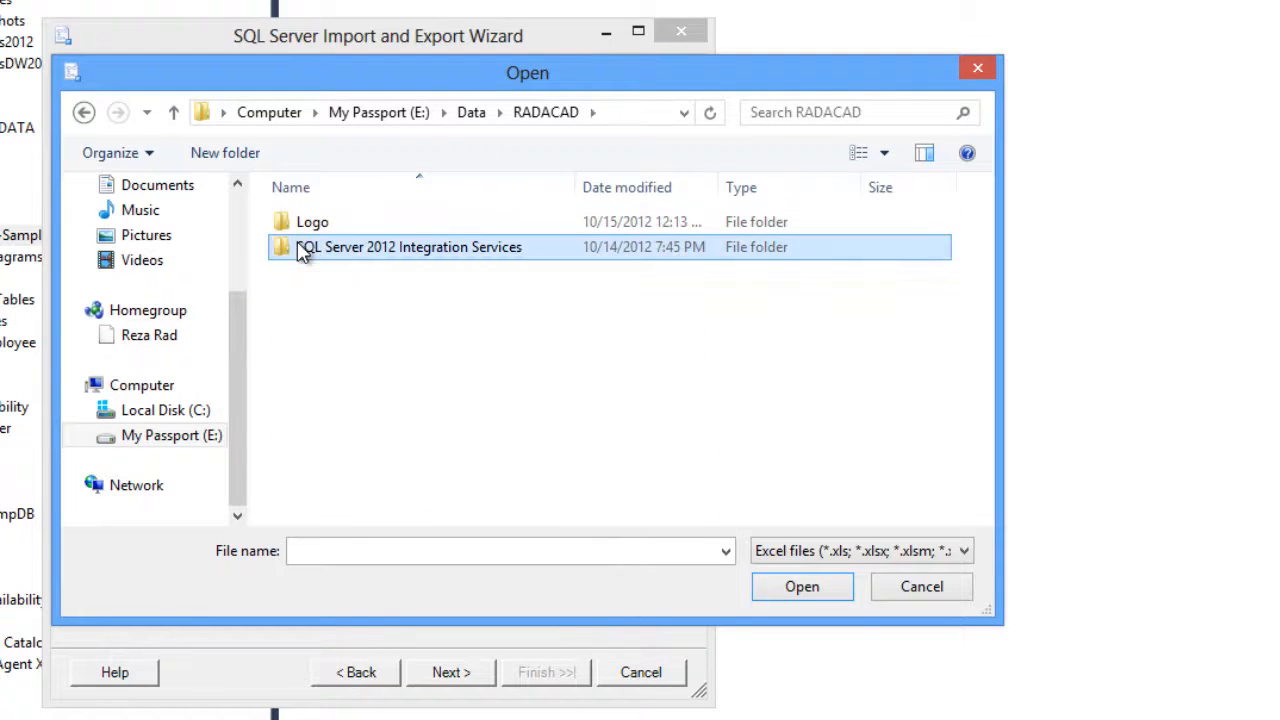
double_click(304, 248)
double_click(299, 233)
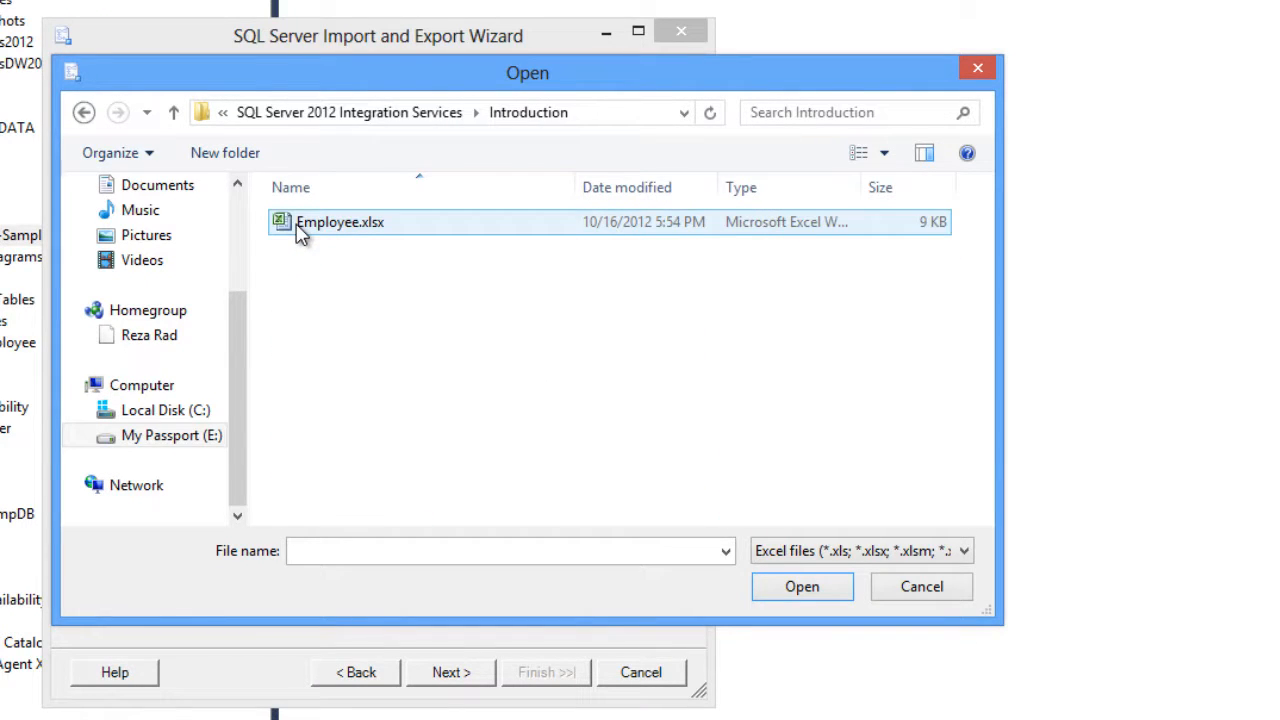
double_click(300, 228)
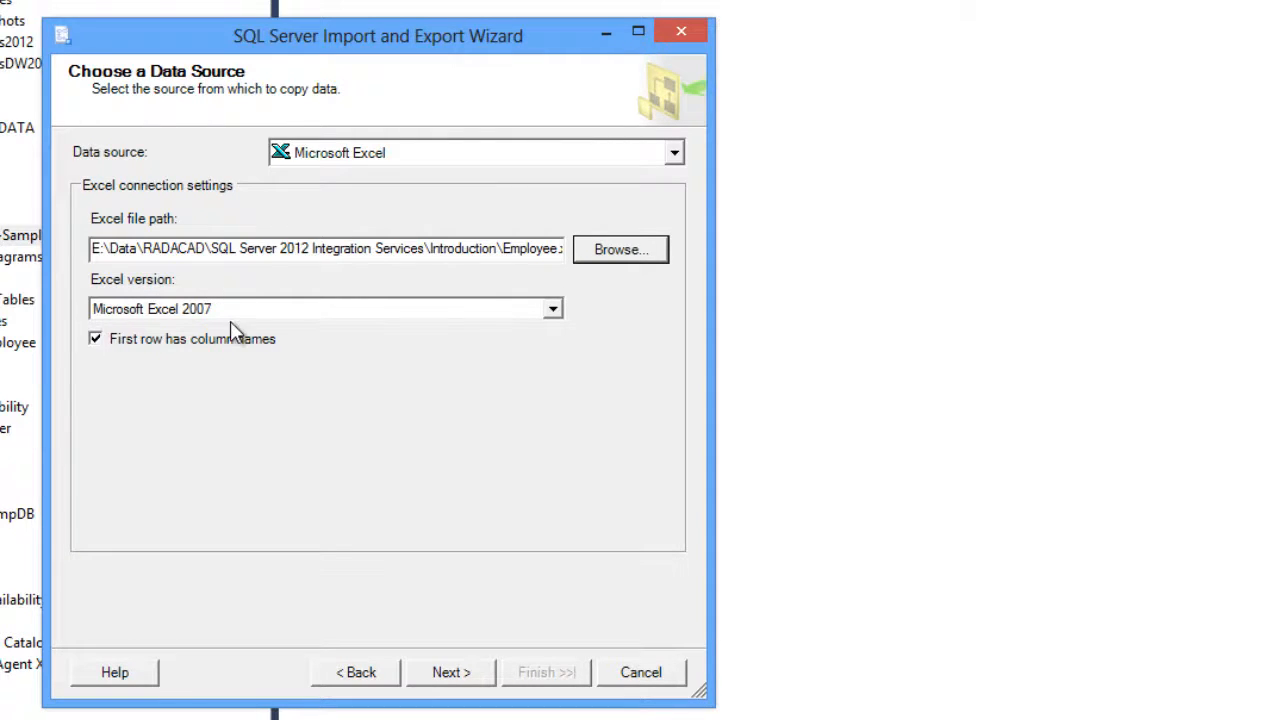
Look through the available destination types and continue with SQL Server Native Client 11.0, Windows Authentication and database RADACAD-SSIS-SampleDB.
click(452, 673)
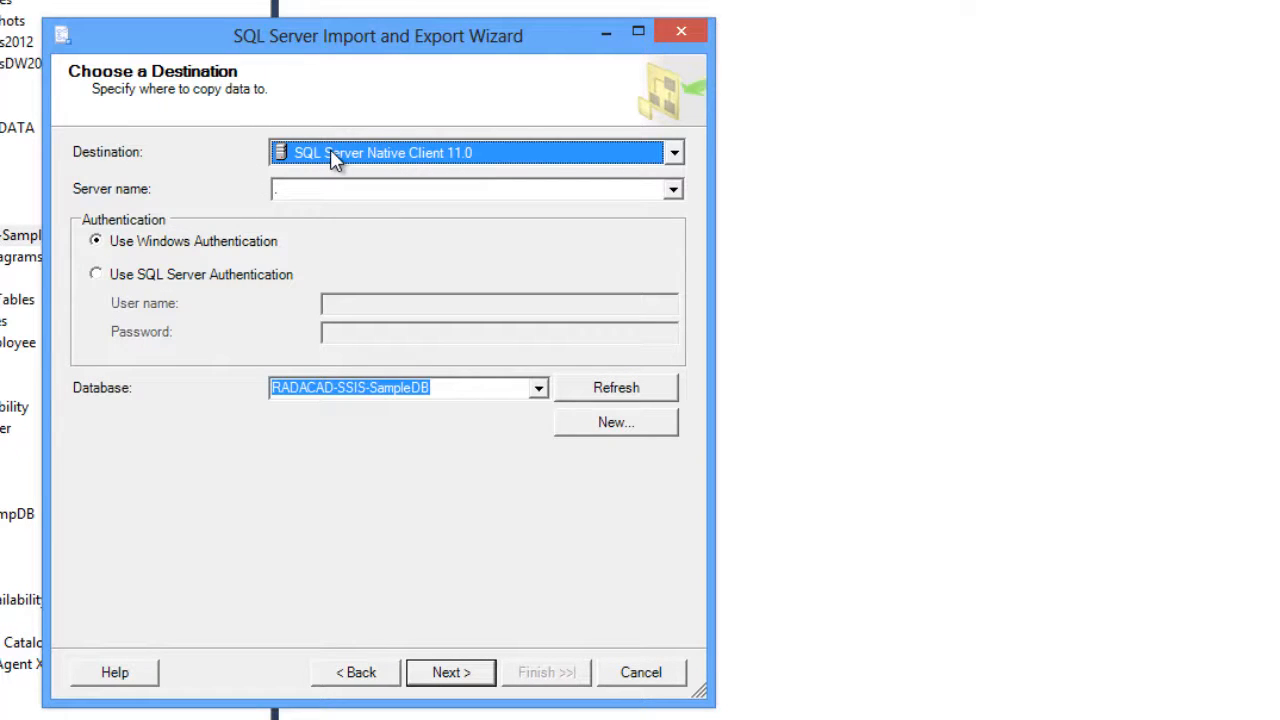
click(676, 160)
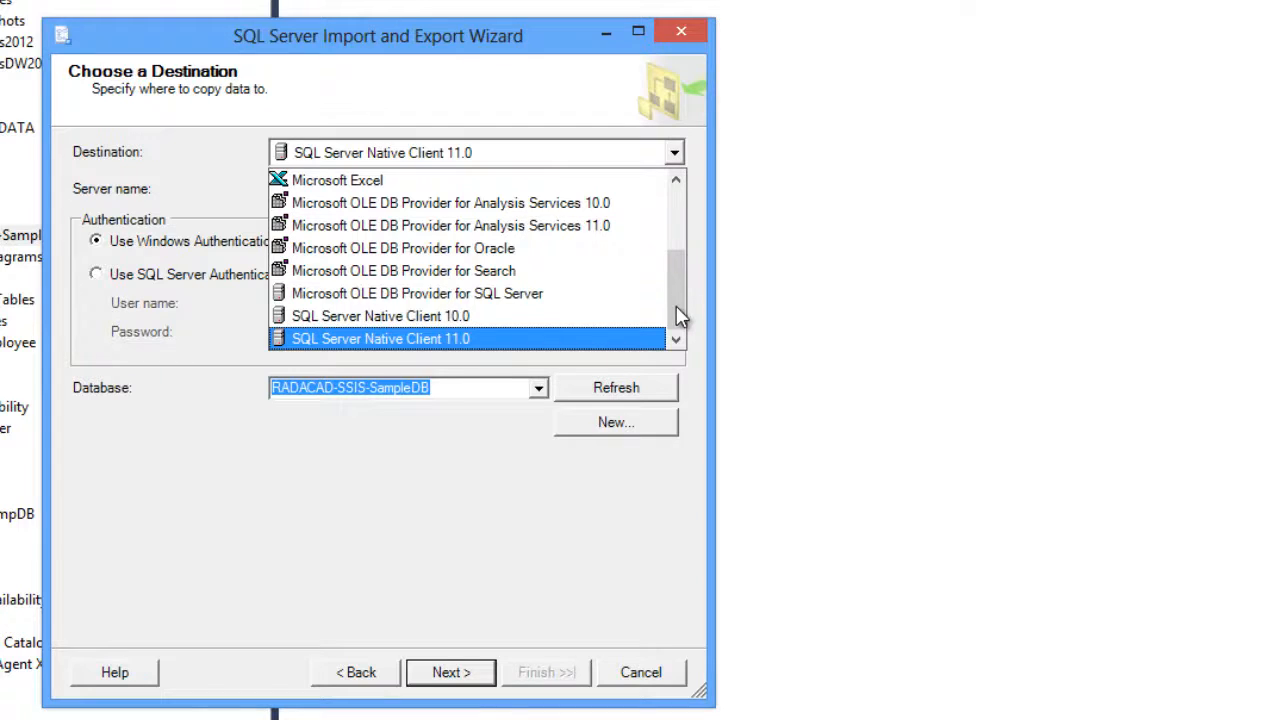
mouse_move(677, 310)
mouse_down()
mouse_move(677, 284)
mouse_move(677, 295)
mouse_up()
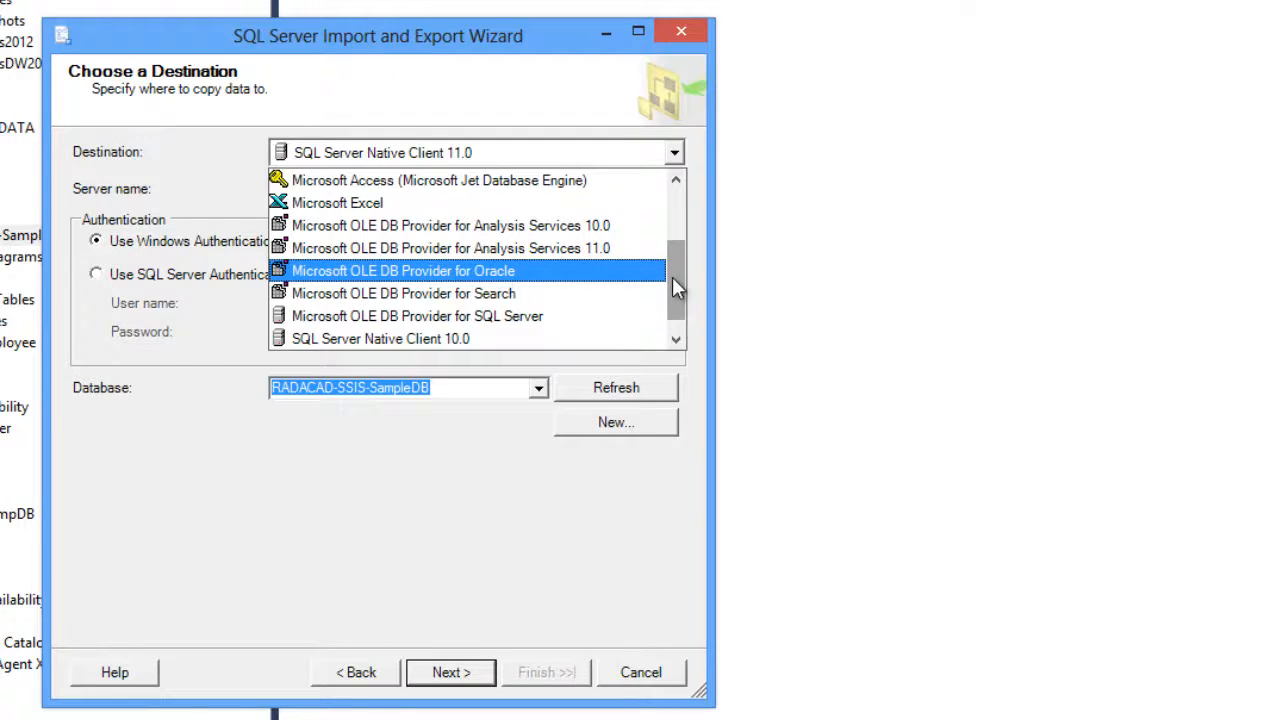
drag(677, 288, 683, 350)
click(498, 563)
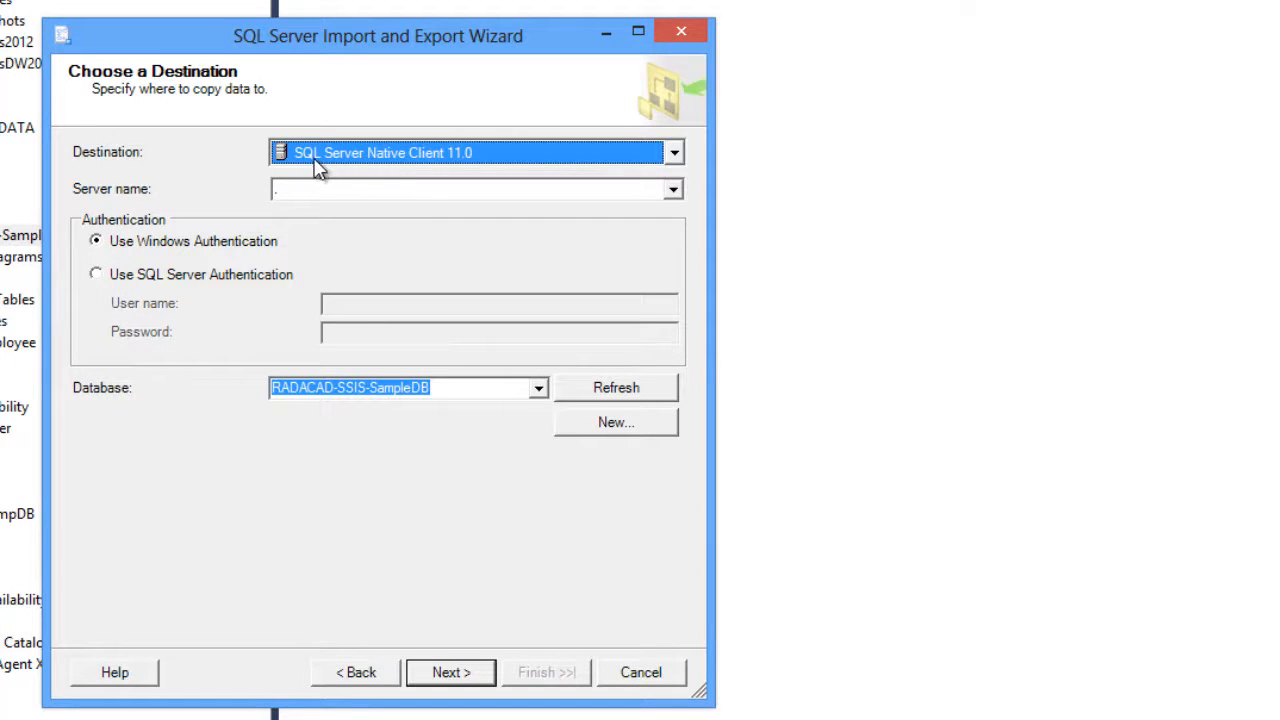
click(340, 188)
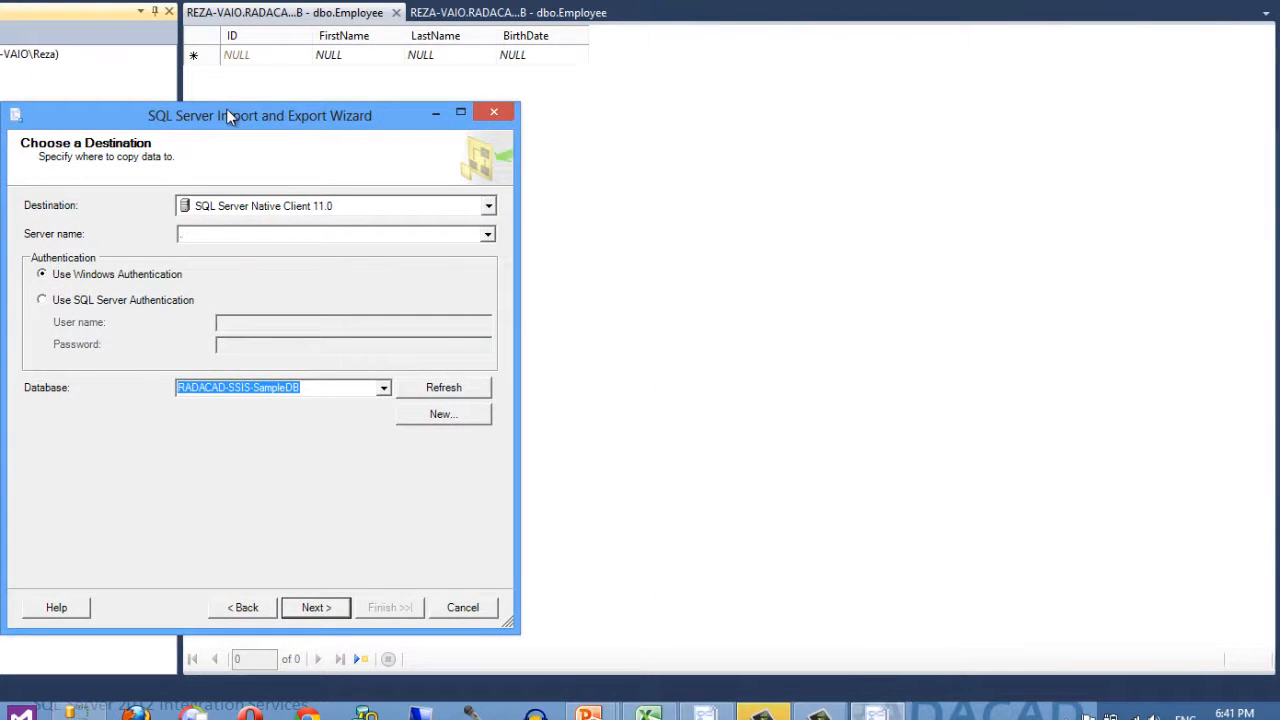
drag(226, 115, 429, 57)
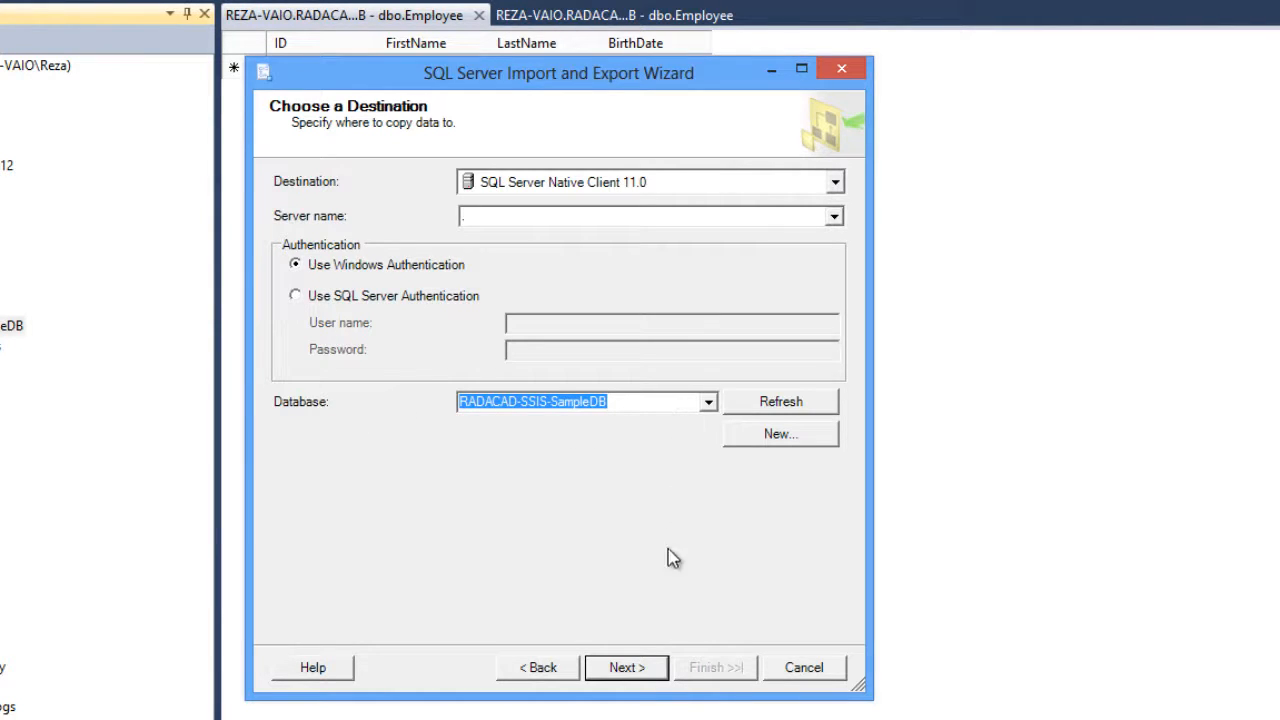
click(627, 676)
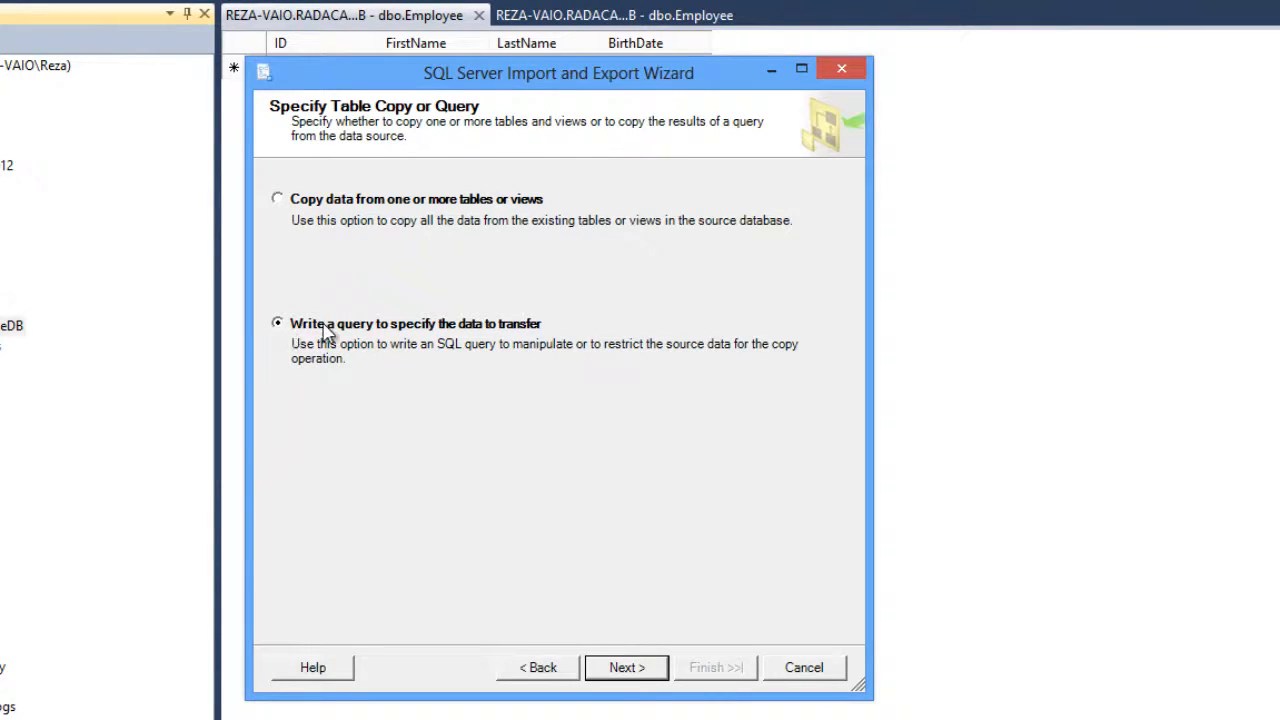
Look at the page for writing a source query and its SQL file browser, and return to the table copy or query choice.
click(626, 668)
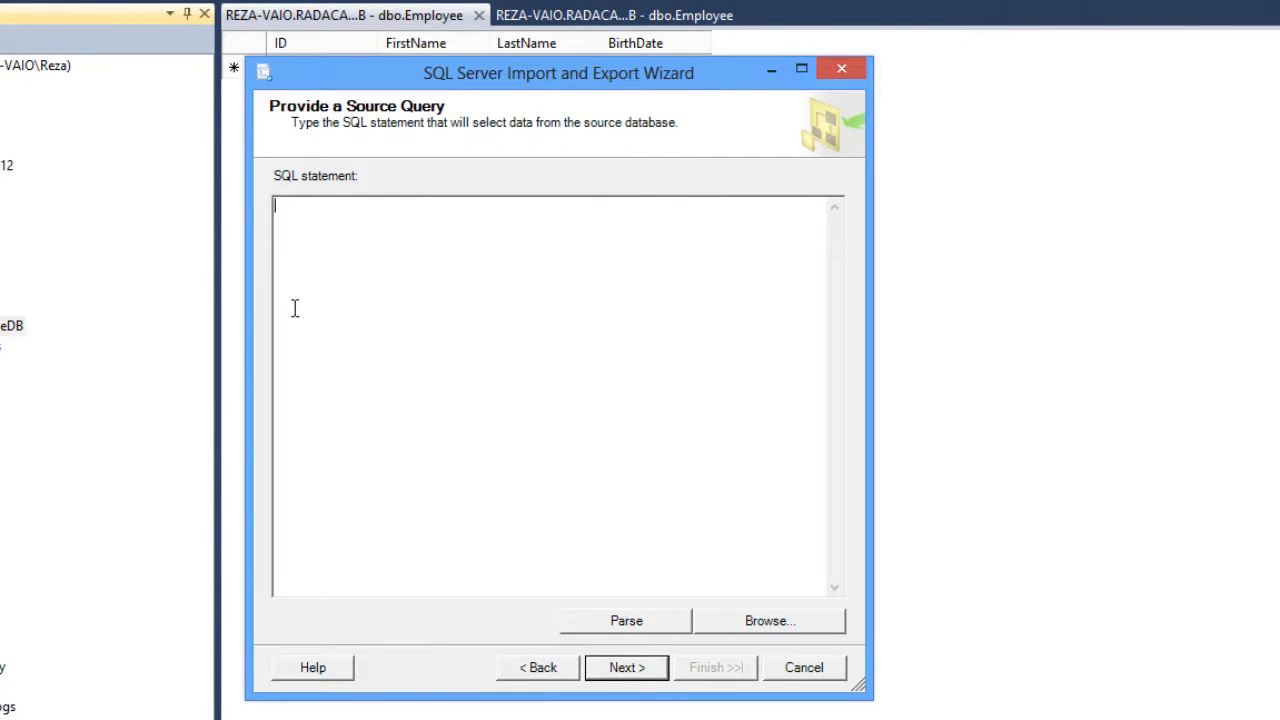
click(752, 627)
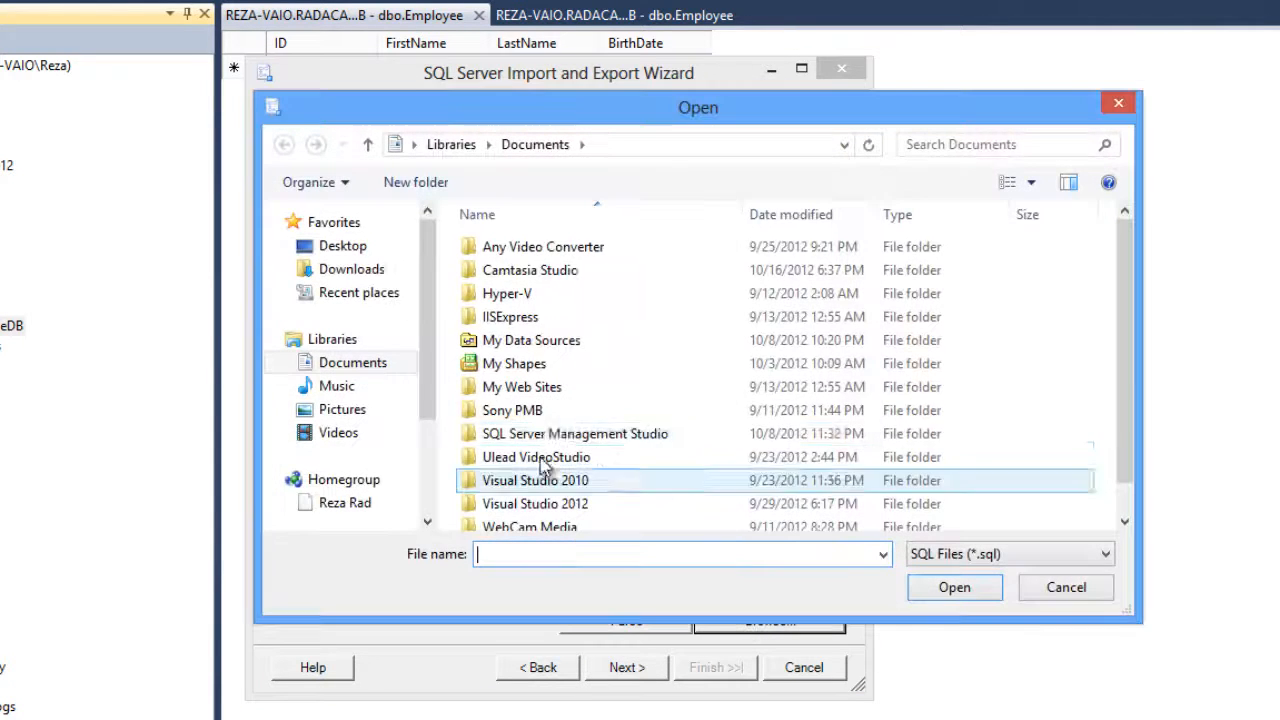
click(1062, 598)
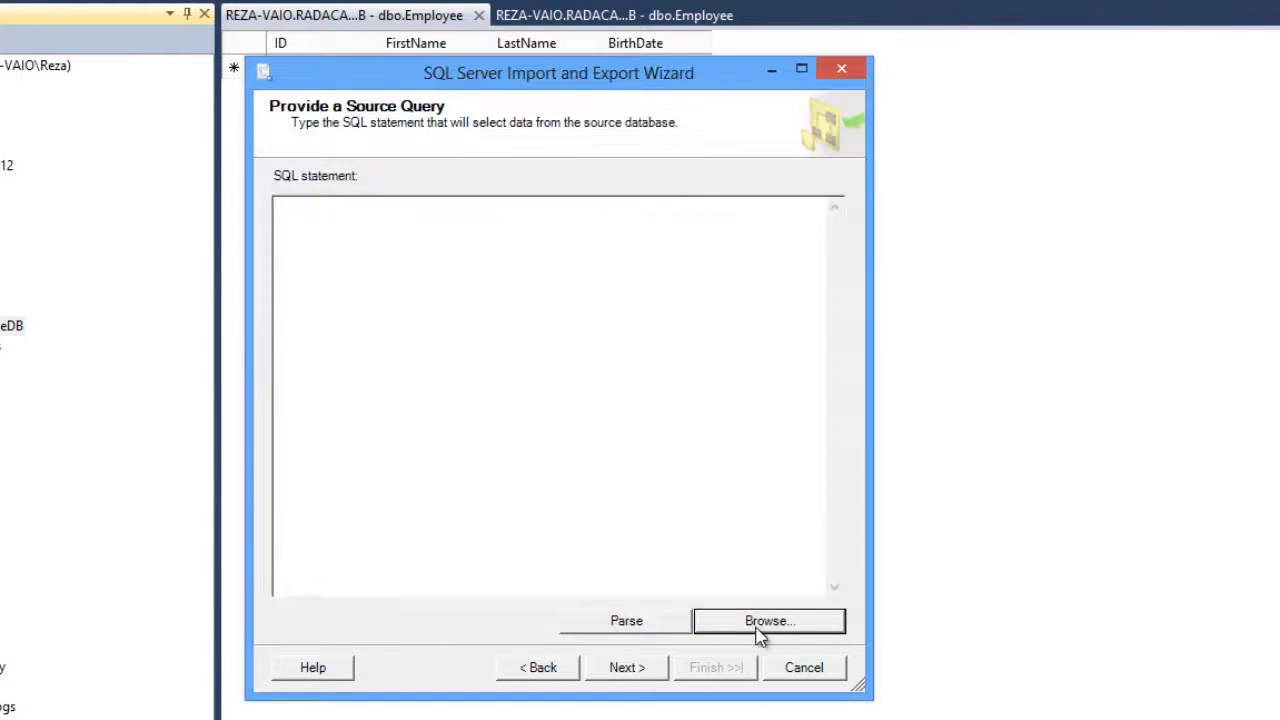
click(545, 672)
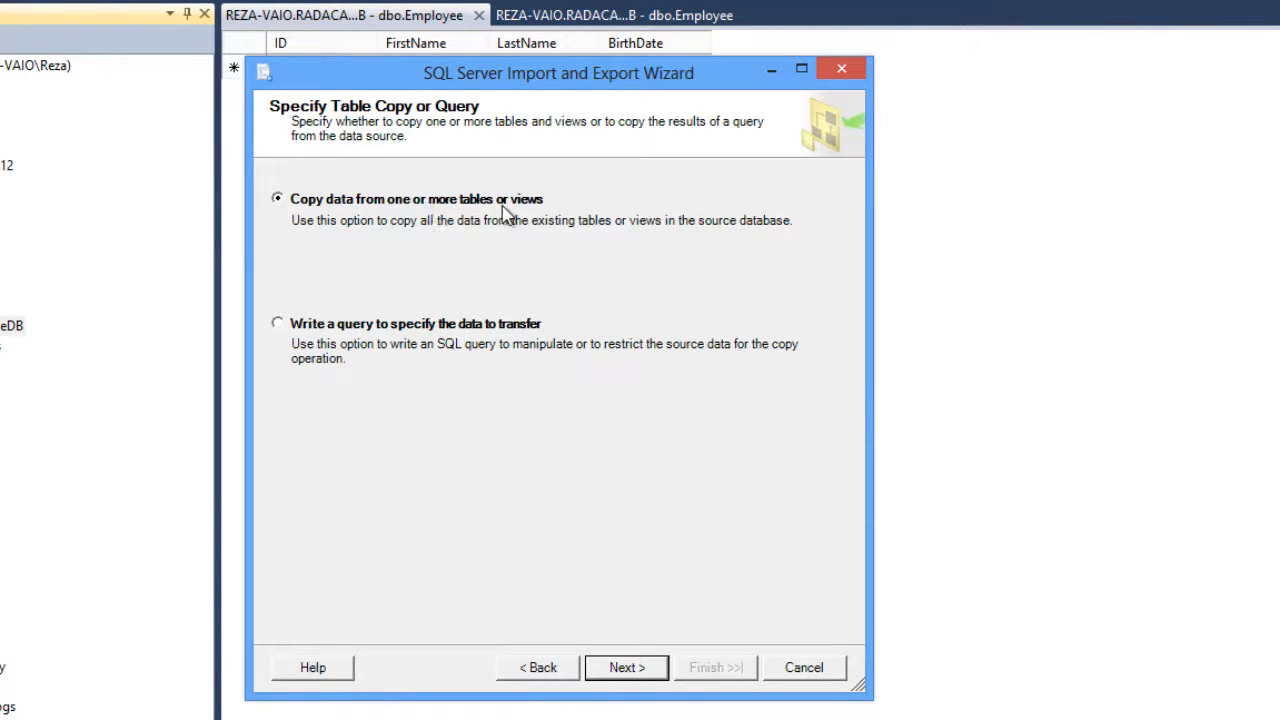
Choose to copy data from tables or views, select `Sheet1$` as the source and set its destination to [dbo].[Employee].
click(640, 667)
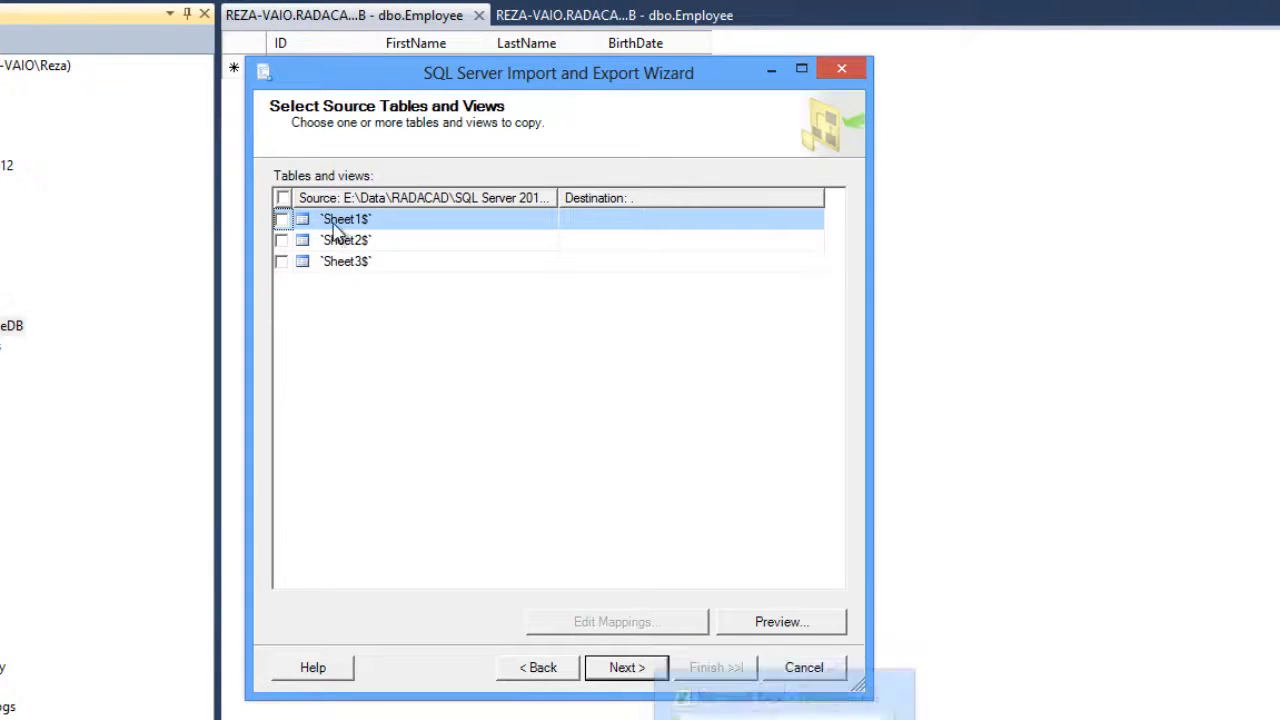
click(283, 221)
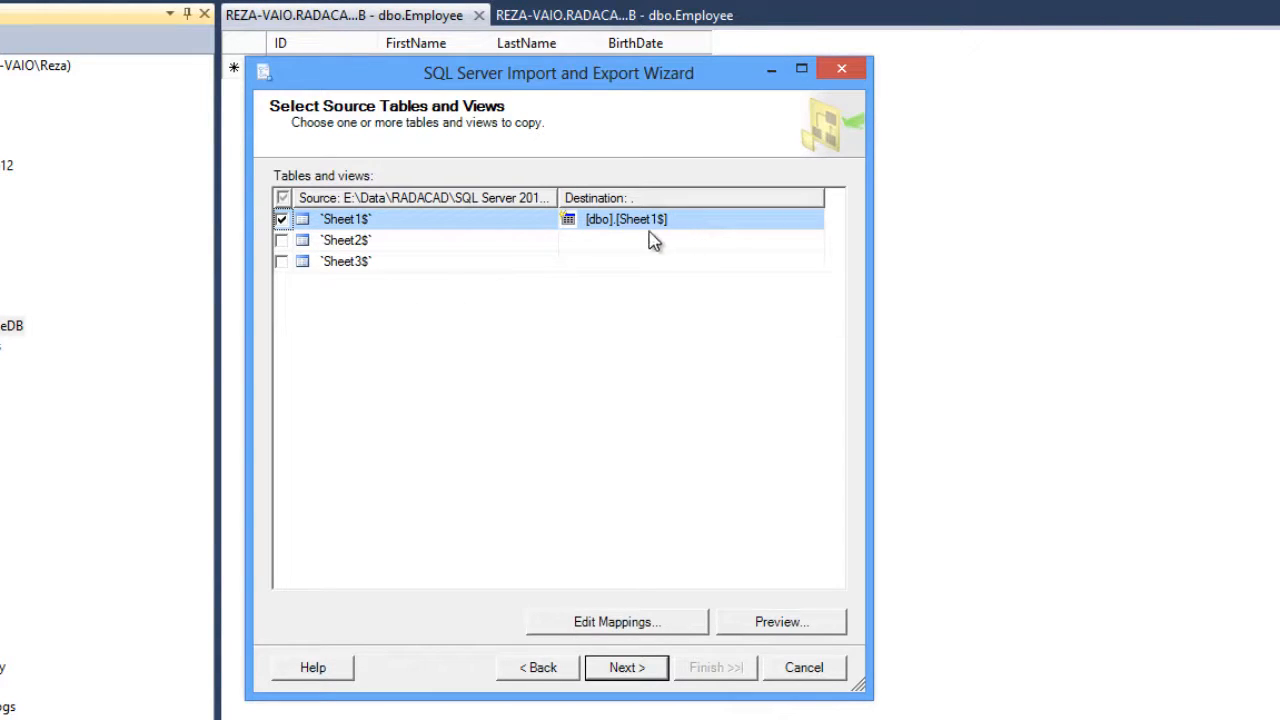
click(722, 222)
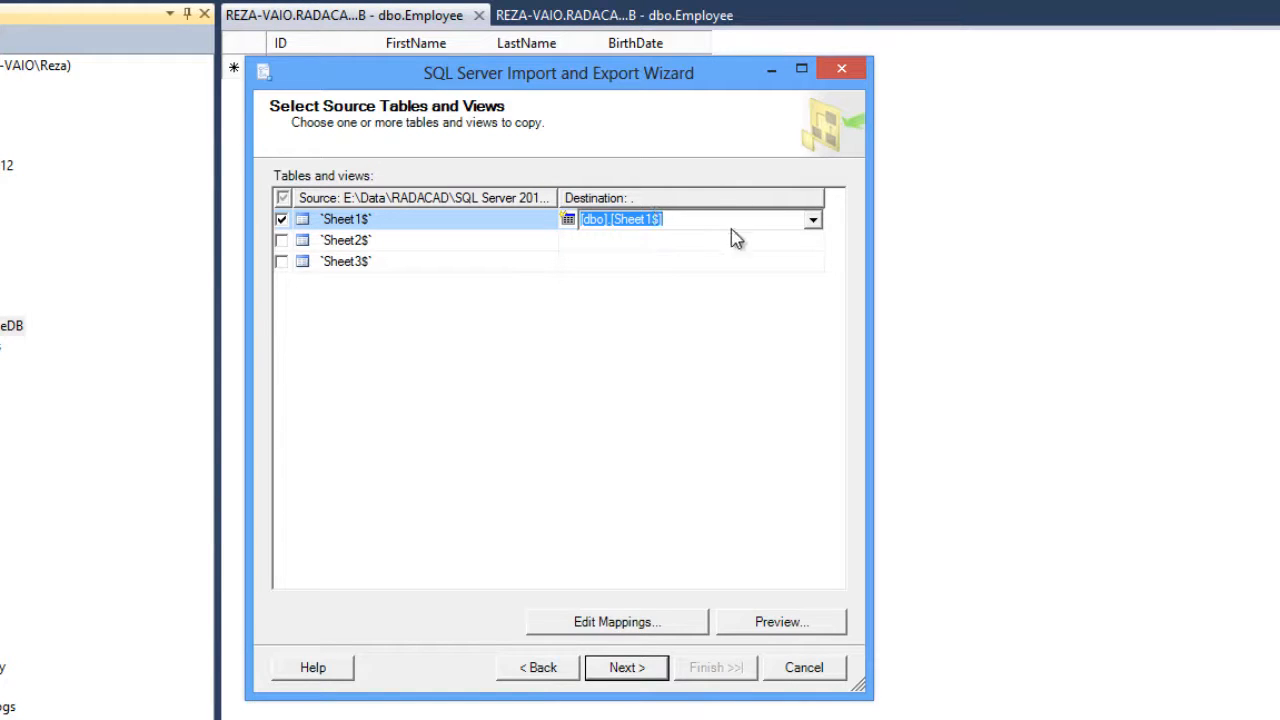
click(816, 226)
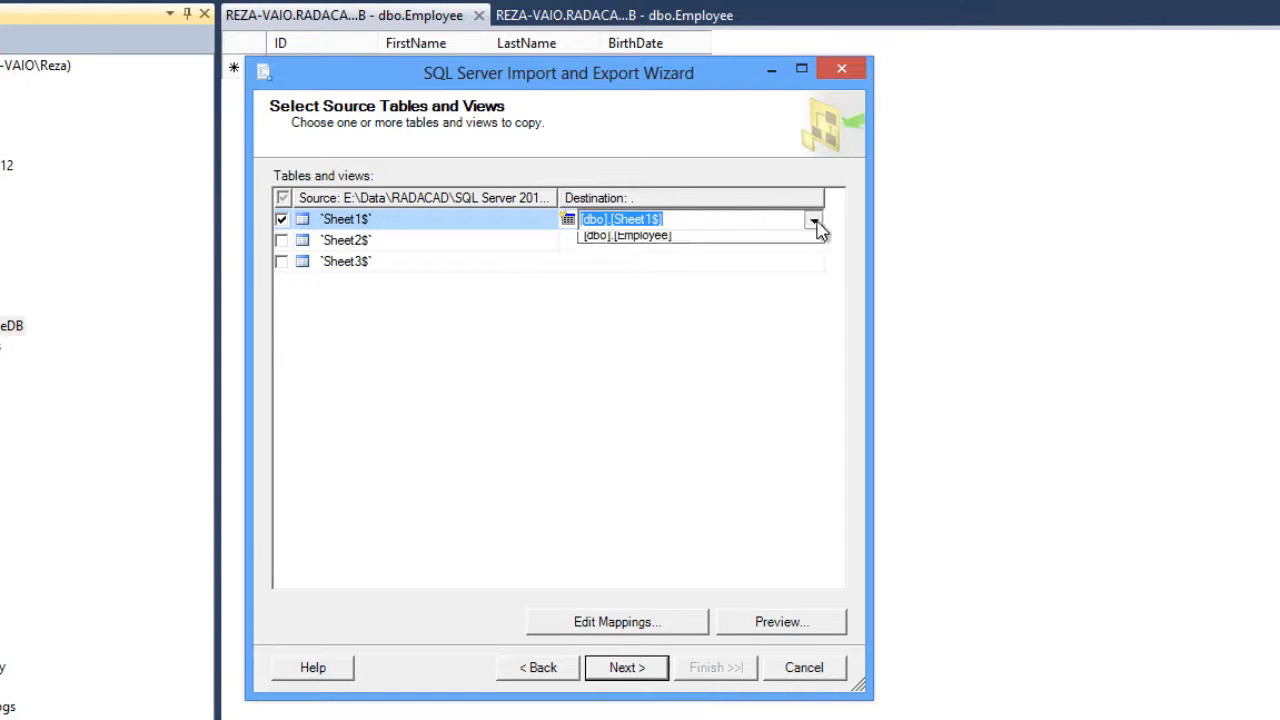
click(660, 250)
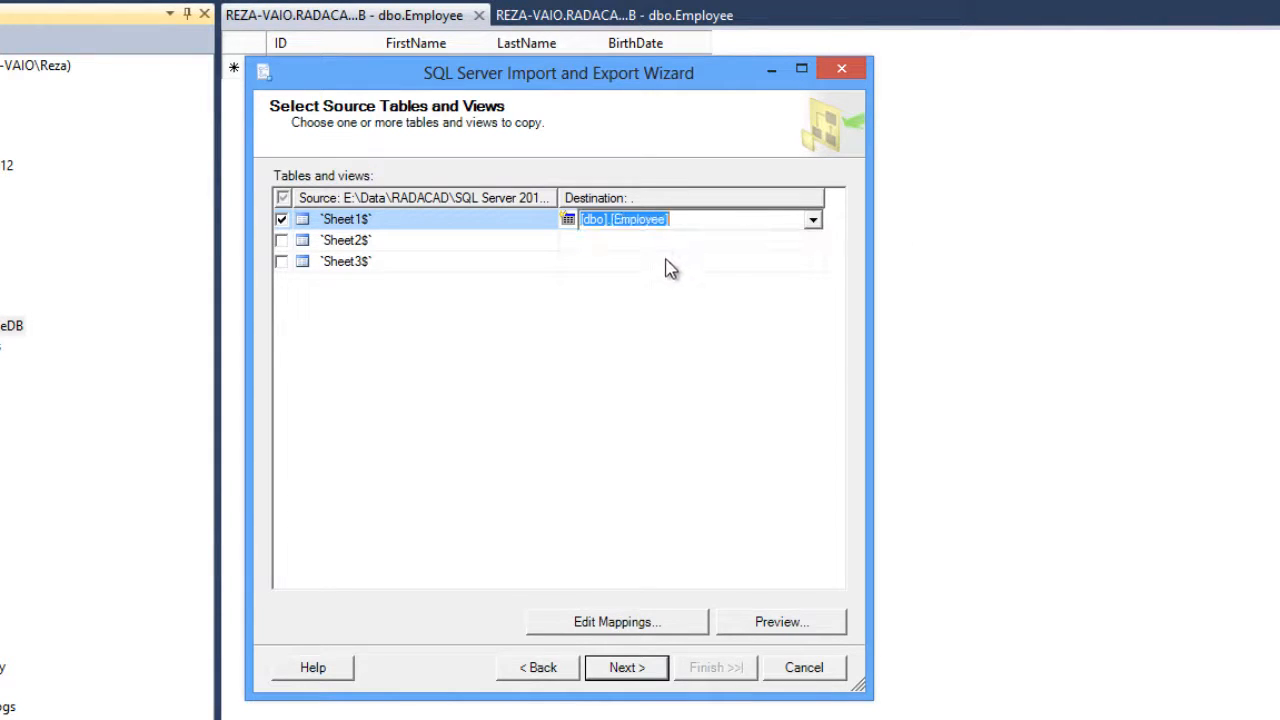
click(556, 221)
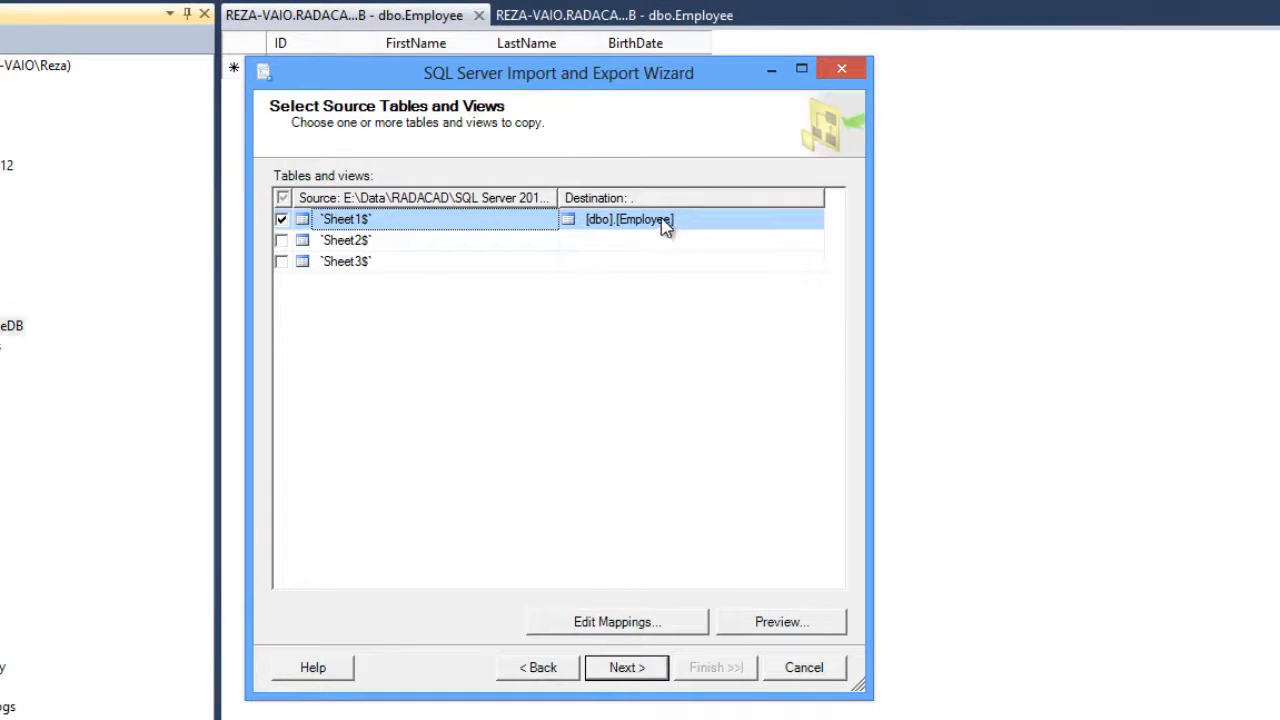
In the column mappings for `Sheet1$`, map First Name to FirstName and Last Name to LastName.
click(571, 624)
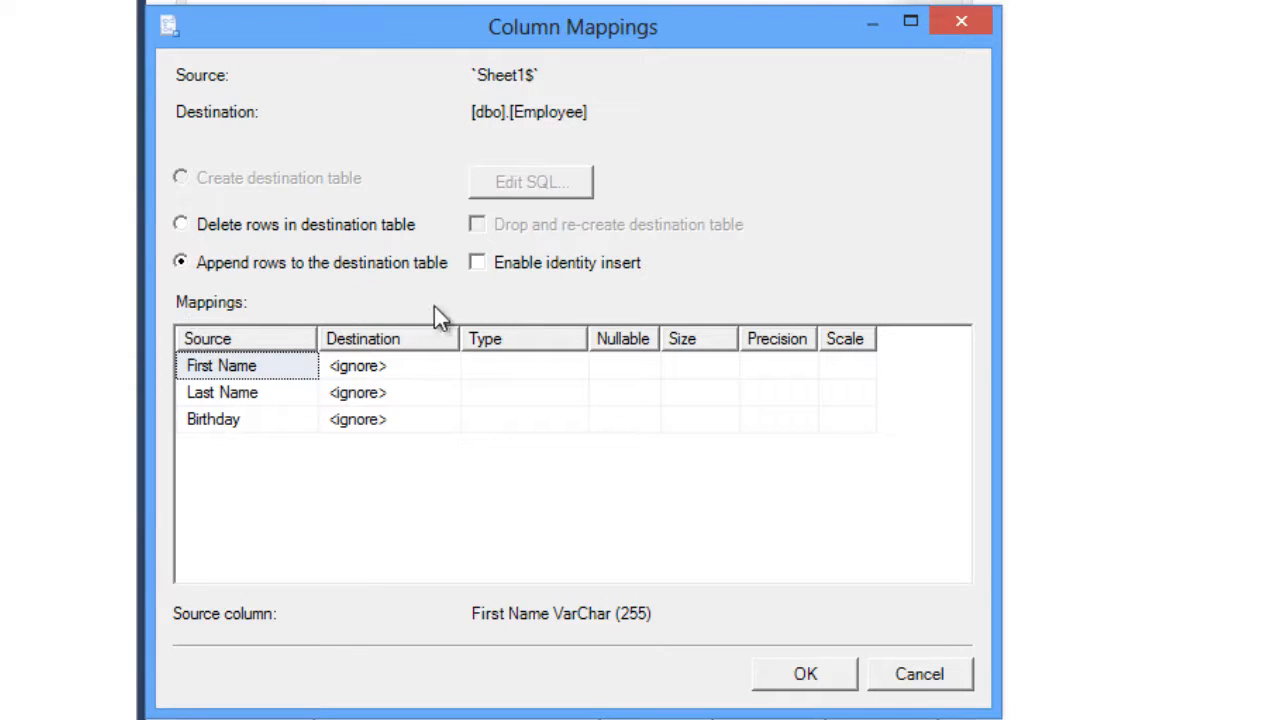
click(451, 368)
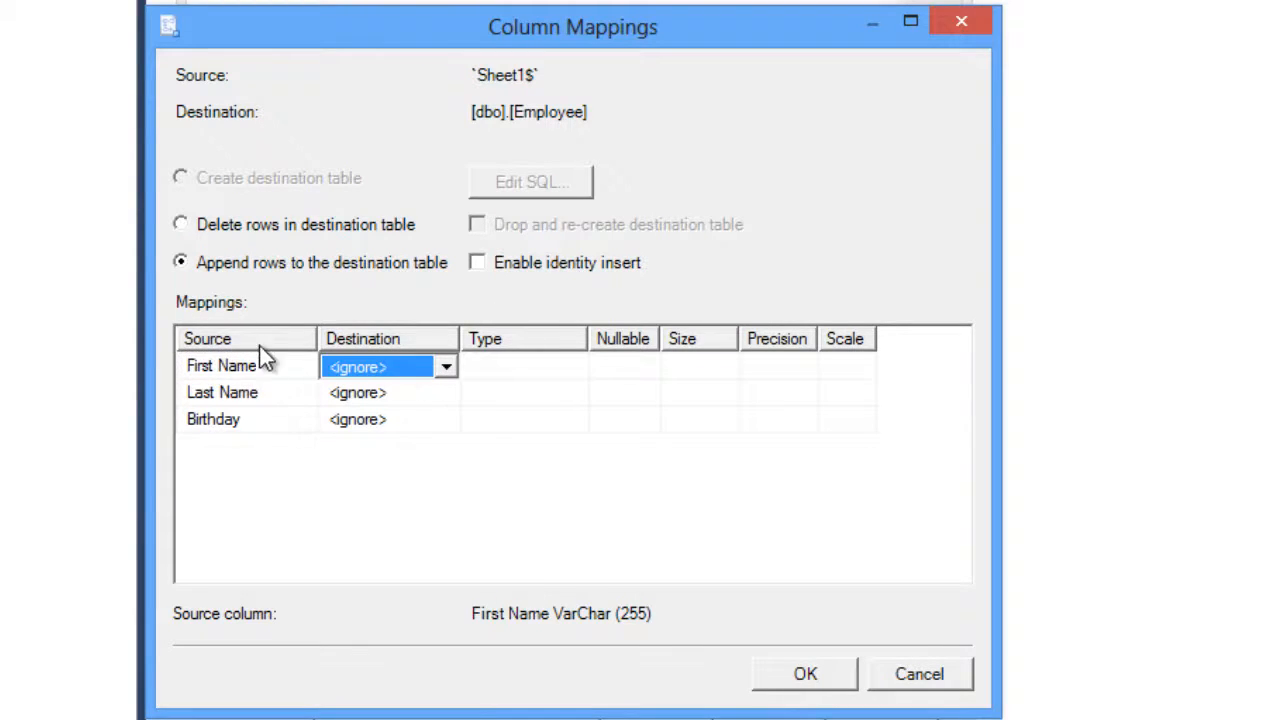
click(447, 370)
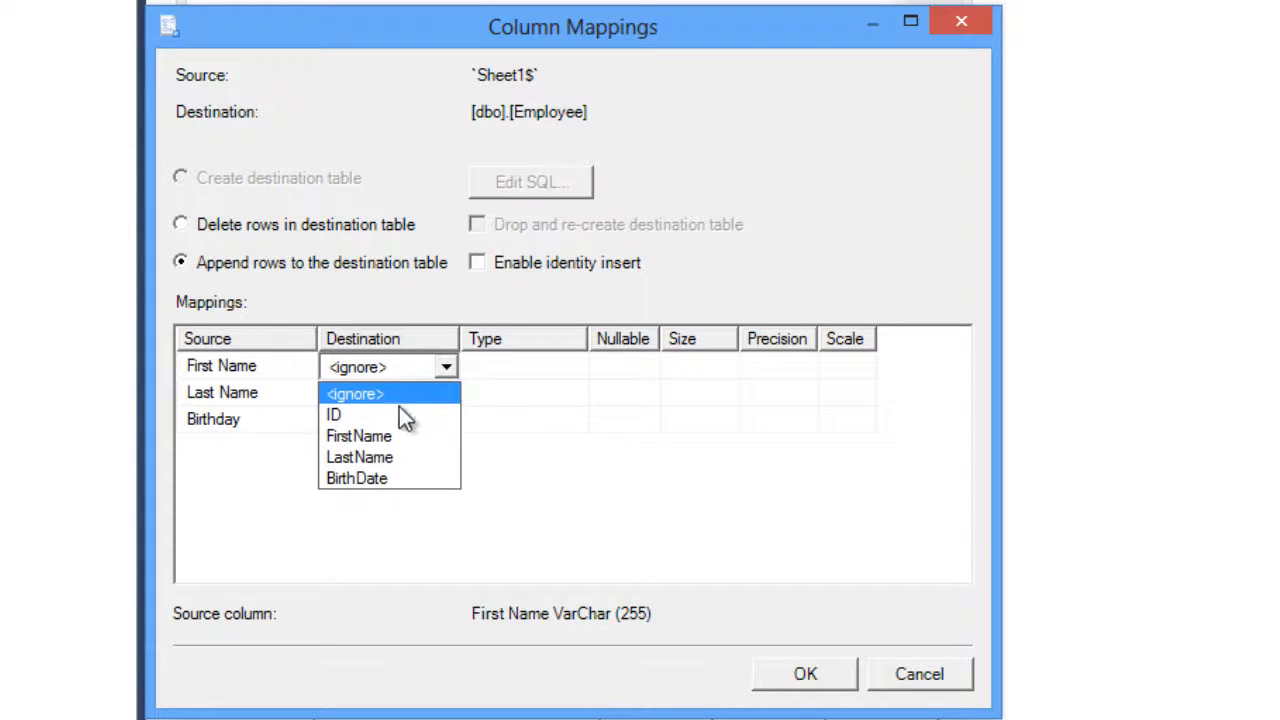
click(388, 436)
click(236, 400)
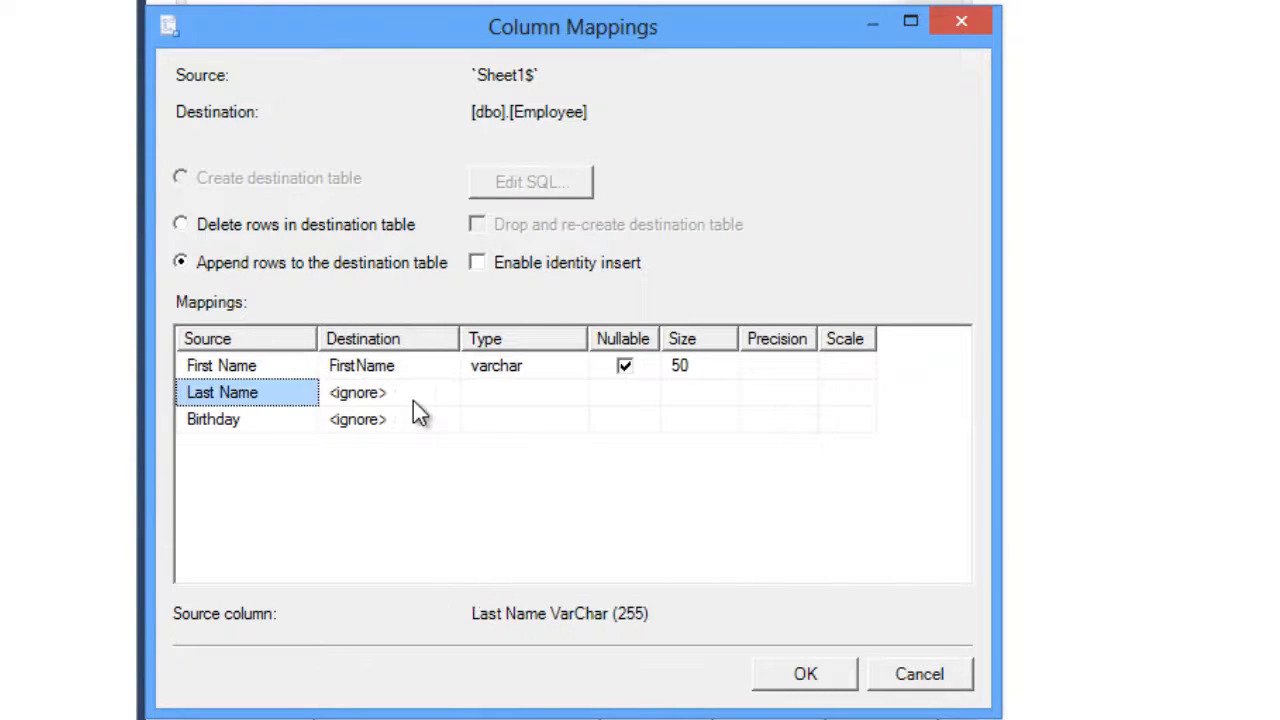
click(443, 398)
click(448, 395)
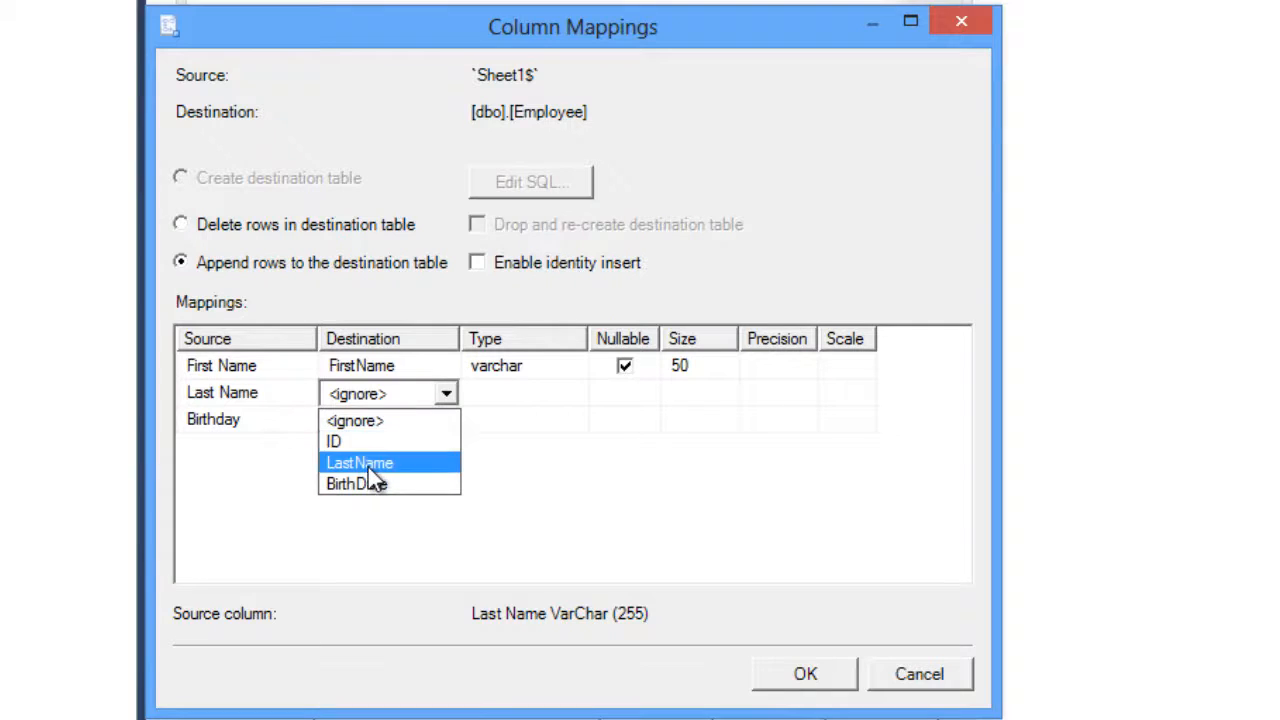
click(366, 464)
Map the Birthday source column to BirthDate and accept the column mappings.
click(268, 430)
click(440, 423)
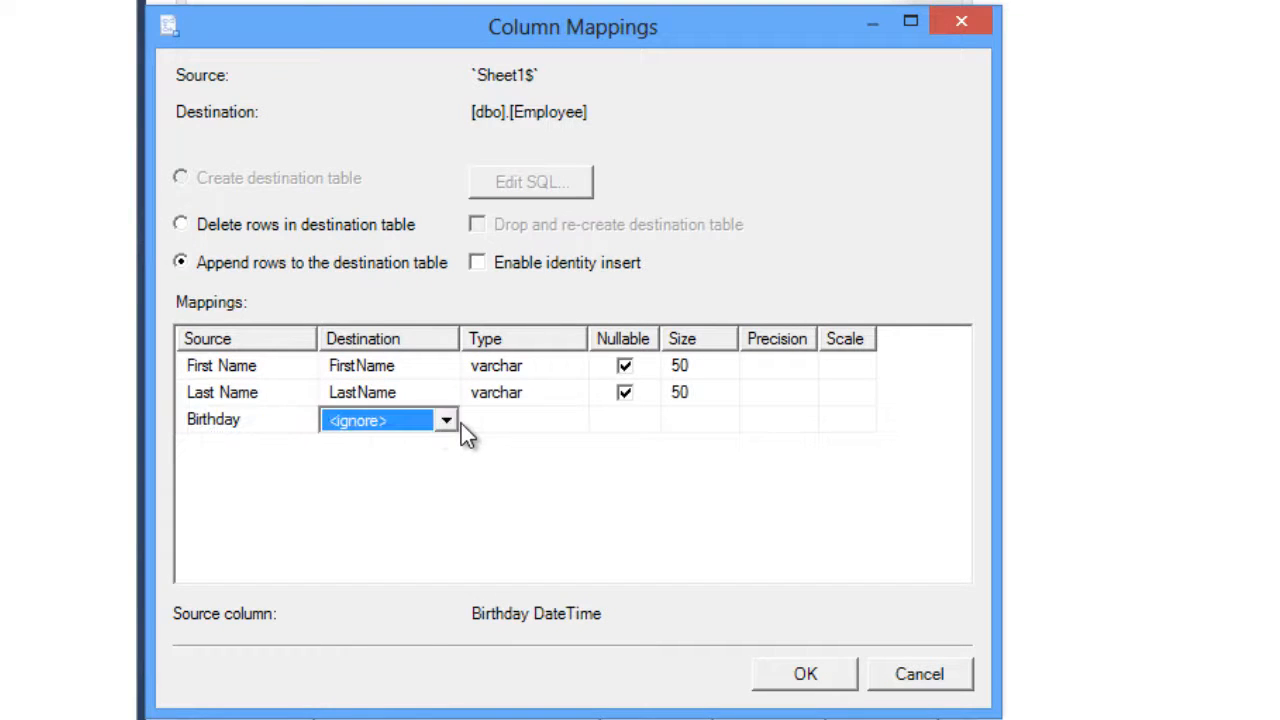
click(447, 421)
click(395, 490)
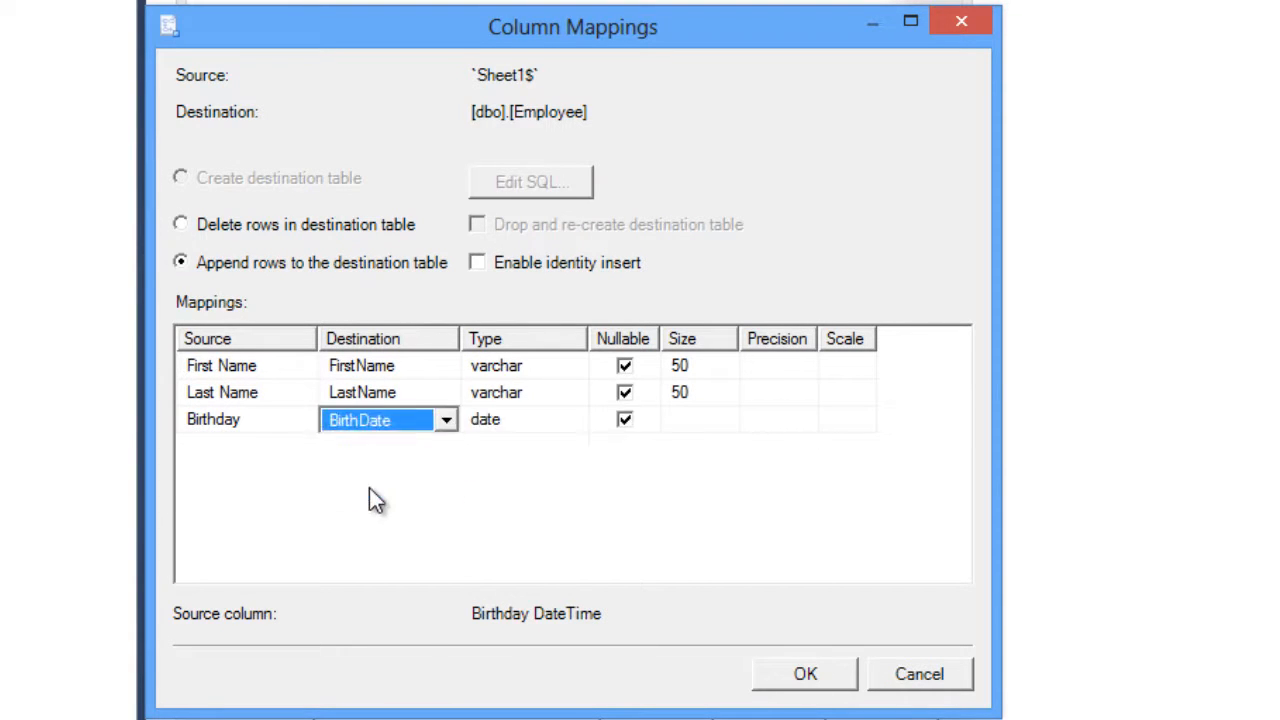
click(437, 546)
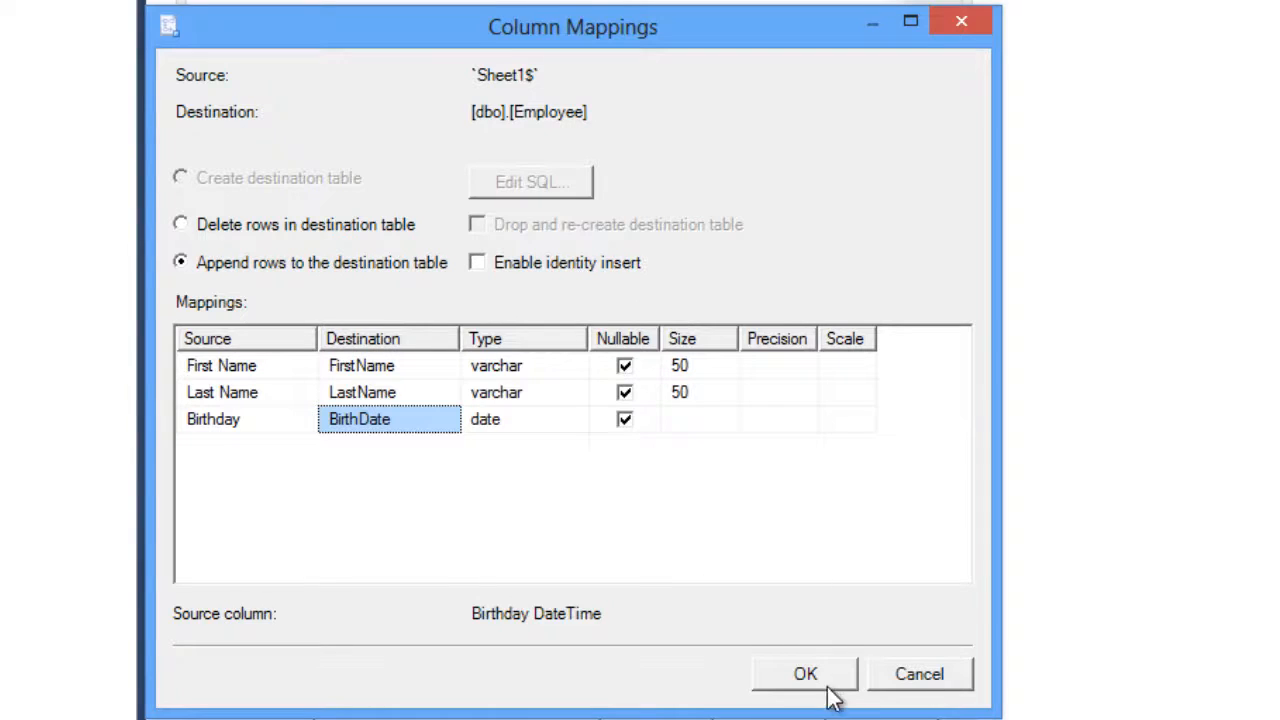
click(808, 676)
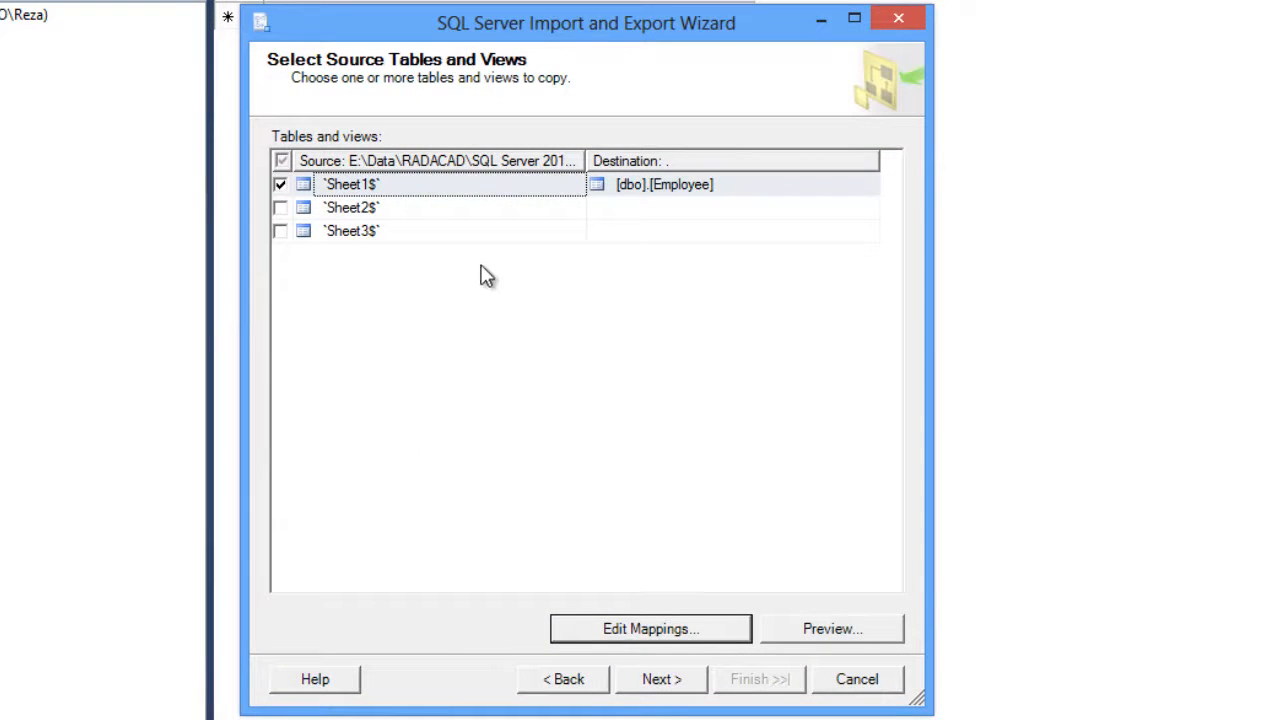
Preview the `Sheet1$` source data, review the data type mapping and continue to the package save and run options.
click(846, 645)
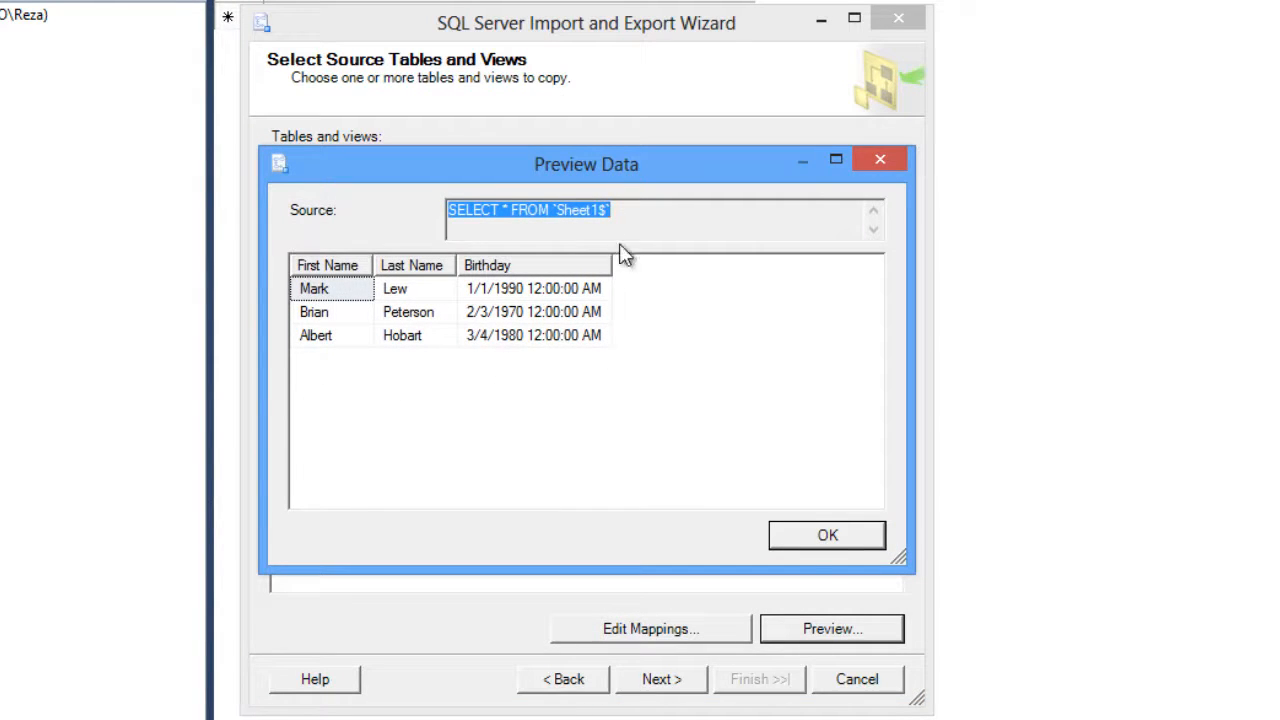
click(826, 546)
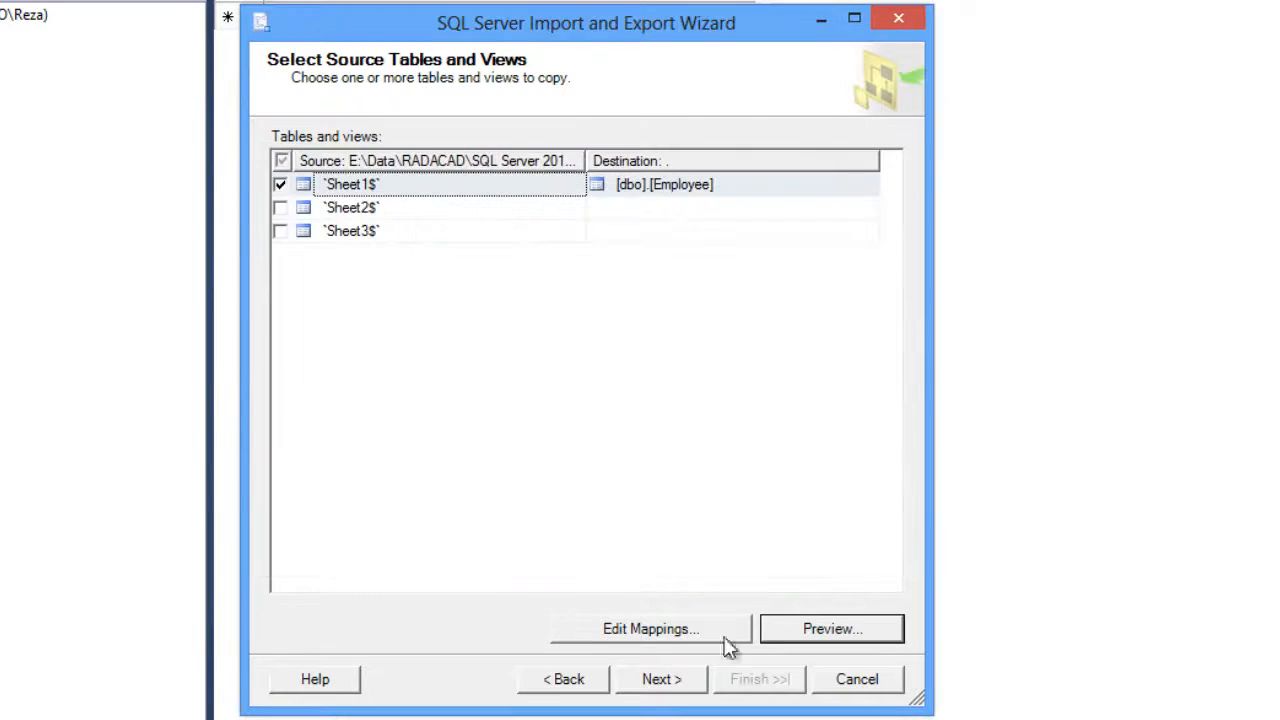
click(663, 680)
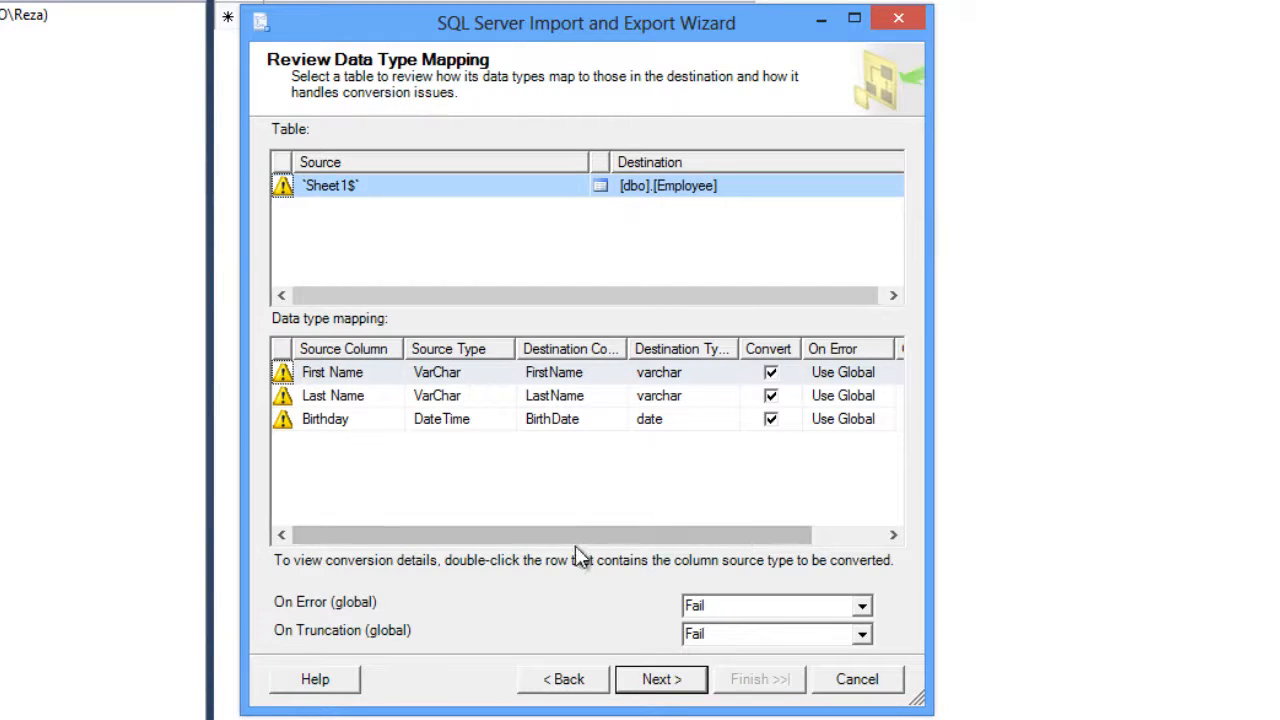
drag(507, 546, 470, 556)
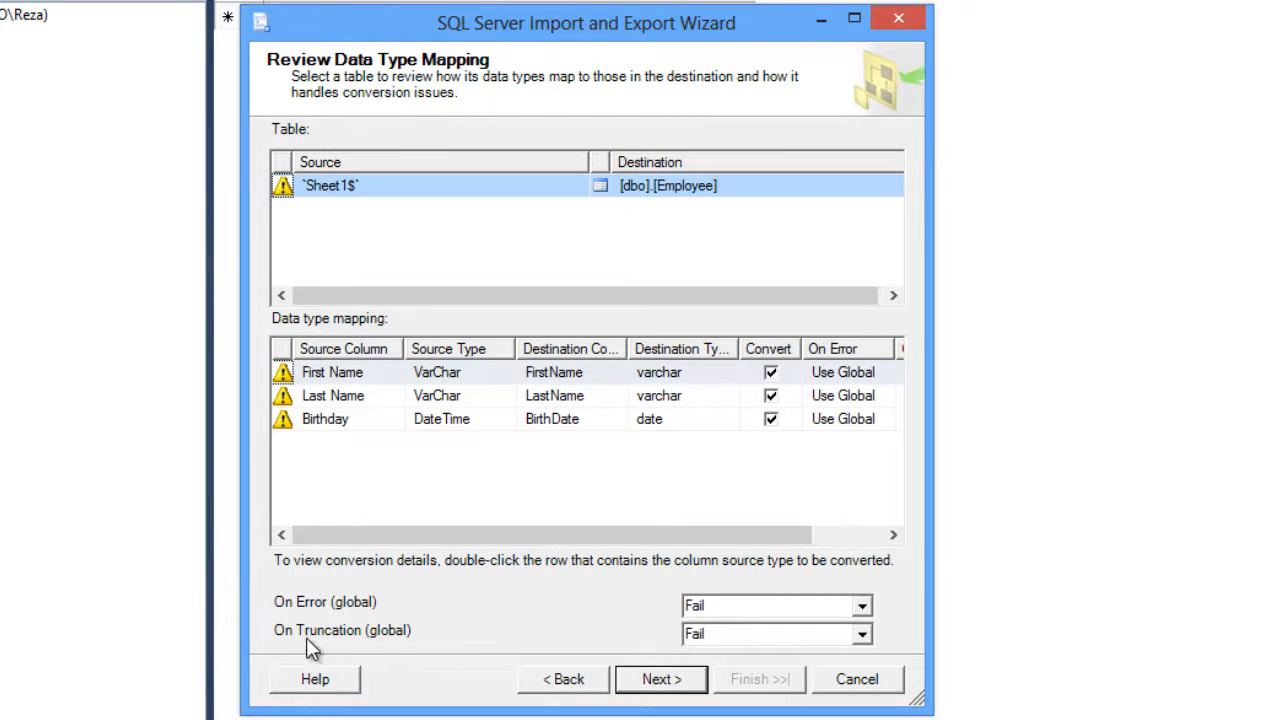
click(651, 688)
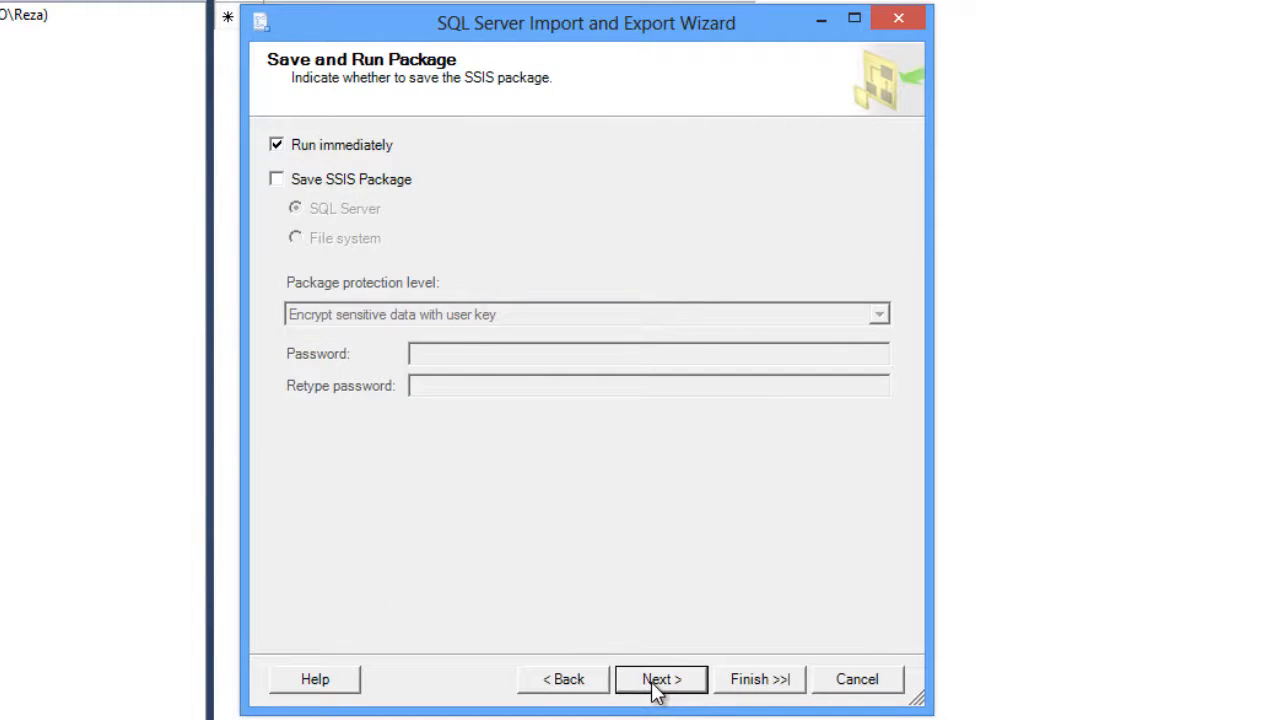
Enable saving the SSIS package to SQL Server and keep the package set to run immediately.
click(277, 142)
click(276, 144)
click(584, 686)
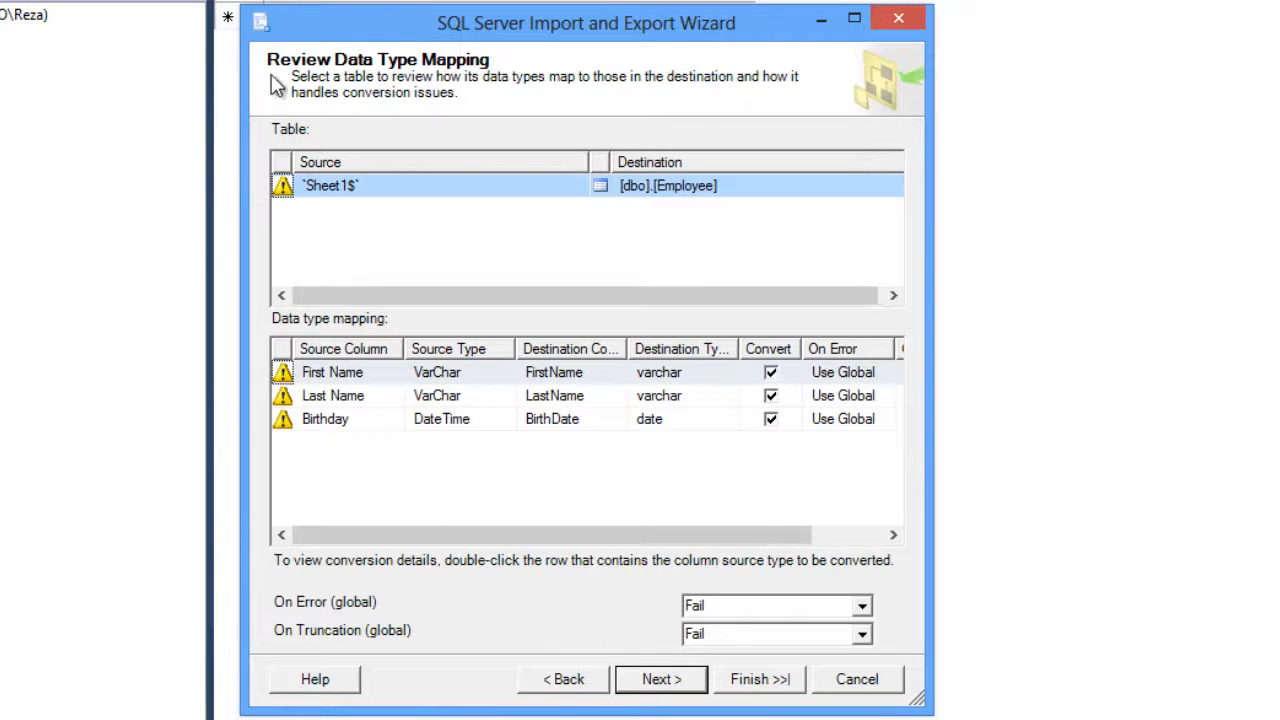
click(660, 690)
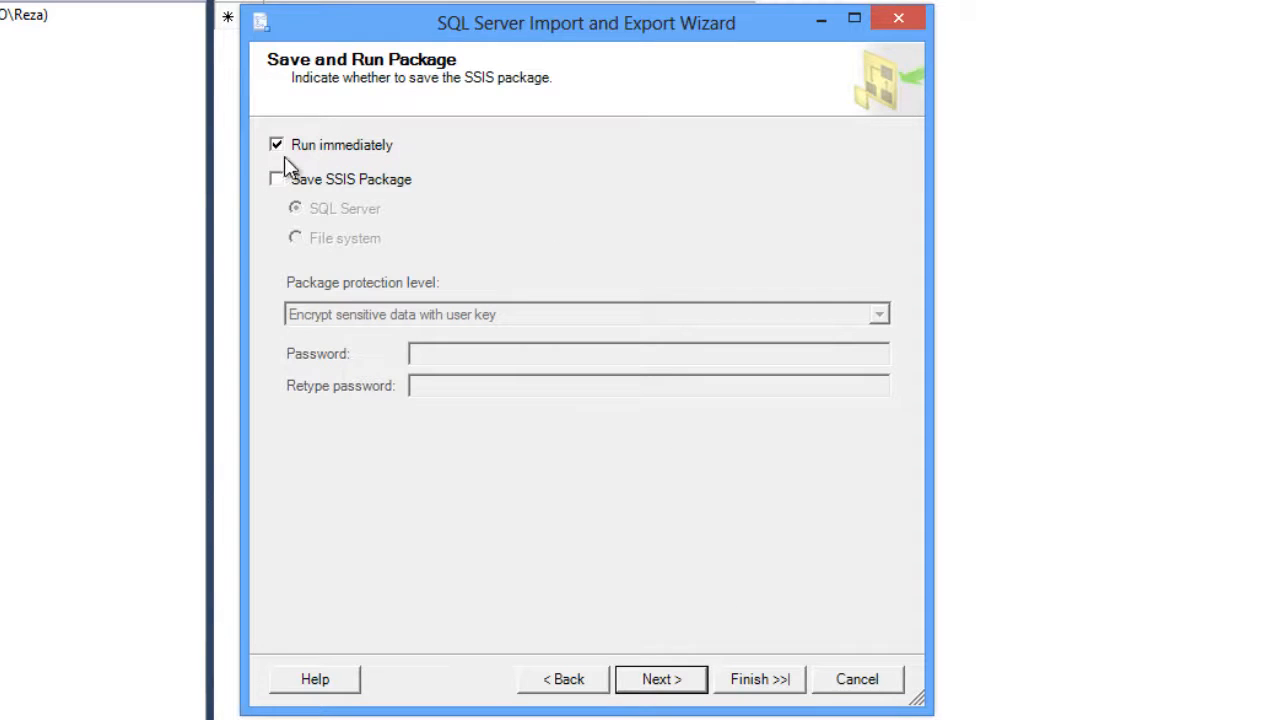
click(277, 181)
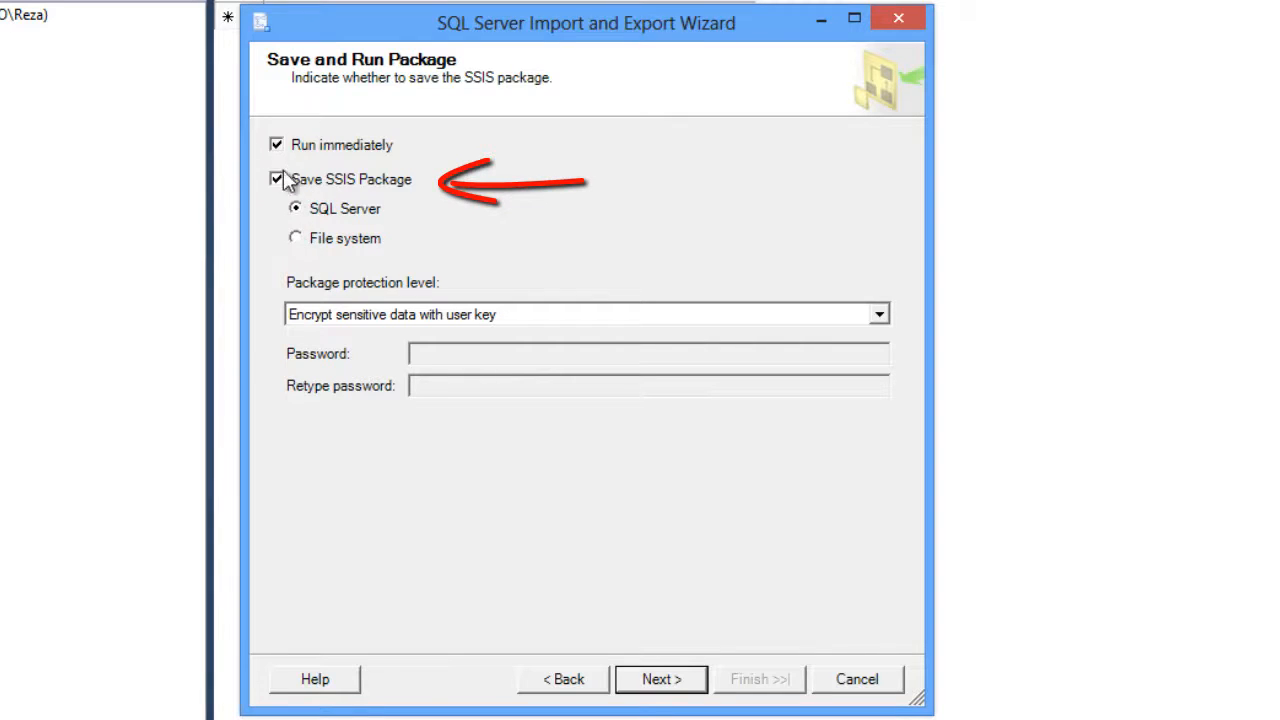
click(277, 144)
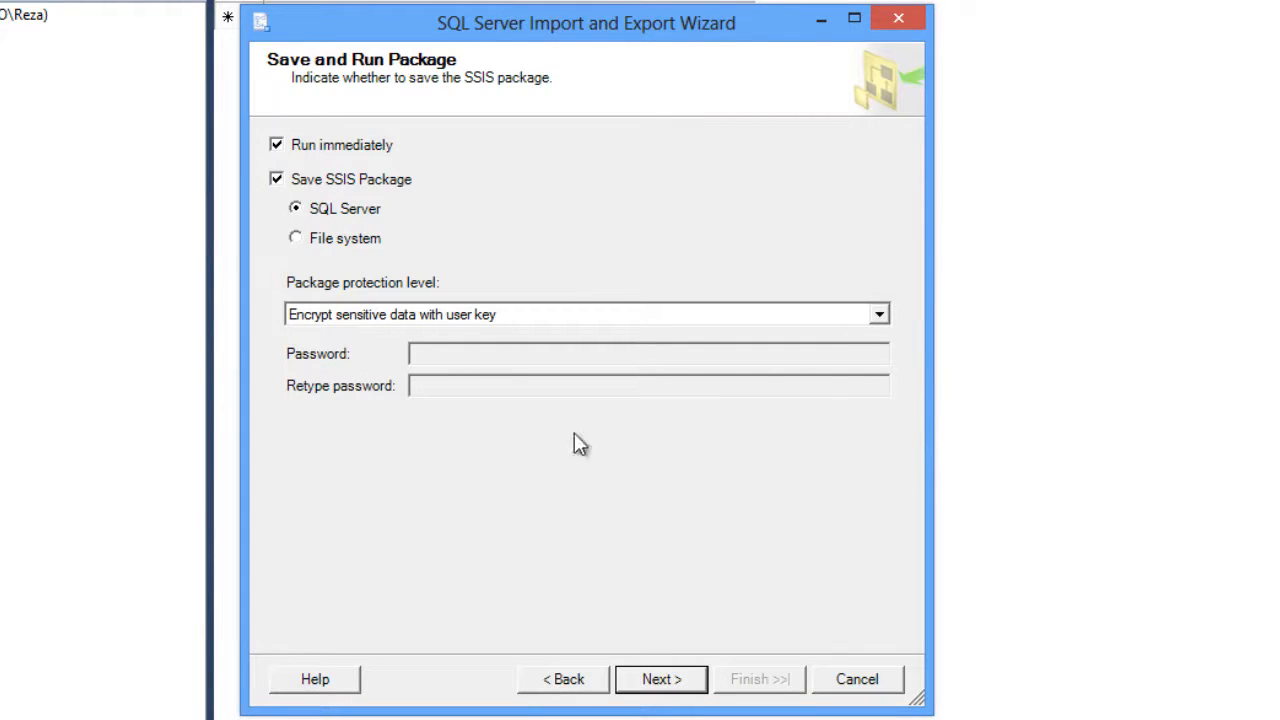
Choose the file system as the SSIS package's save target and name the package TransferEmployeeSpreadSheetToDB.
click(296, 240)
click(662, 678)
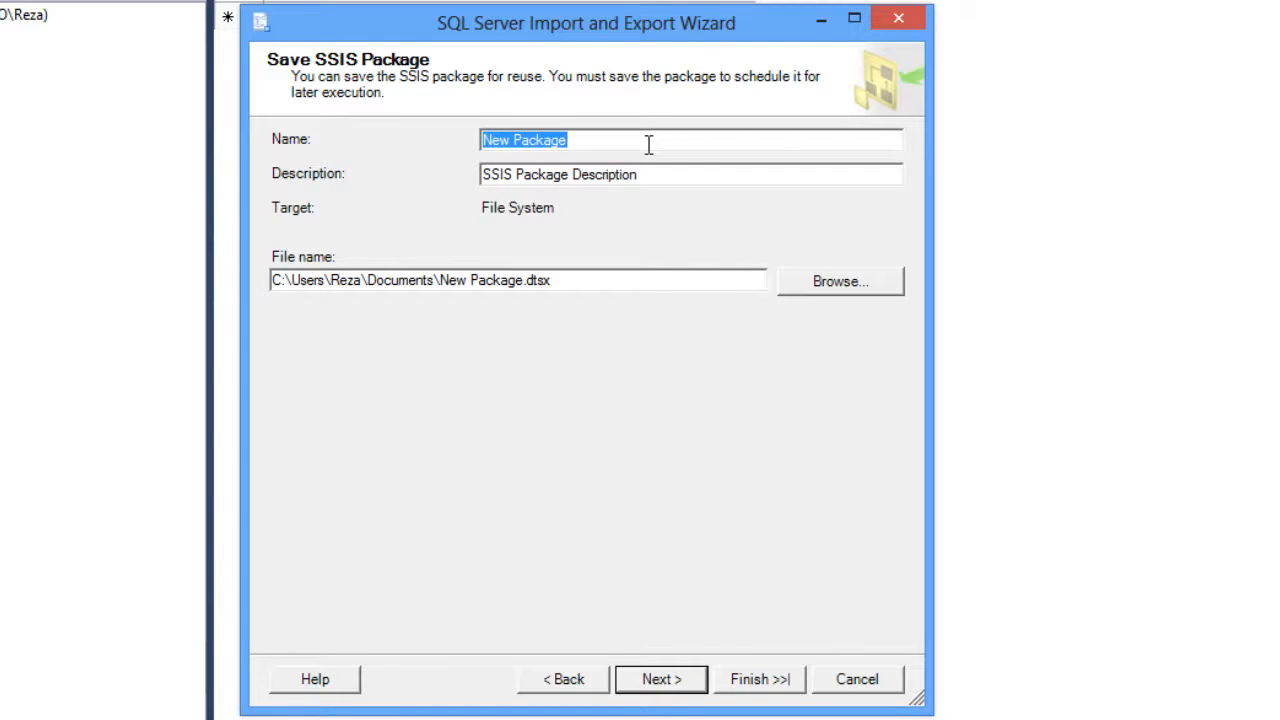
text(TransferEn)
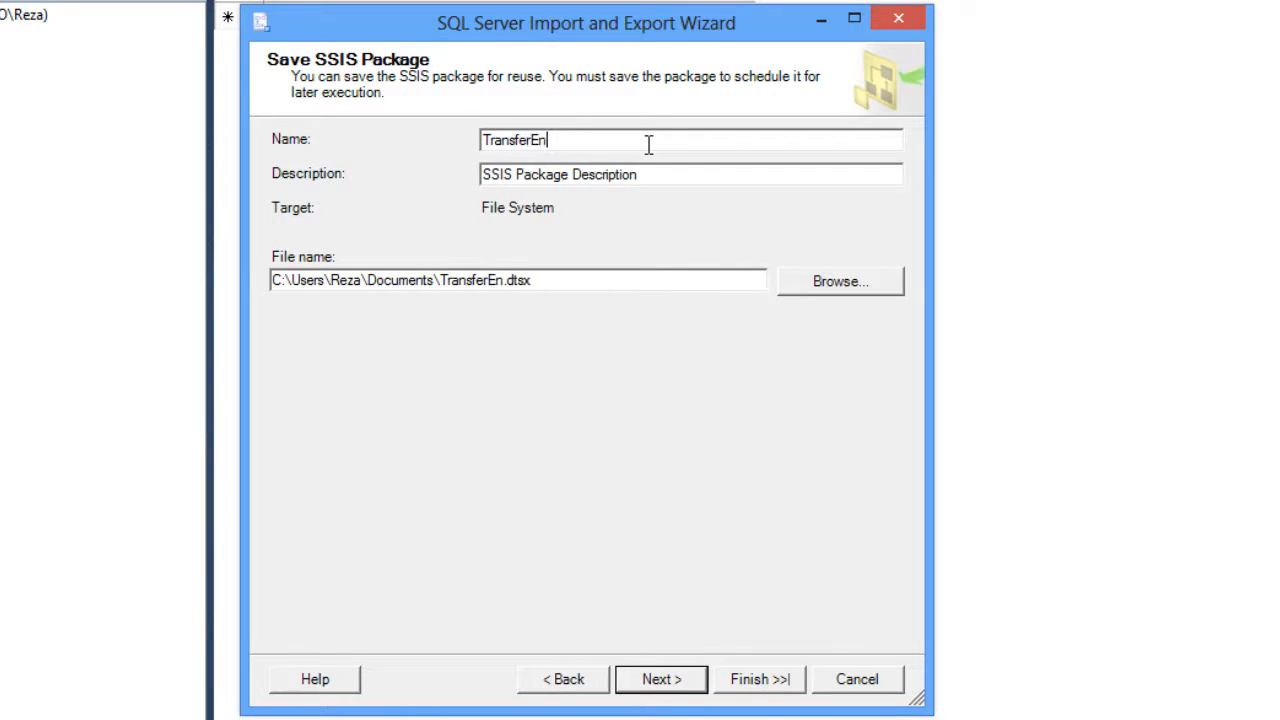
key(BackSpace)
text(mployee)
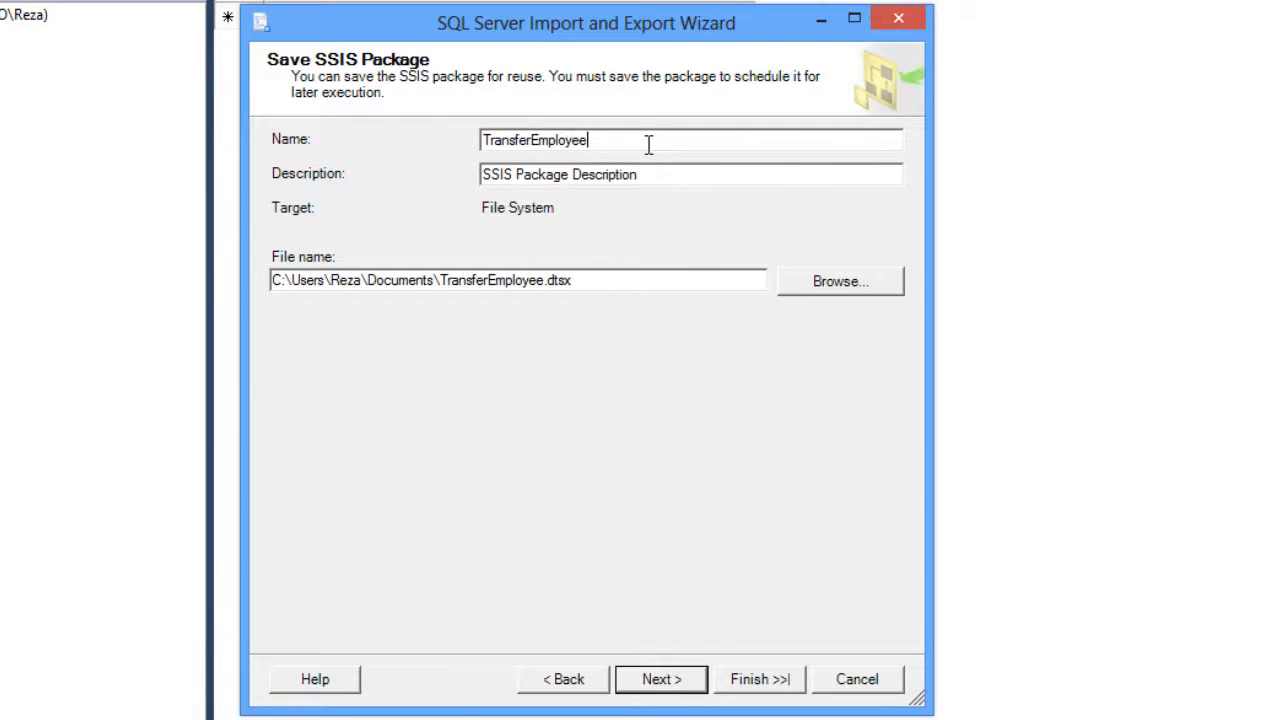
text(SpreadShe)
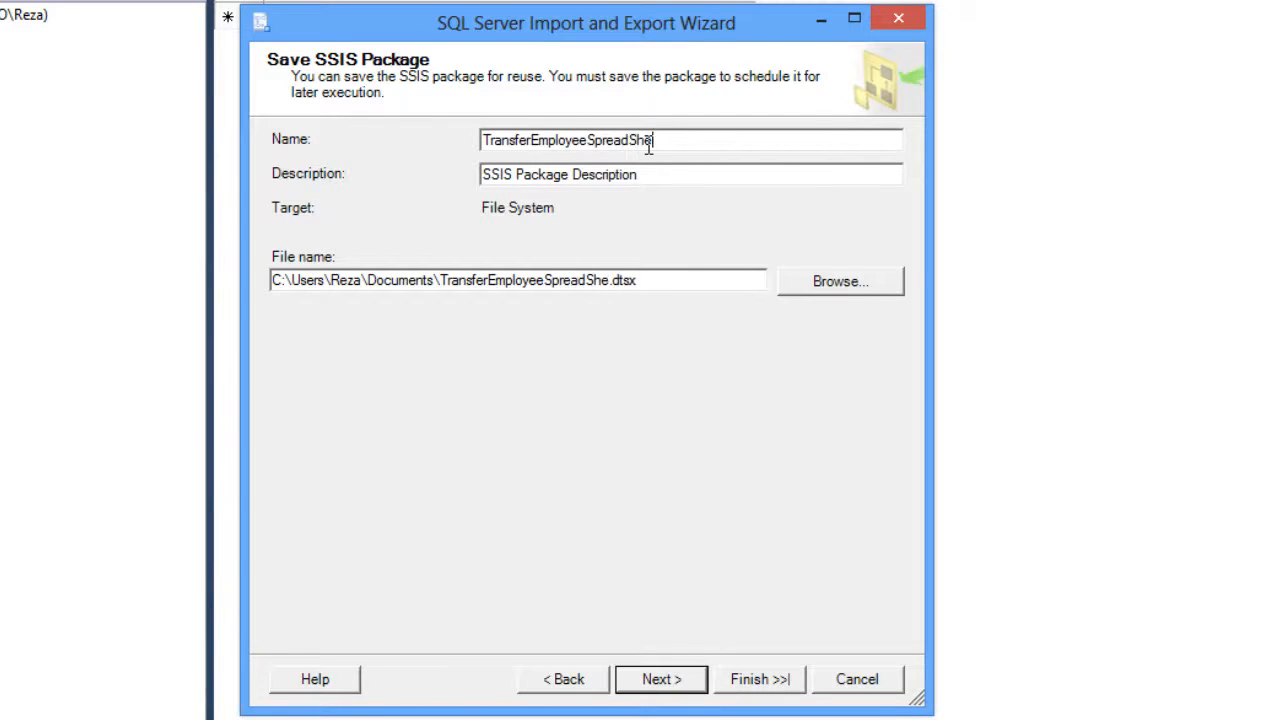
text(etToDB)
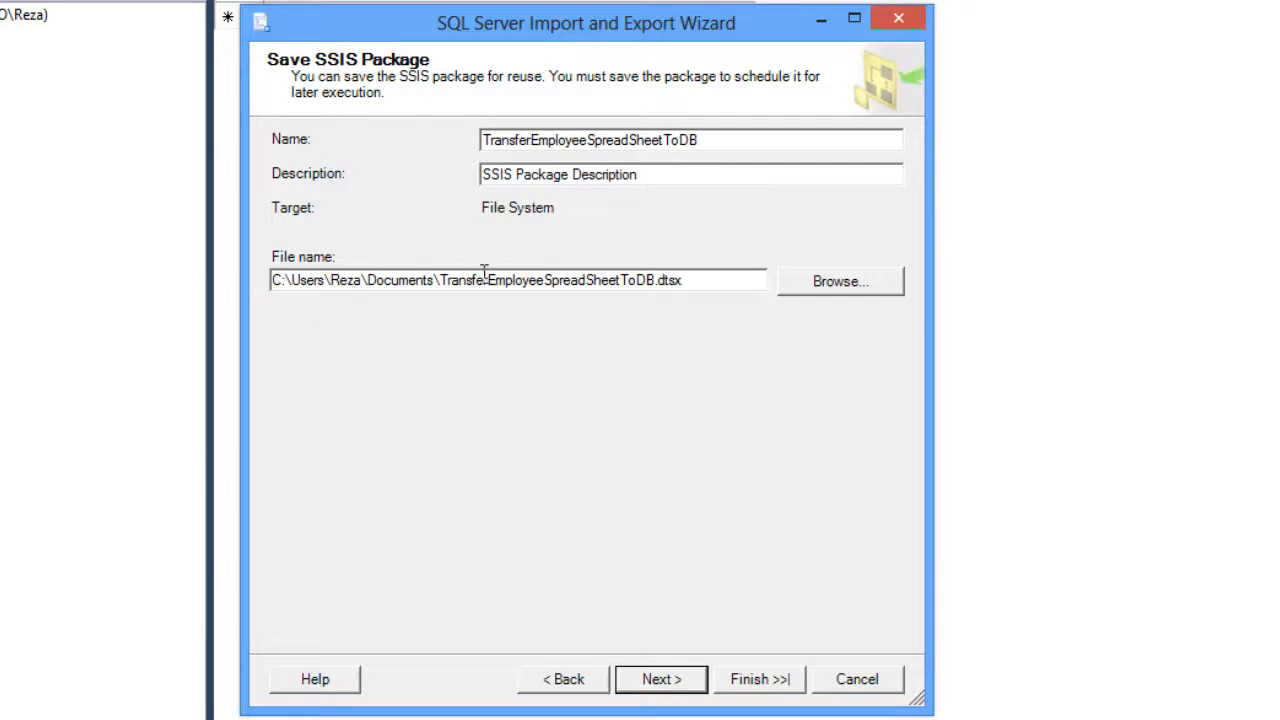
Set the package file location to E:\Data\RADACAD\SQL Server 2012 Integration Services\Introduction, keeping the file name TransferEmployeeSpreadSheetToDB.dtsx.
click(808, 280)
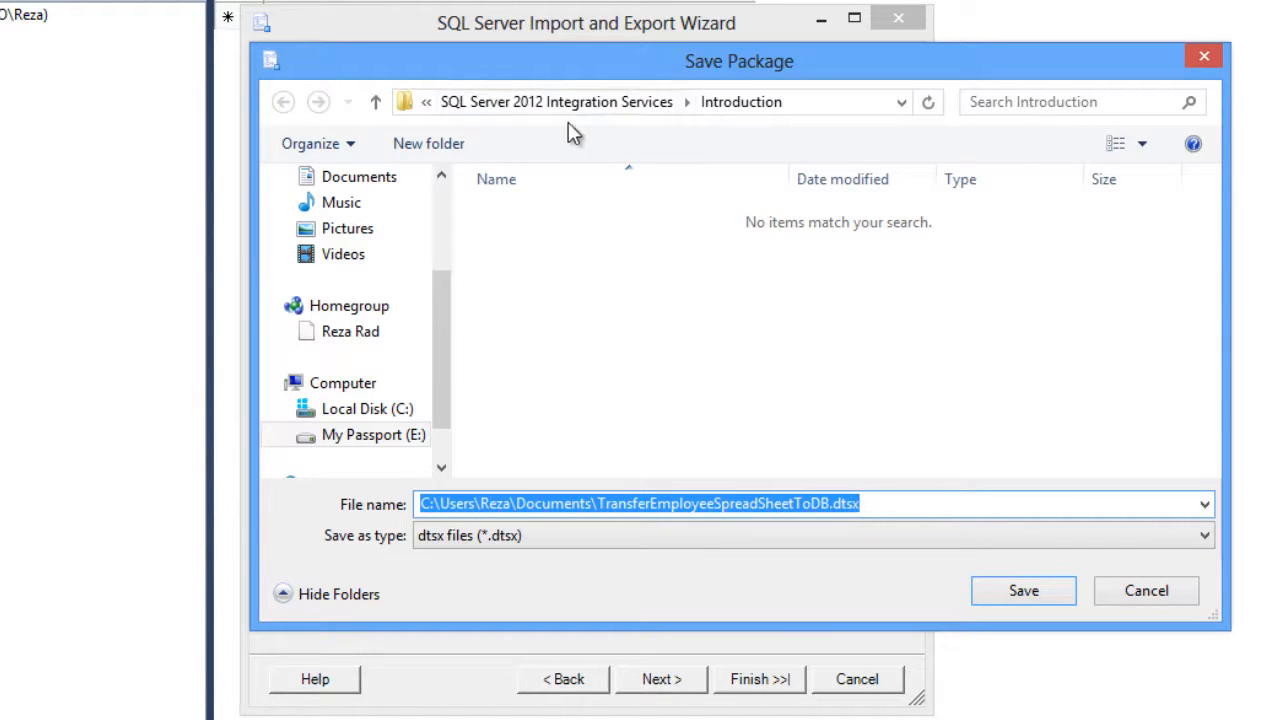
click(365, 435)
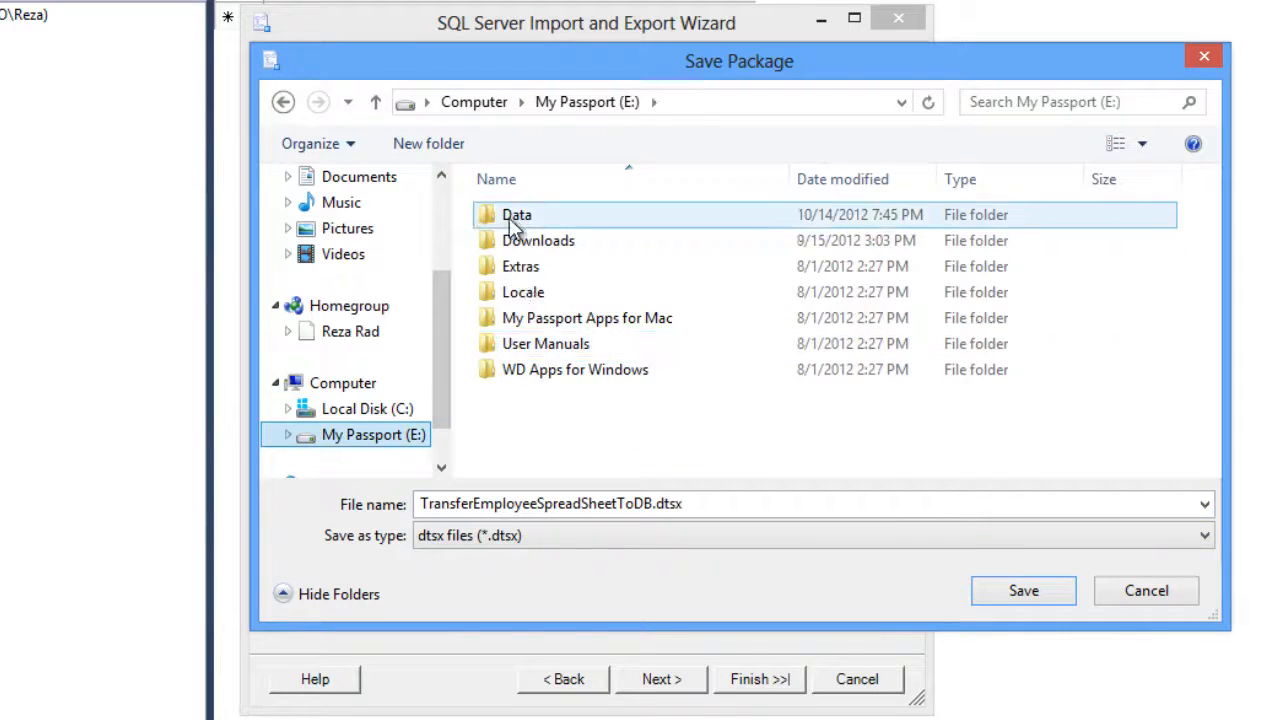
double_click(513, 214)
click(512, 368)
scroll(513, 366, down, 7)
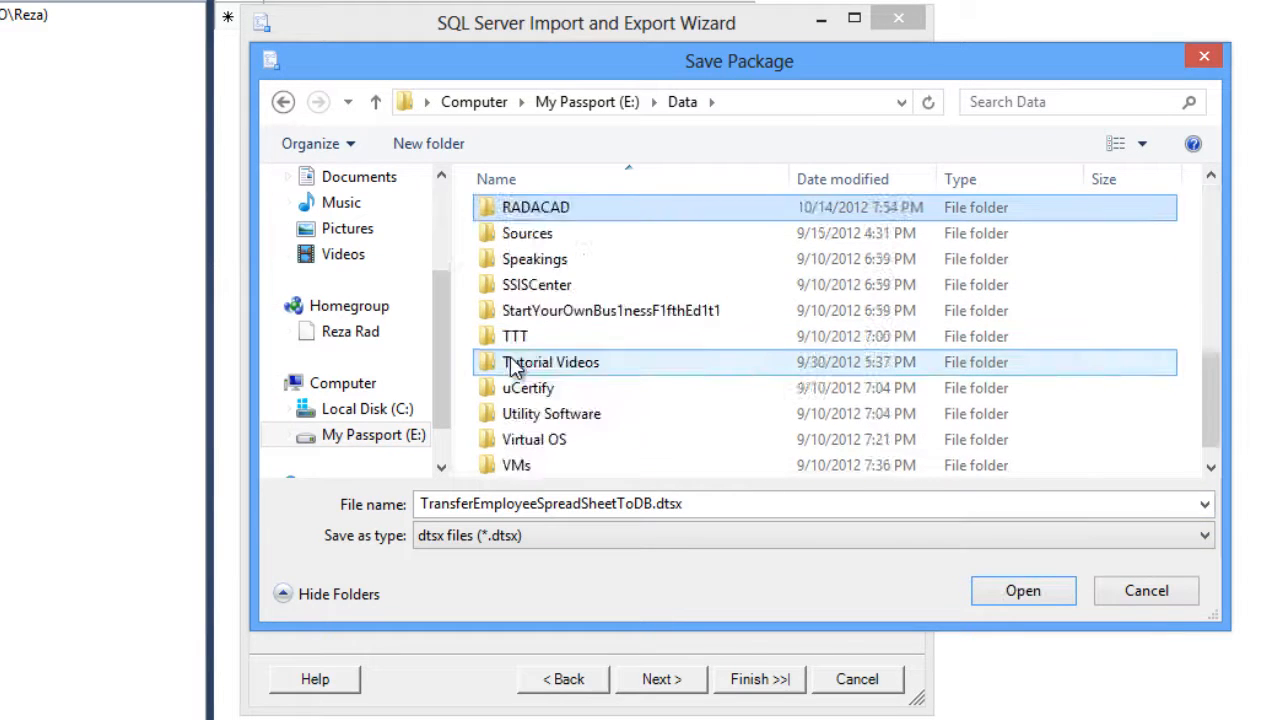
key(Return)
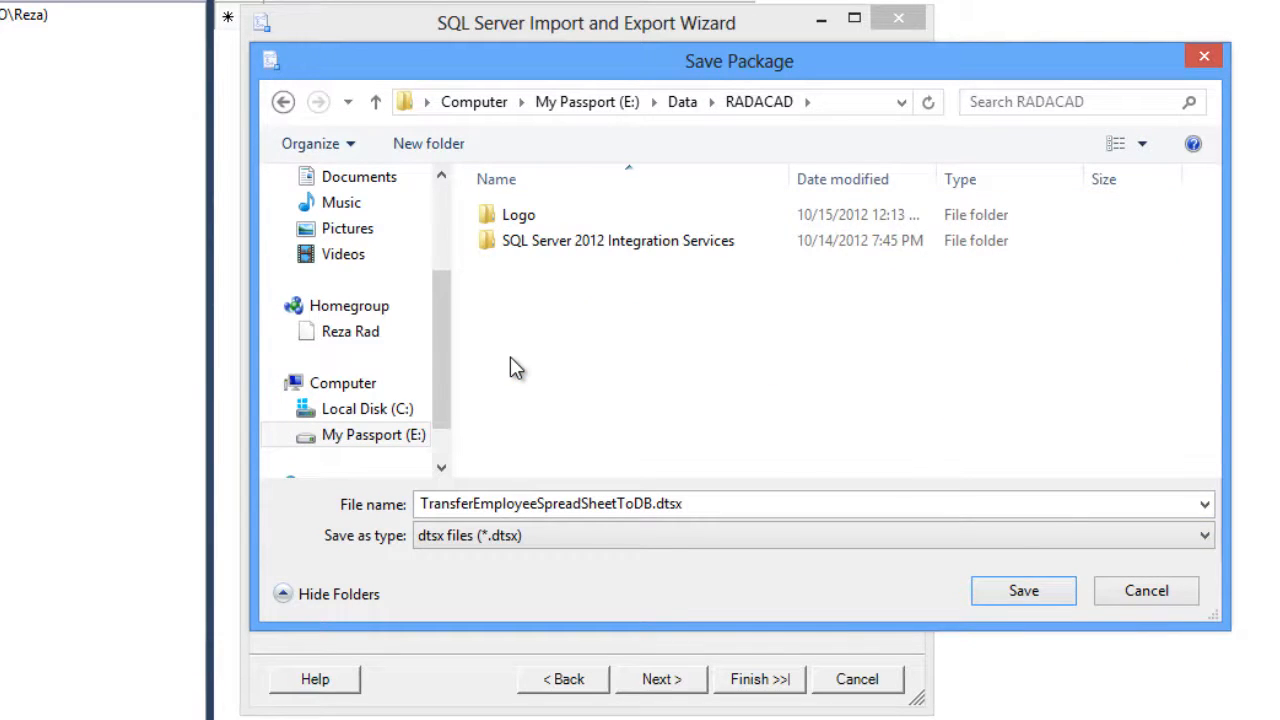
key(s)
key(Return)
double_click(517, 222)
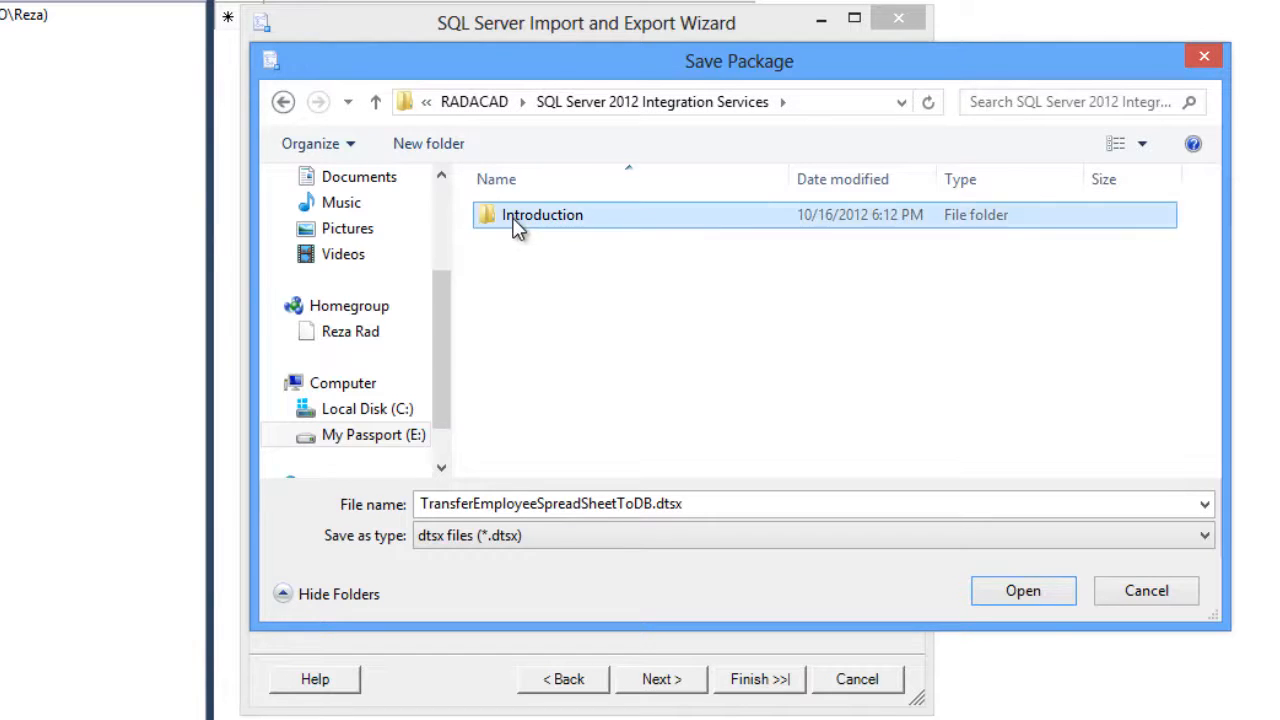
click(1023, 591)
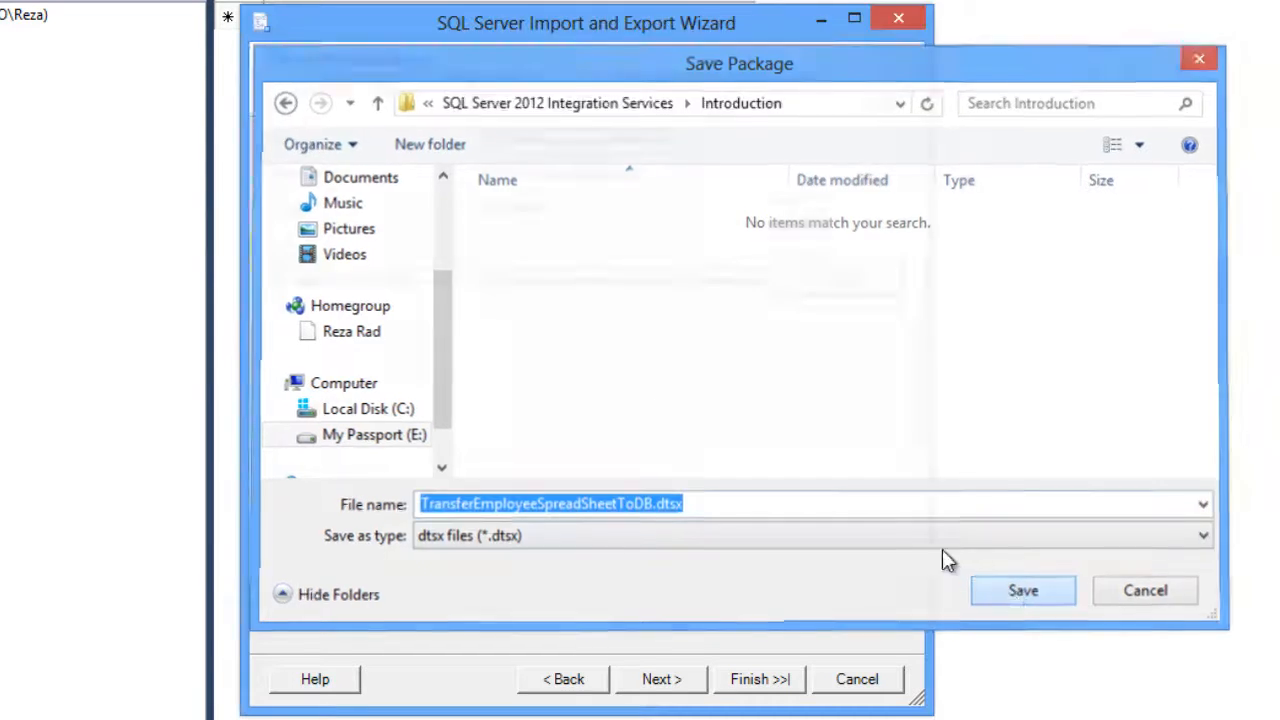
Enter the package description "This package will transfer employee information from excel spreadsheet into db" and continue to the wizard's summary.
drag(705, 177, 434, 197)
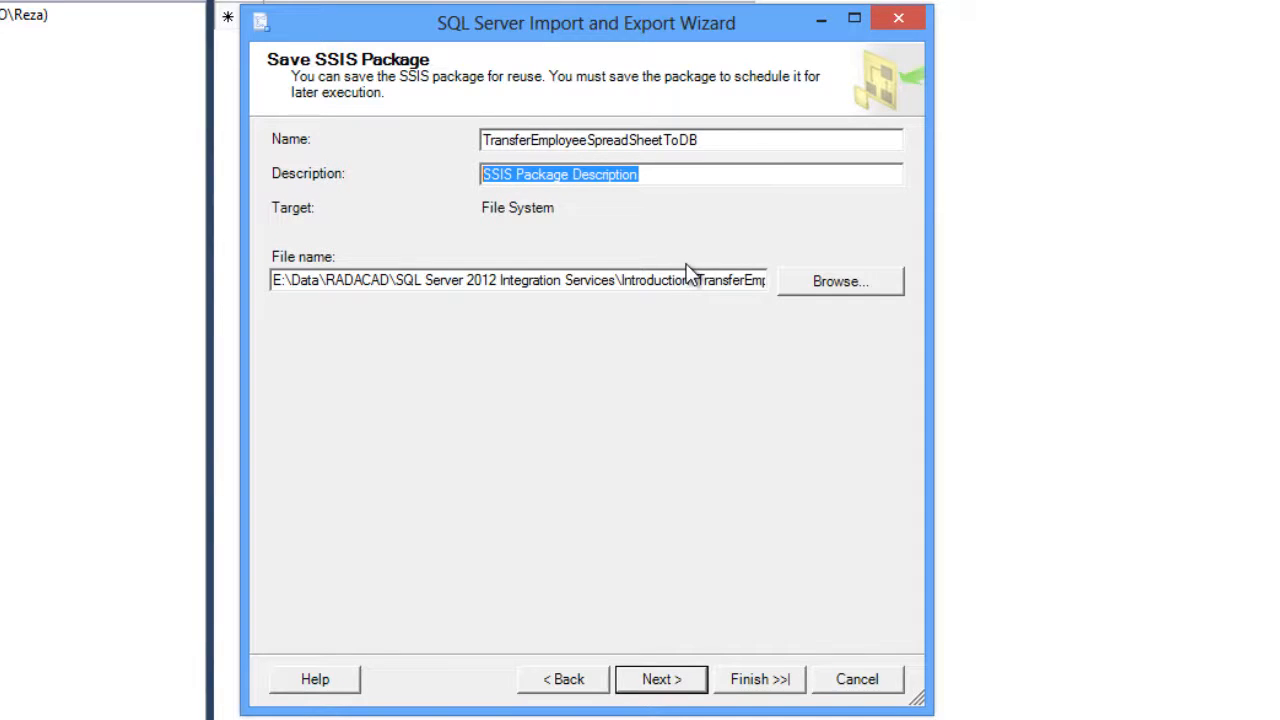
text(This)
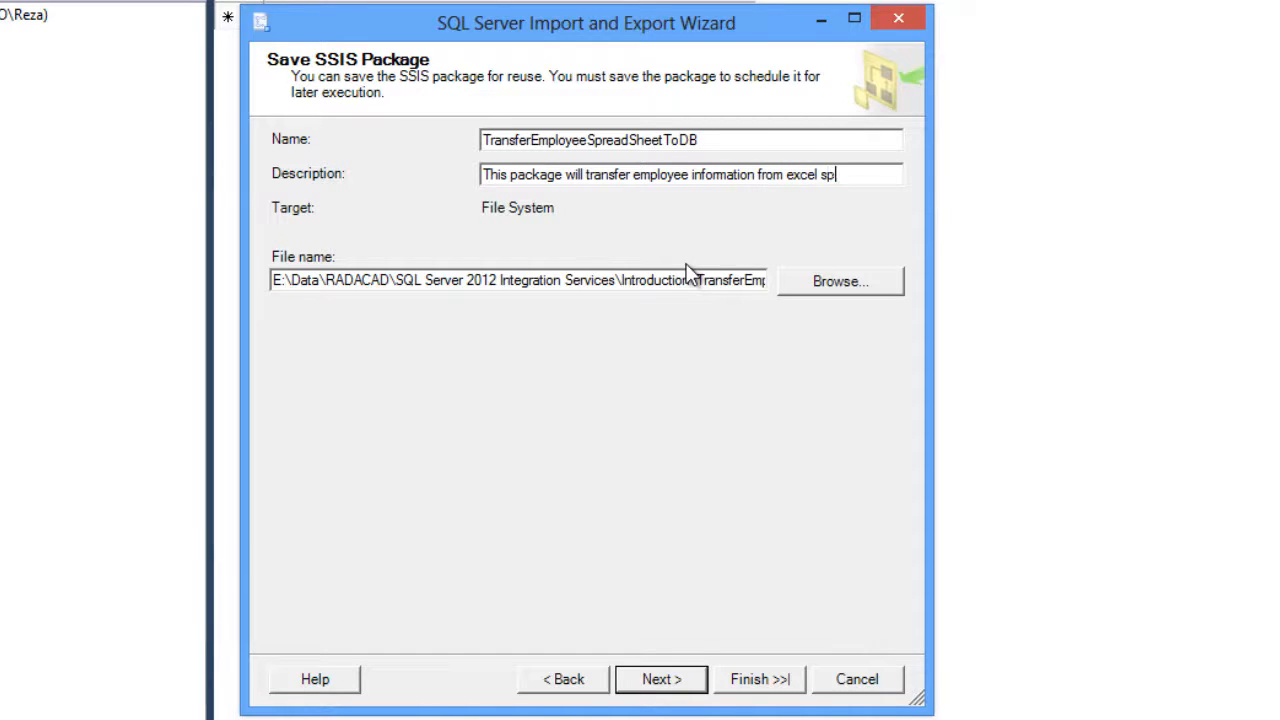
text(eet into db)
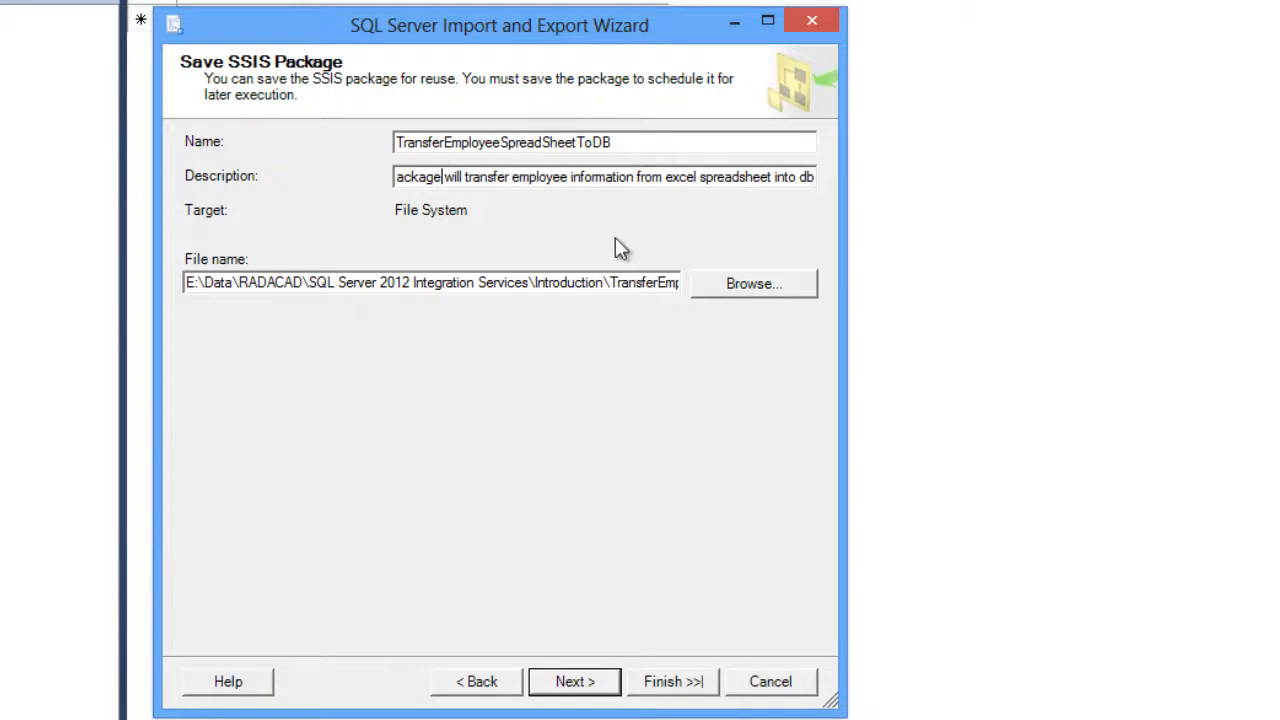
click(722, 290)
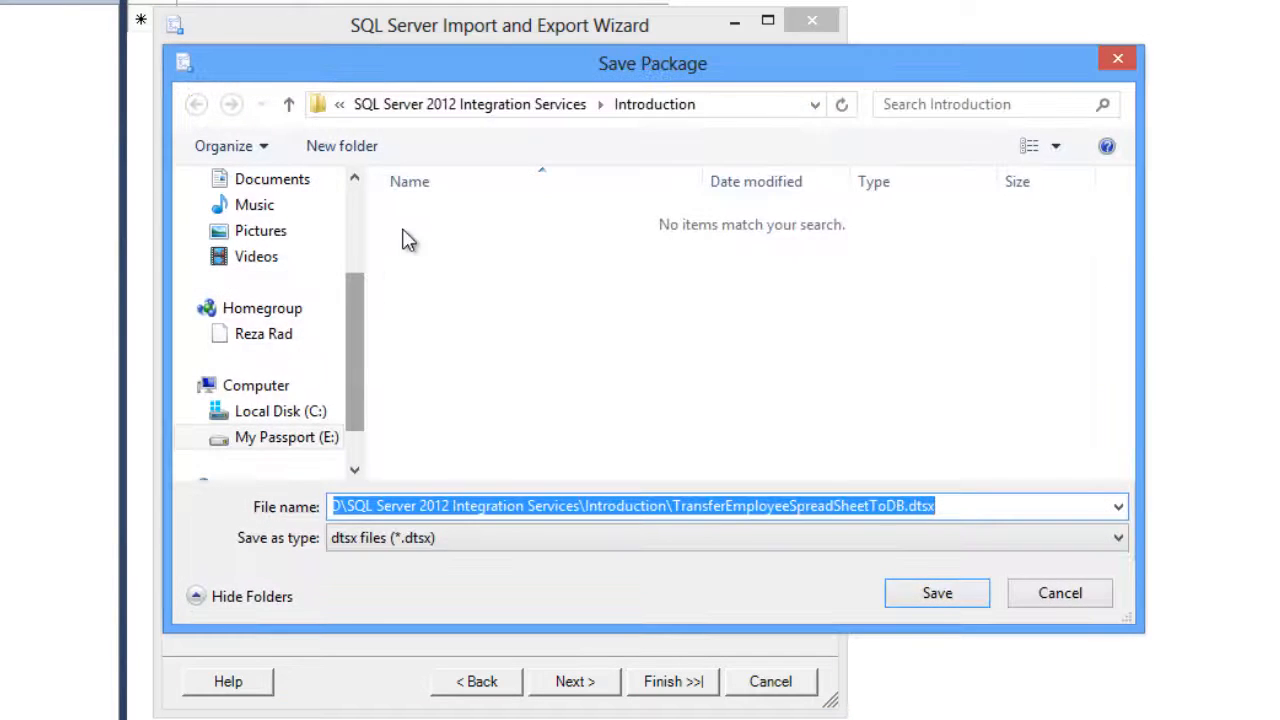
click(1058, 594)
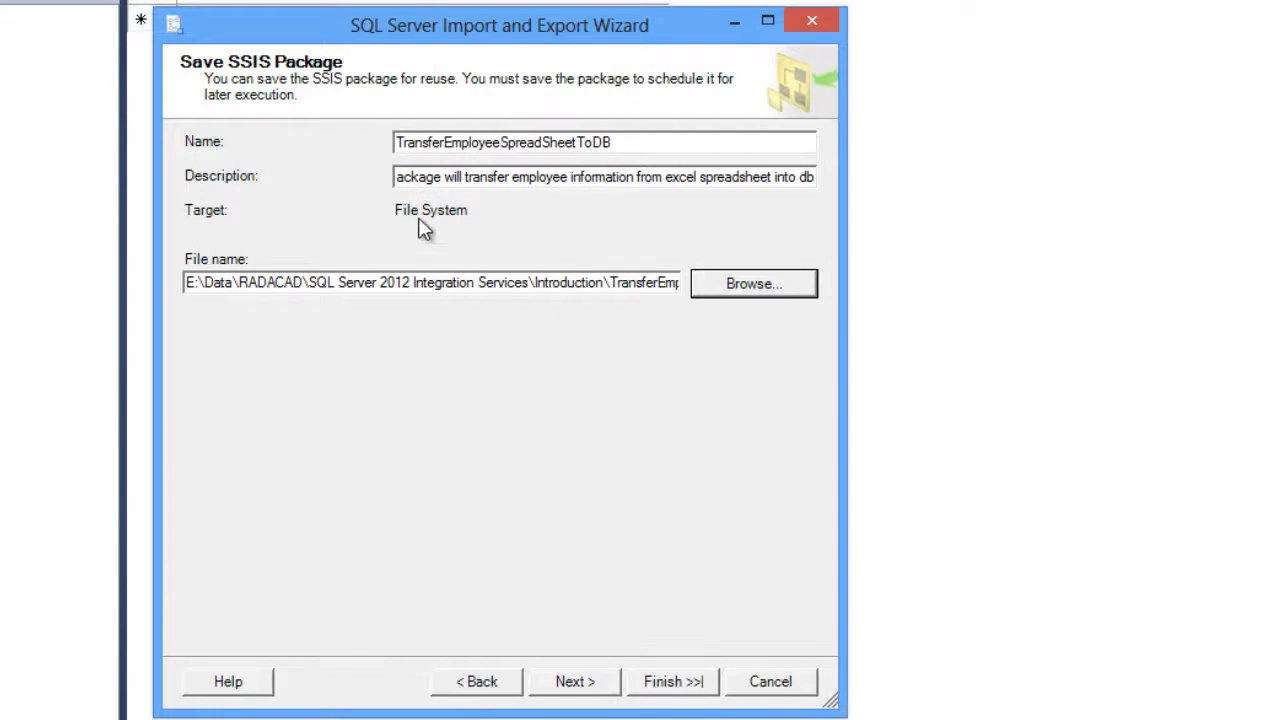
click(428, 176)
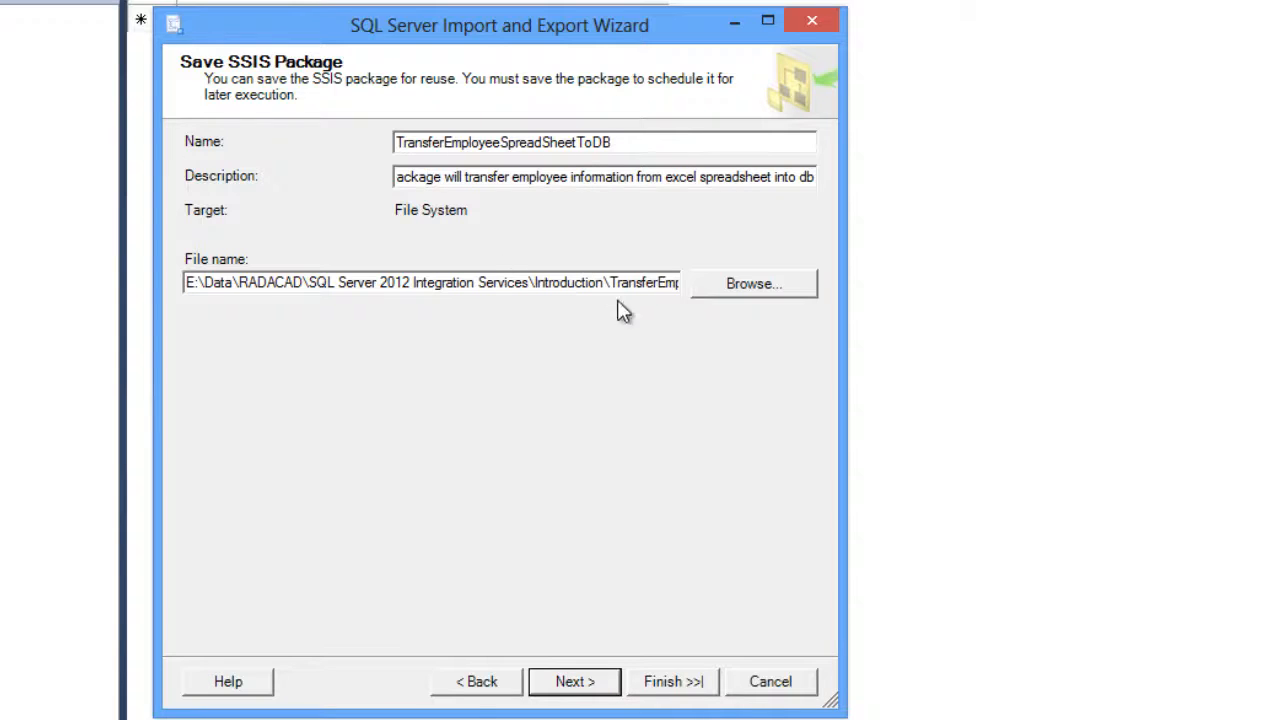
click(567, 682)
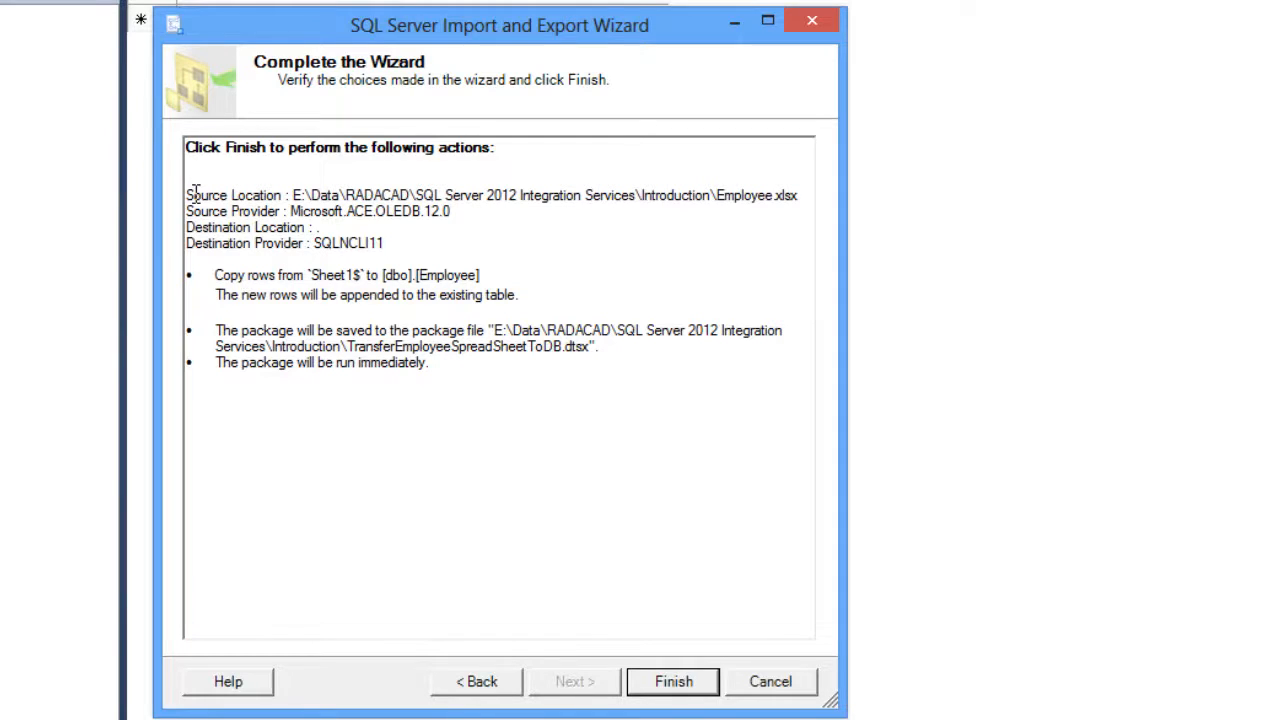
Review the wizard summary for the source and destination locations, providers and the row copy from `Sheet1$` to [dbo].[Employee].
drag(213, 192, 739, 199)
drag(452, 213, 199, 218)
click(279, 244)
drag(288, 237, 375, 244)
click(421, 250)
drag(460, 211, 268, 222)
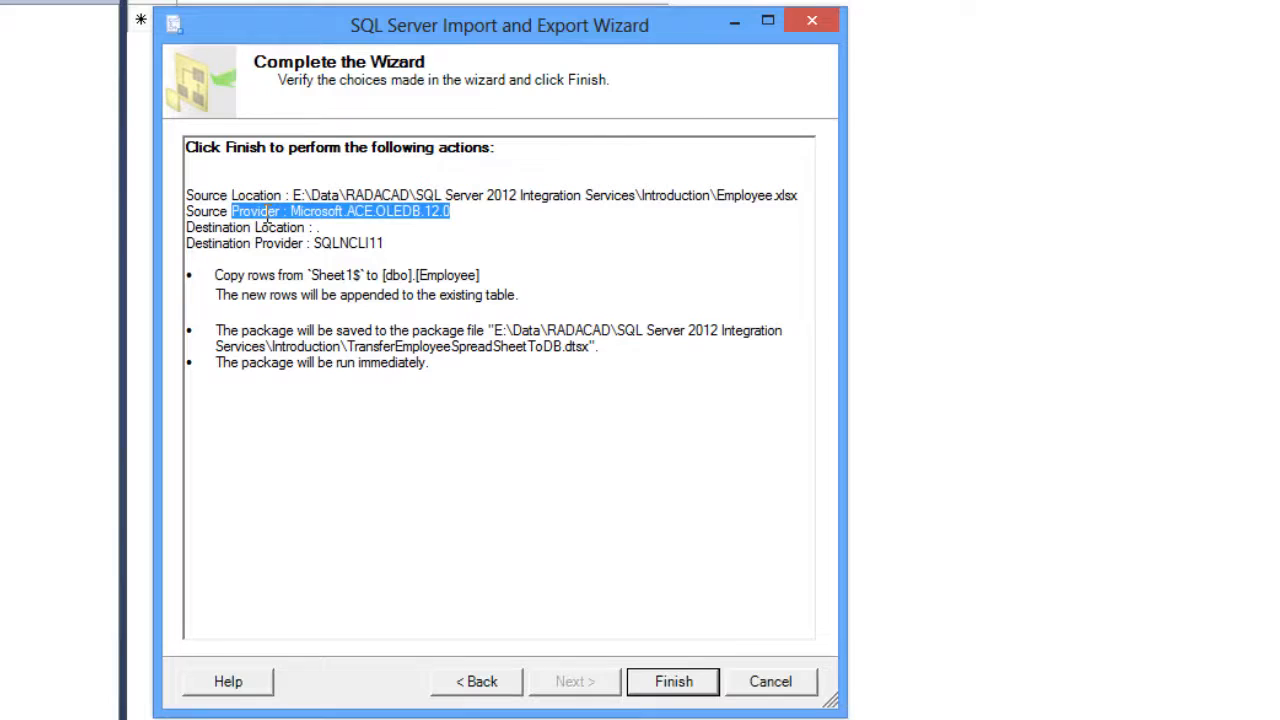
click(394, 249)
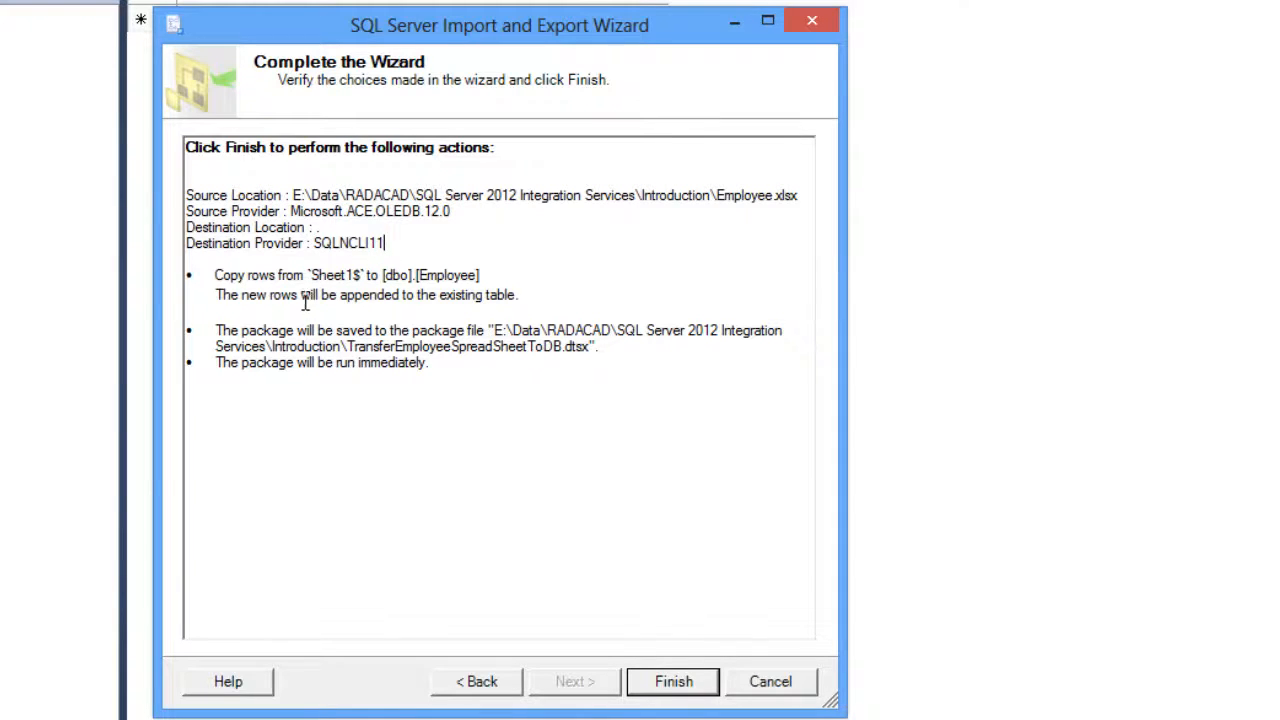
drag(216, 275, 505, 268)
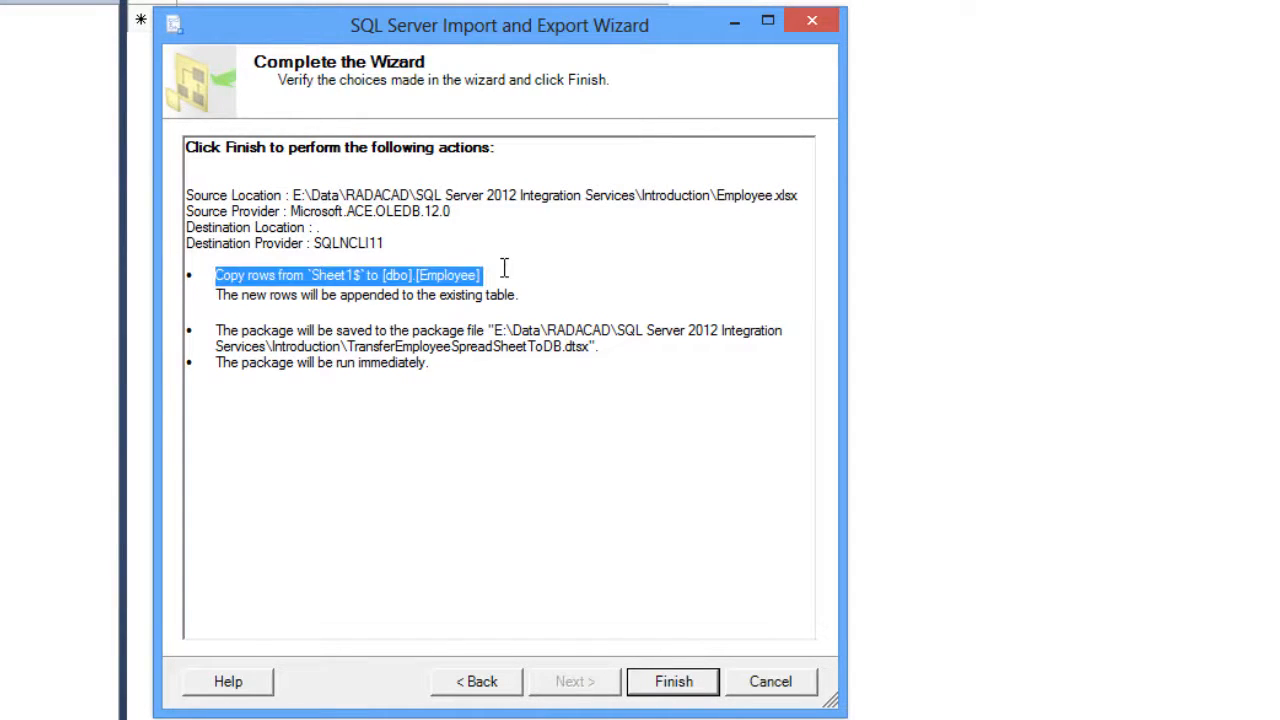
click(463, 296)
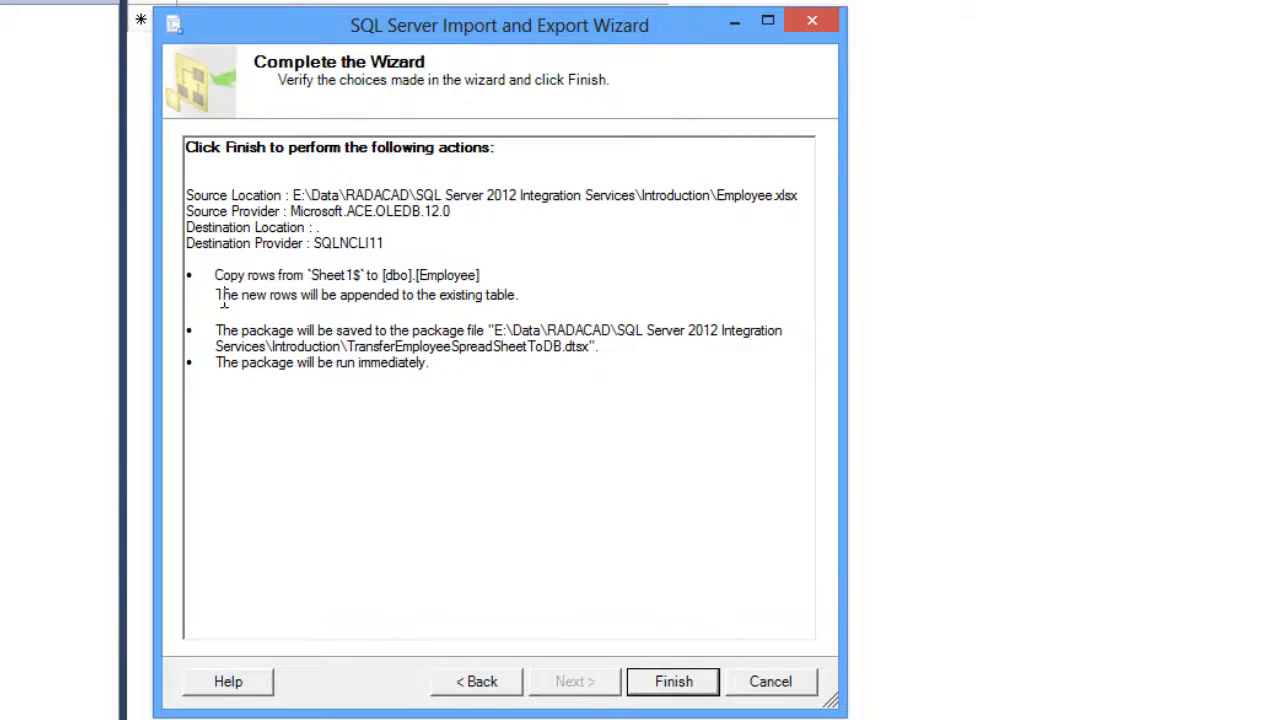
drag(221, 298, 477, 277)
click(470, 296)
Run the import, check the transfer report for [dbo].[Employee] and close the wizard.
click(672, 683)
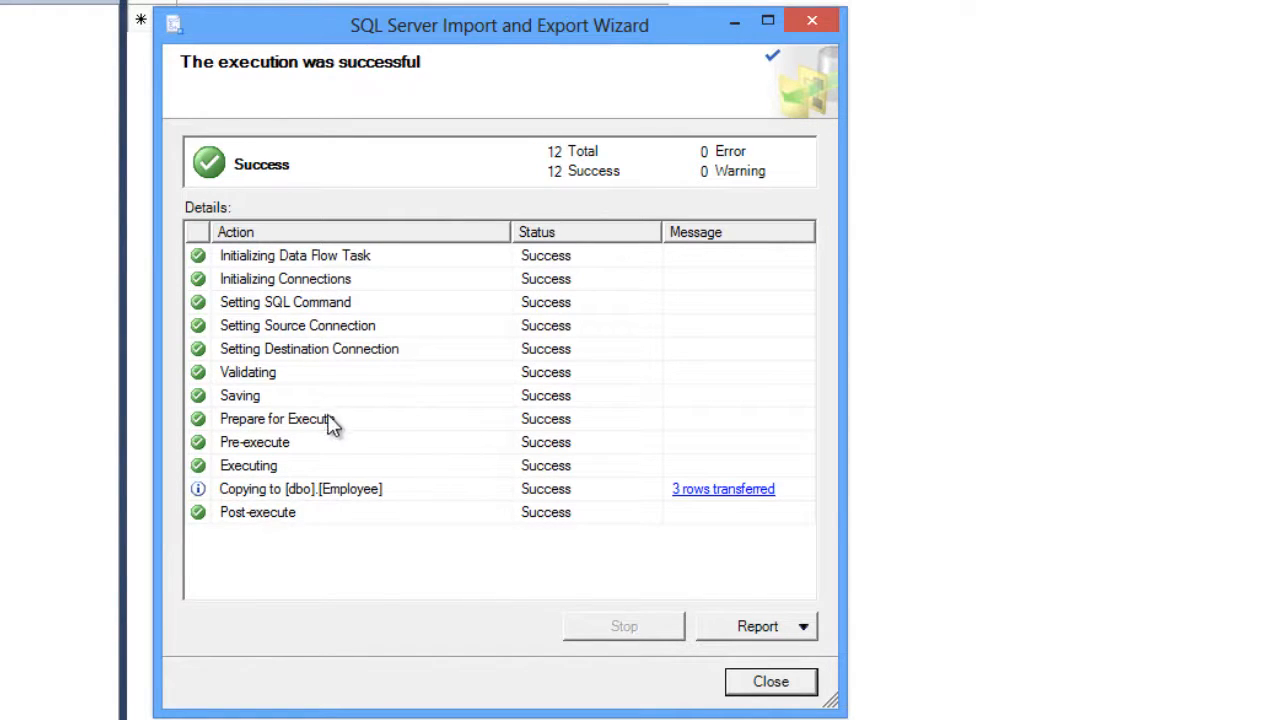
click(697, 492)
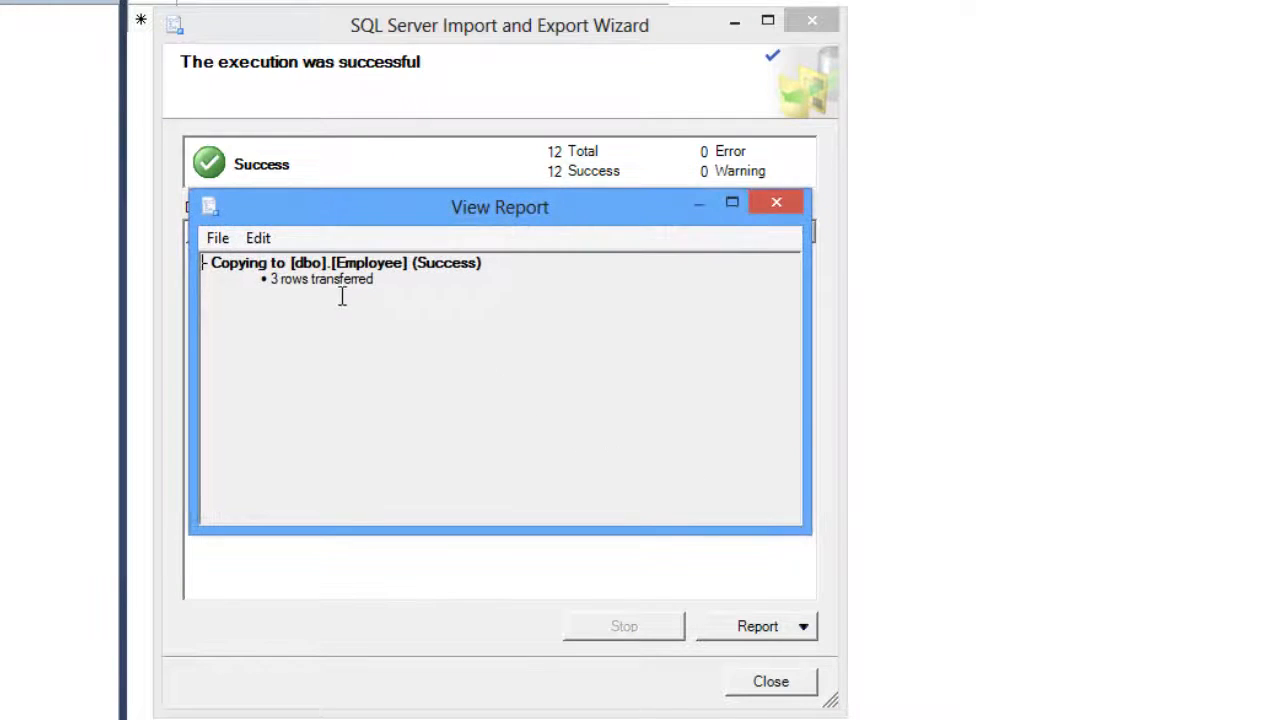
click(766, 202)
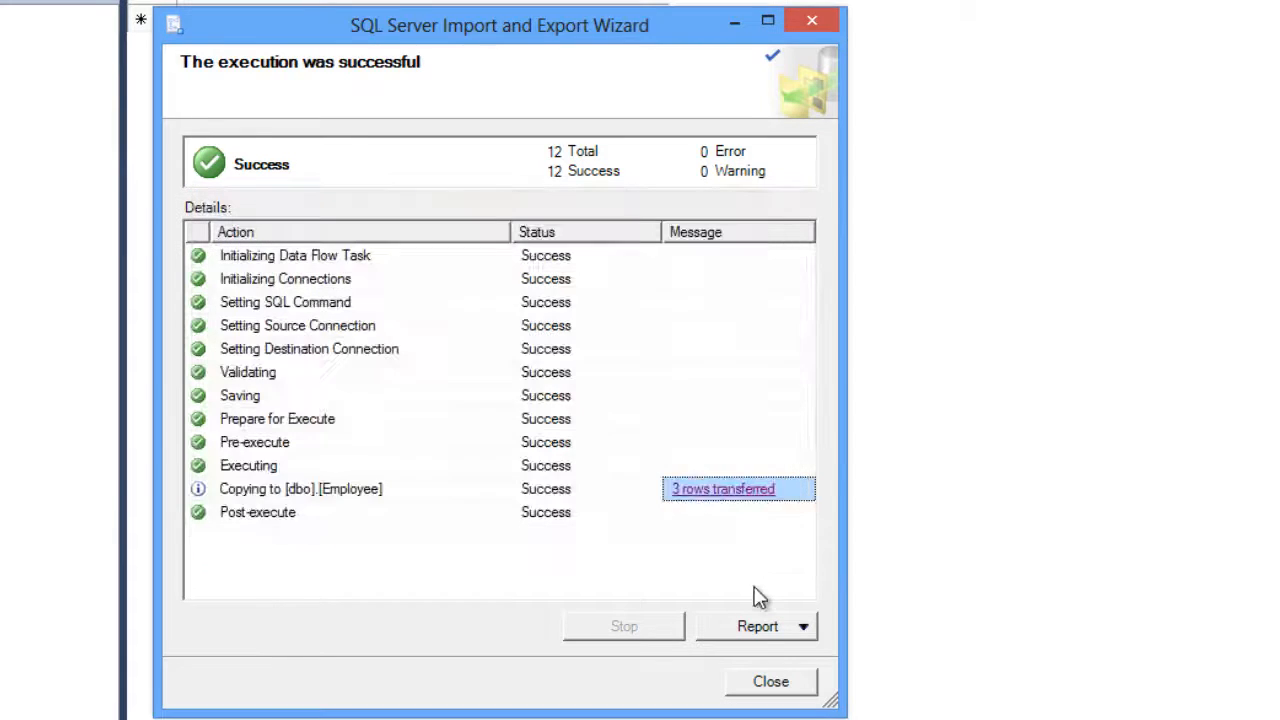
click(771, 685)
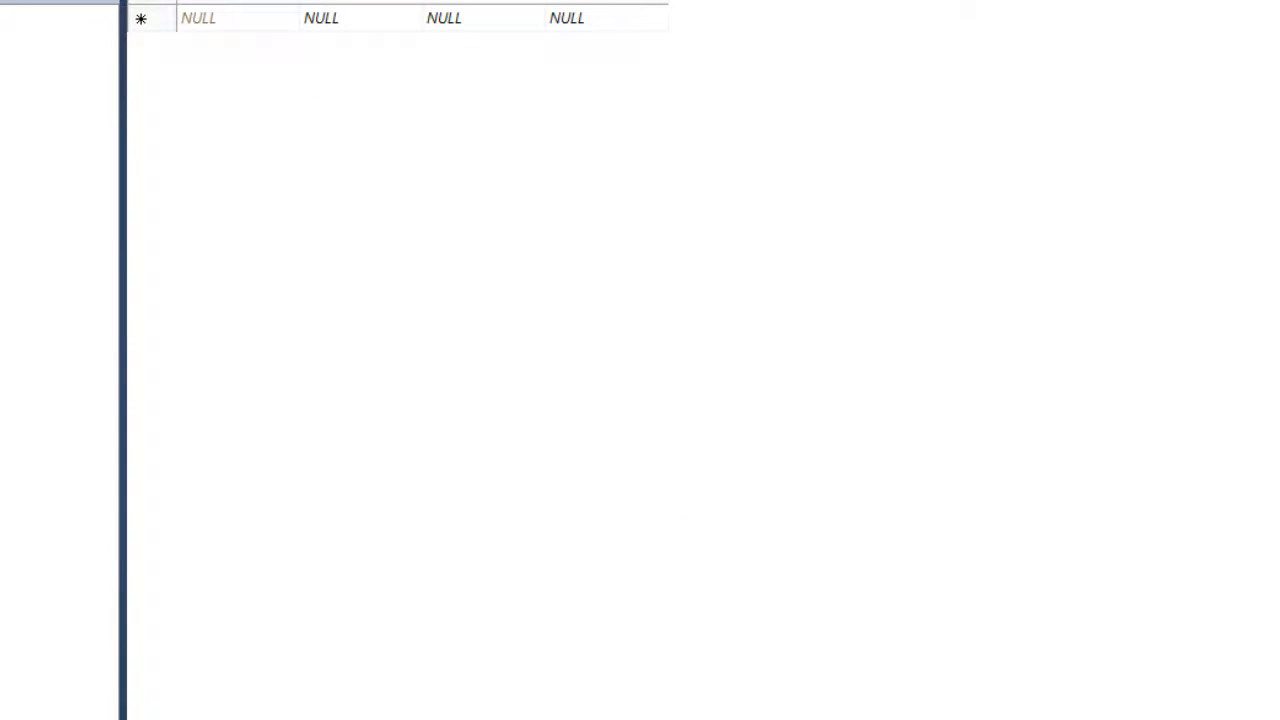
Query the top 1000 rows of dbo.Employee in RADACAD-SSIS-SampleDB to check the imported records.
right_click(116, 389)
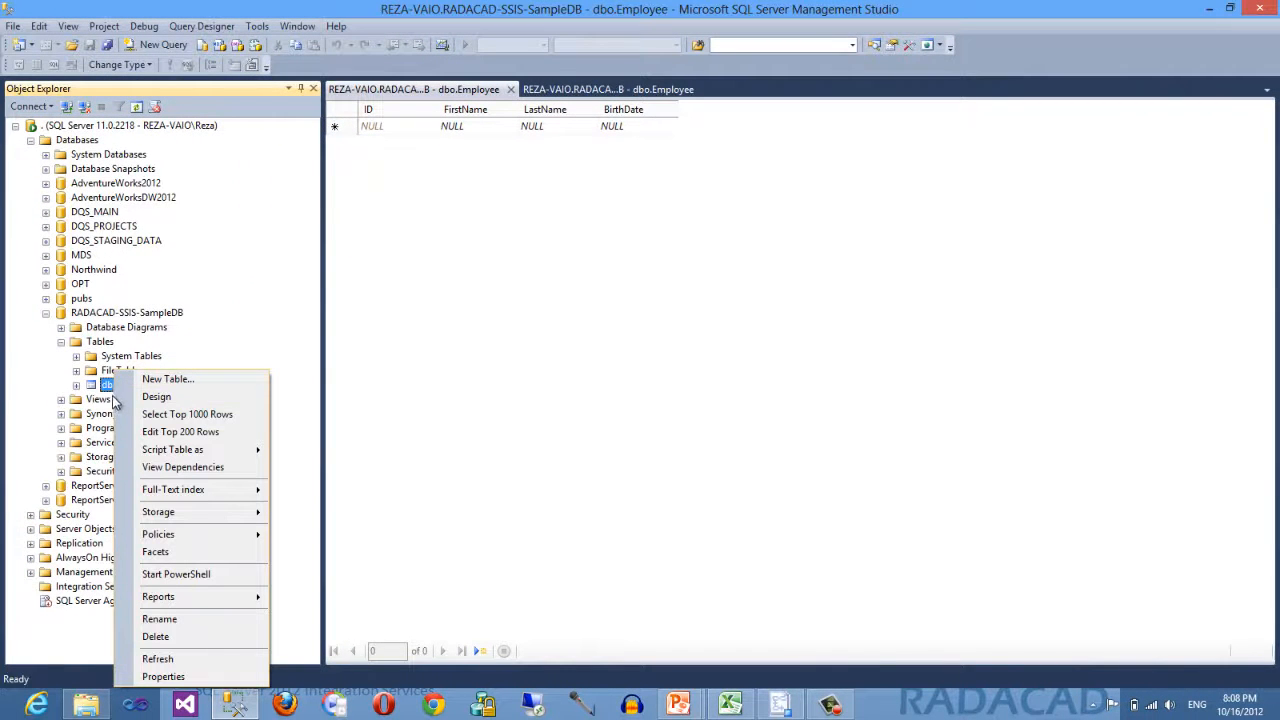
click(167, 414)
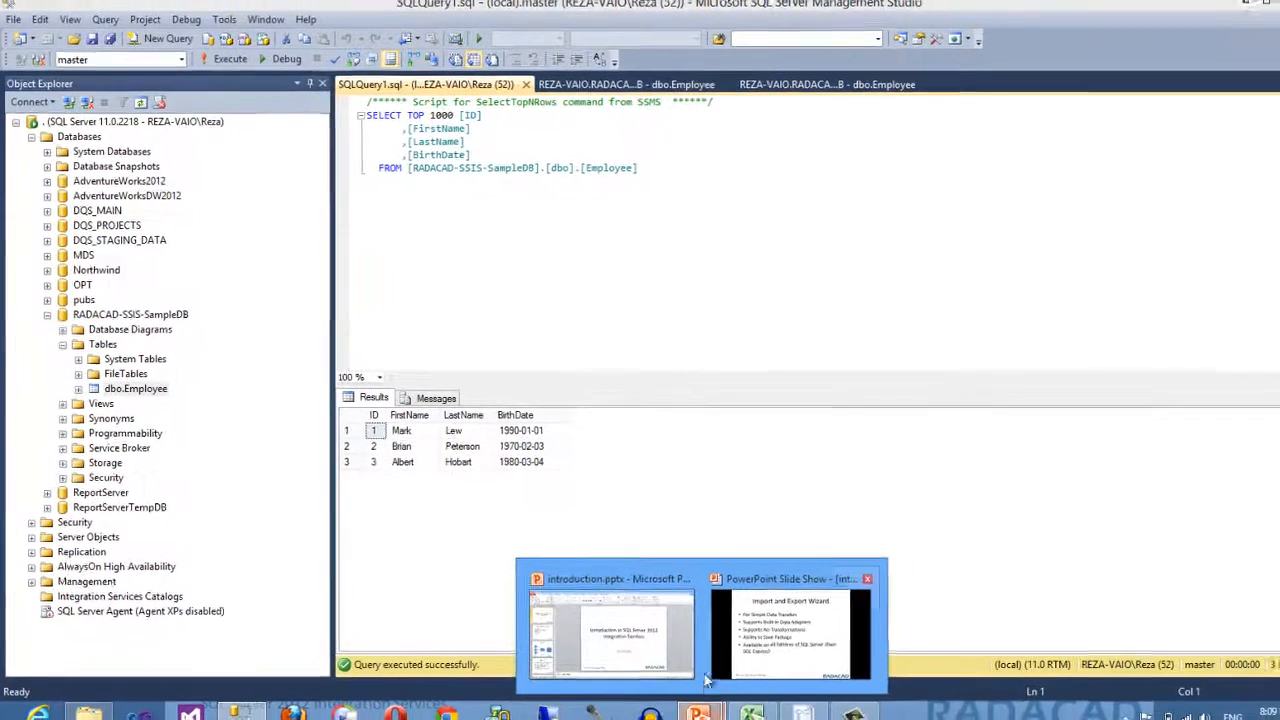
click(820, 645)
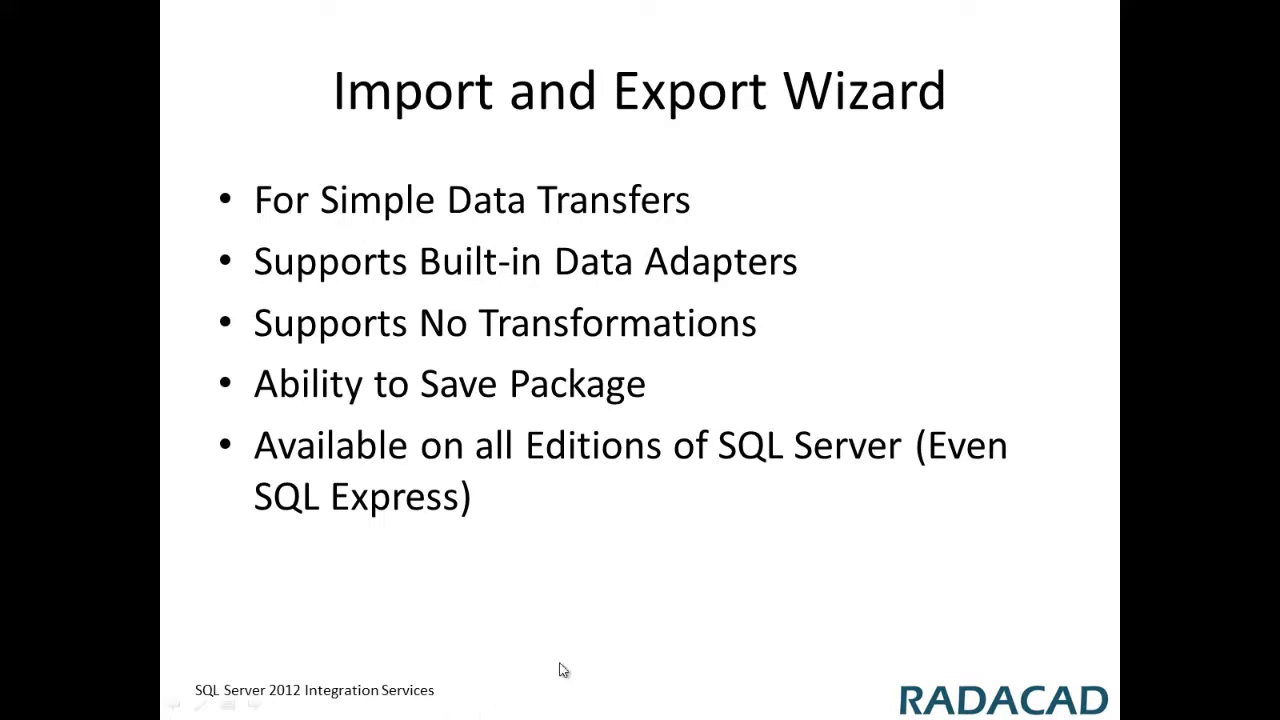
click(642, 593)
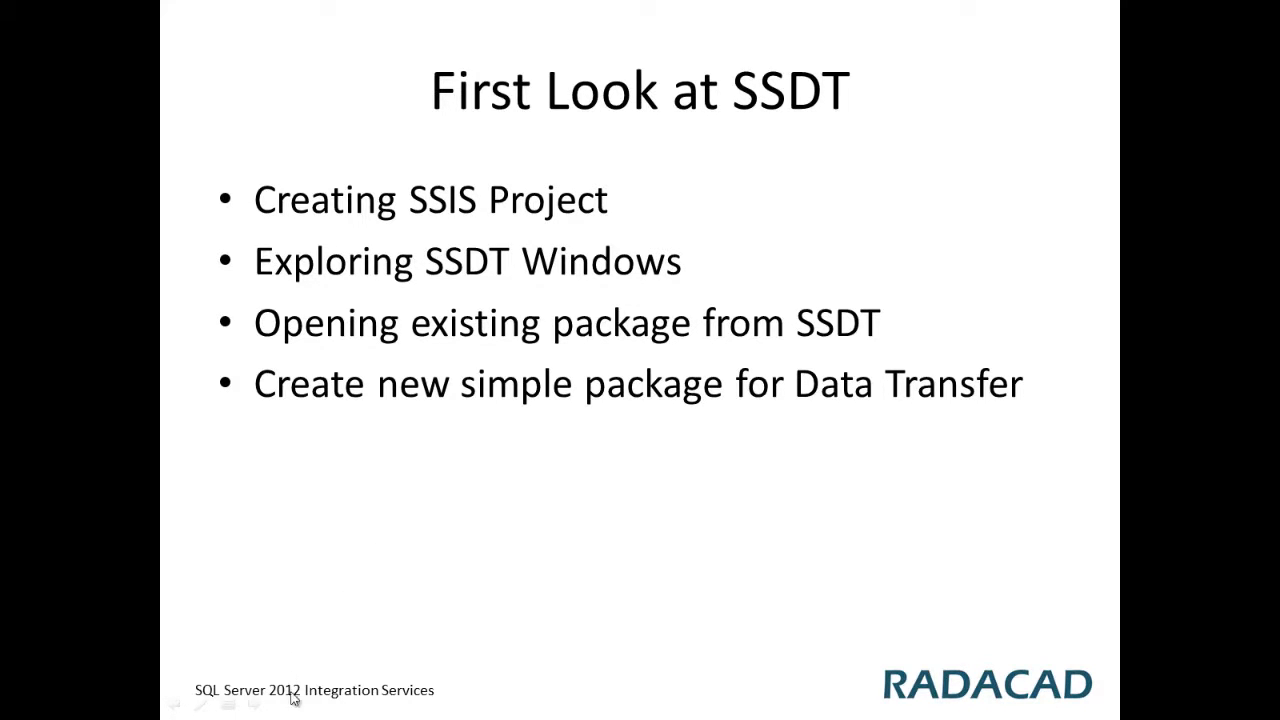
key(super)
click(234, 606)
key(alt+Tab)
key(alt+Tab)
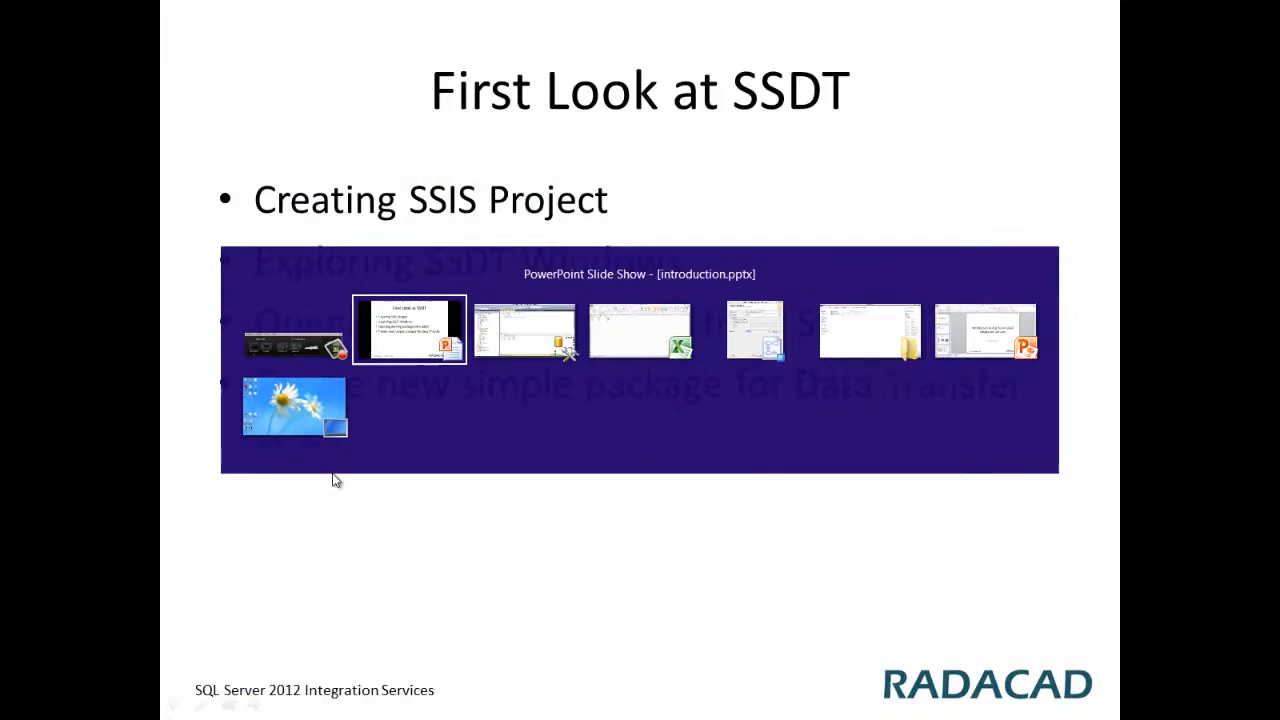
key(alt+Tab)
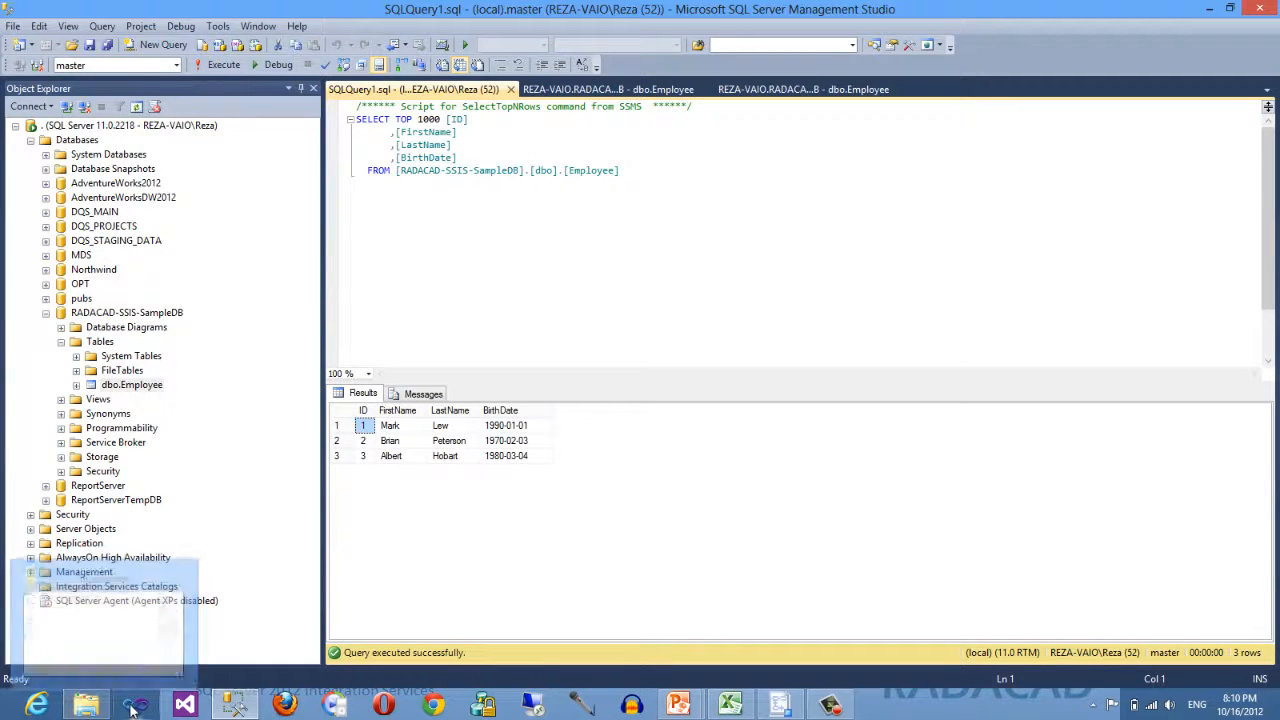
Launch SQL Server Data Tools (Visual Studio 2010 Shell) from the Windows Start screen.
key(super)
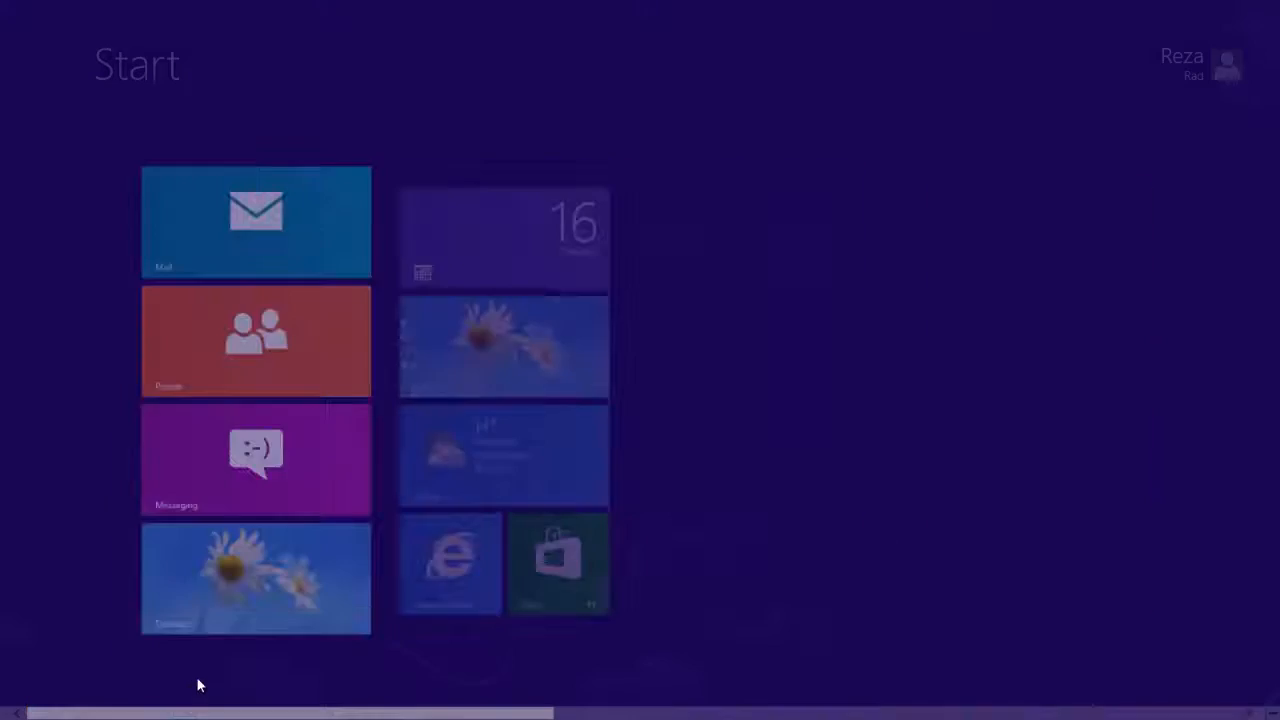
mouse_move(296, 713)
mouse_down()
mouse_move(726, 698)
mouse_move(402, 708)
mouse_up()
click(386, 469)
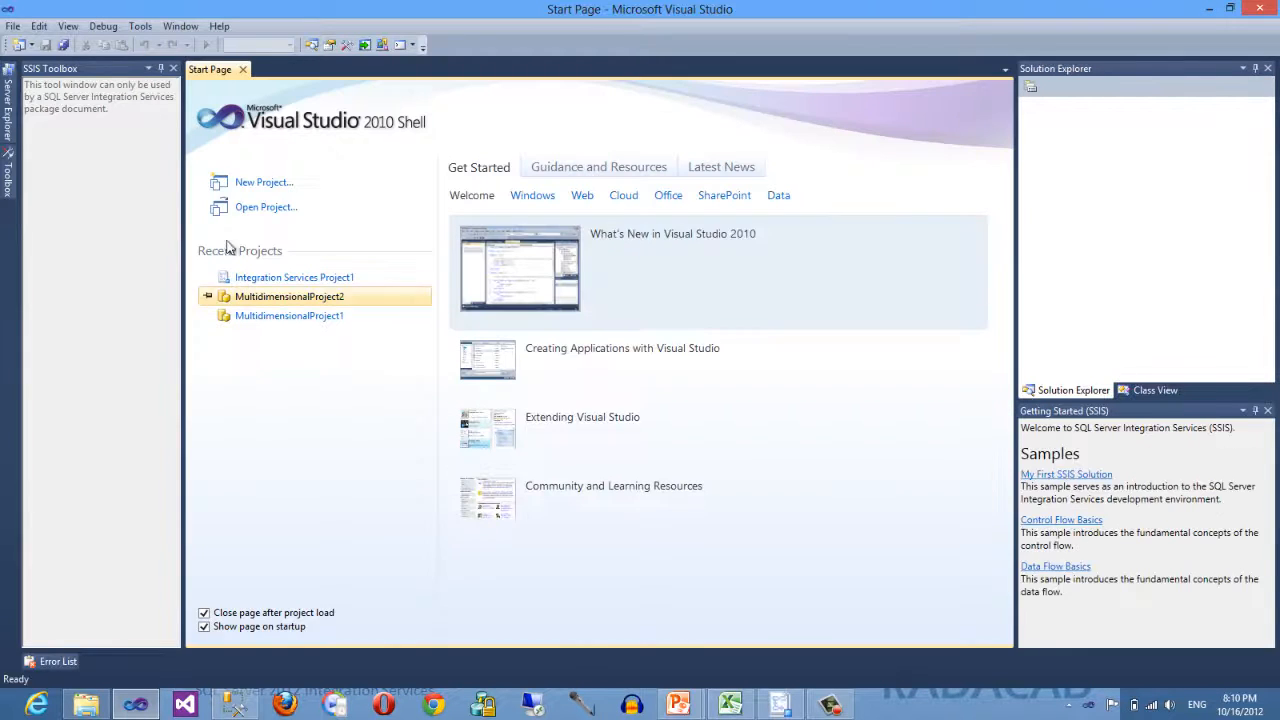
Start a new project and look through the Business Intelligence, Visual Basic and Visual C# template categories.
click(250, 182)
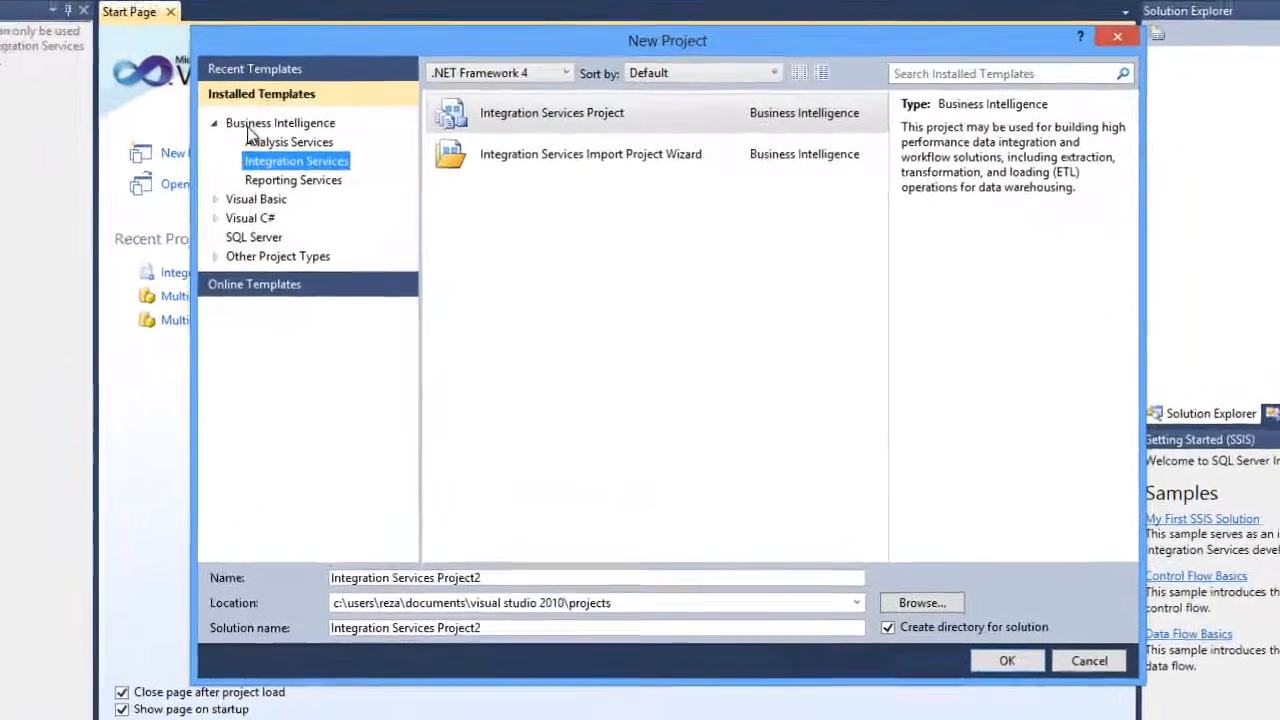
click(325, 158)
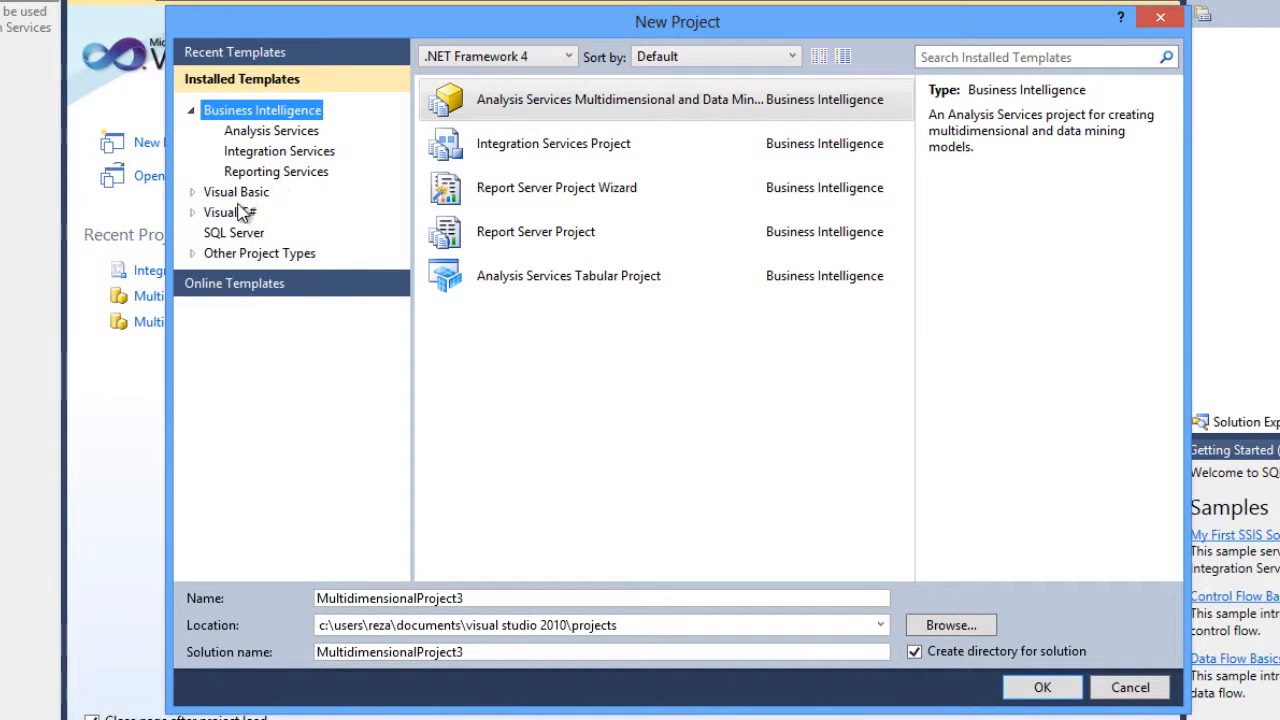
click(194, 196)
click(193, 192)
click(193, 212)
click(194, 214)
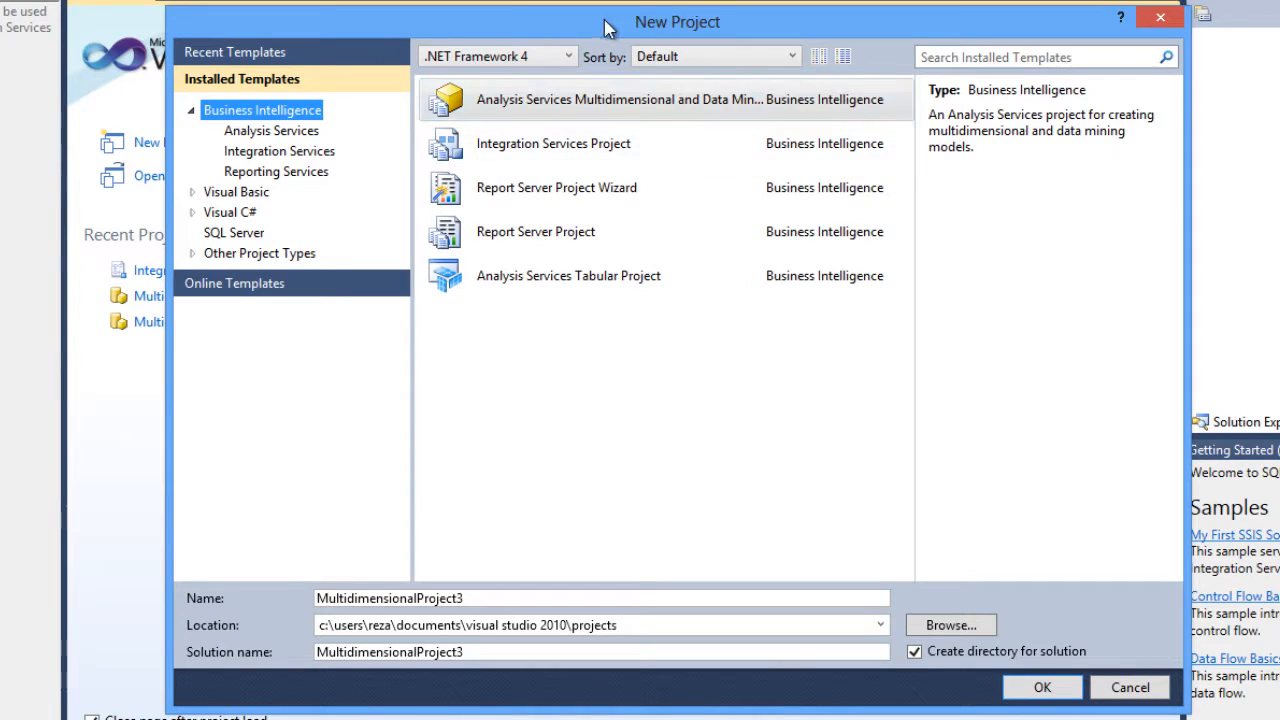
Compare the two Integration Services templates and select Integration Services Project for the new project.
click(250, 153)
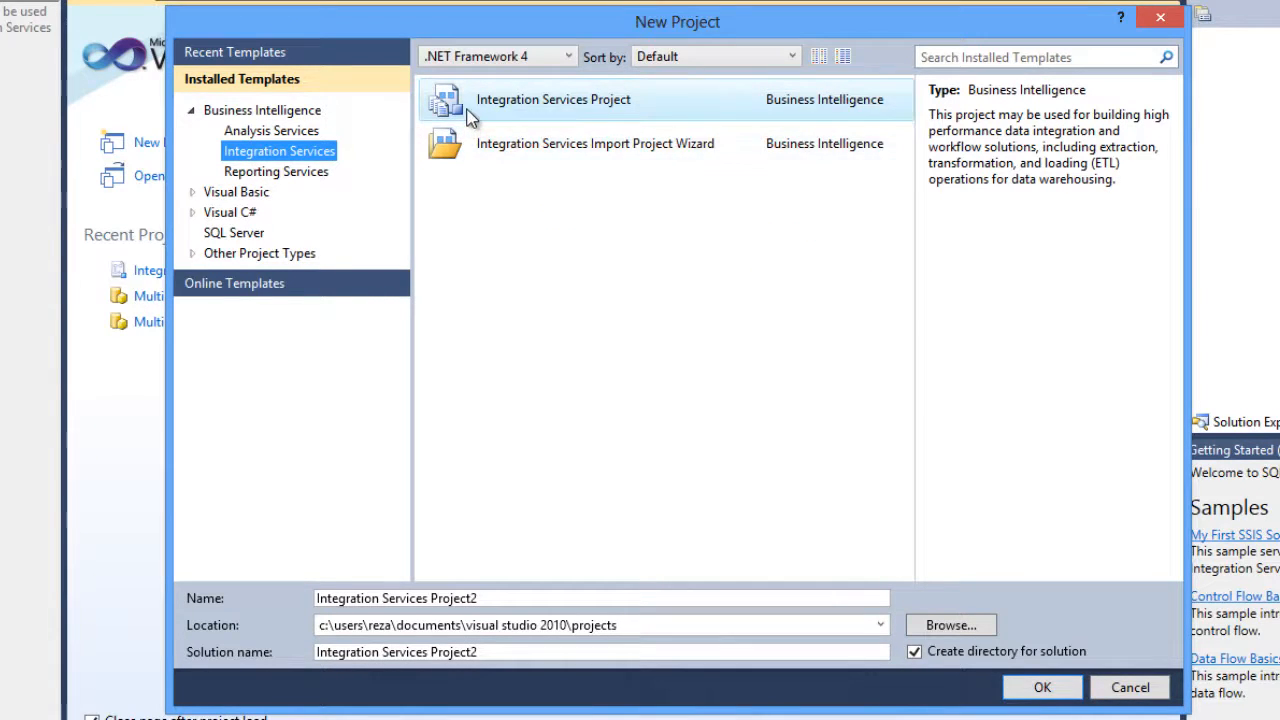
click(474, 110)
click(474, 162)
click(470, 110)
click(466, 150)
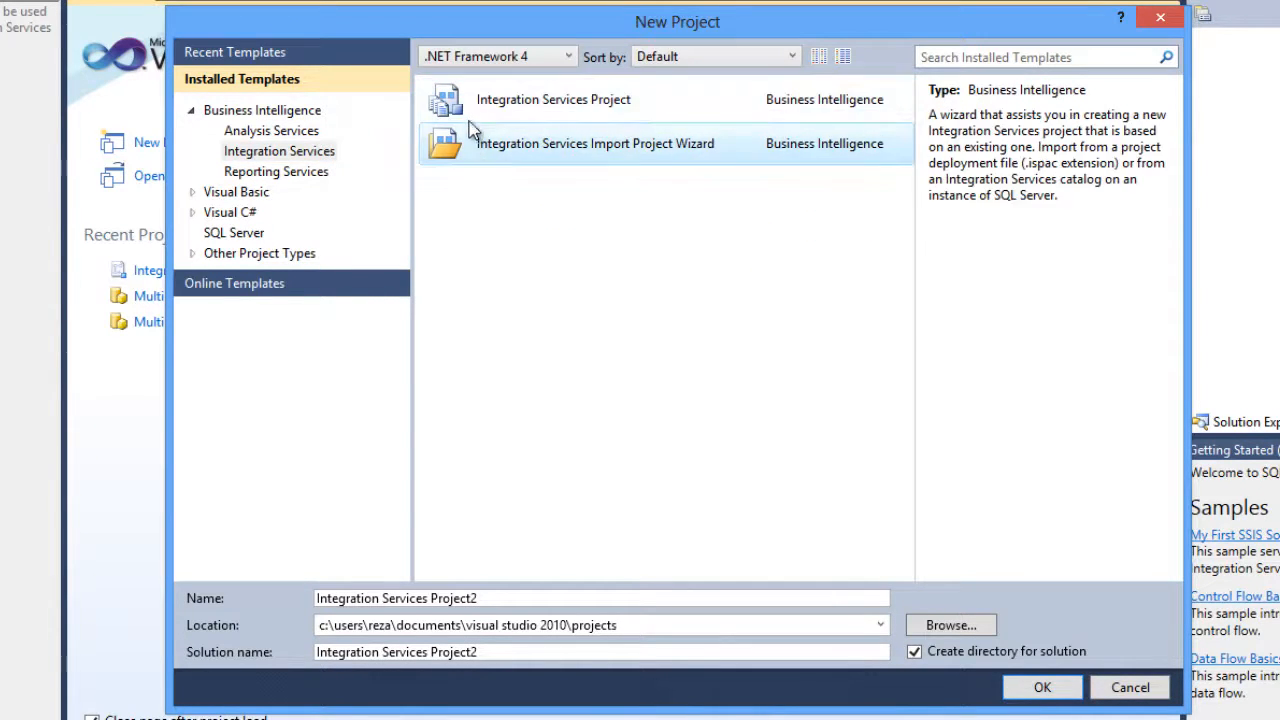
click(470, 110)
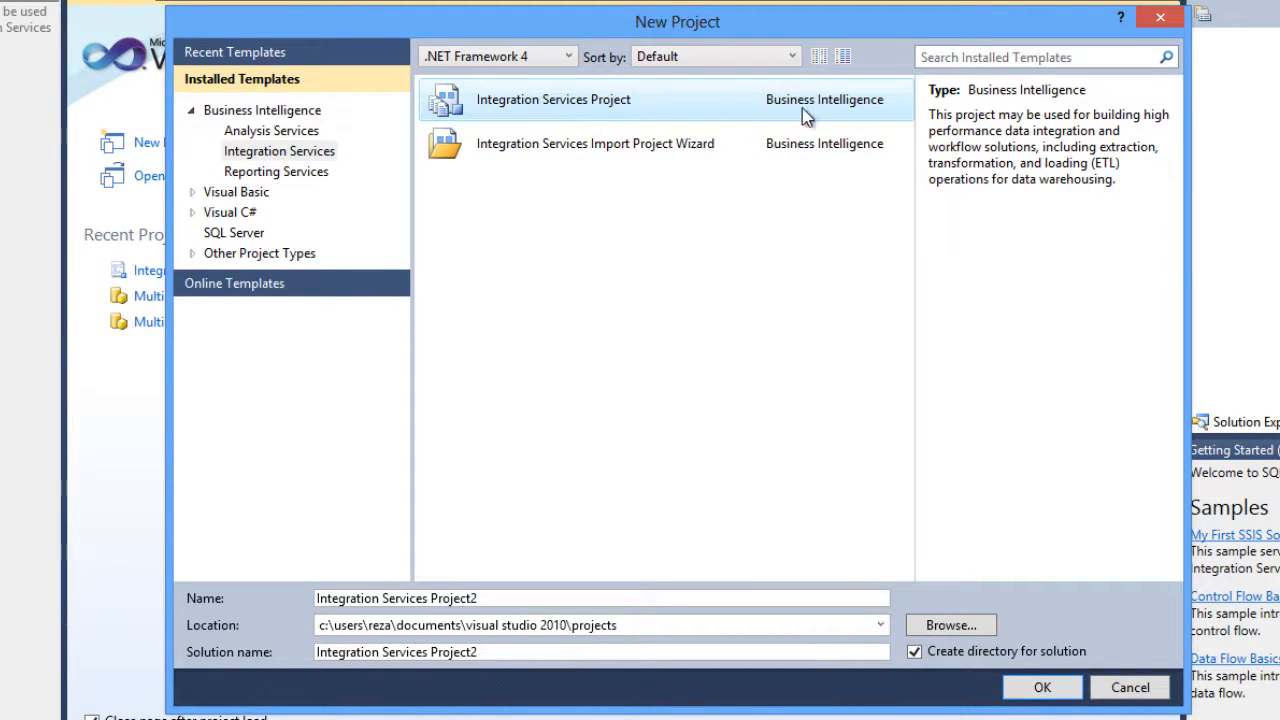
Set the project location to E:\Data\RADACAD\SQL Server 2012 Integration Services\Introduction.
click(985, 626)
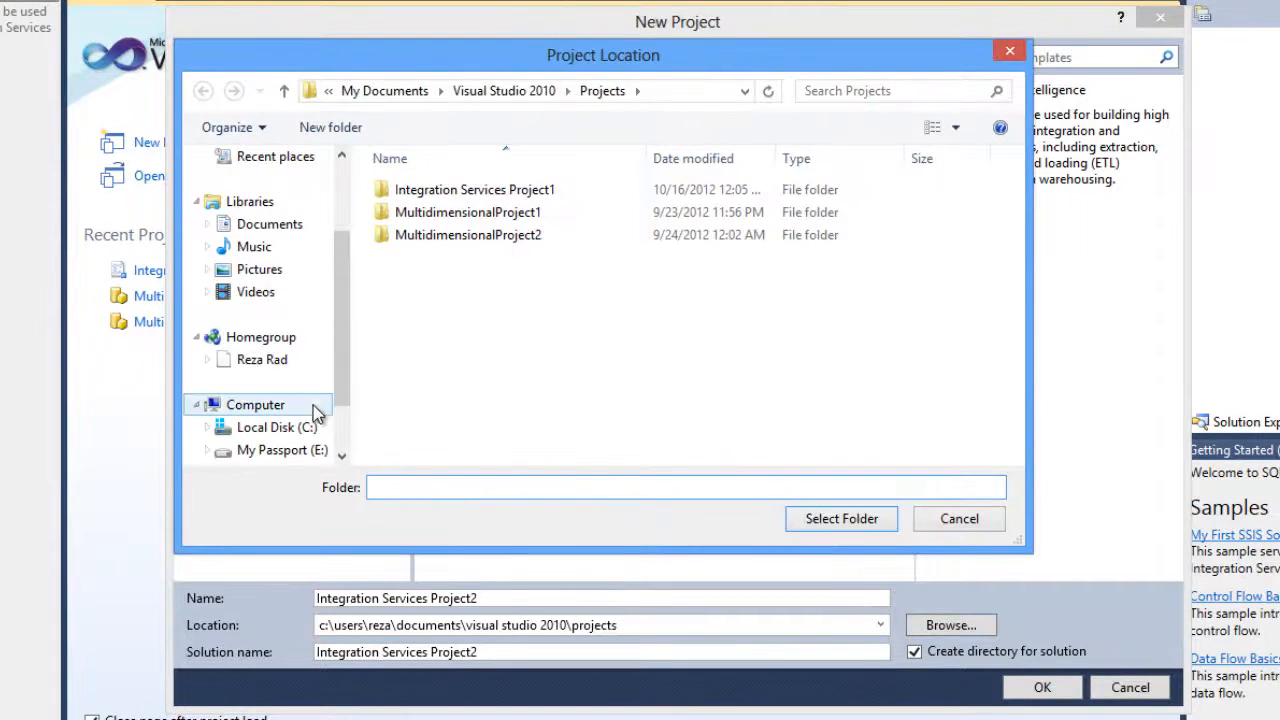
click(281, 450)
double_click(410, 190)
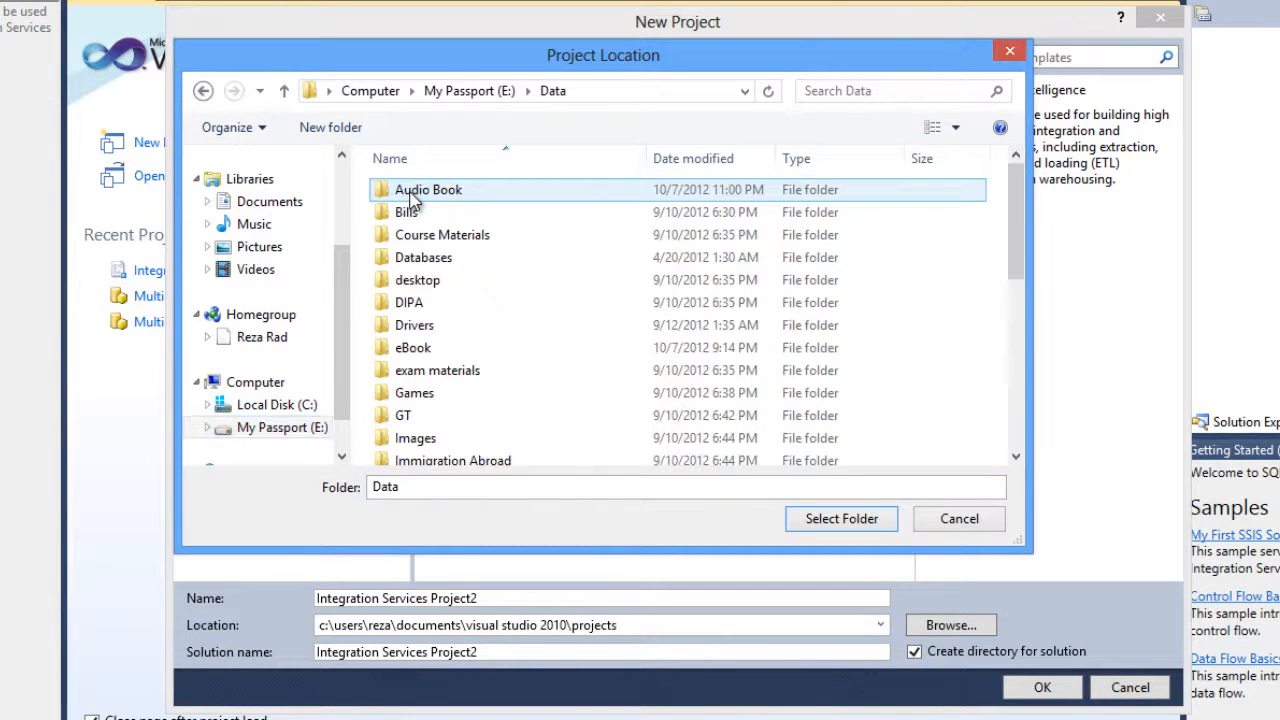
scroll(413, 300, down, 5)
click(405, 205)
double_click(405, 205)
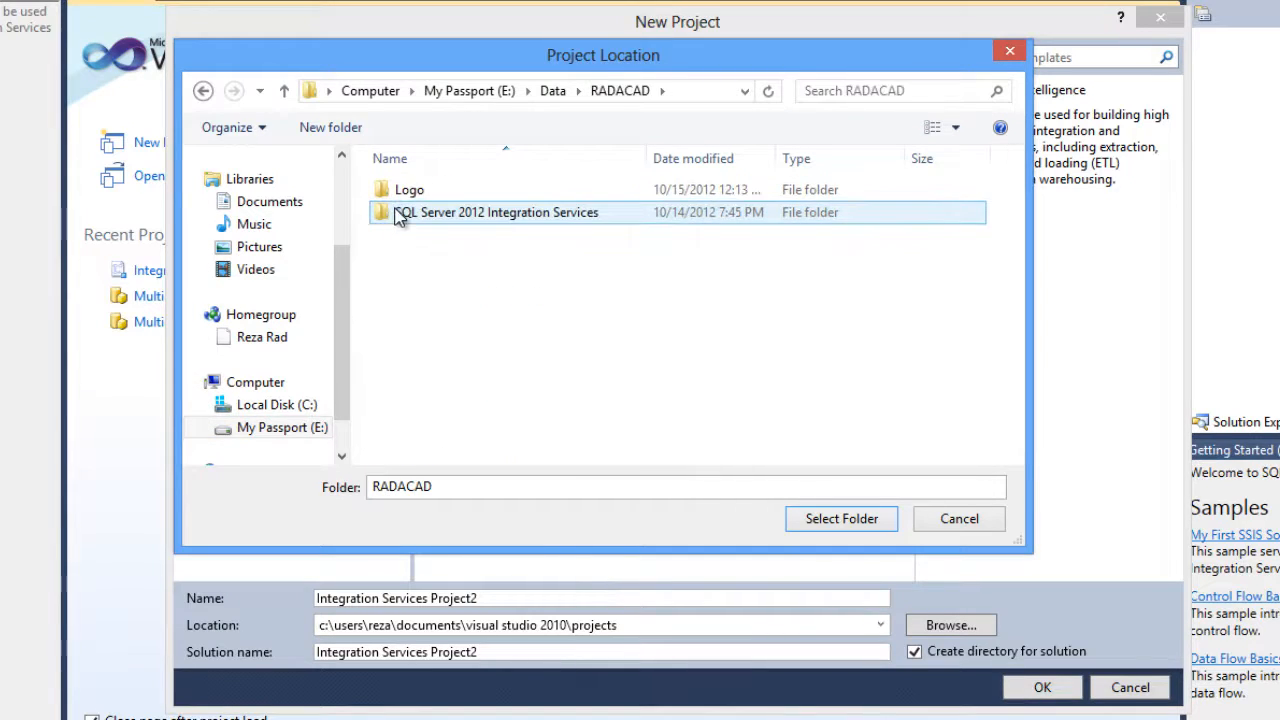
double_click(400, 215)
double_click(410, 190)
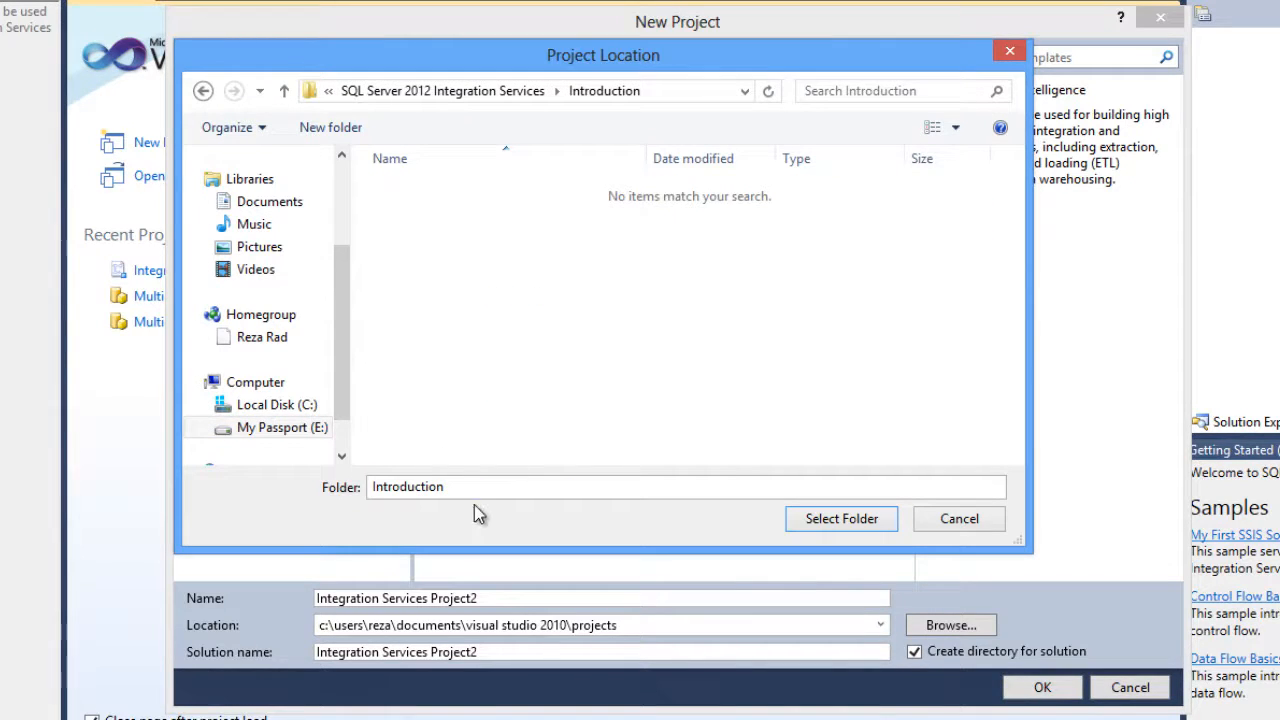
click(836, 519)
Name the project Introduction and create it.
click(523, 598)
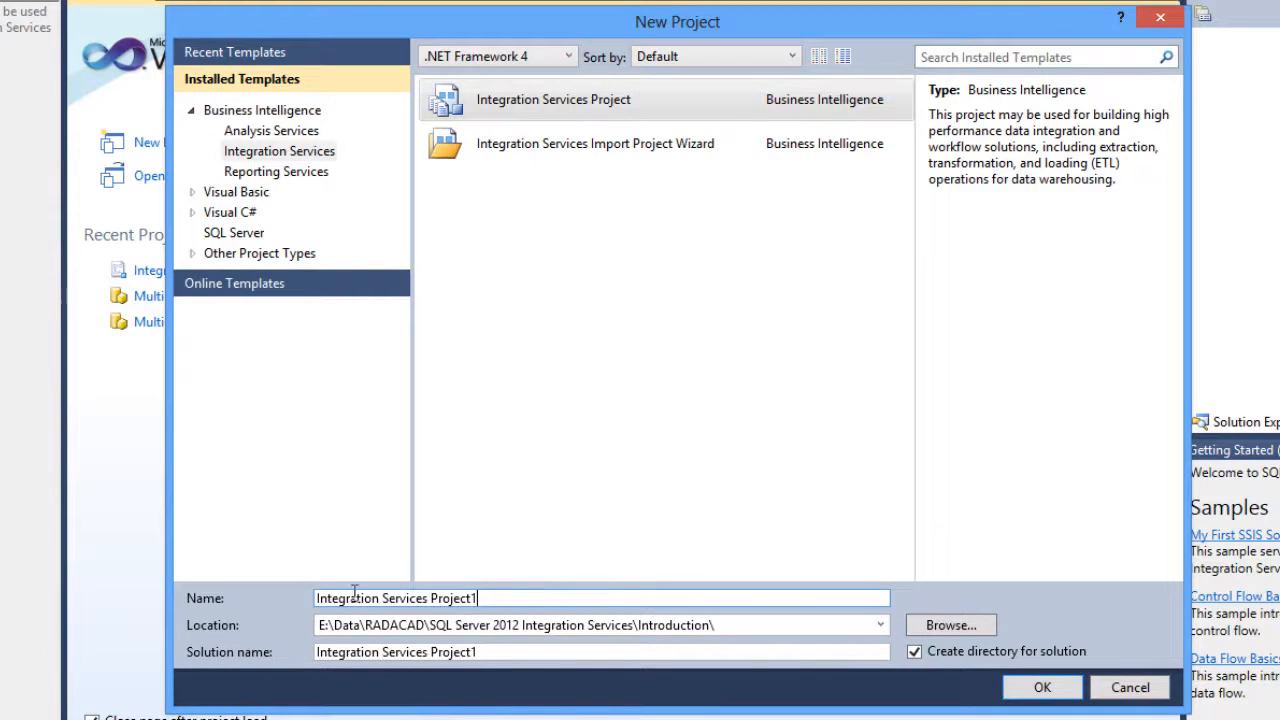
drag(354, 592, 314, 601)
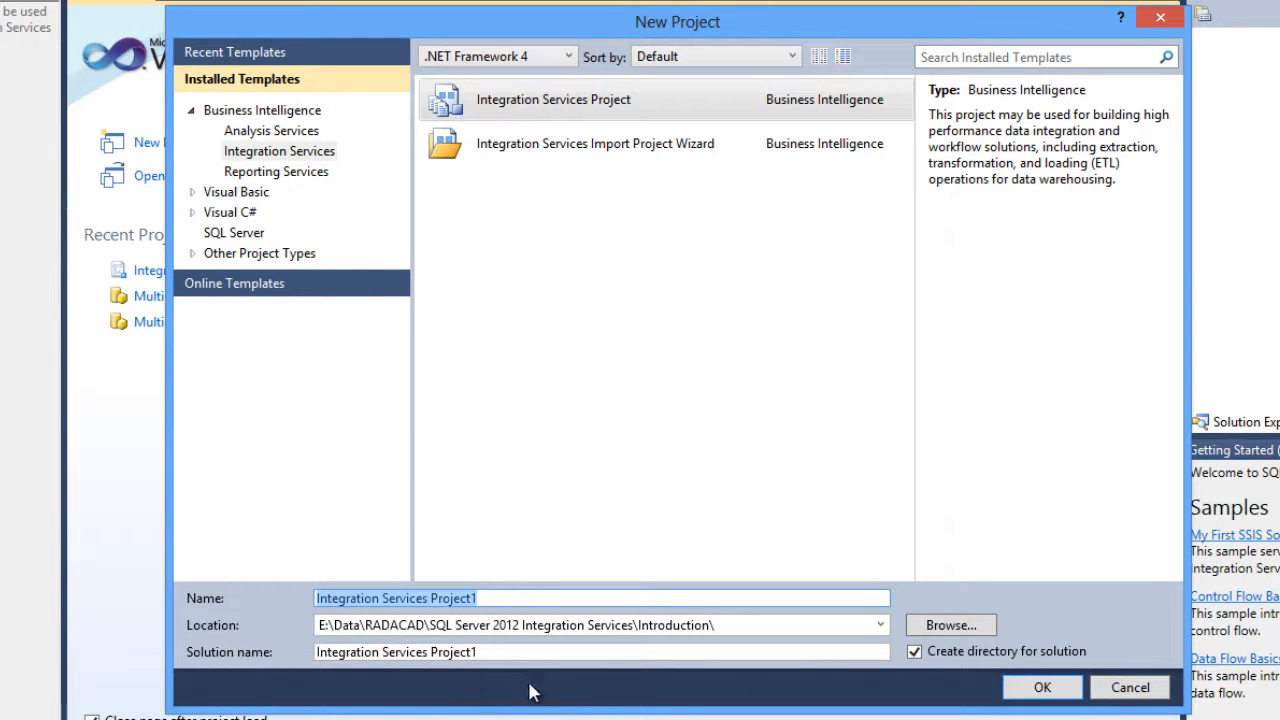
text(Introduction)
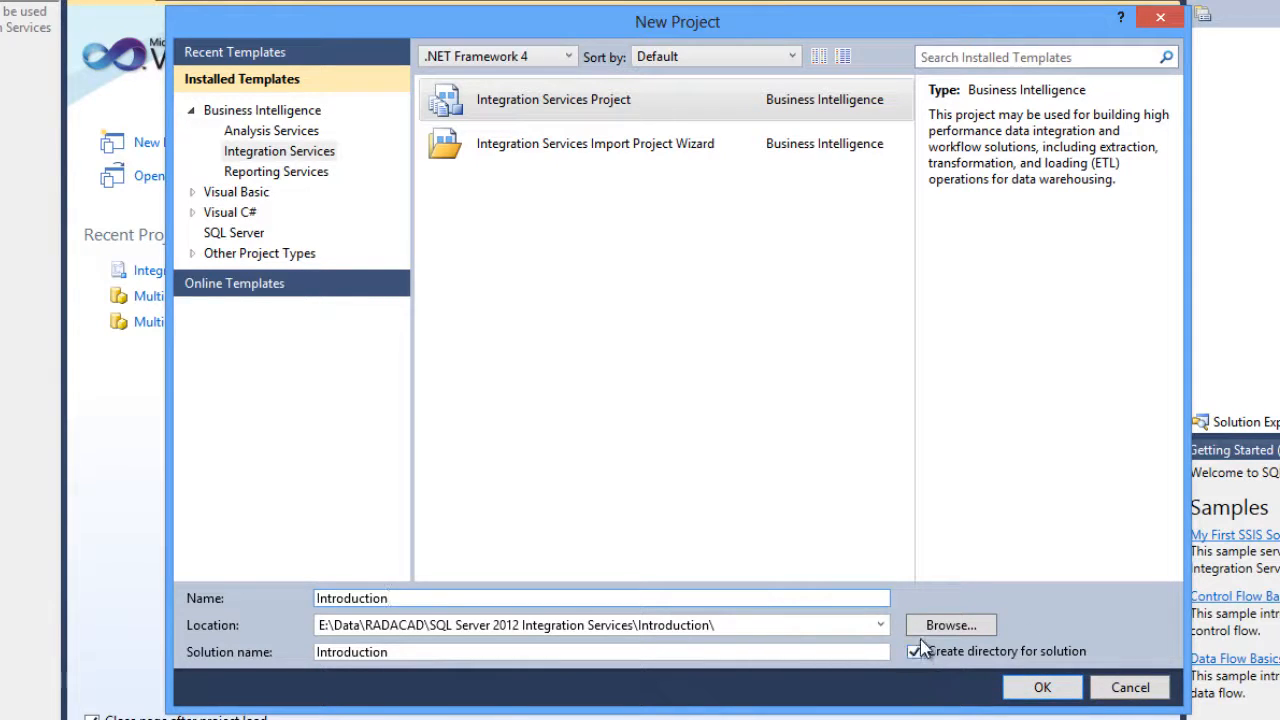
click(1042, 687)
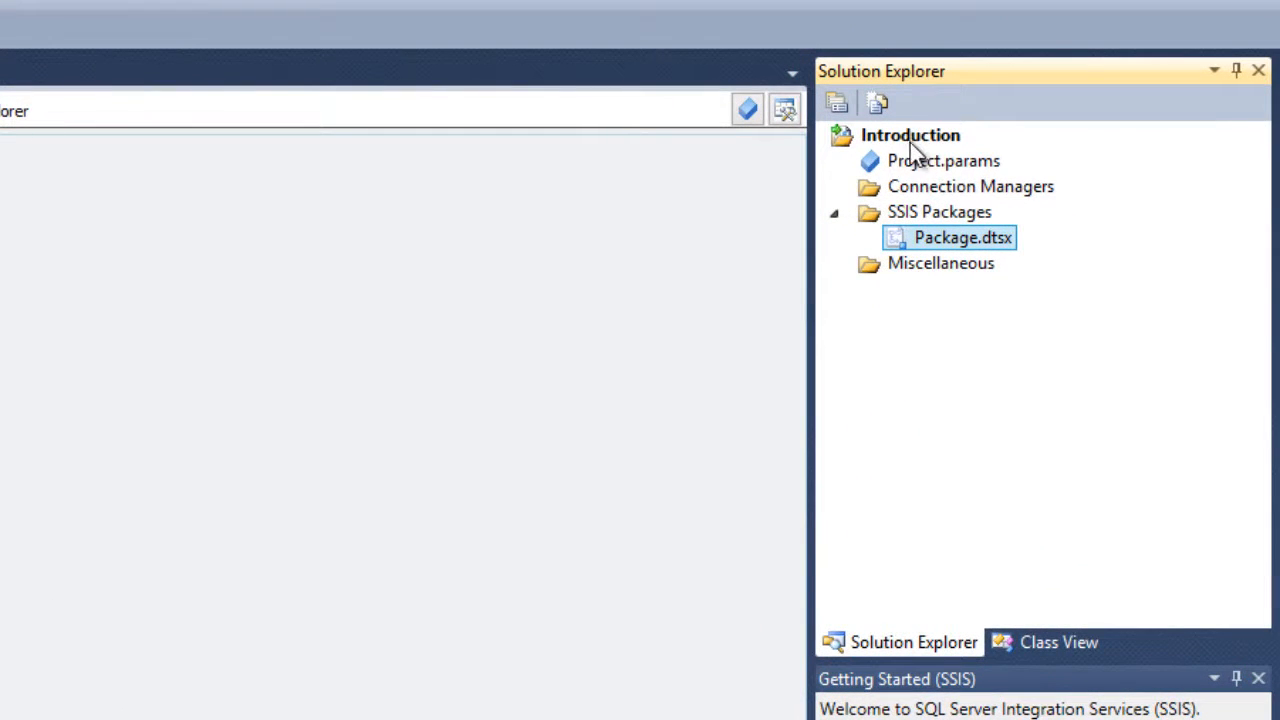
Examine the Introduction project's structure: Project.params, Connection Managers, SSIS Packages with Package.dtsx, and Miscellaneous.
click(908, 138)
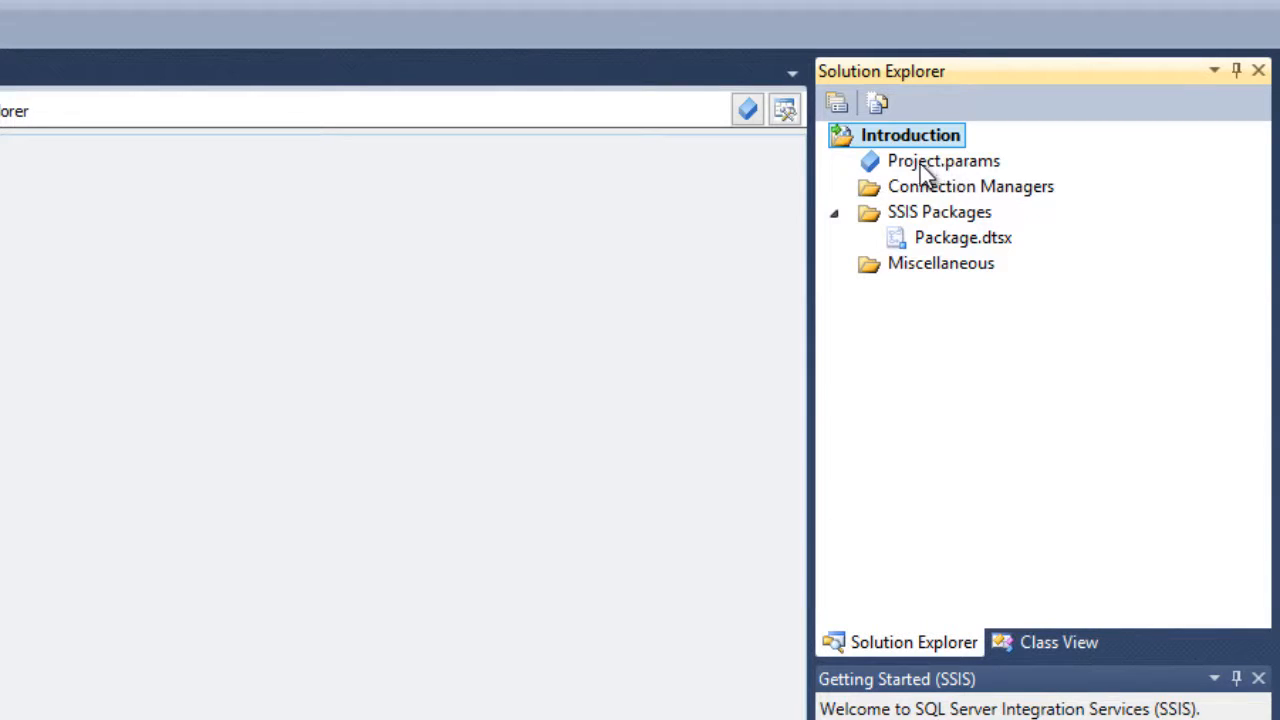
click(917, 163)
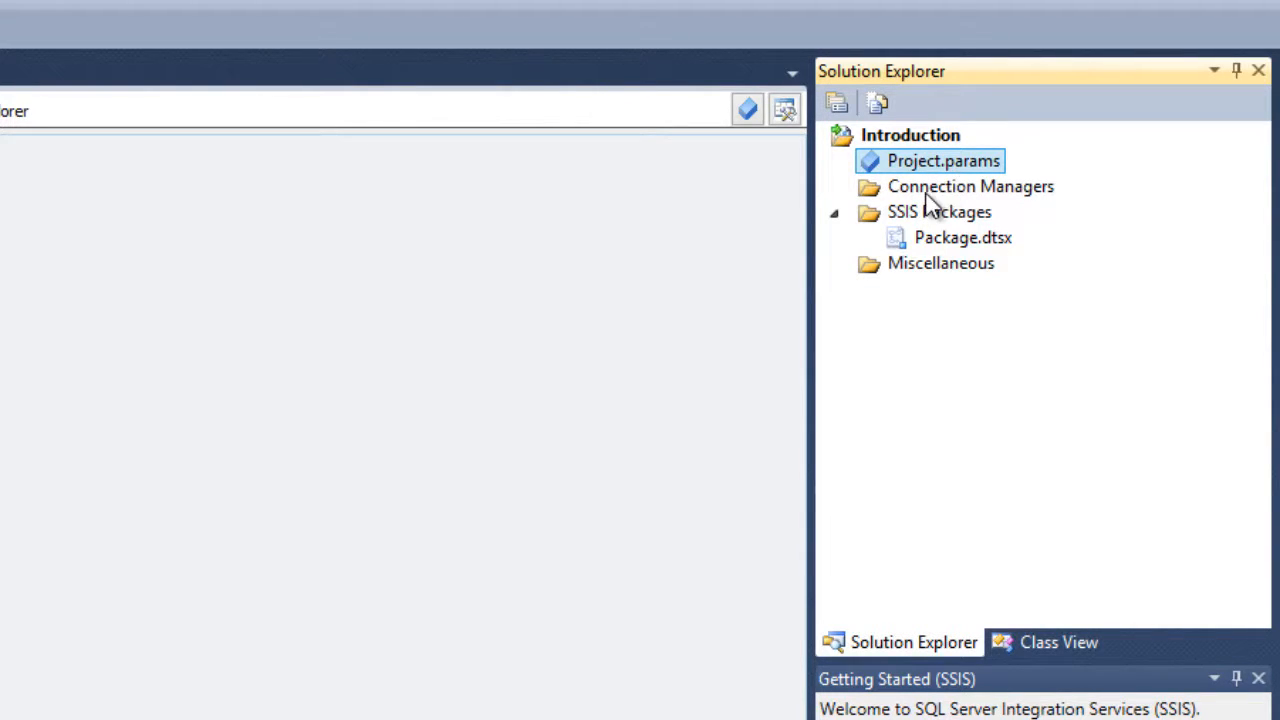
click(929, 195)
key(Up)
key(Down)
key(Up)
key(Down)
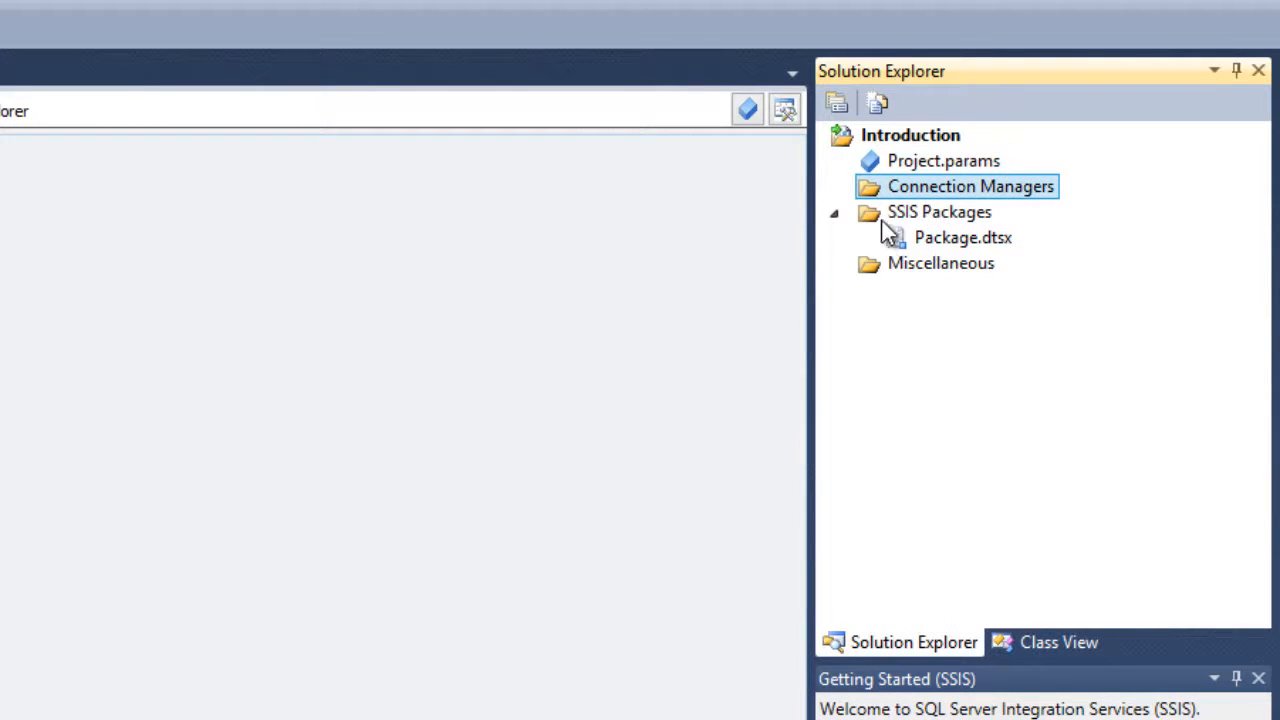
click(930, 214)
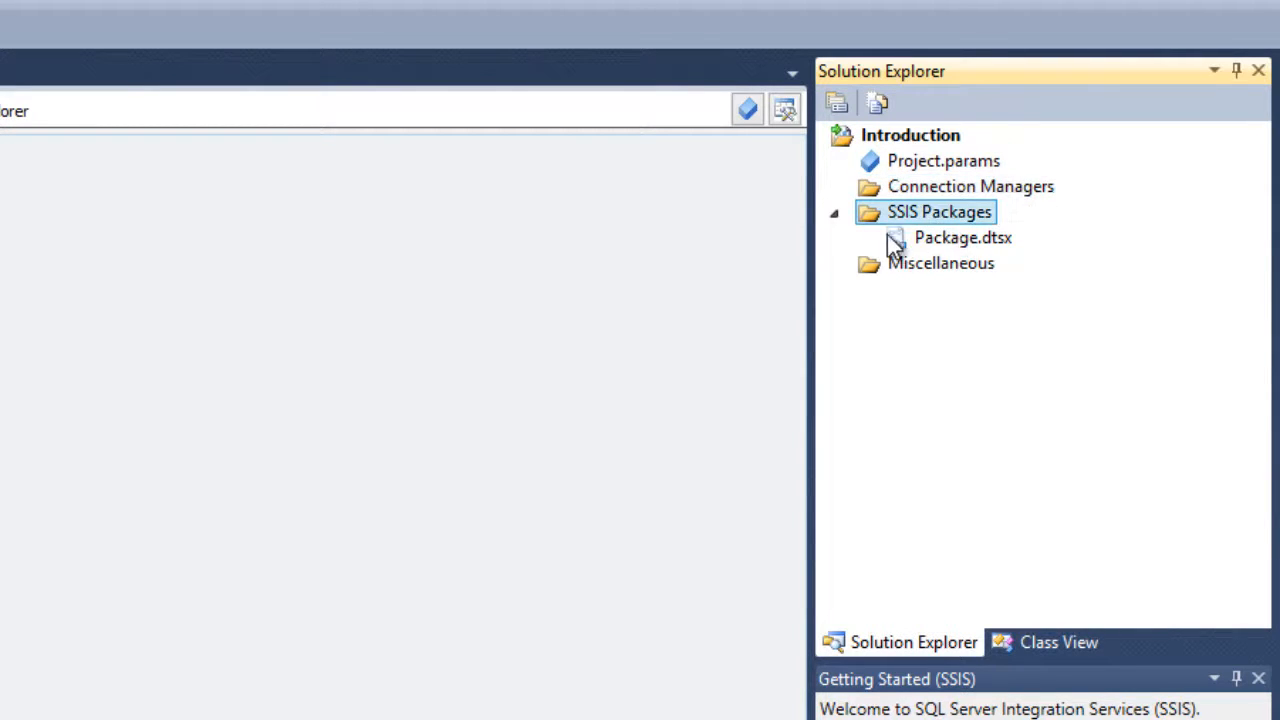
click(965, 240)
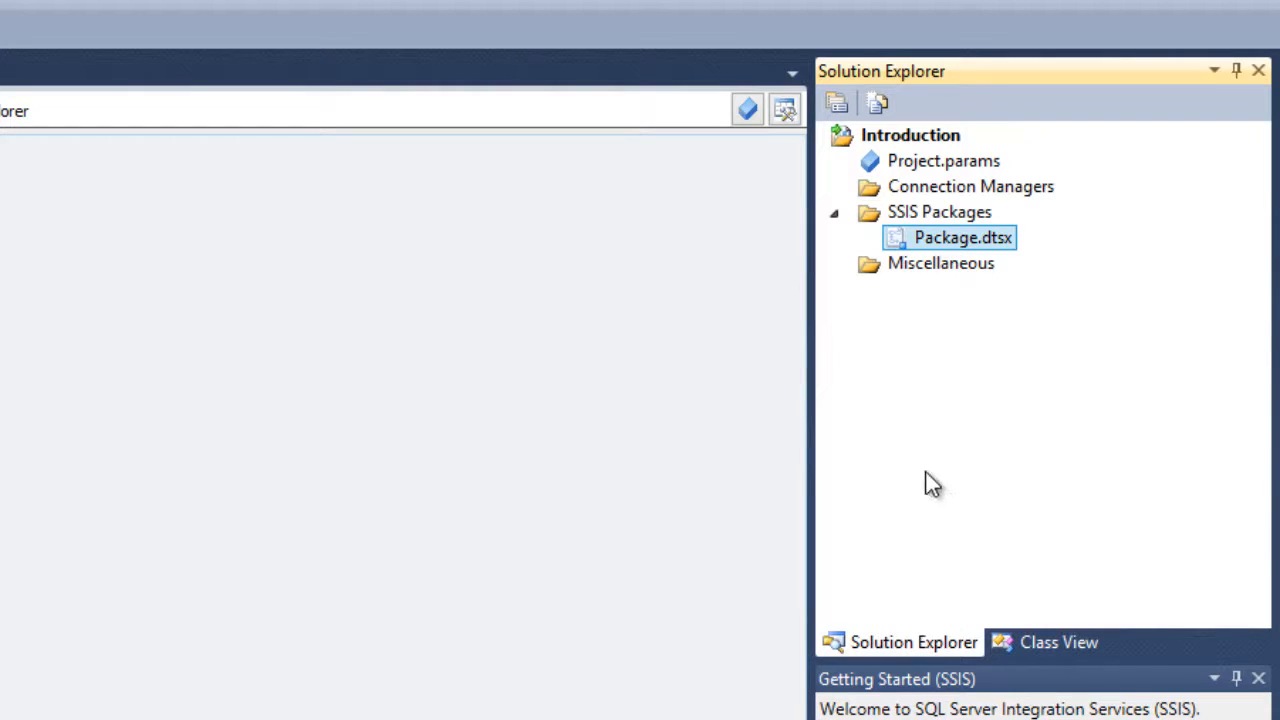
click(922, 268)
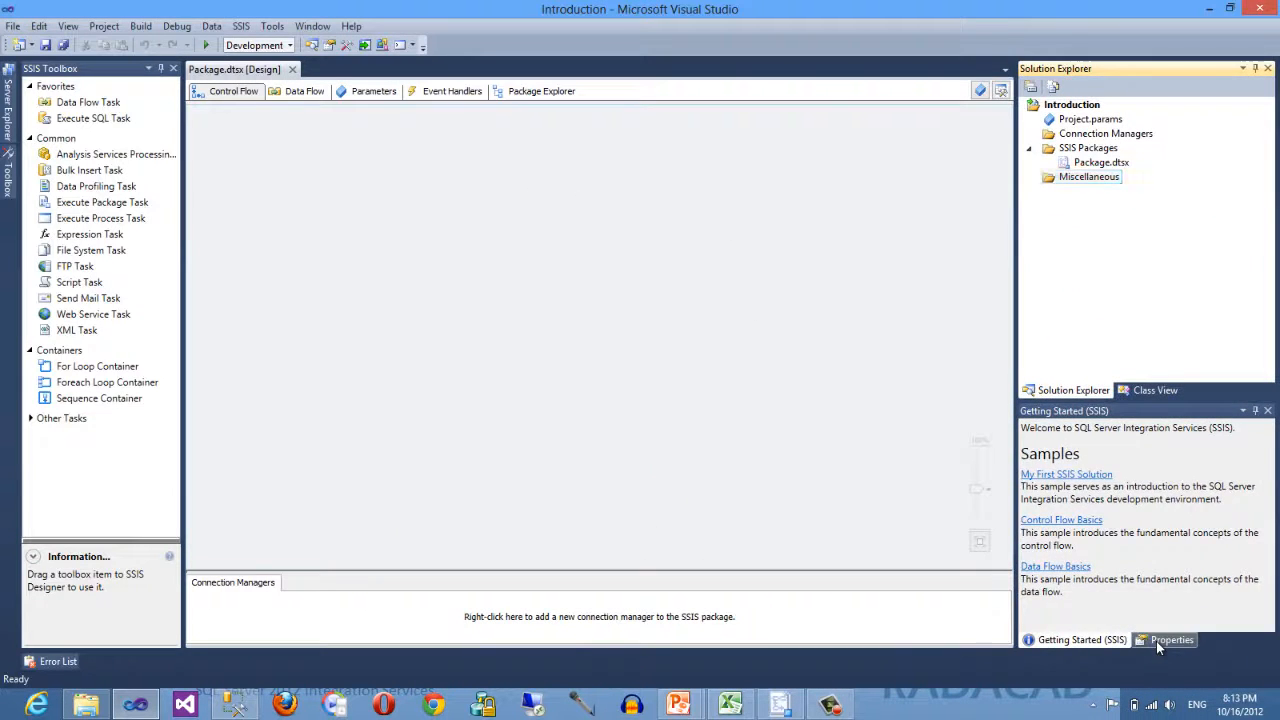
Display the properties of the package and look through its identification properties, such as Name and ID.
click(980, 666)
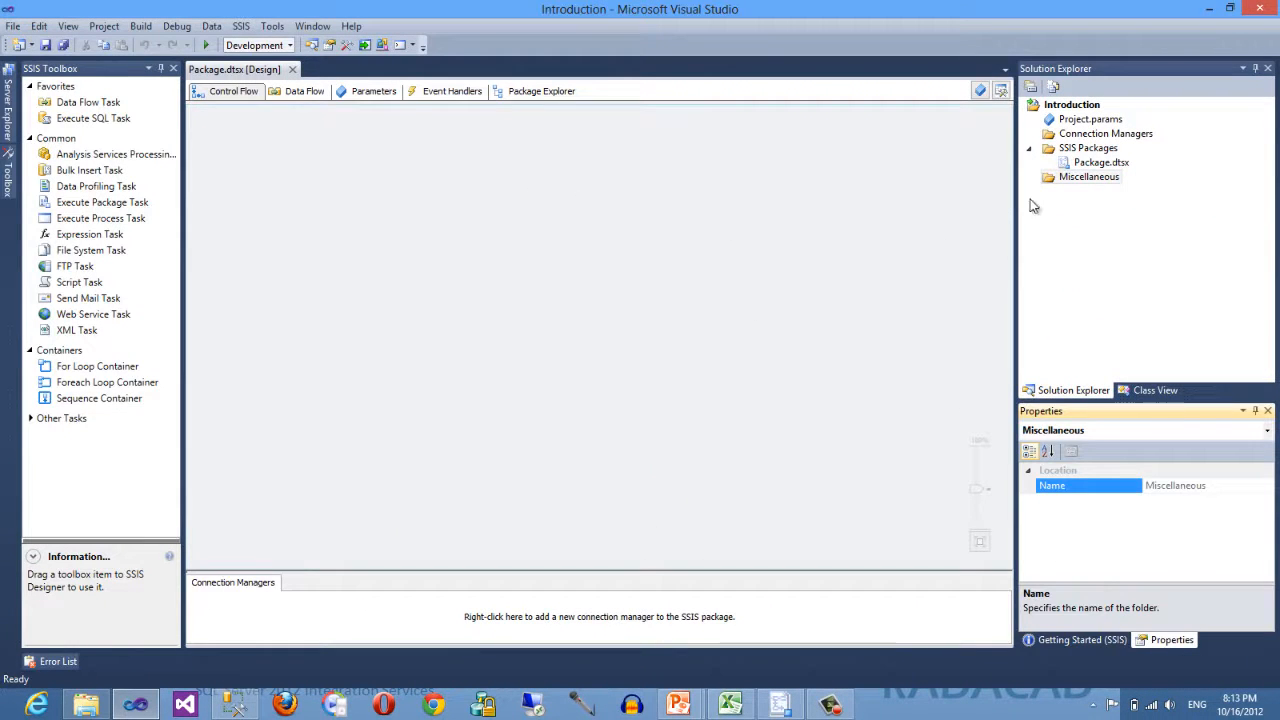
click(598, 242)
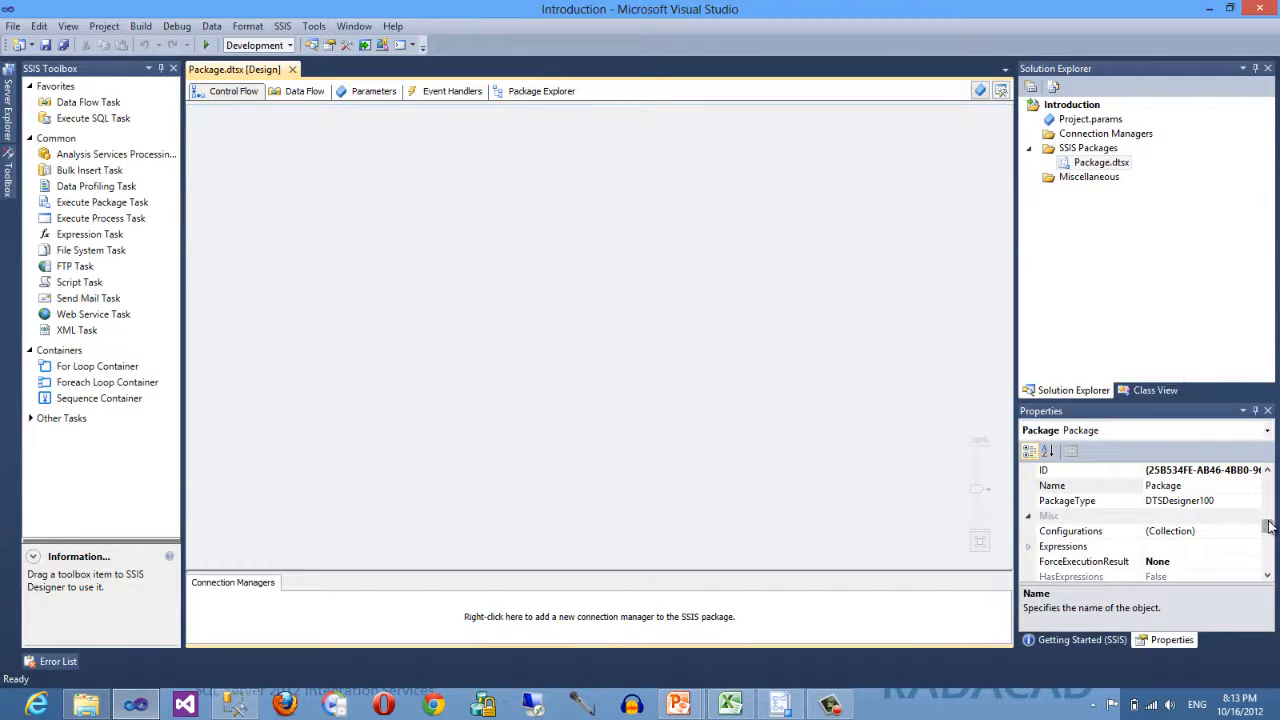
mouse_move(1269, 527)
mouse_down()
mouse_move(1269, 506)
mouse_move(1269, 520)
mouse_up()
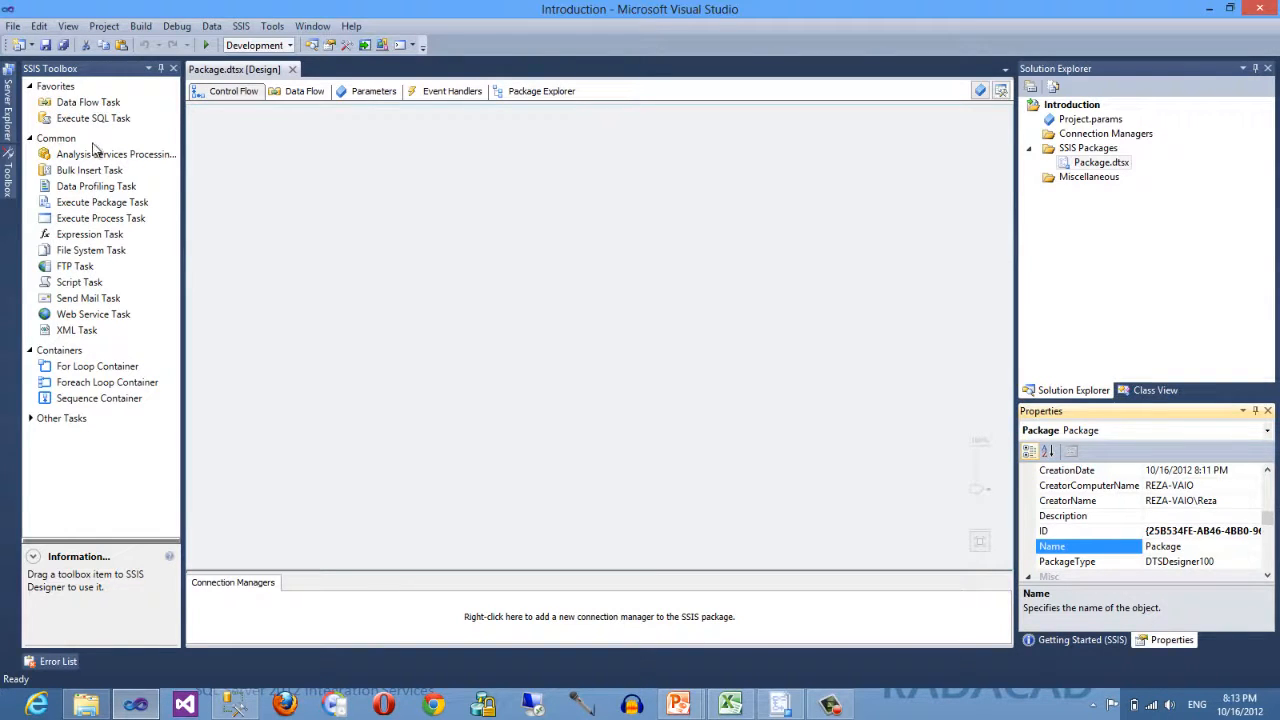
Check which toolbox organizing options are offered for the Expression Task, without applying any.
mouse_move(78, 238)
mouse_down()
mouse_move(80, 138)
mouse_move(62, 90)
mouse_move(78, 237)
mouse_up()
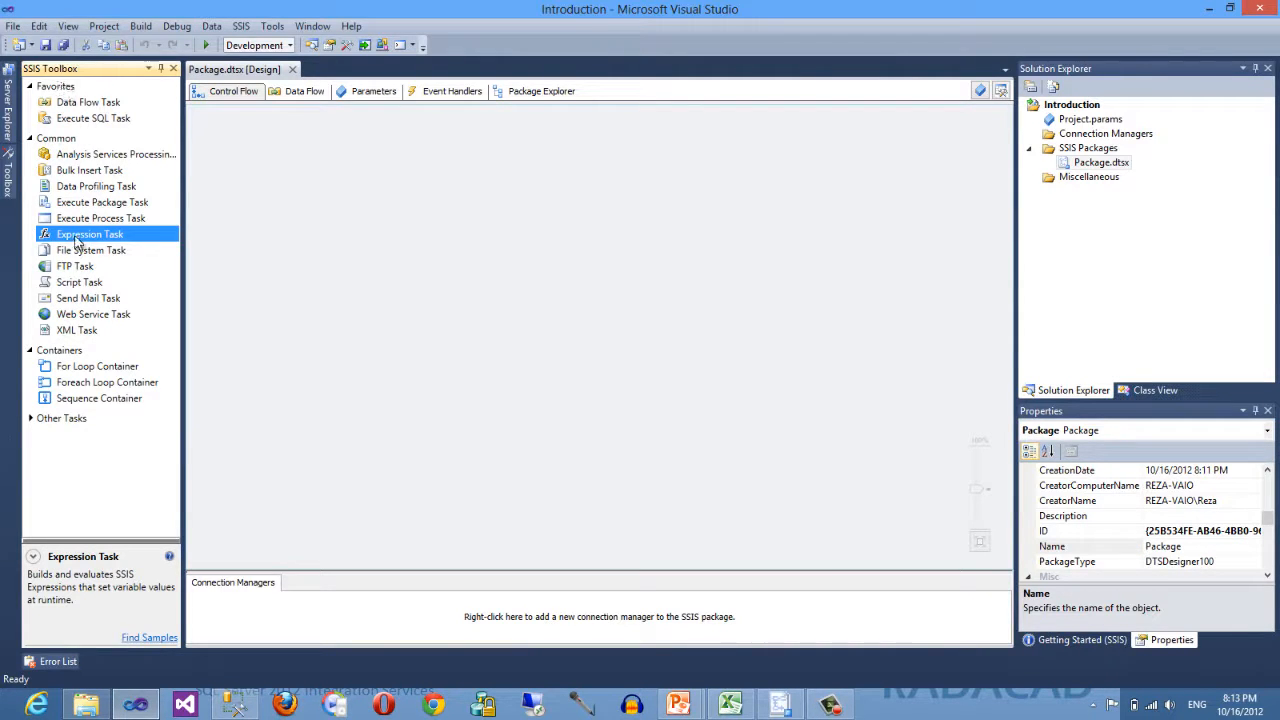
right_click(78, 237)
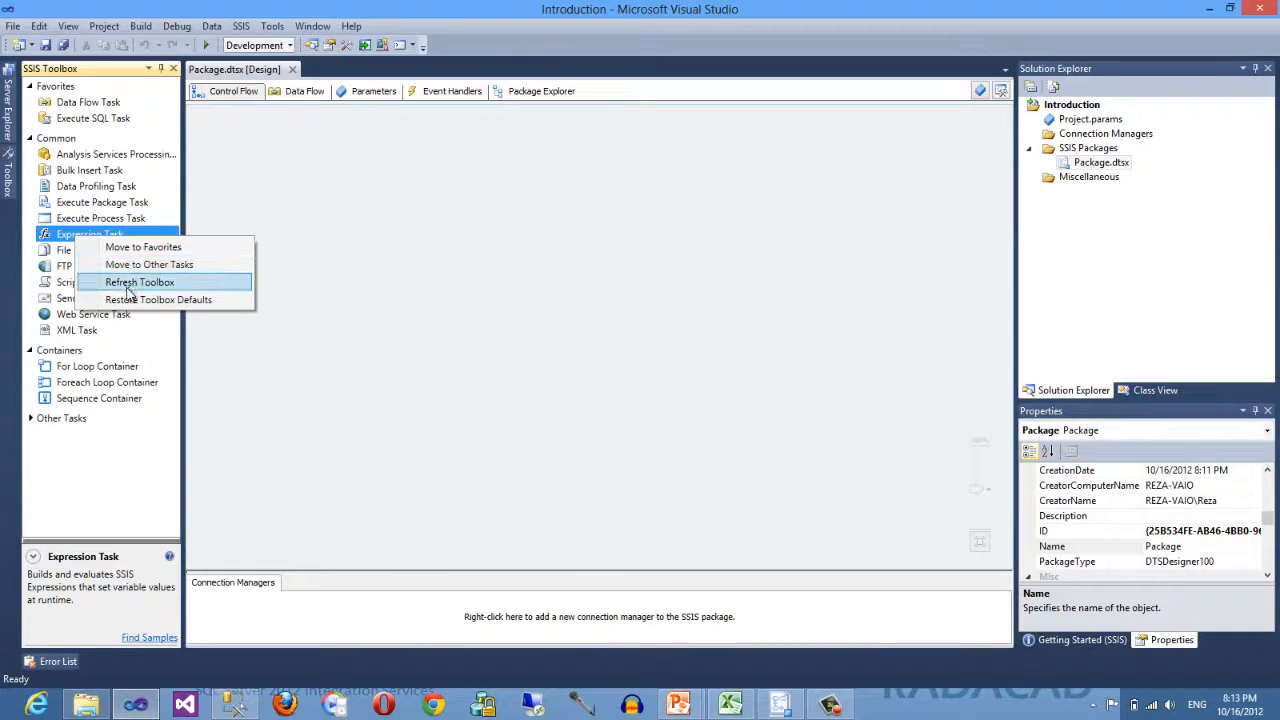
click(129, 460)
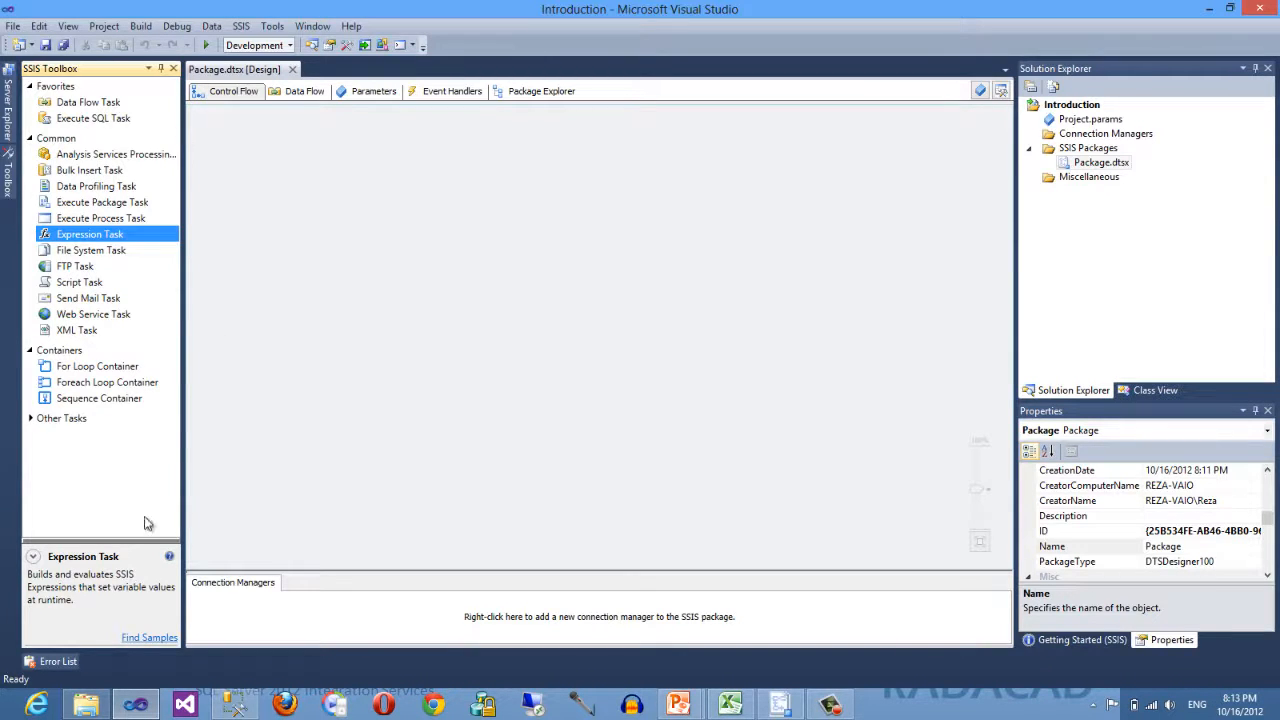
Read the descriptions of the Execute Process, Execute Package, FTP and File System tasks, enlarging the description area to show the full text.
click(80, 220)
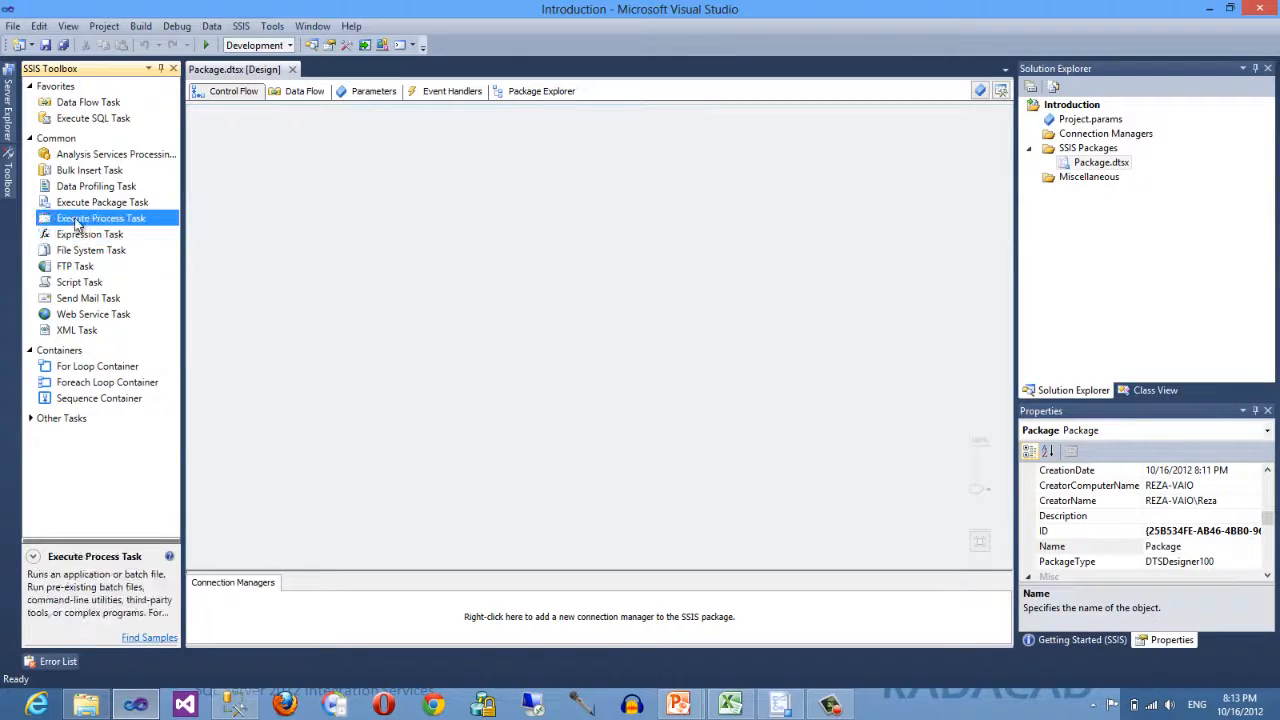
click(80, 204)
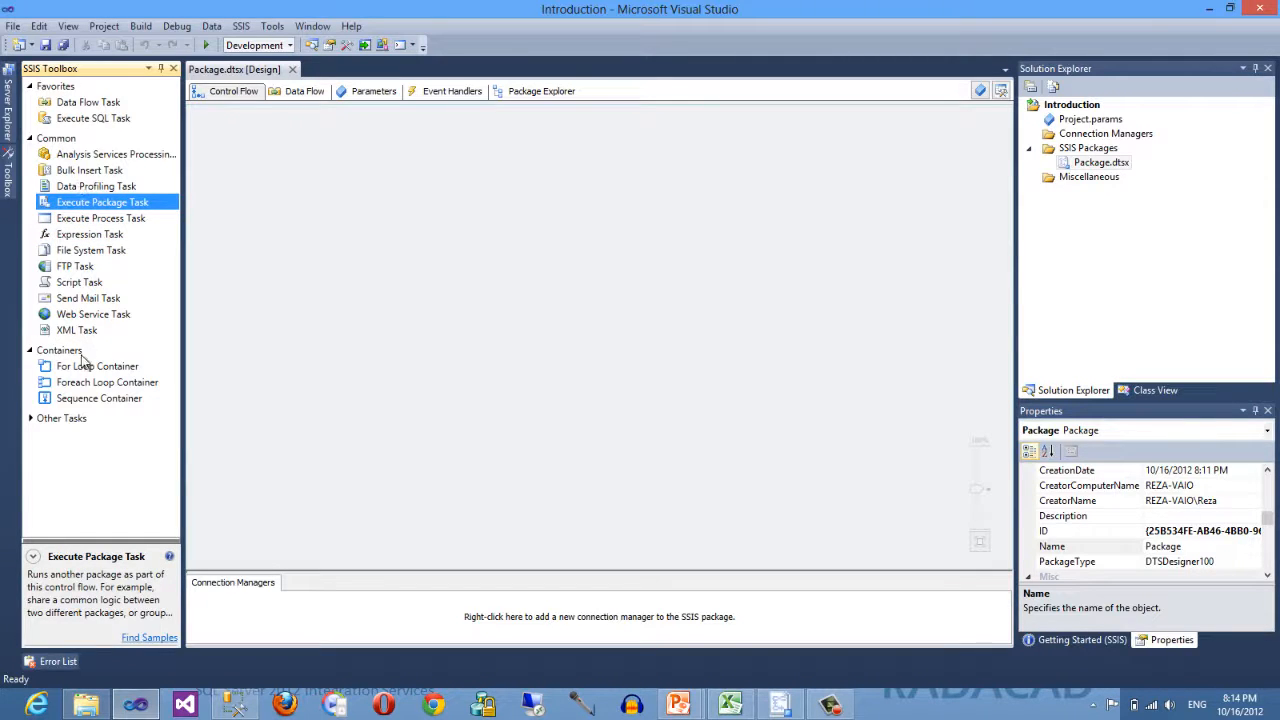
click(74, 268)
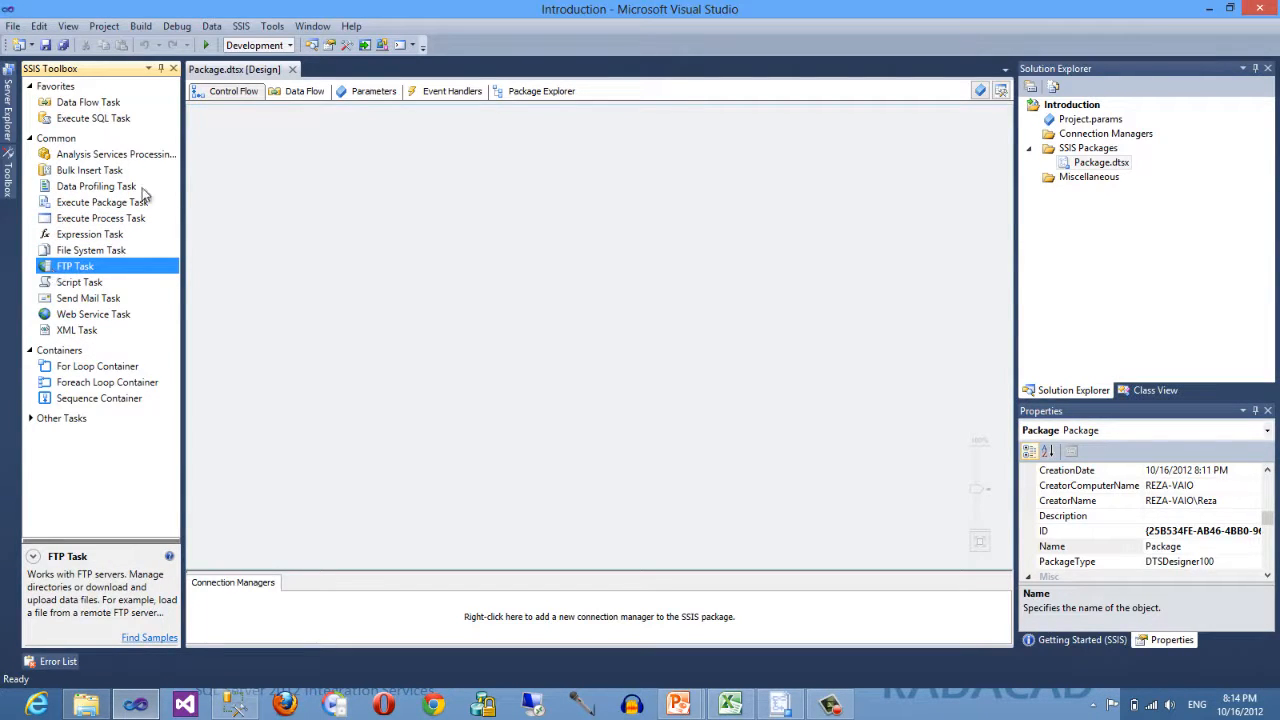
click(70, 252)
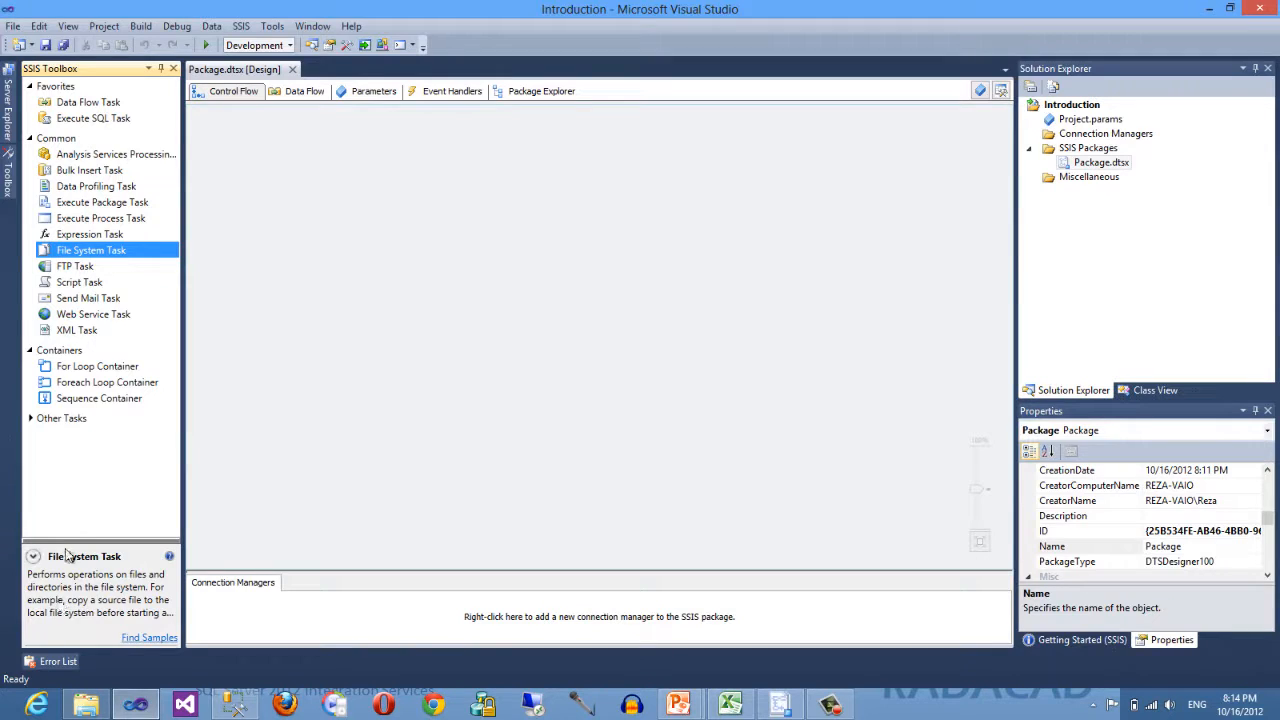
drag(84, 540, 88, 486)
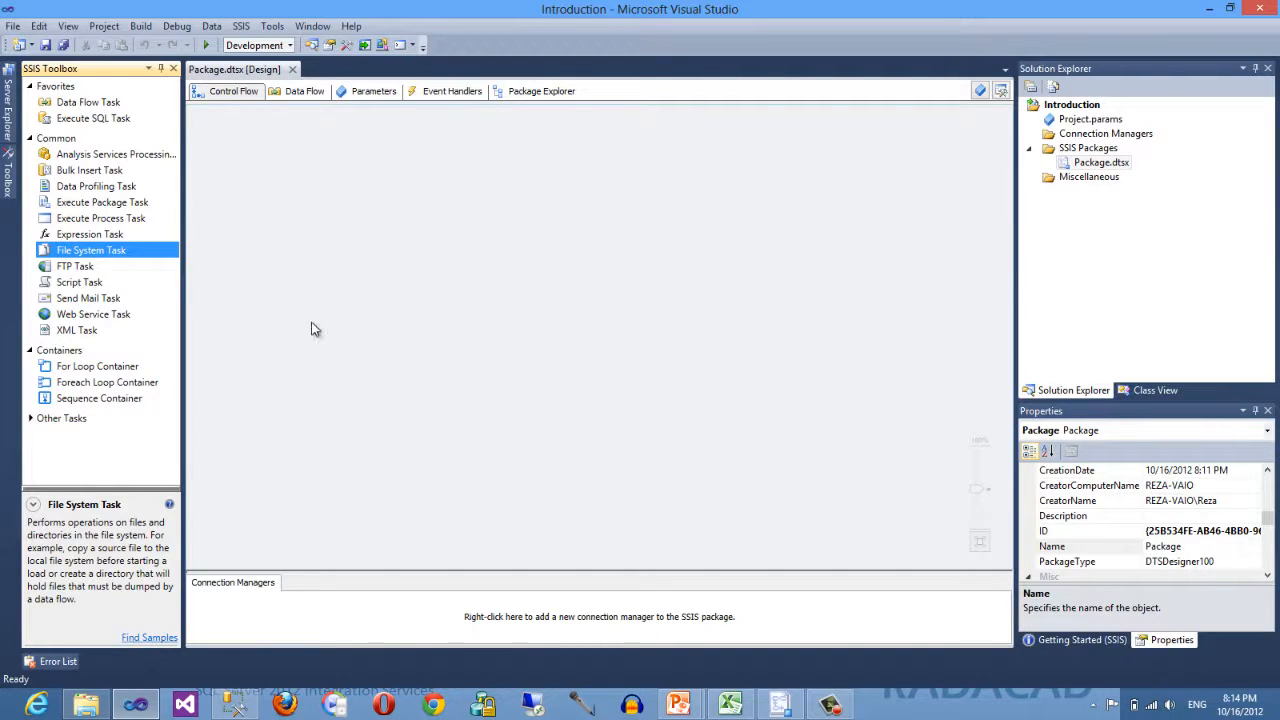
Compare the package's Control Flow and Data Flow designers and their toolbox items, ending on Data Flow.
click(322, 295)
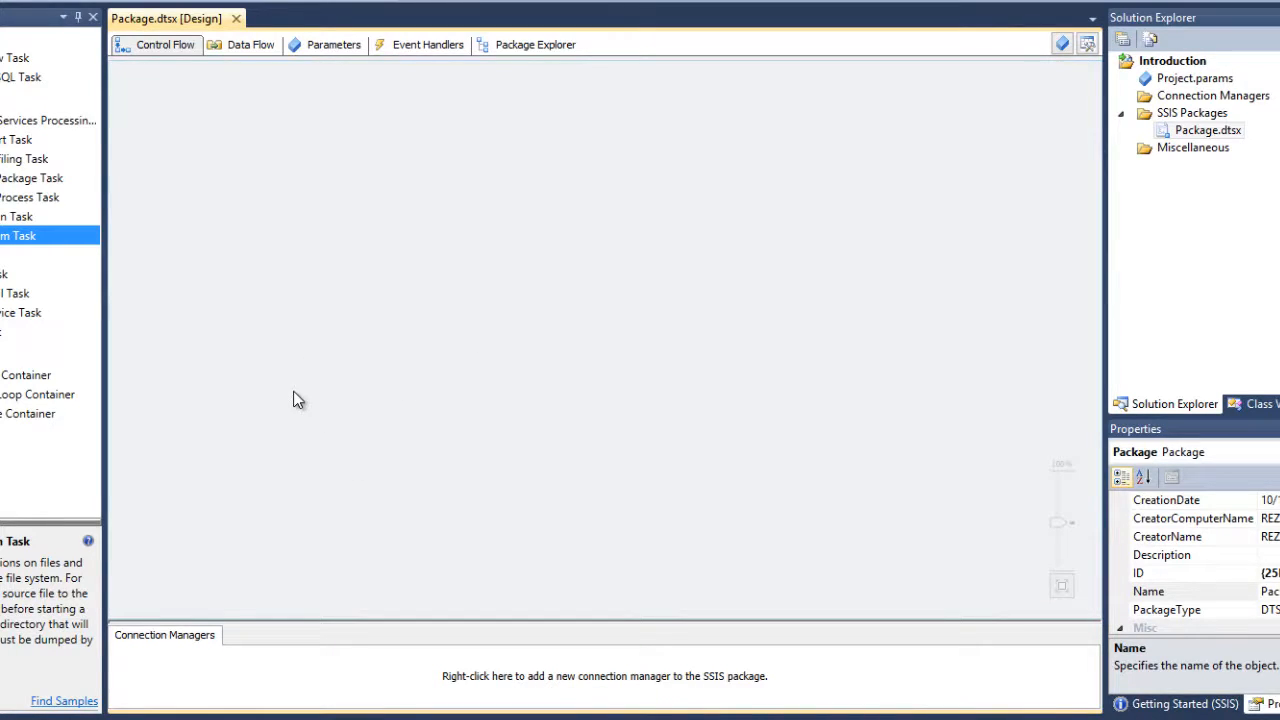
click(240, 47)
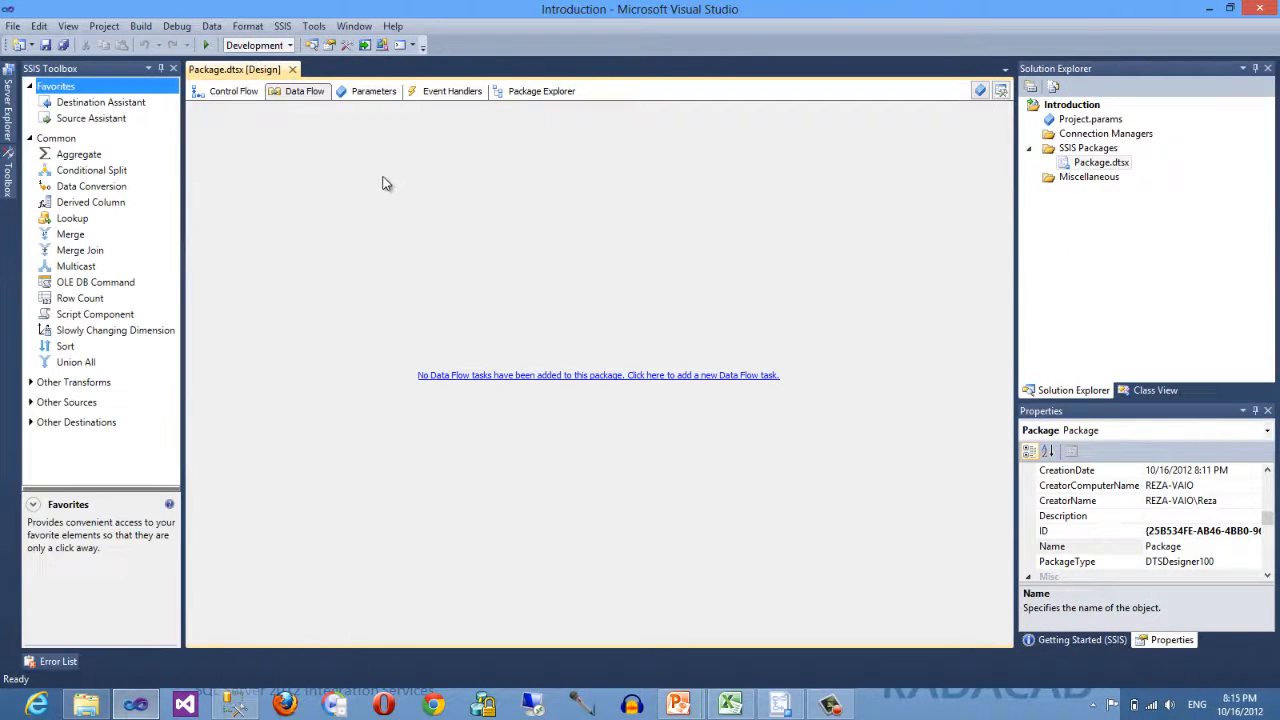
click(233, 93)
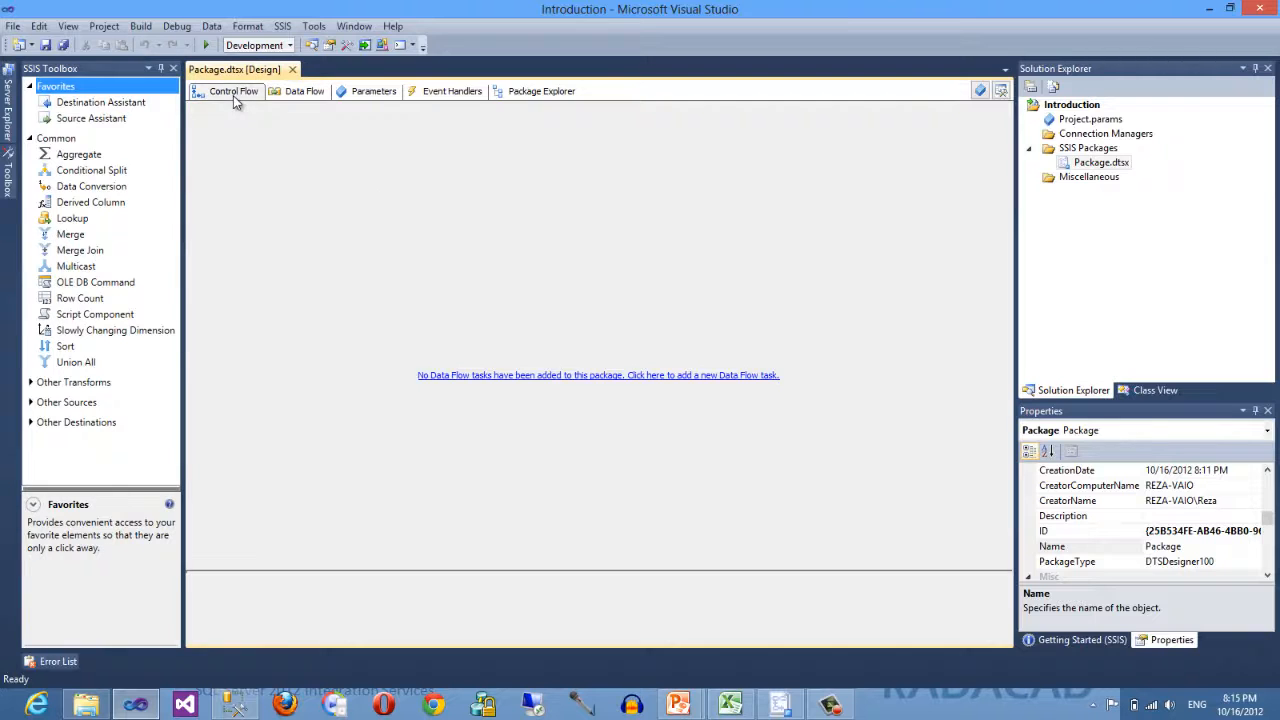
click(302, 94)
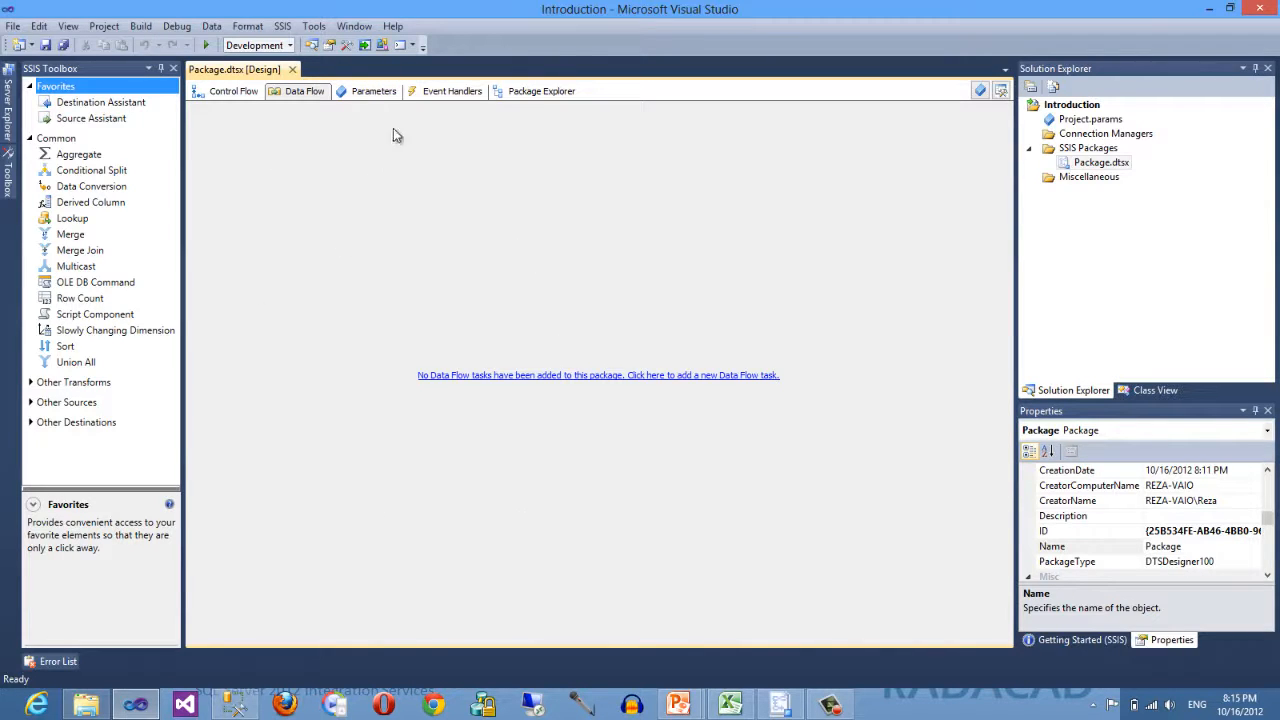
View the package's Parameters and Event Handlers designers and check which event handler types are offered for the Package executable.
click(358, 93)
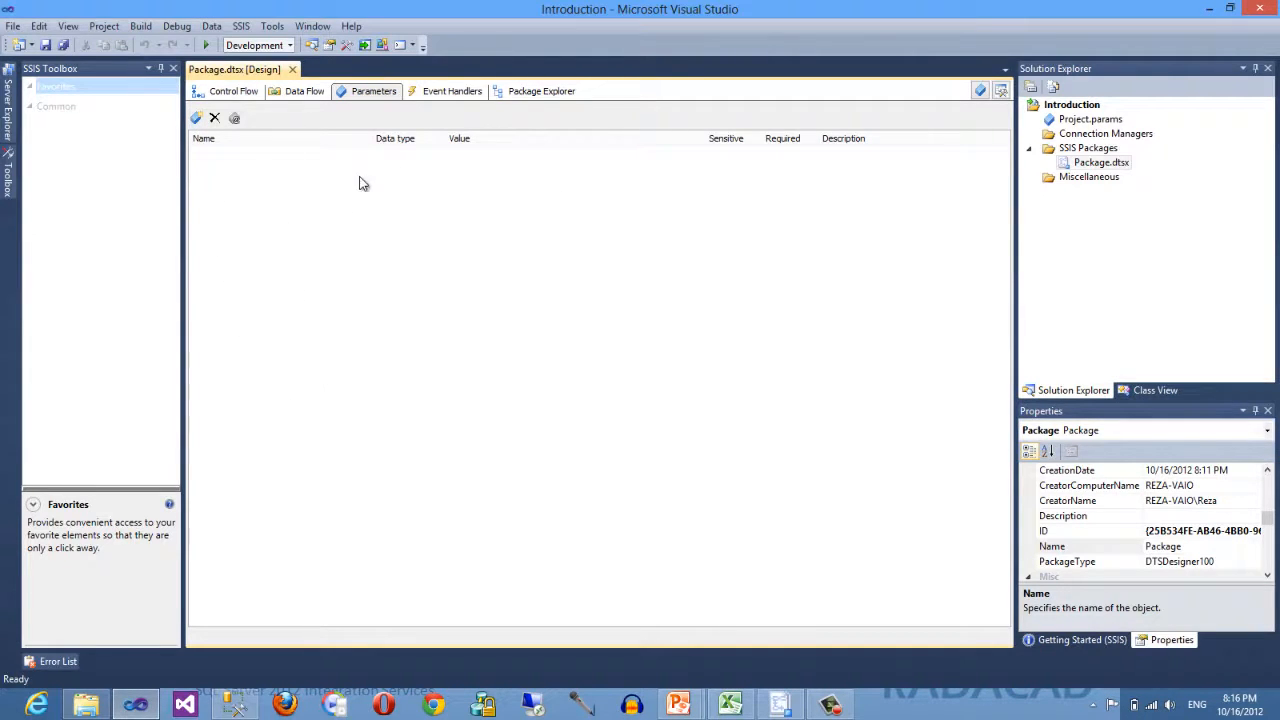
click(446, 95)
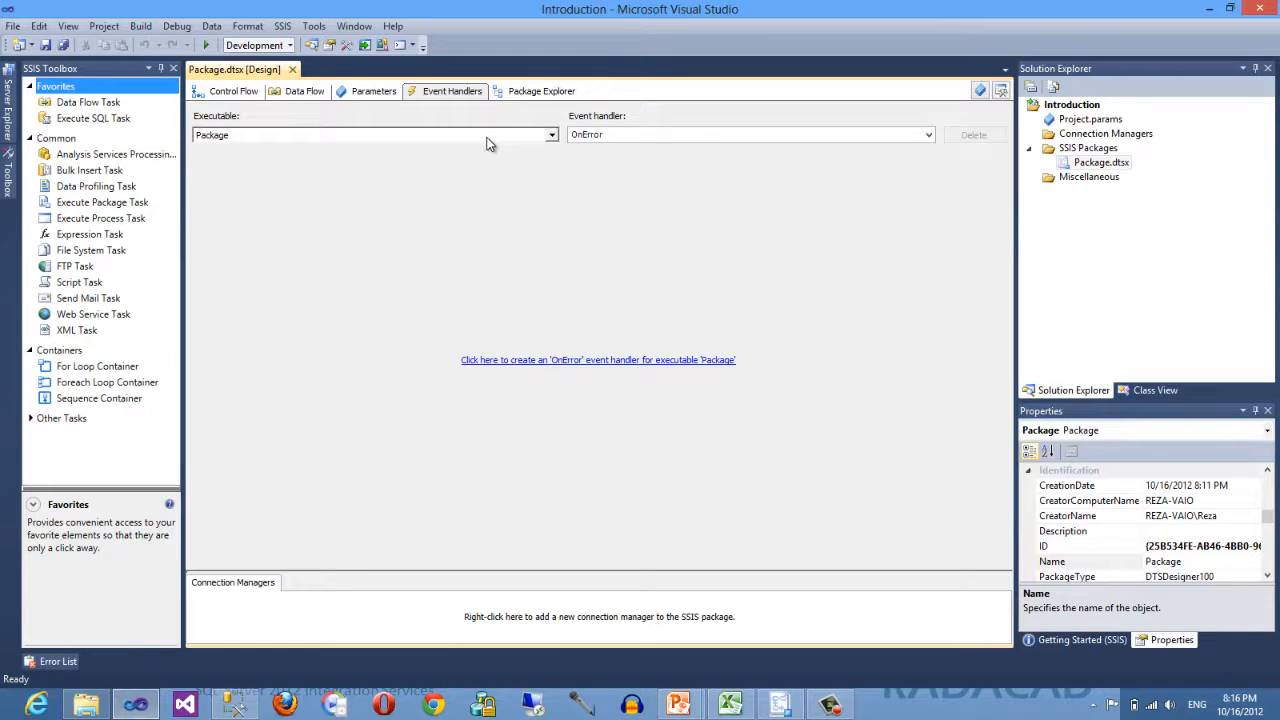
click(640, 136)
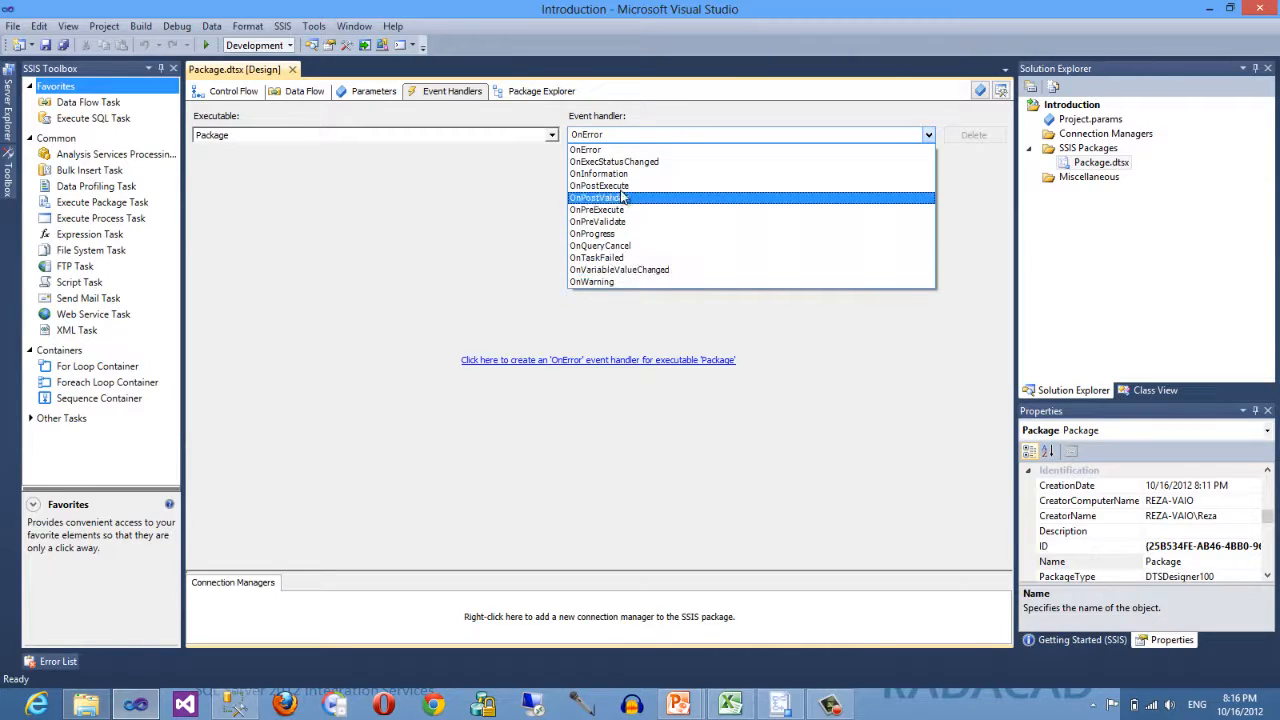
click(658, 114)
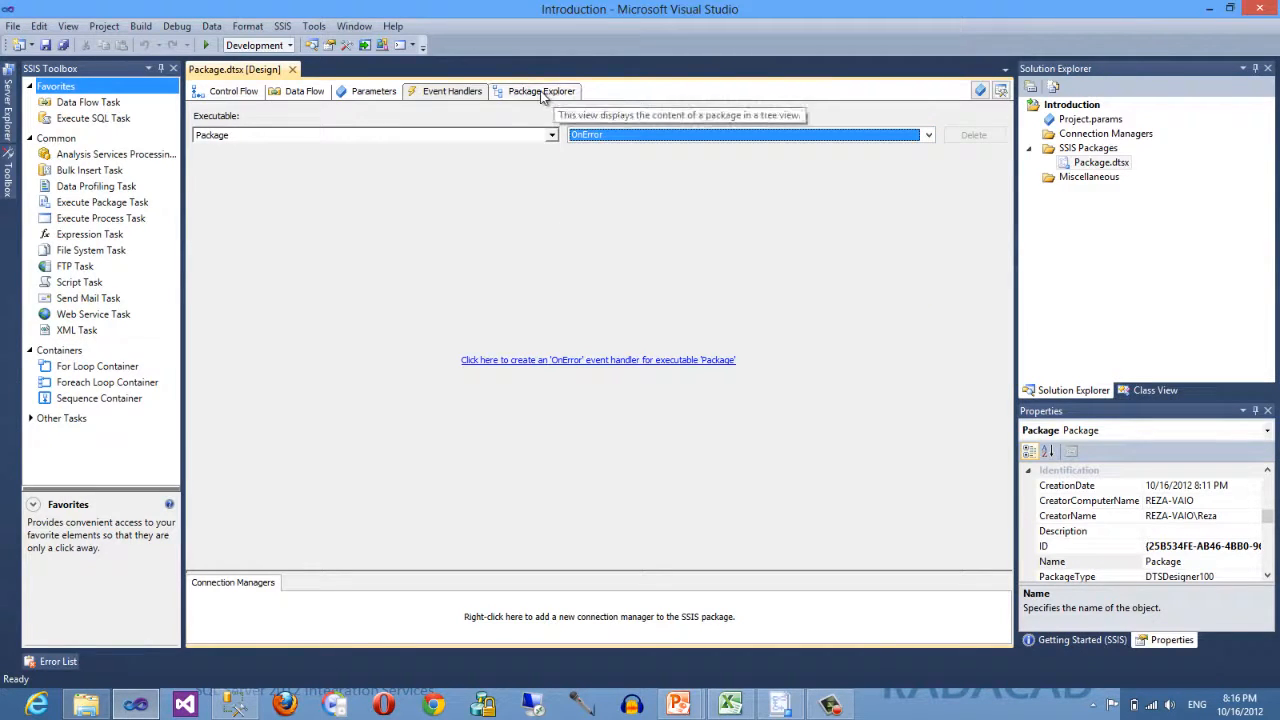
Browse the package's contents in the Package Explorer, including its system variables, and return to the Control Flow designer.
click(543, 93)
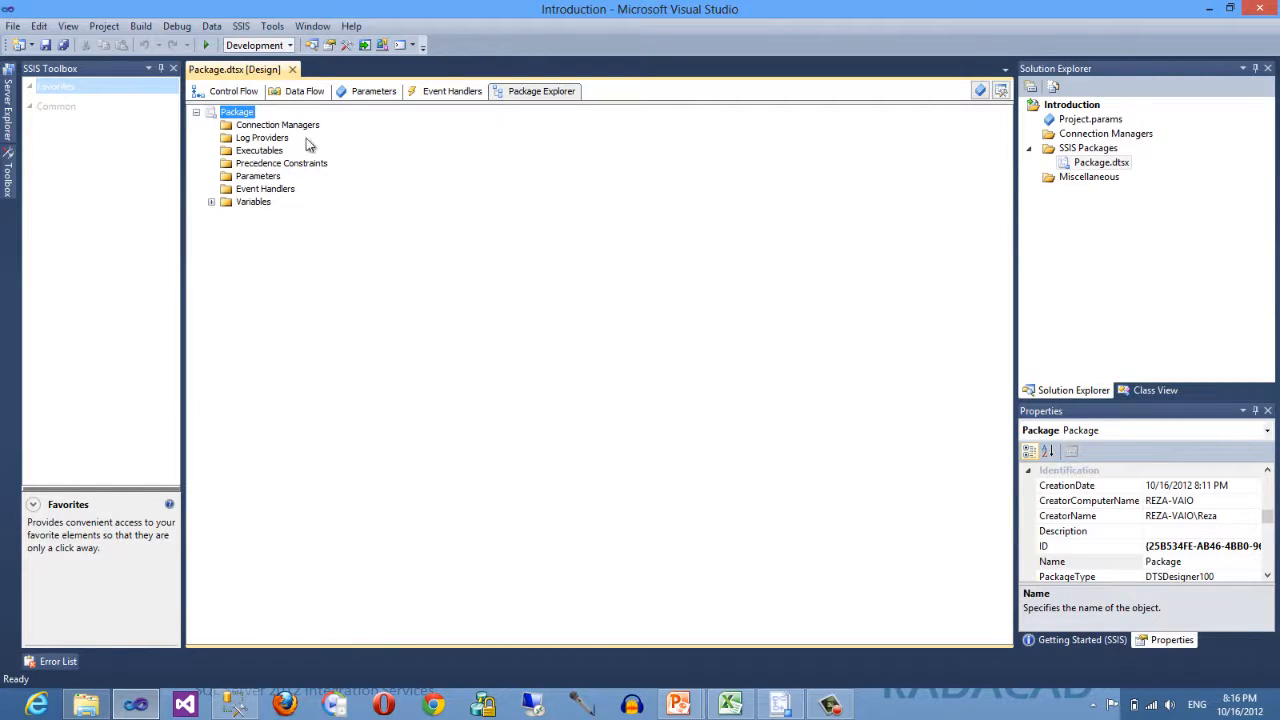
click(211, 202)
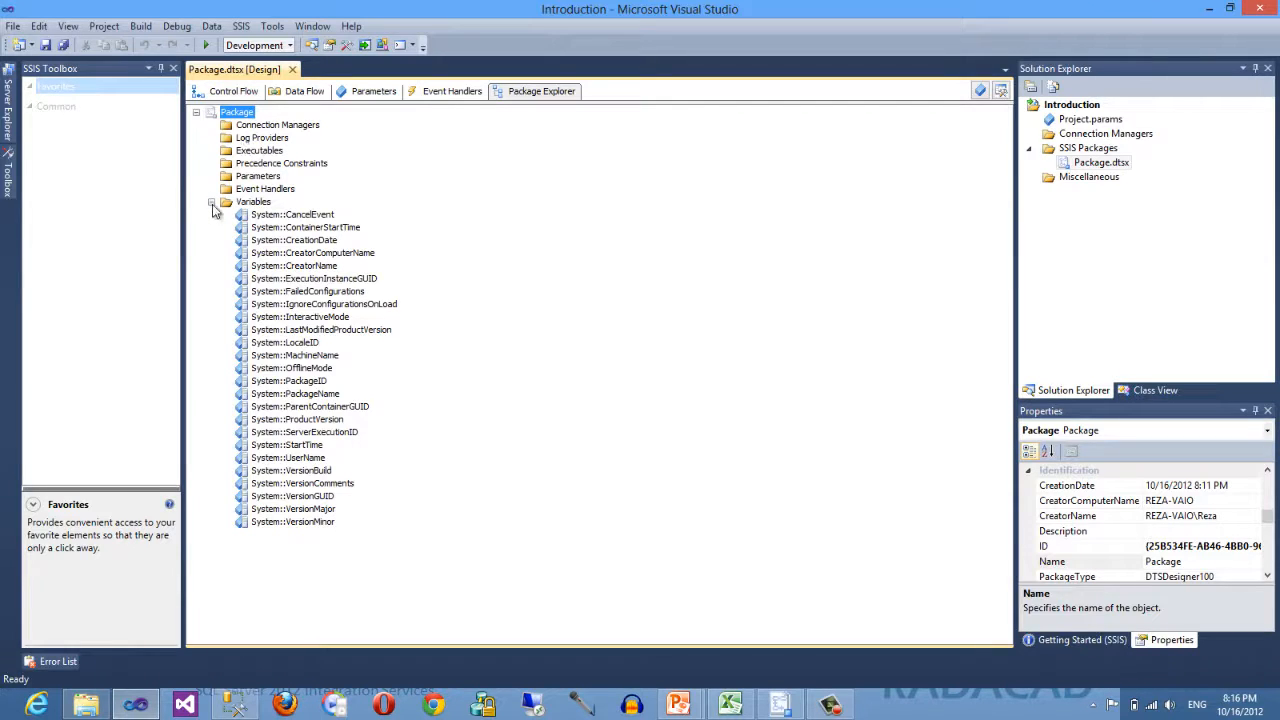
click(211, 202)
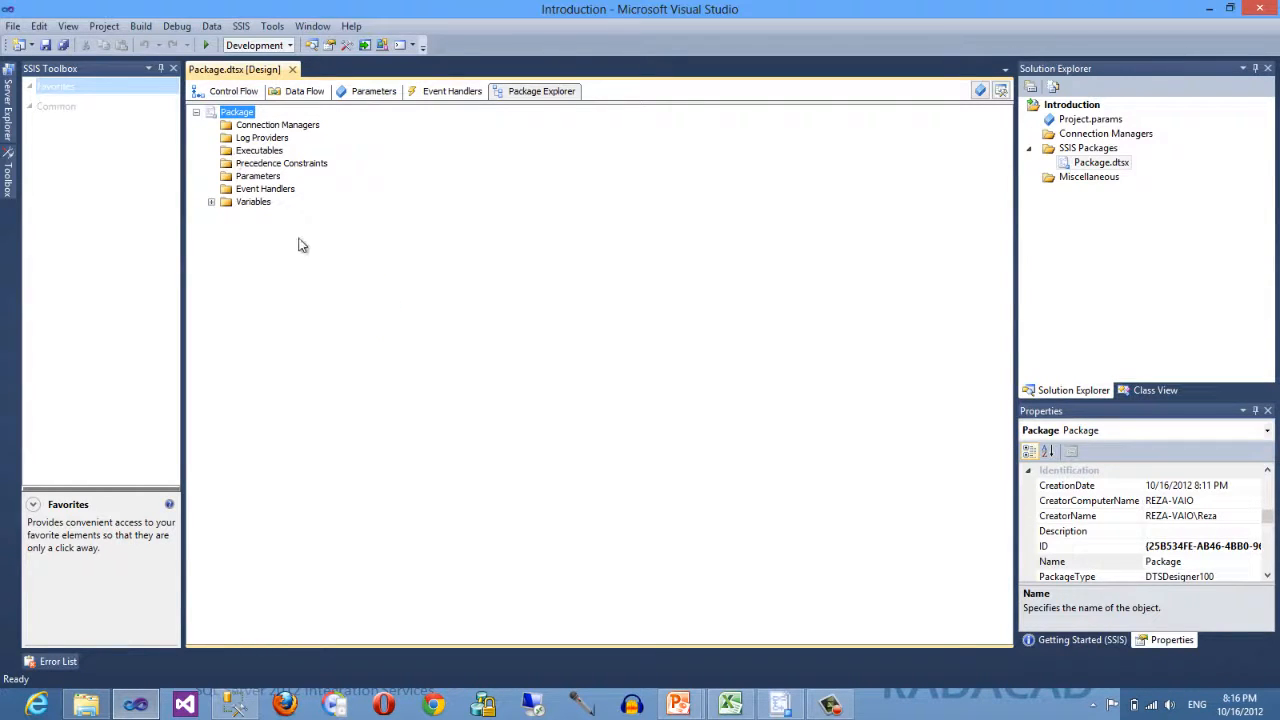
click(234, 91)
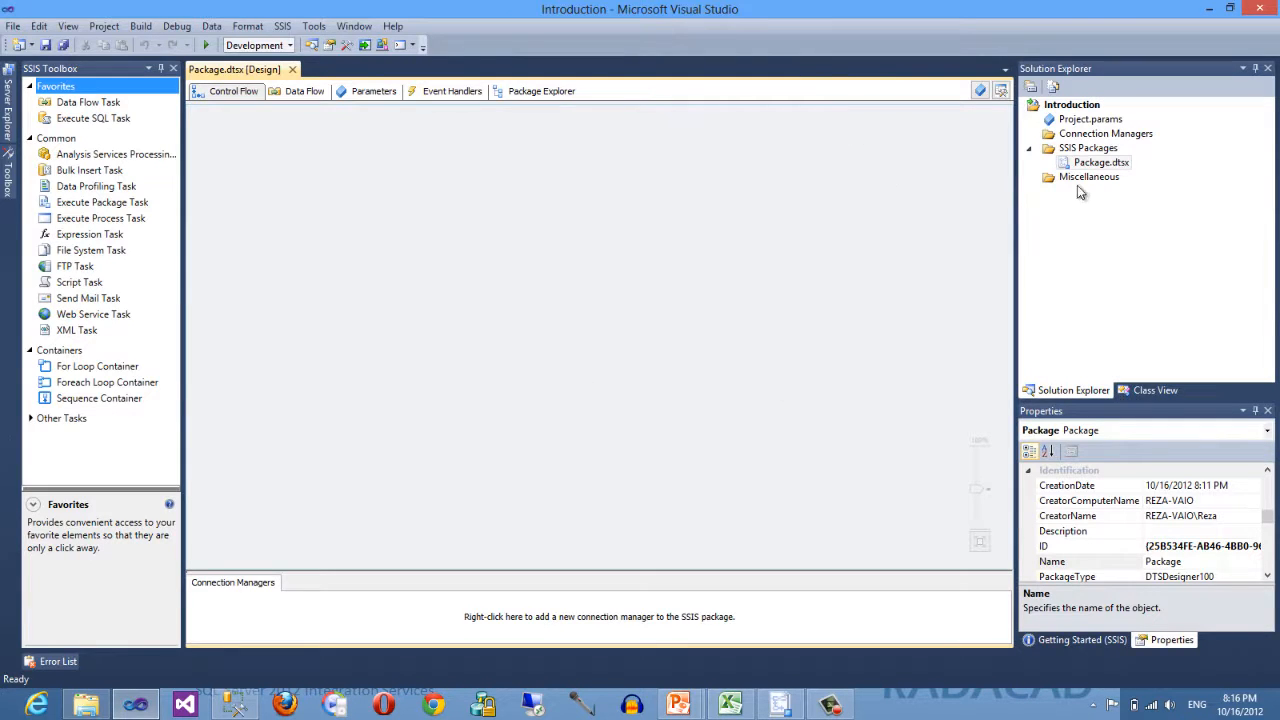
Add a copy of the existing package TransferEmployeeSpreadSheetToDB.dtsx from the file system to the project's SSIS packages.
click(1088, 149)
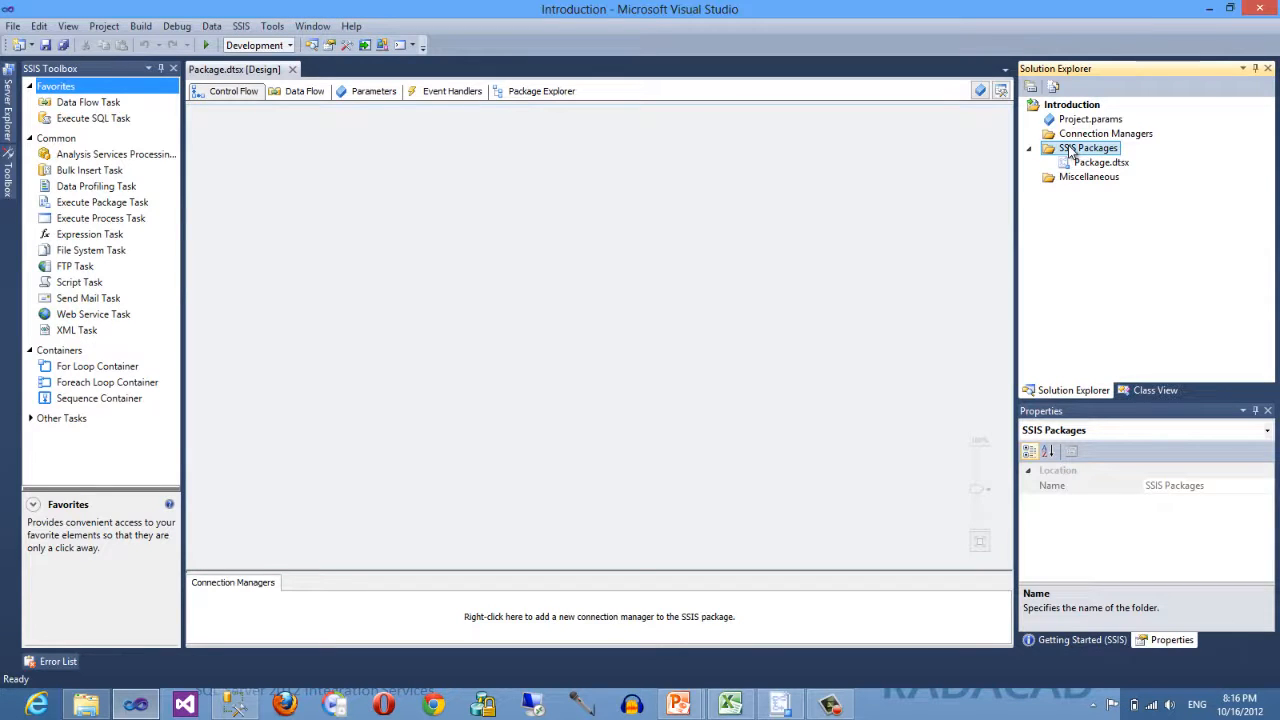
right_click(1070, 150)
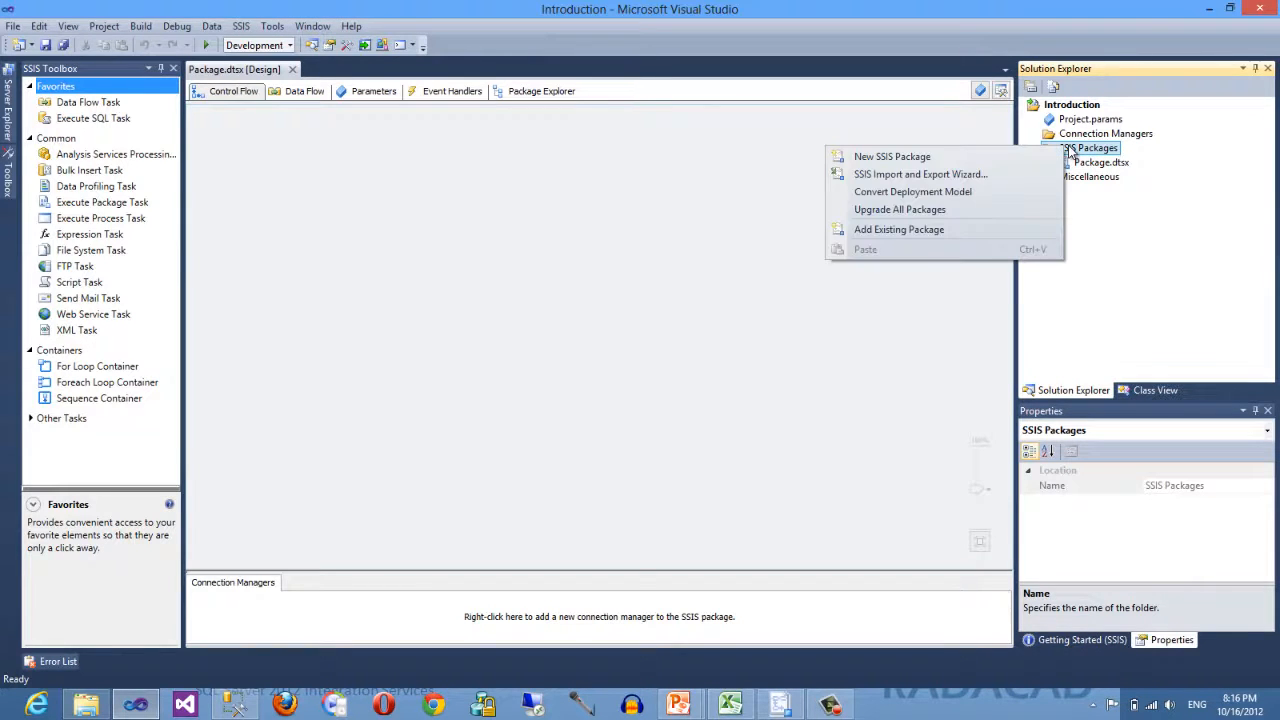
click(1100, 208)
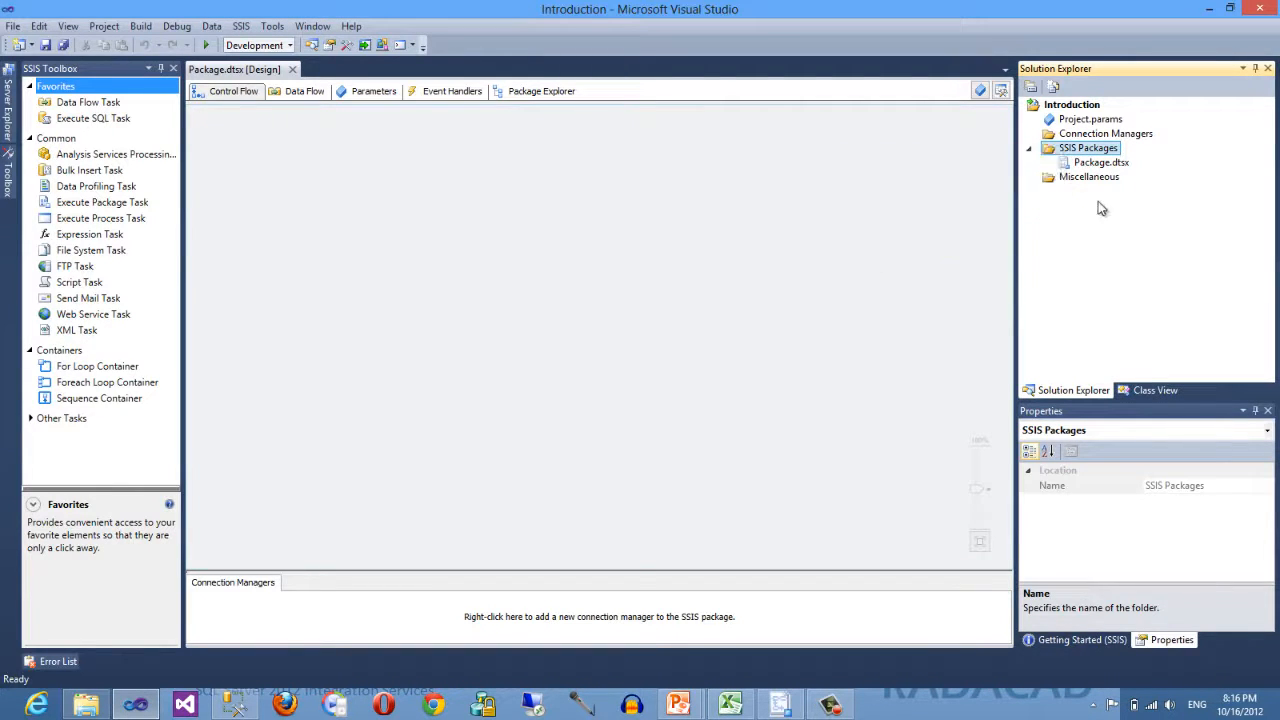
right_click(1077, 155)
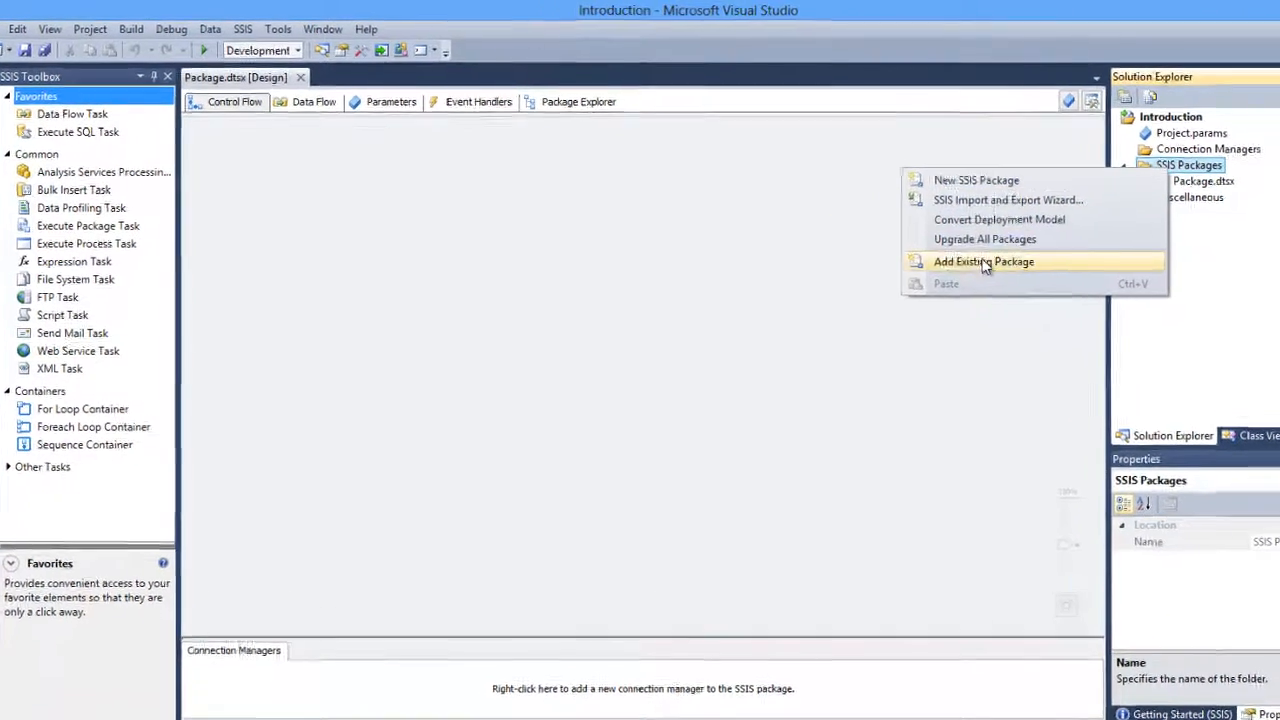
click(985, 262)
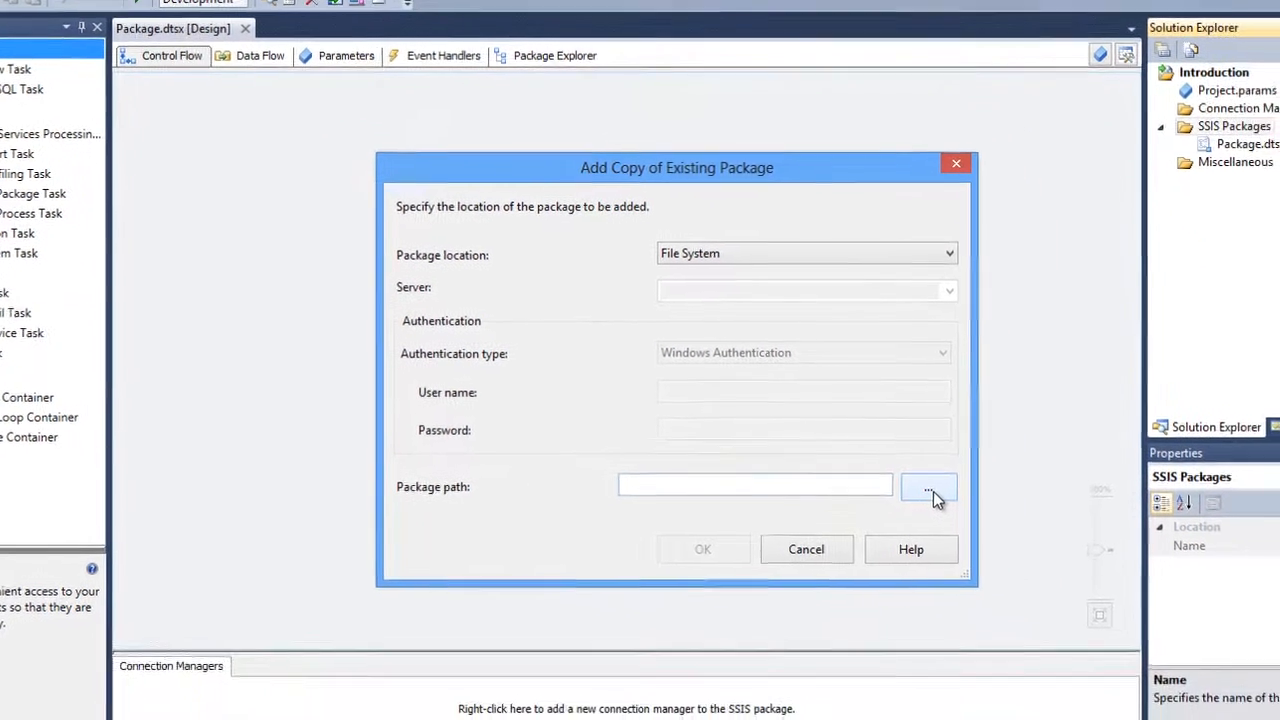
click(1000, 552)
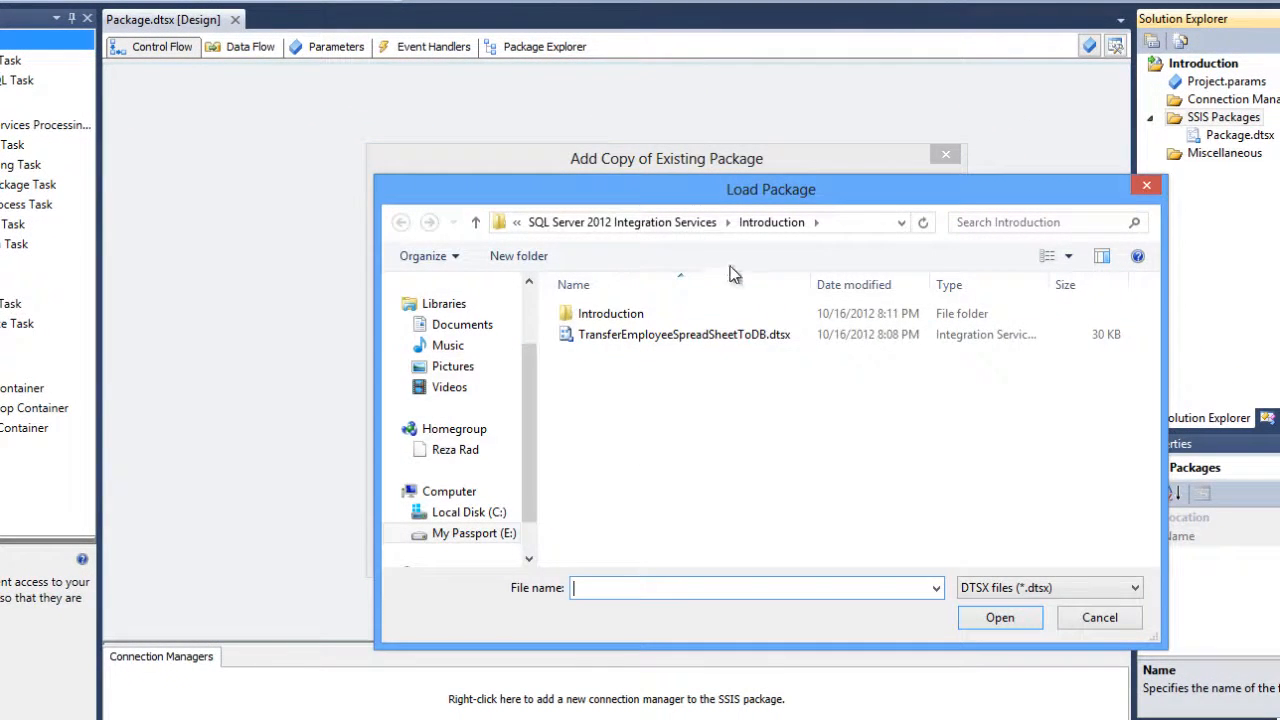
click(570, 338)
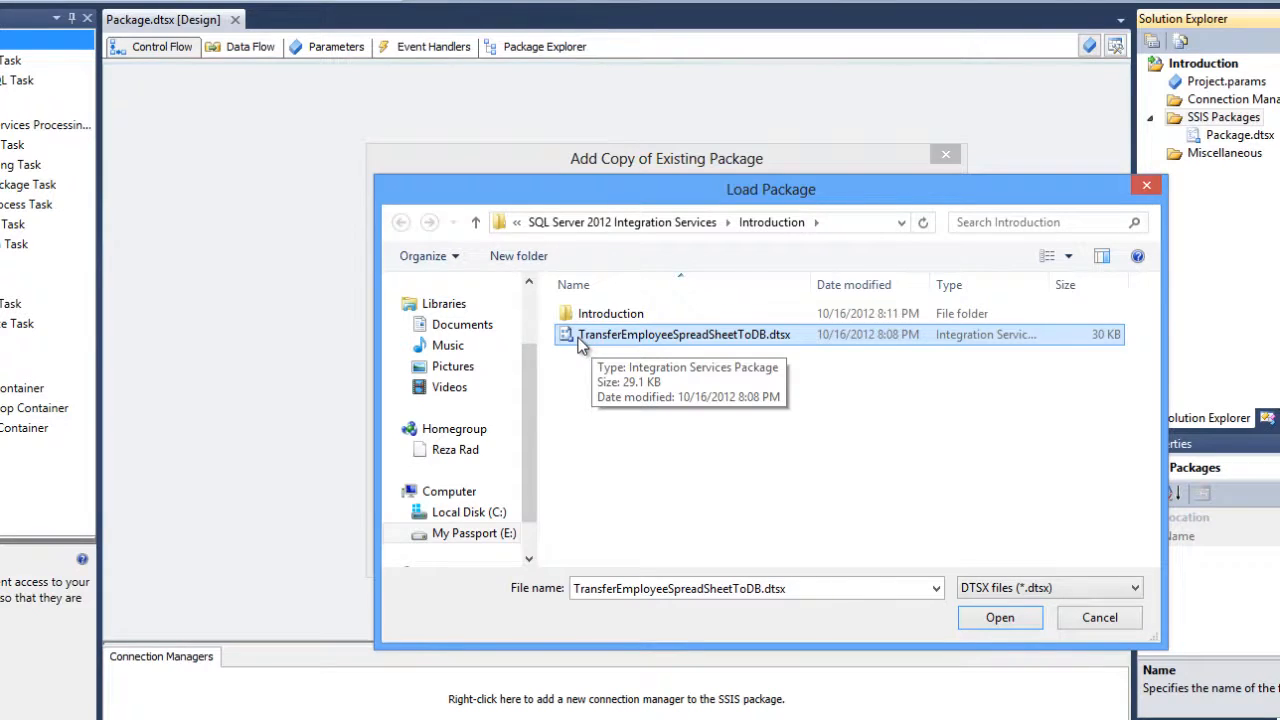
double_click(583, 340)
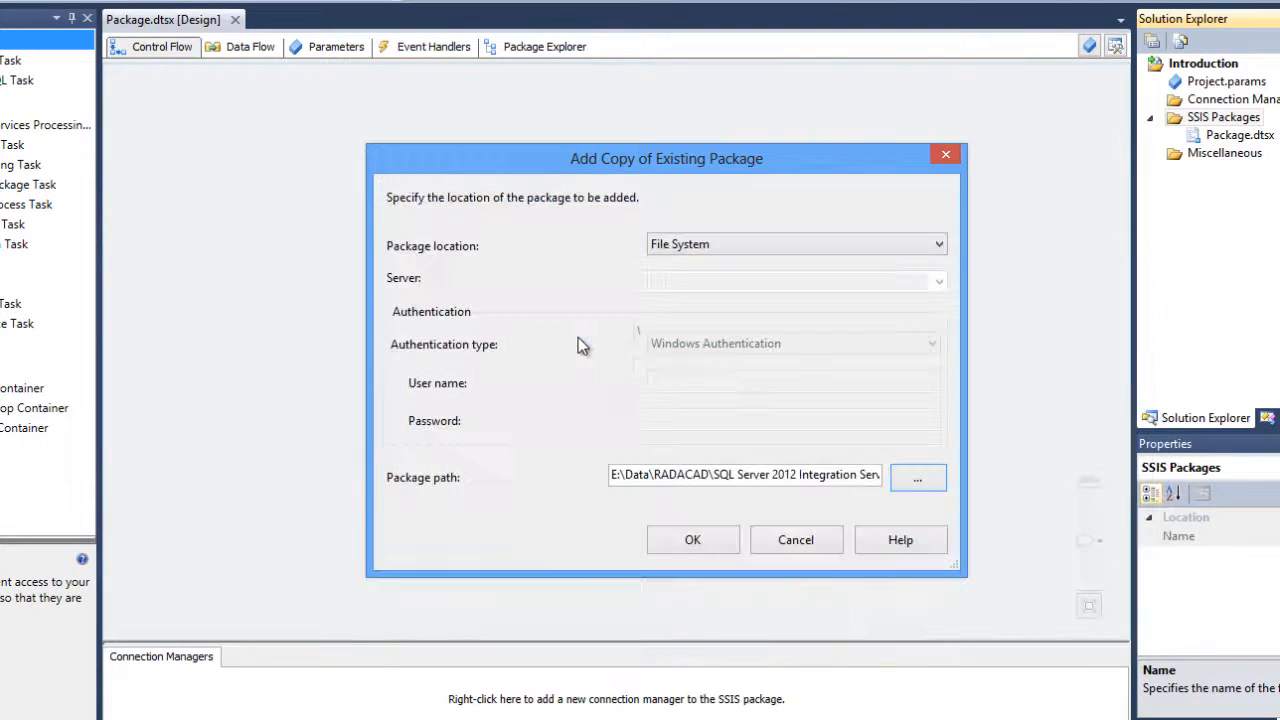
click(680, 542)
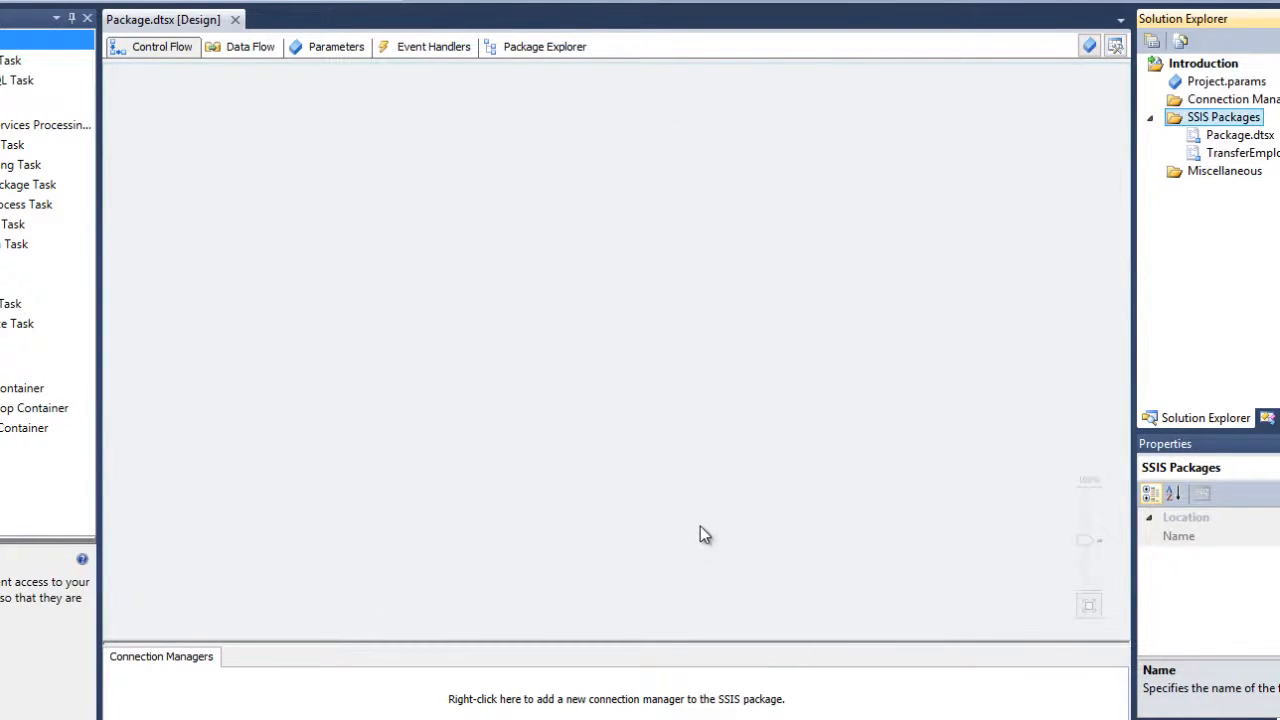
Open the TransferEmployeeSpreadSheetToDB package and move Data Flow Task 1 away from the corner of its control flow.
click(1228, 154)
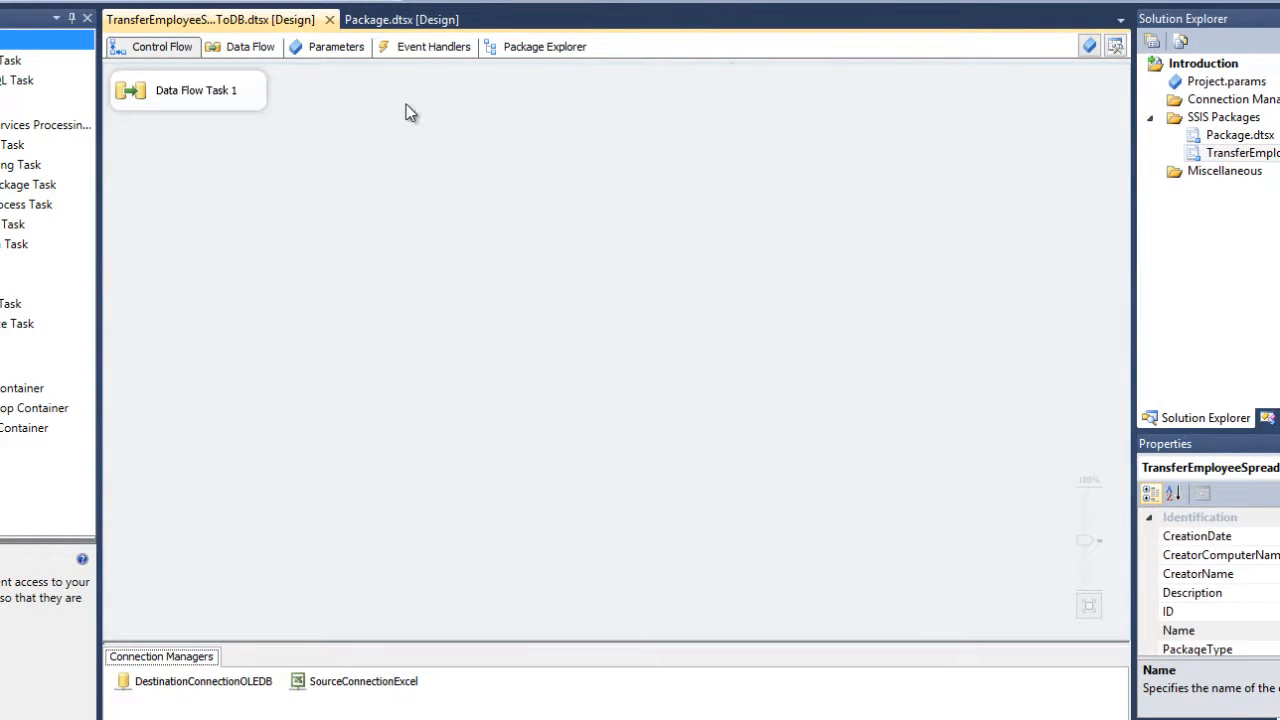
click(174, 90)
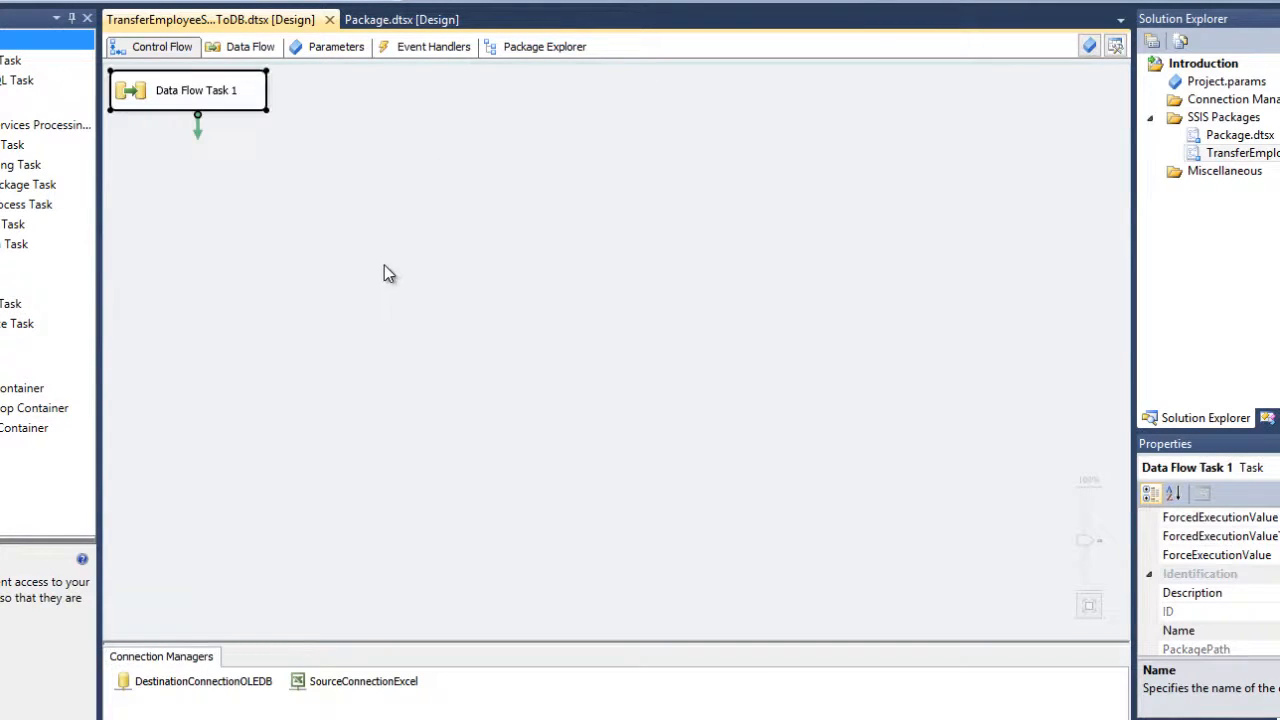
drag(137, 99, 326, 287)
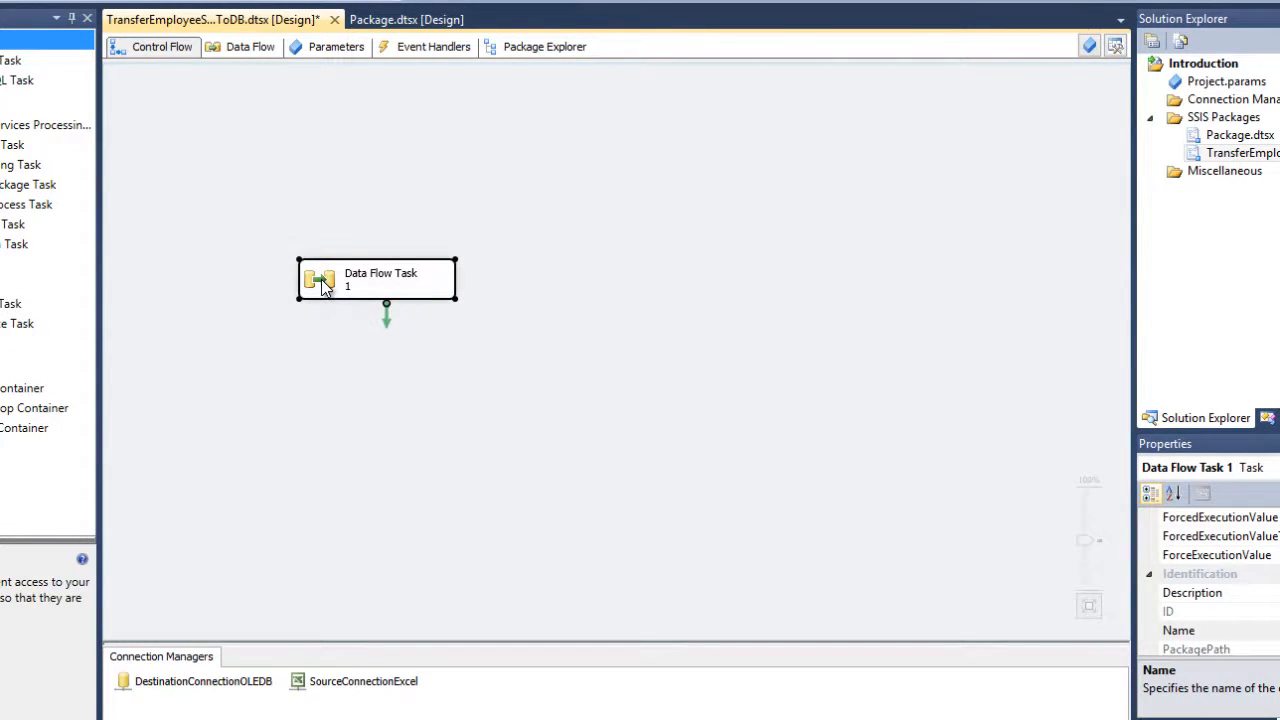
click(320, 222)
Open the data flow of Data Flow Task 1 and check the connection settings of its Excel source, without changing them.
double_click(315, 285)
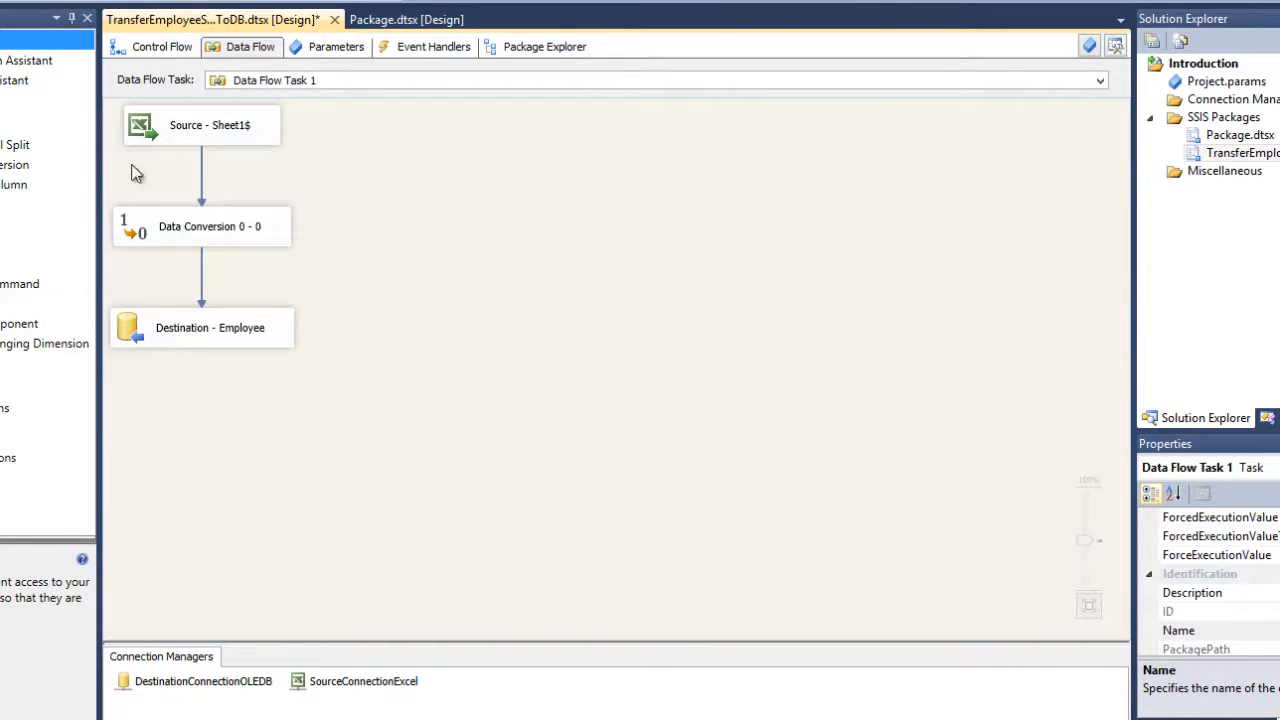
click(180, 130)
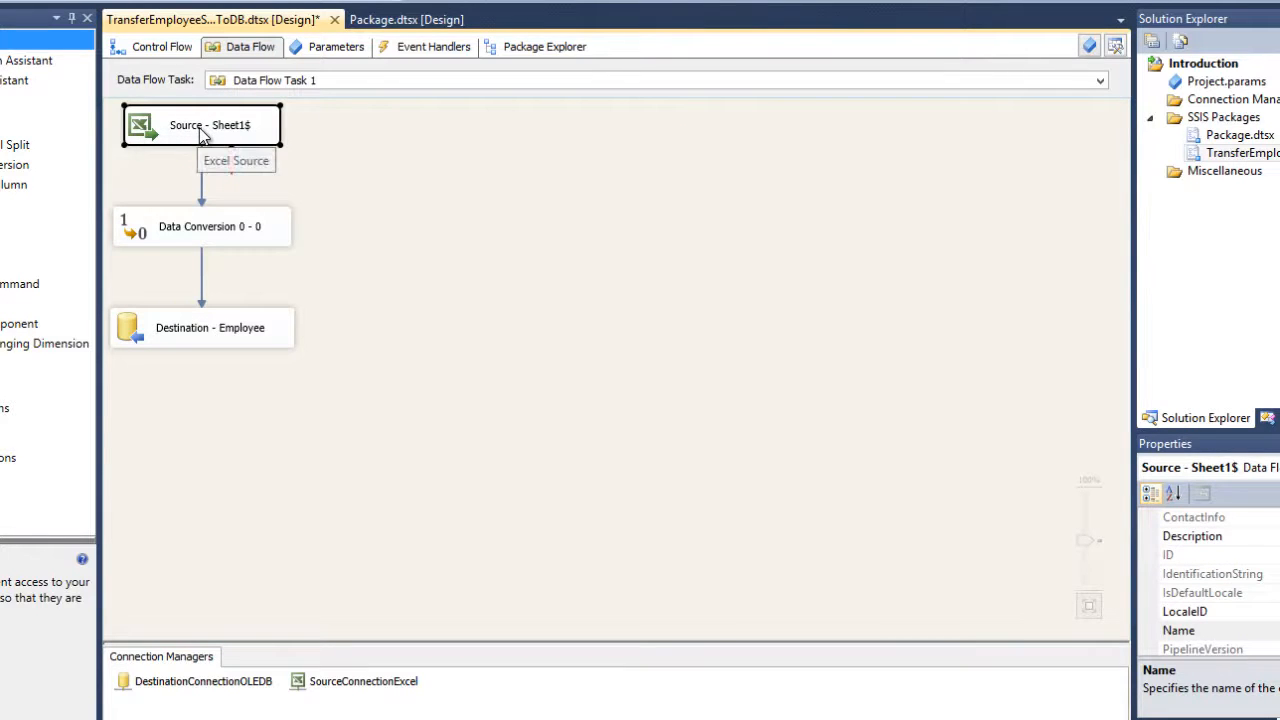
double_click(188, 133)
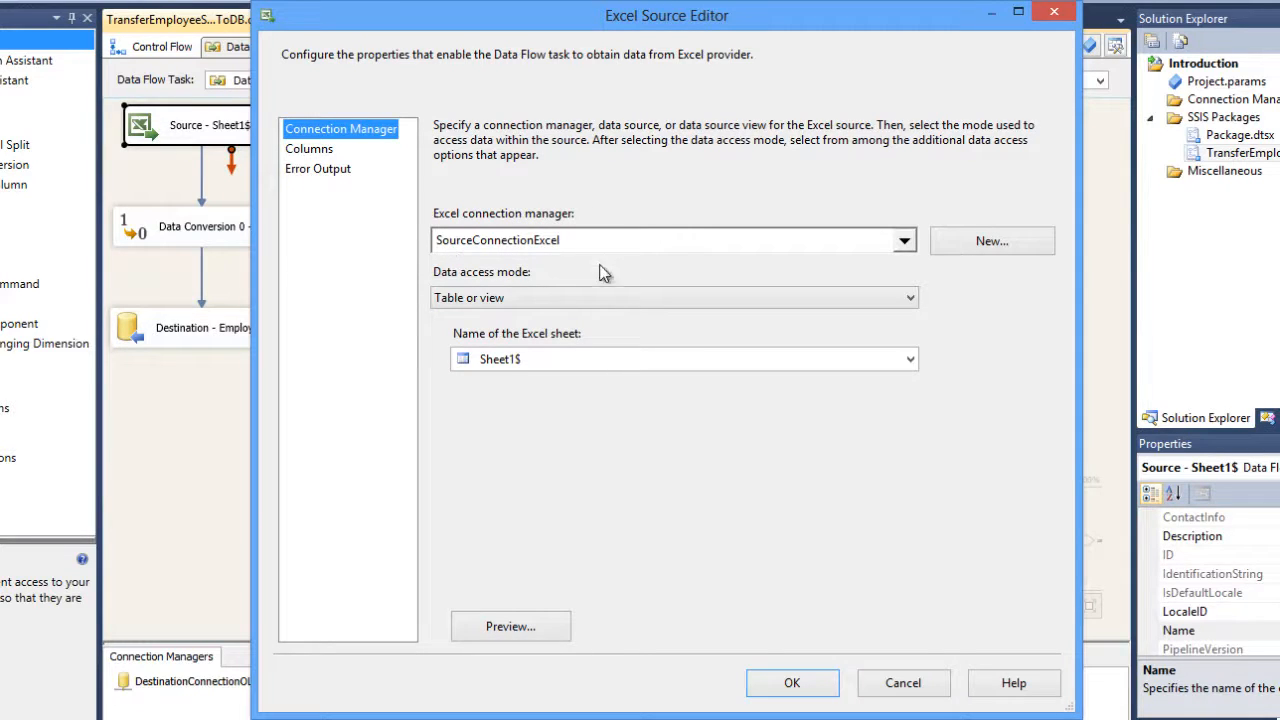
click(906, 686)
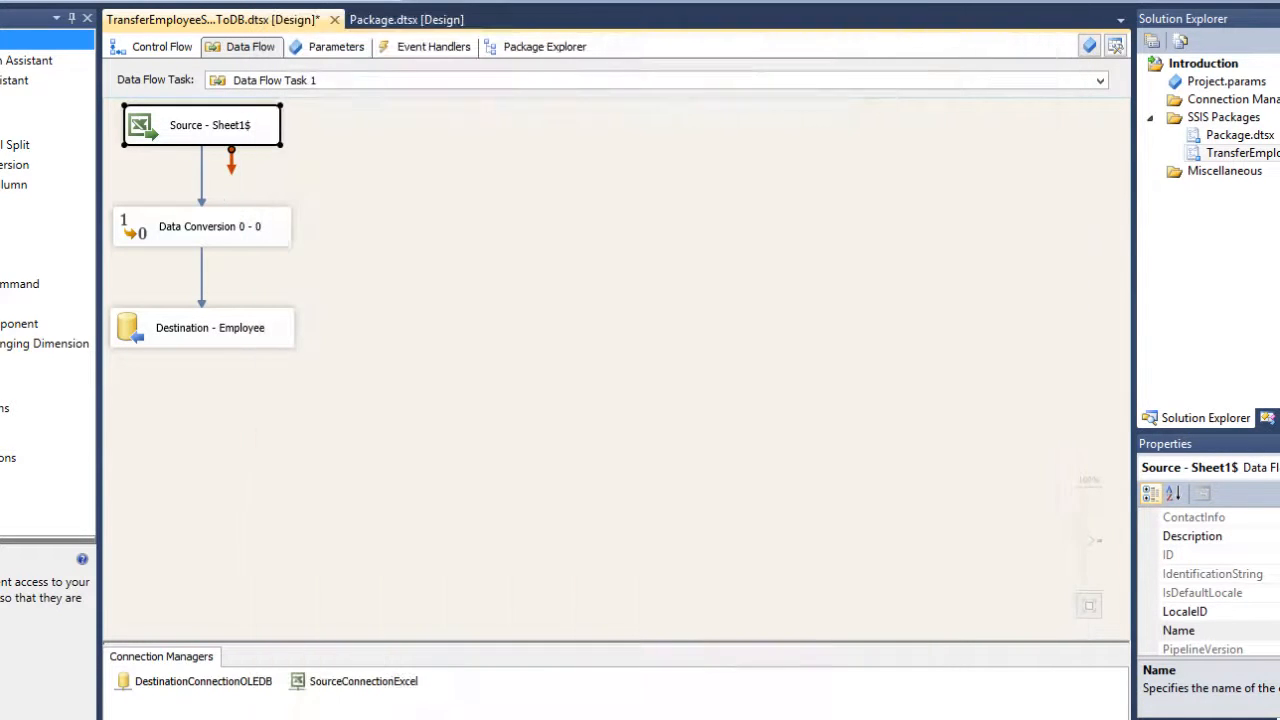
Check the Excel file path and version used by the SourceConnectionExcel connection manager, leaving the settings as they are.
click(316, 681)
double_click(316, 681)
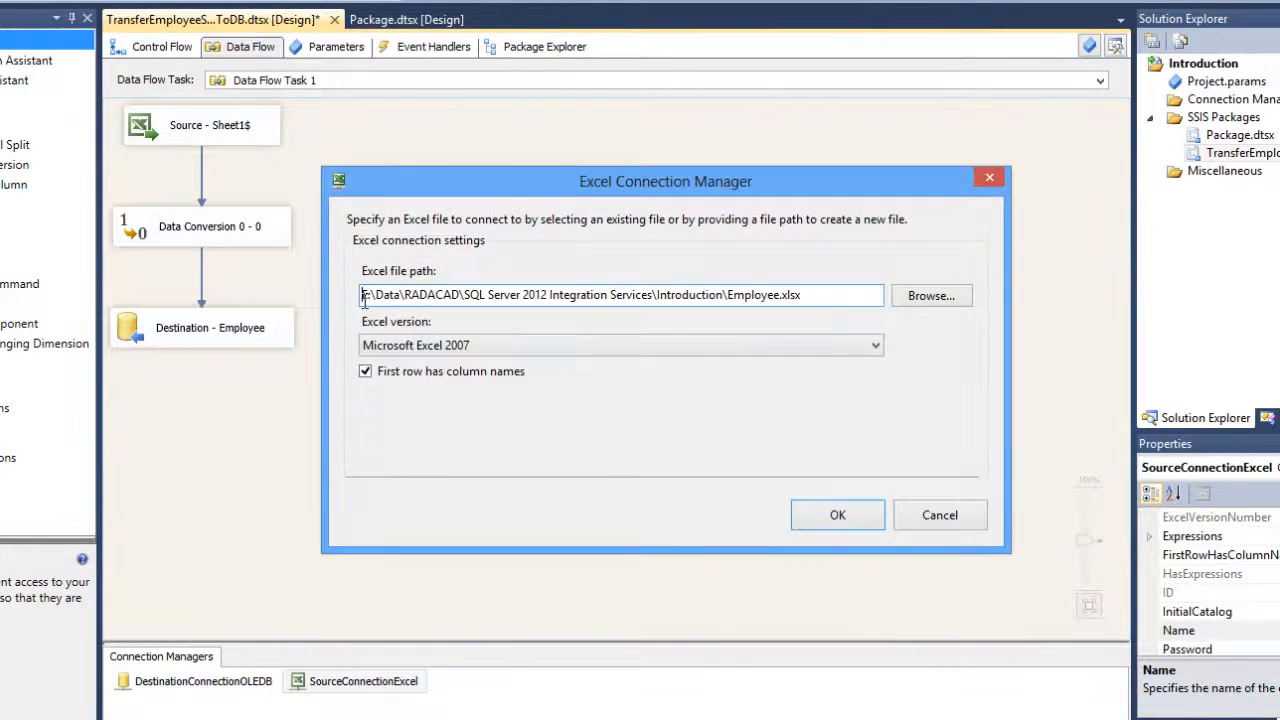
click(930, 518)
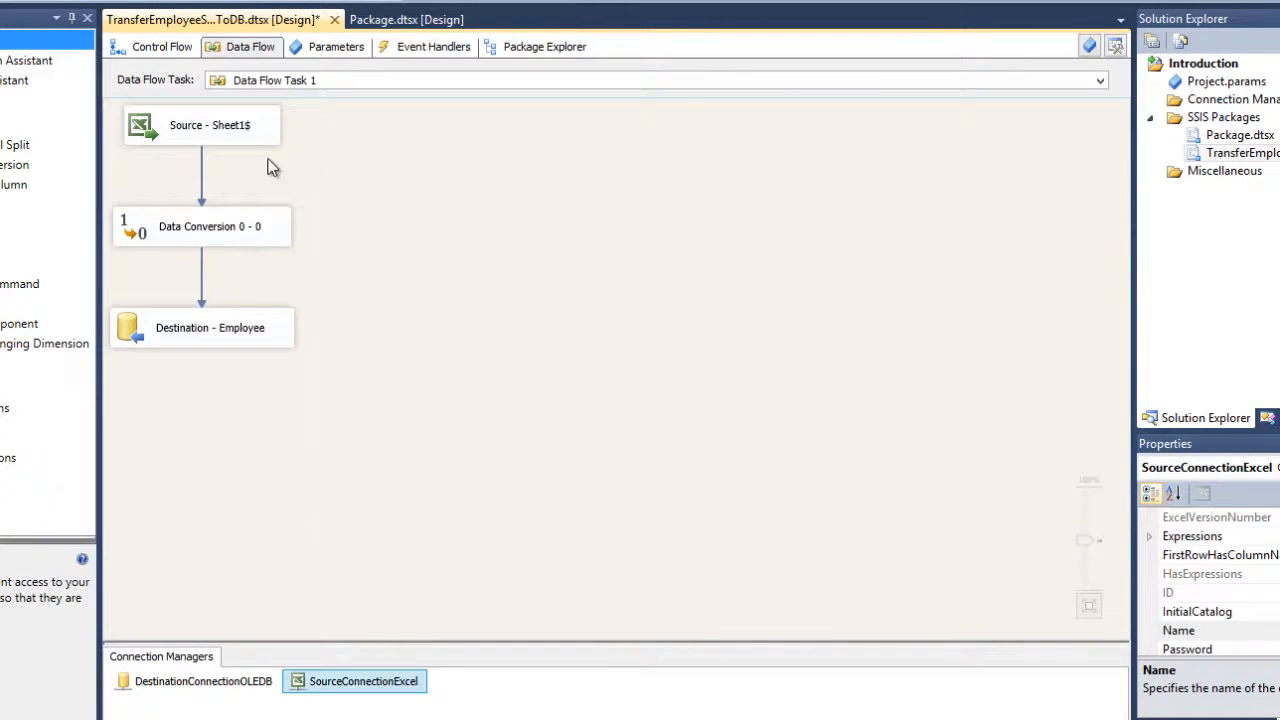
Review the external and output columns of Source - Sheet1$, leaving the editor without changes.
double_click(186, 133)
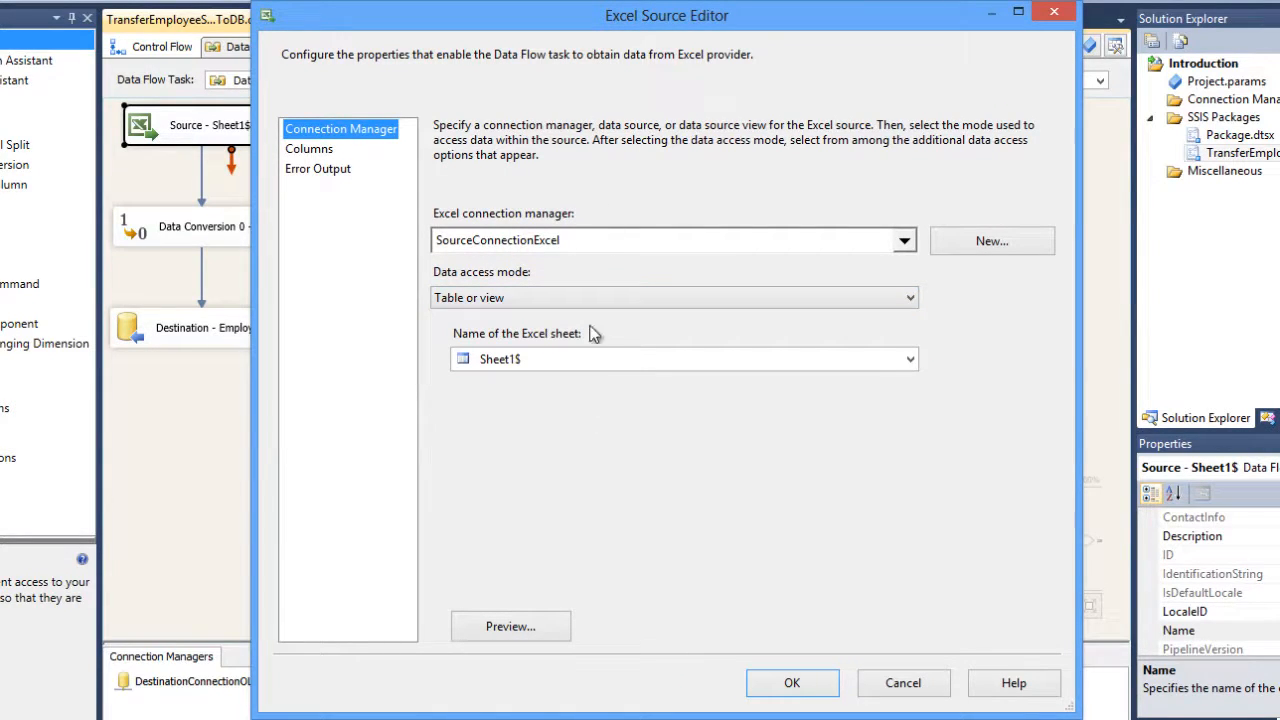
click(300, 150)
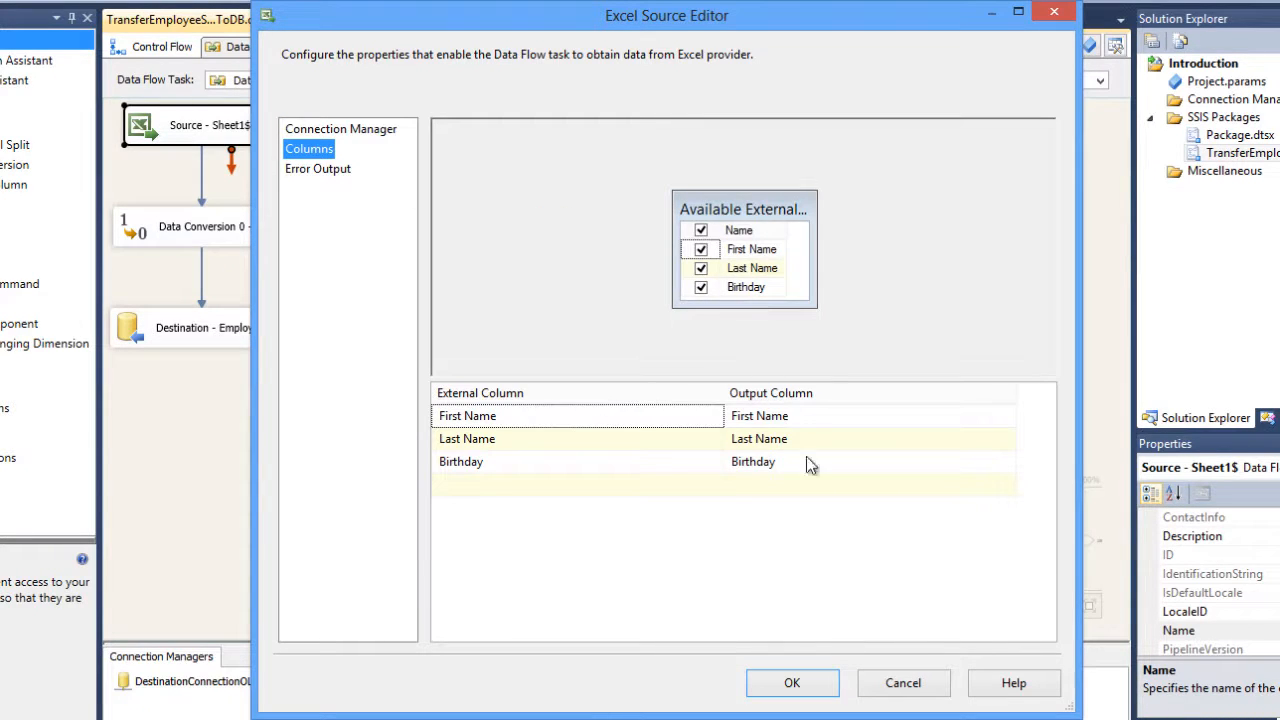
click(900, 688)
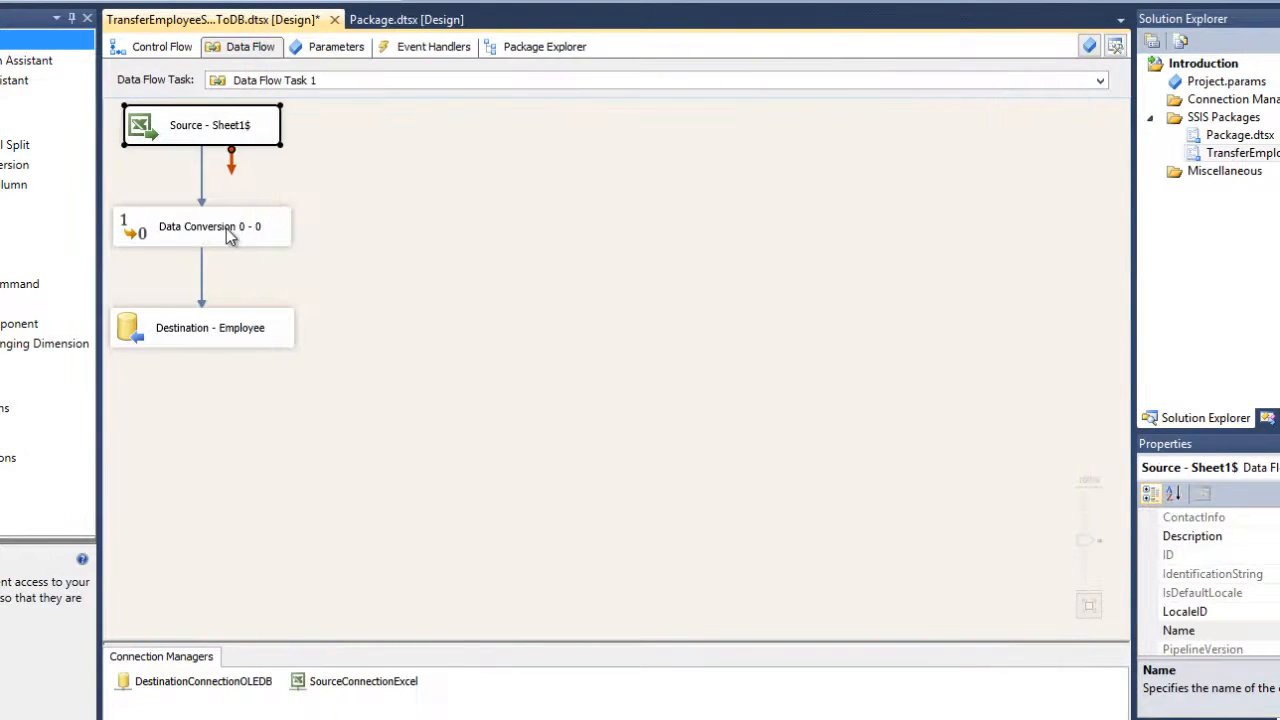
Examine the input columns, output aliases and target data types of Data Conversion 0 - 0, without applying changes.
click(226, 234)
double_click(170, 233)
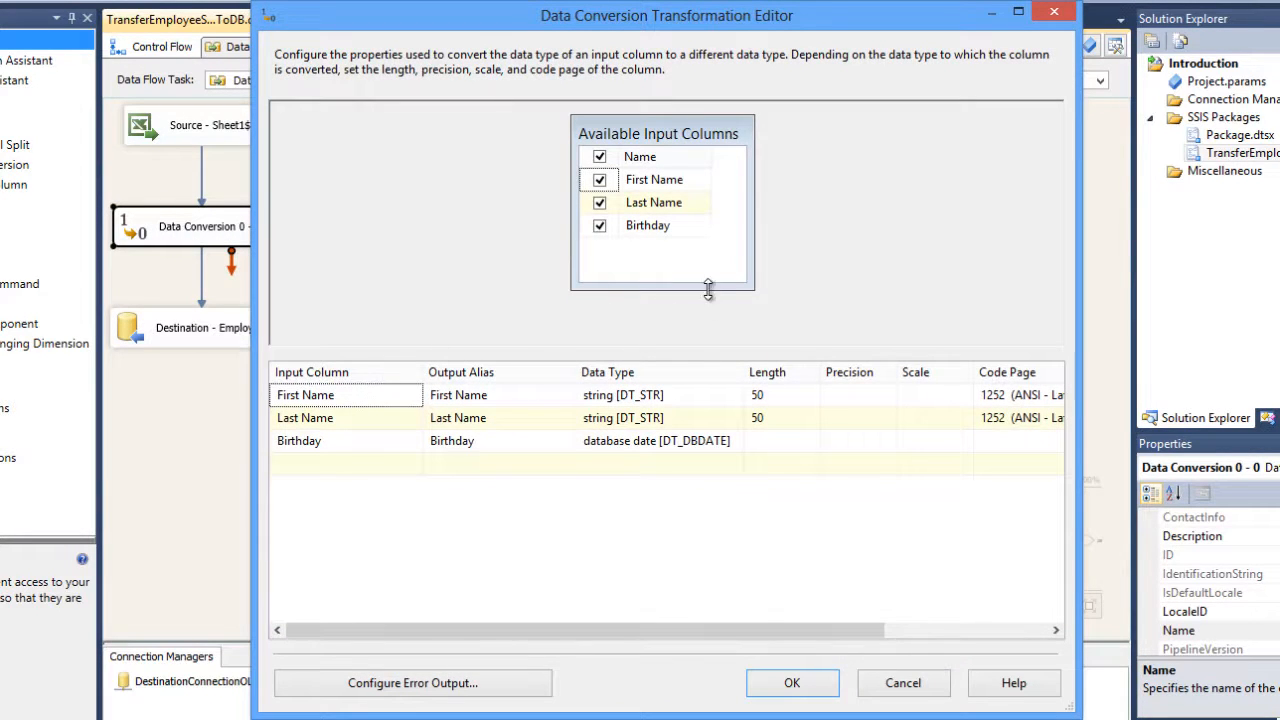
drag(713, 631, 646, 628)
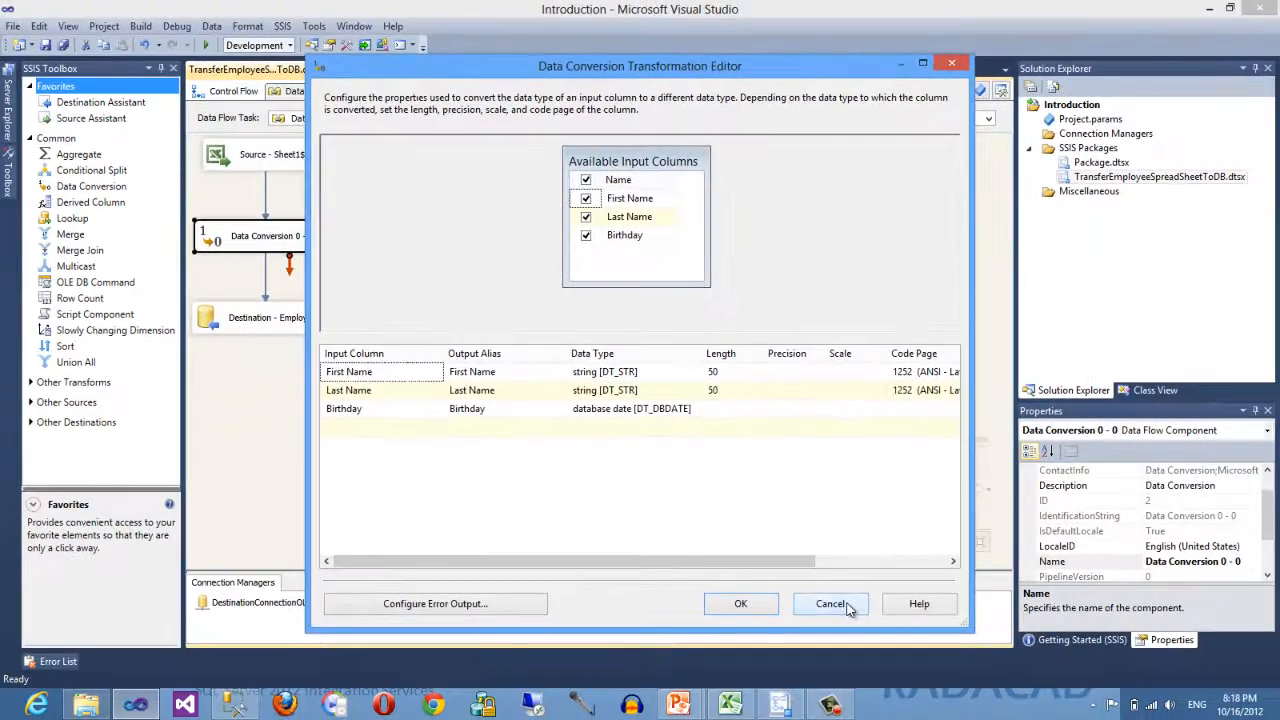
click(830, 604)
Check the connection, access mode and target table of Destination - Employee, closing the editor without changes.
click(274, 330)
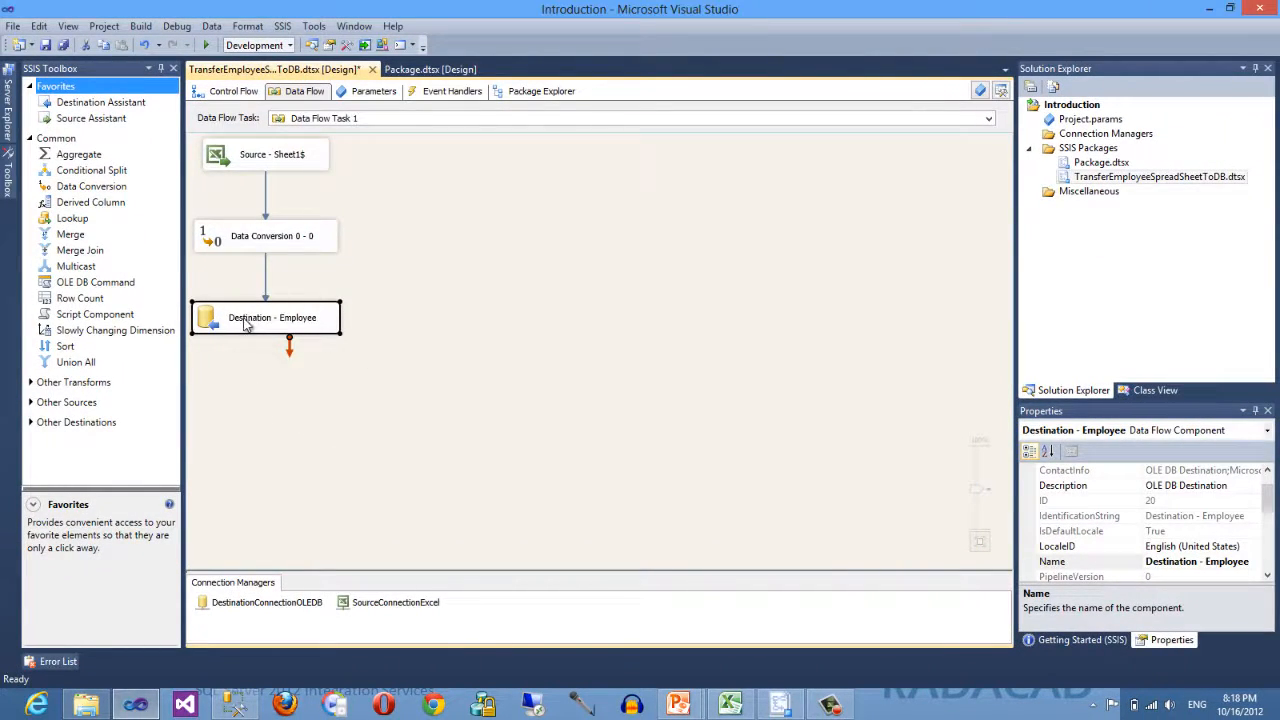
double_click(245, 325)
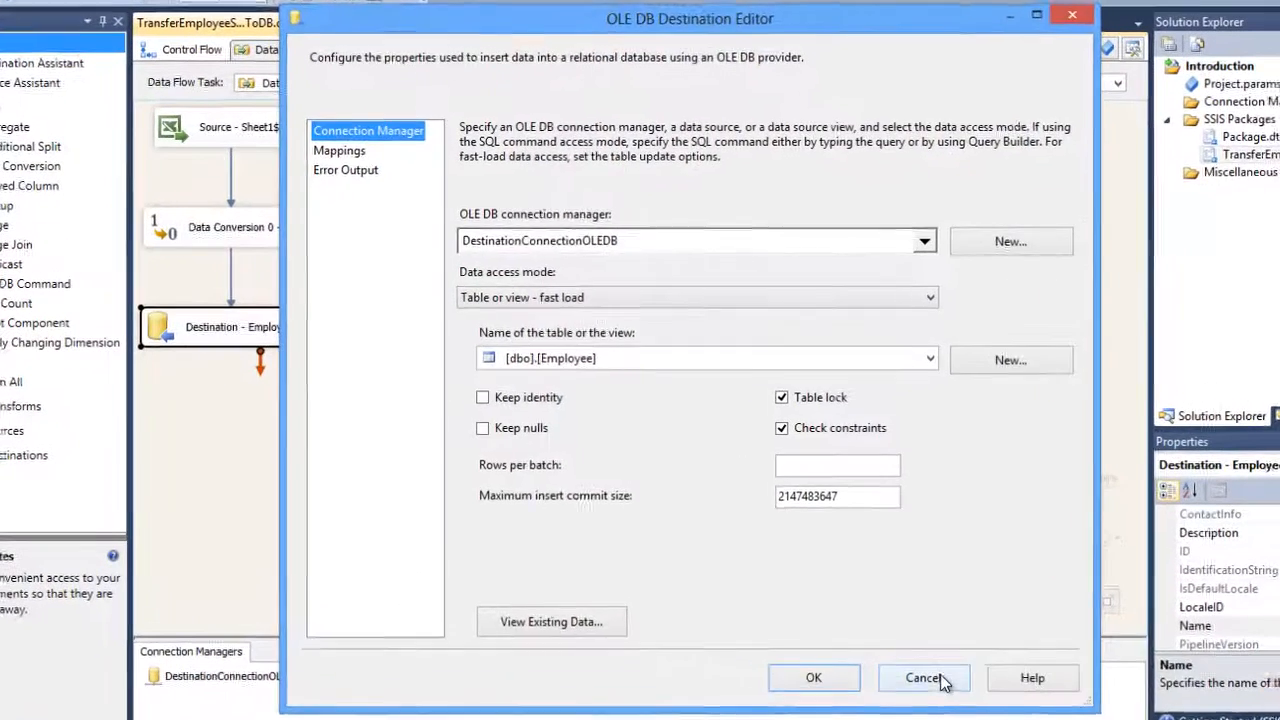
click(830, 603)
Check the server, authentication and database used by the DestinationConnectionOLEDB connection manager, leaving the settings as they are.
click(253, 685)
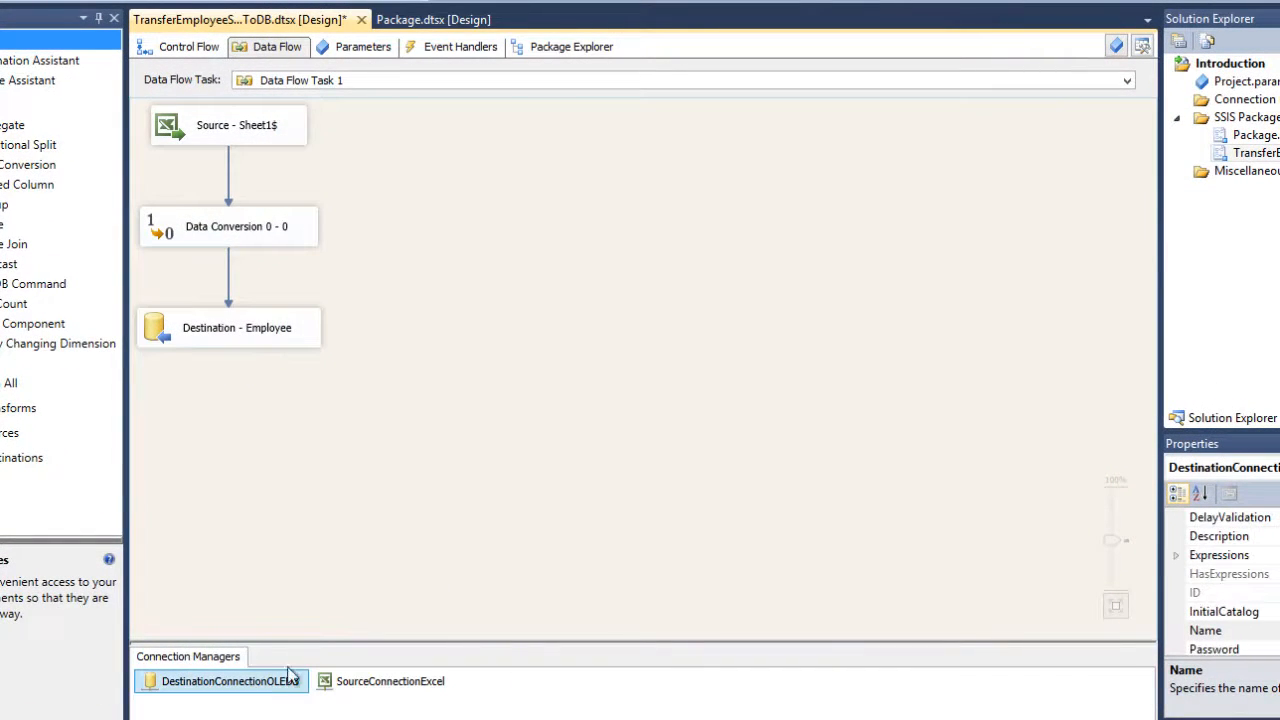
double_click(200, 683)
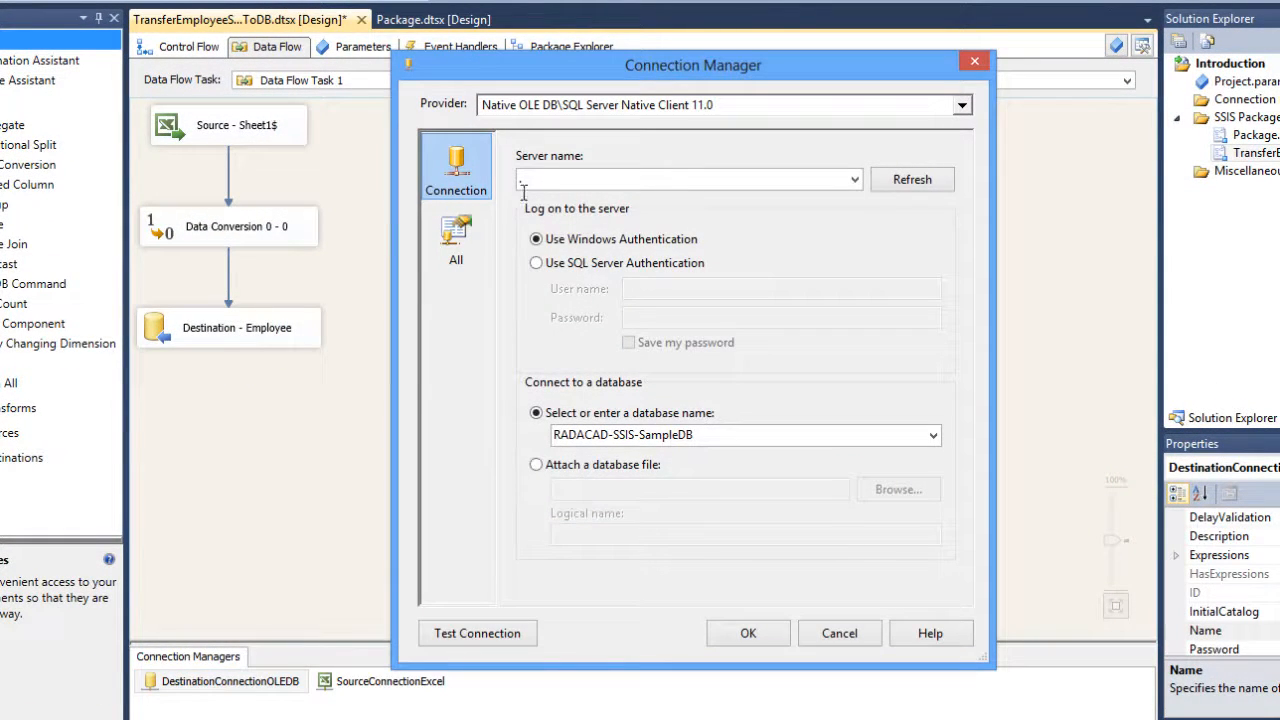
click(550, 178)
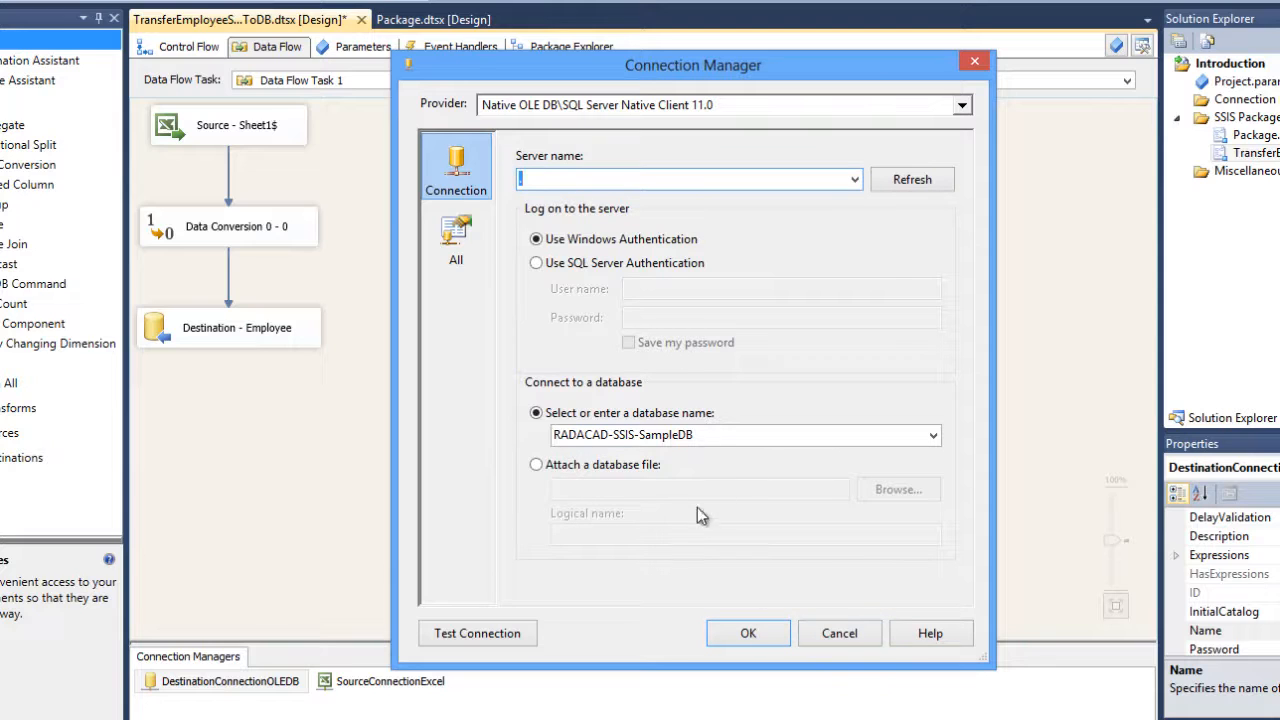
click(838, 634)
Review the input-to-destination column mappings of Destination - Employee without changing them, and return to the package's control flow.
double_click(221, 336)
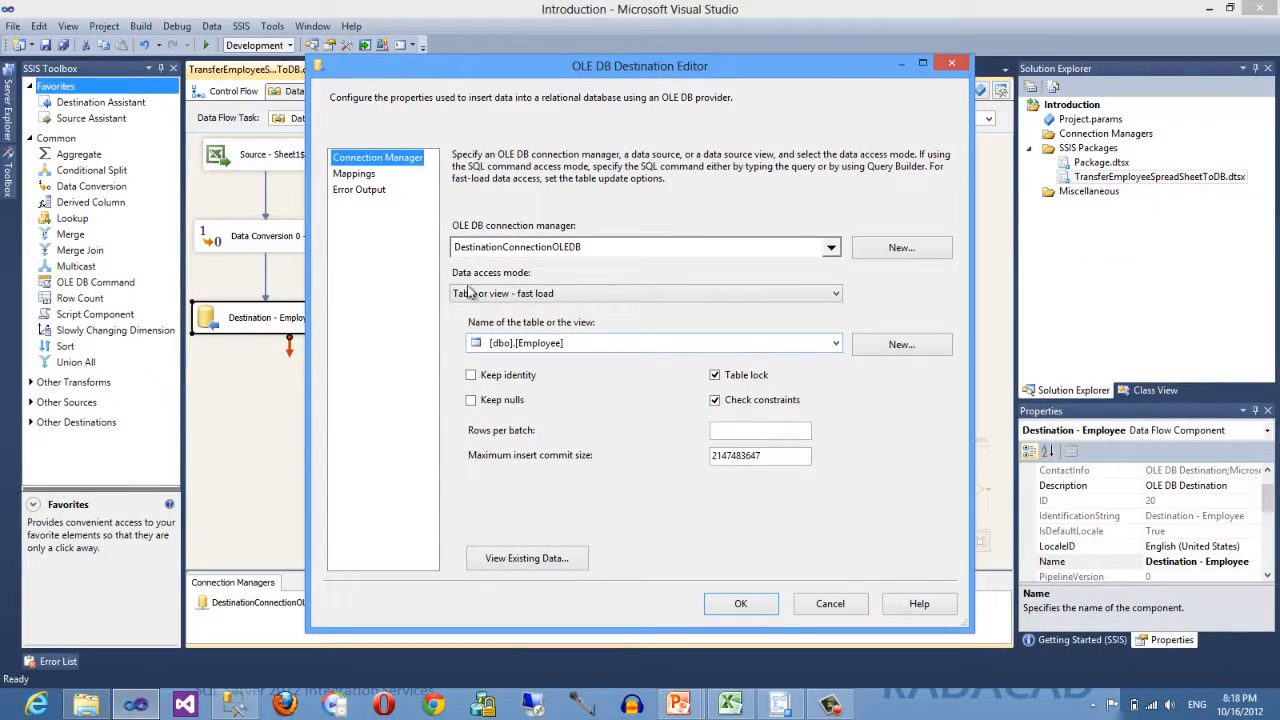
click(366, 177)
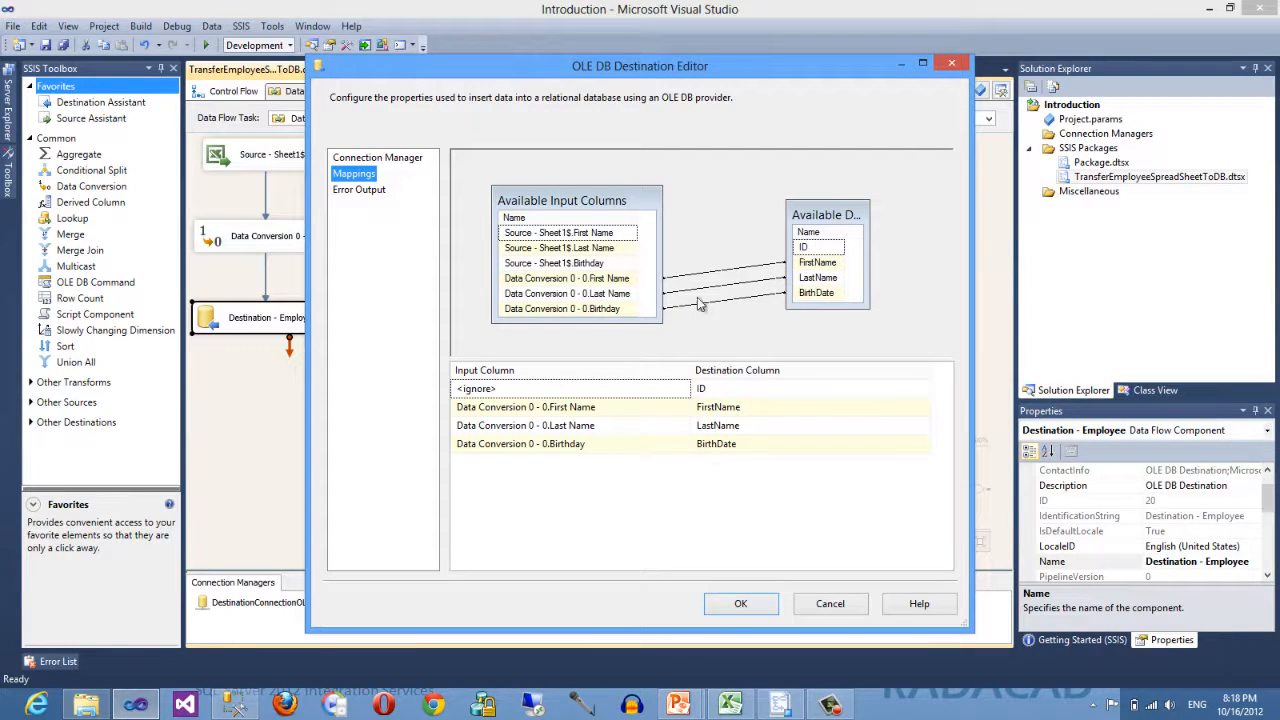
click(838, 606)
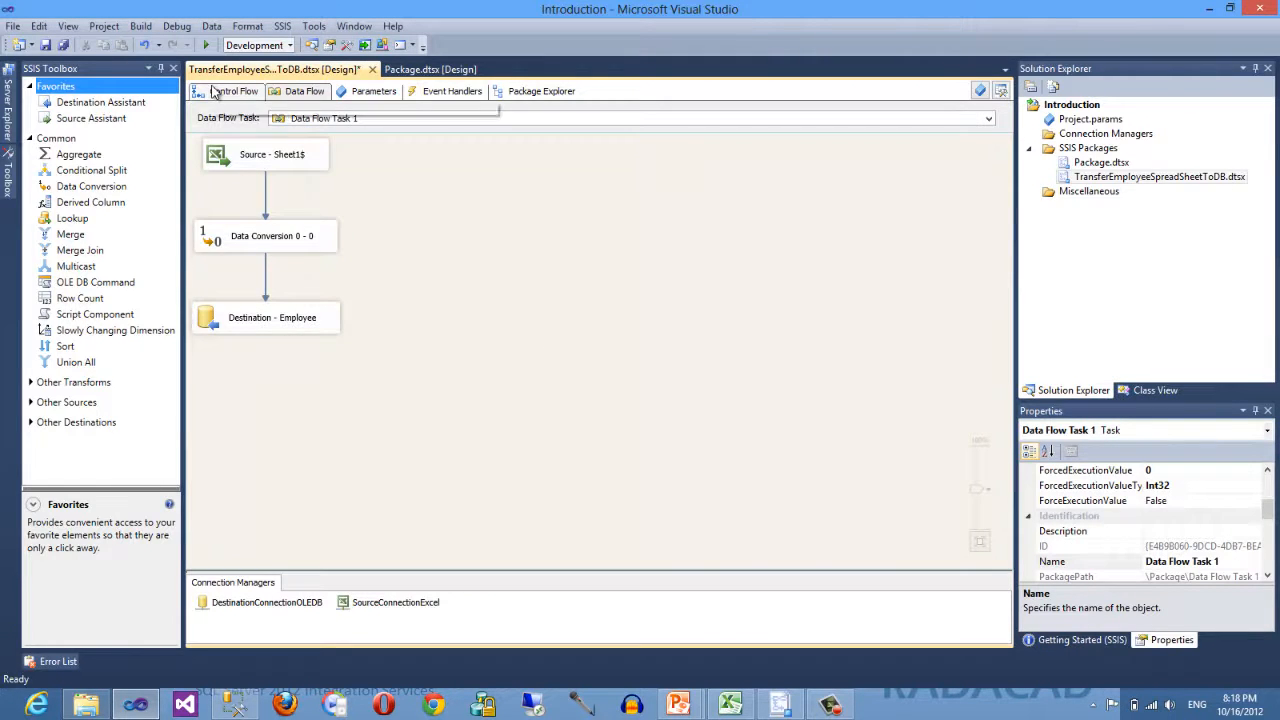
click(215, 91)
click(401, 152)
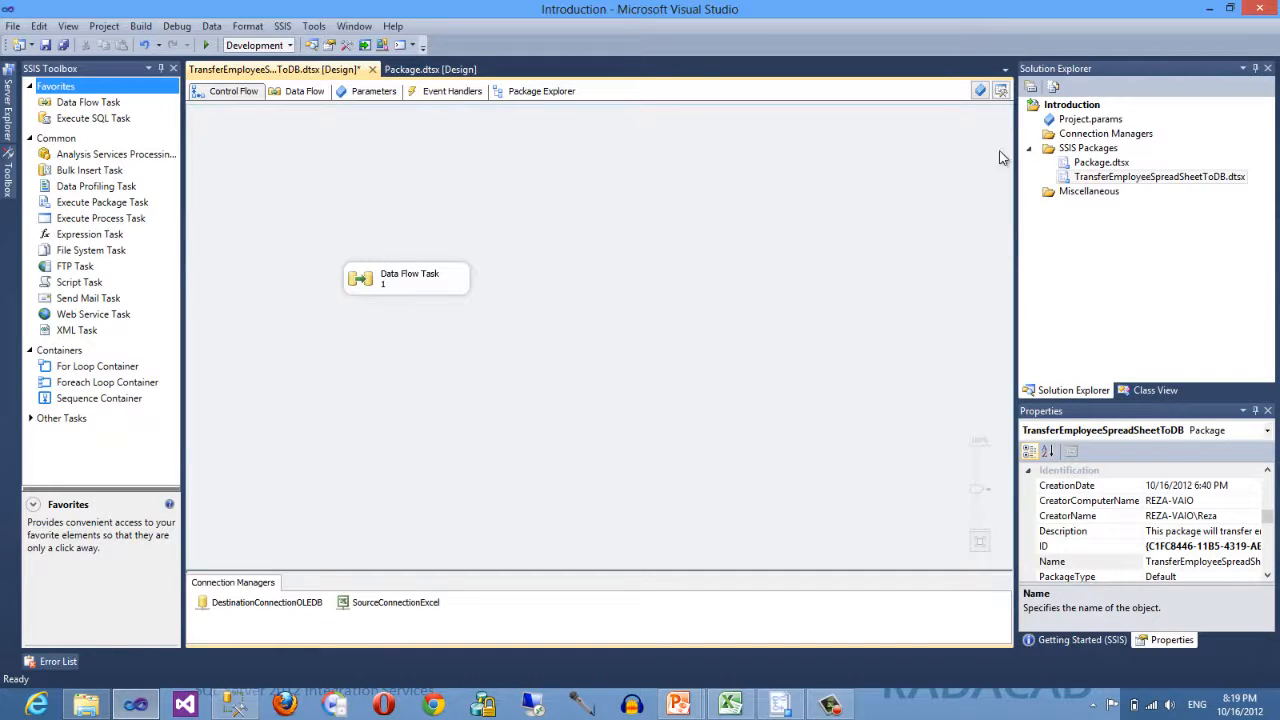
Open Package.dtsx, add a Data Flow Task to its control flow and open the task's data flow.
right_click(1088, 148)
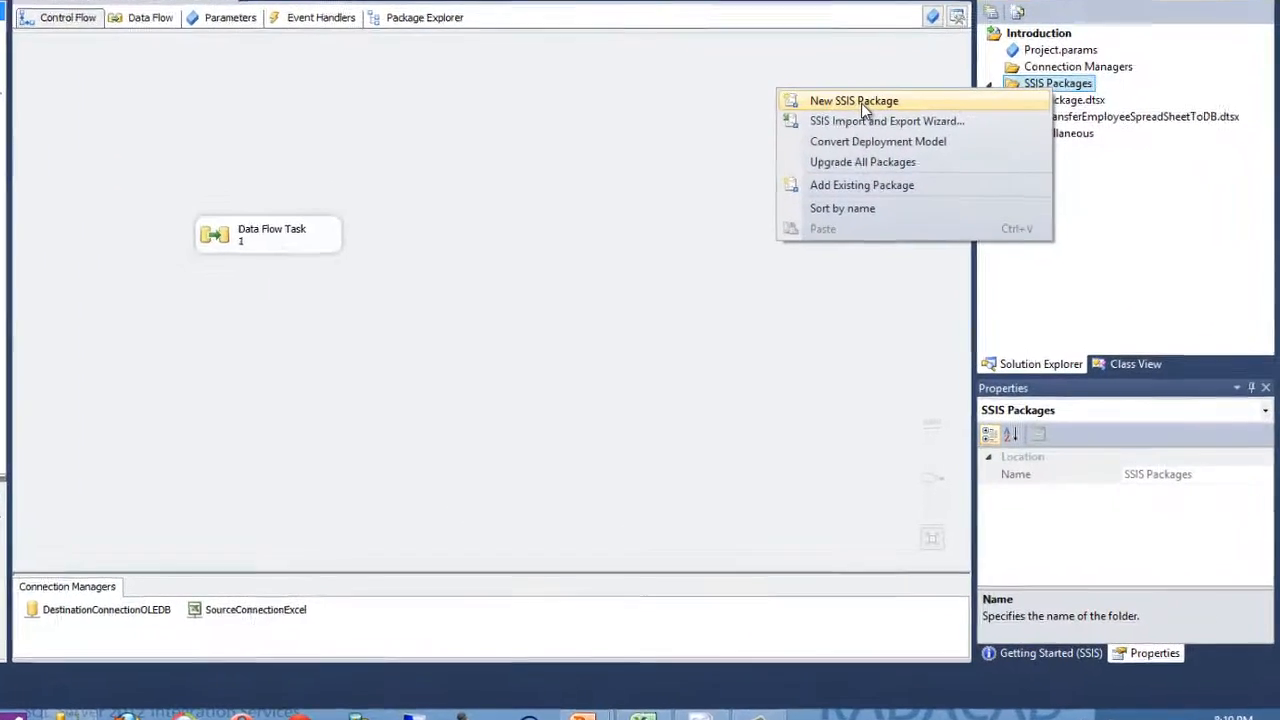
key(Escape)
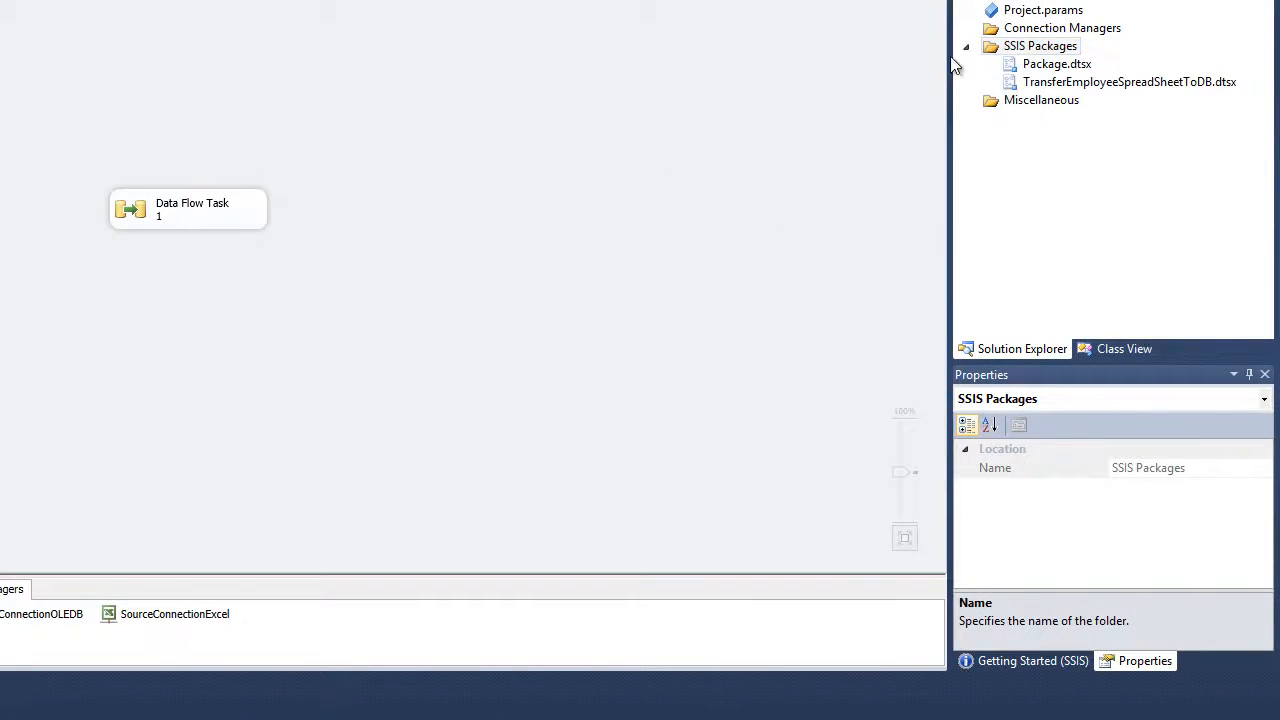
click(1025, 64)
double_click(1025, 64)
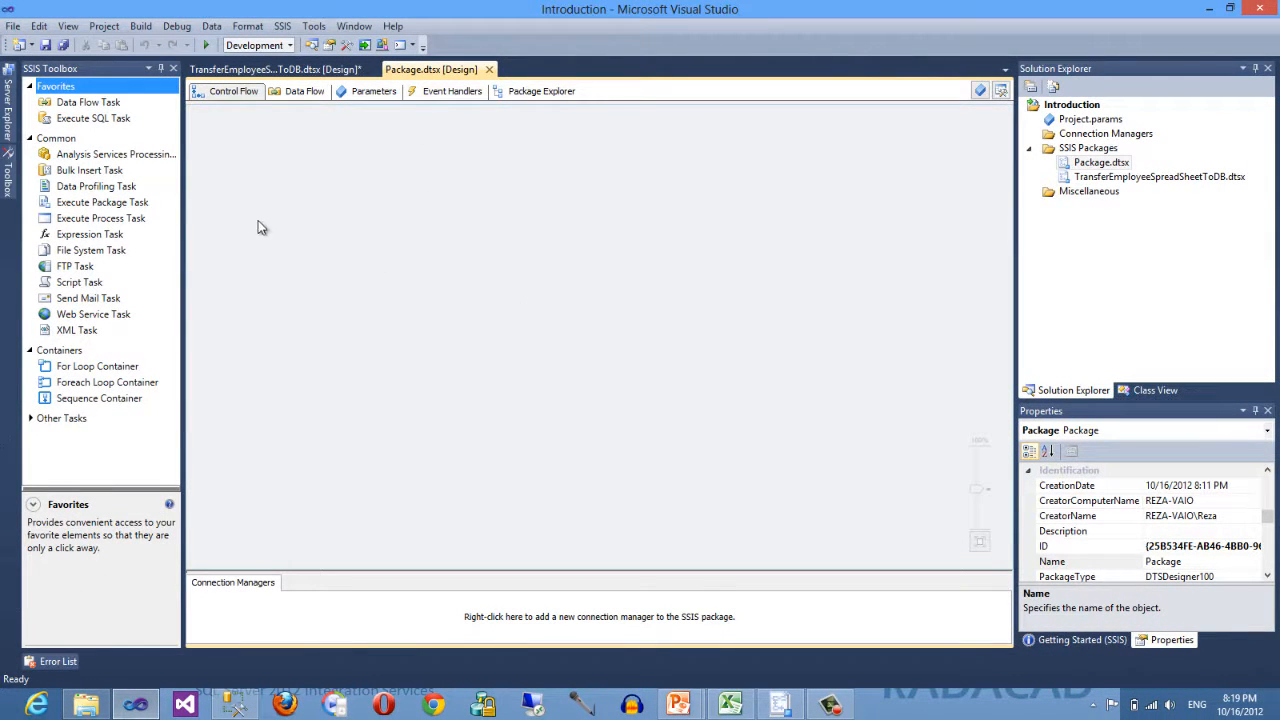
drag(54, 106, 388, 258)
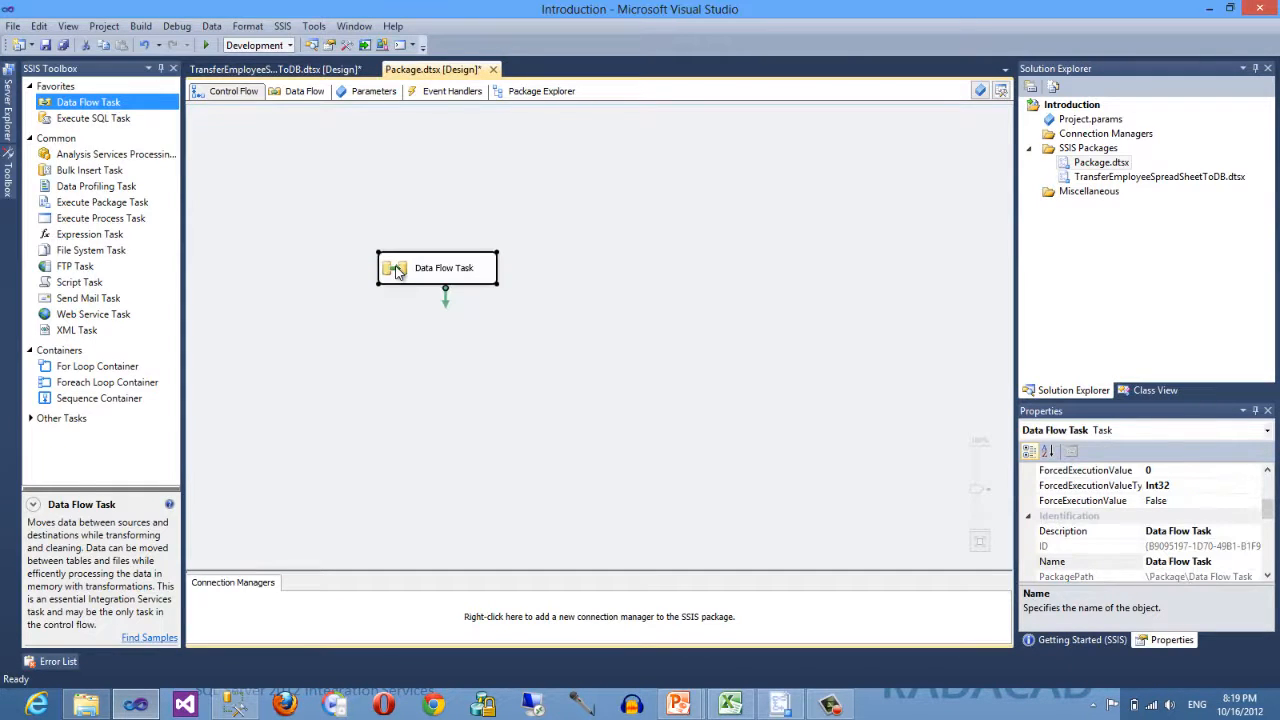
double_click(398, 272)
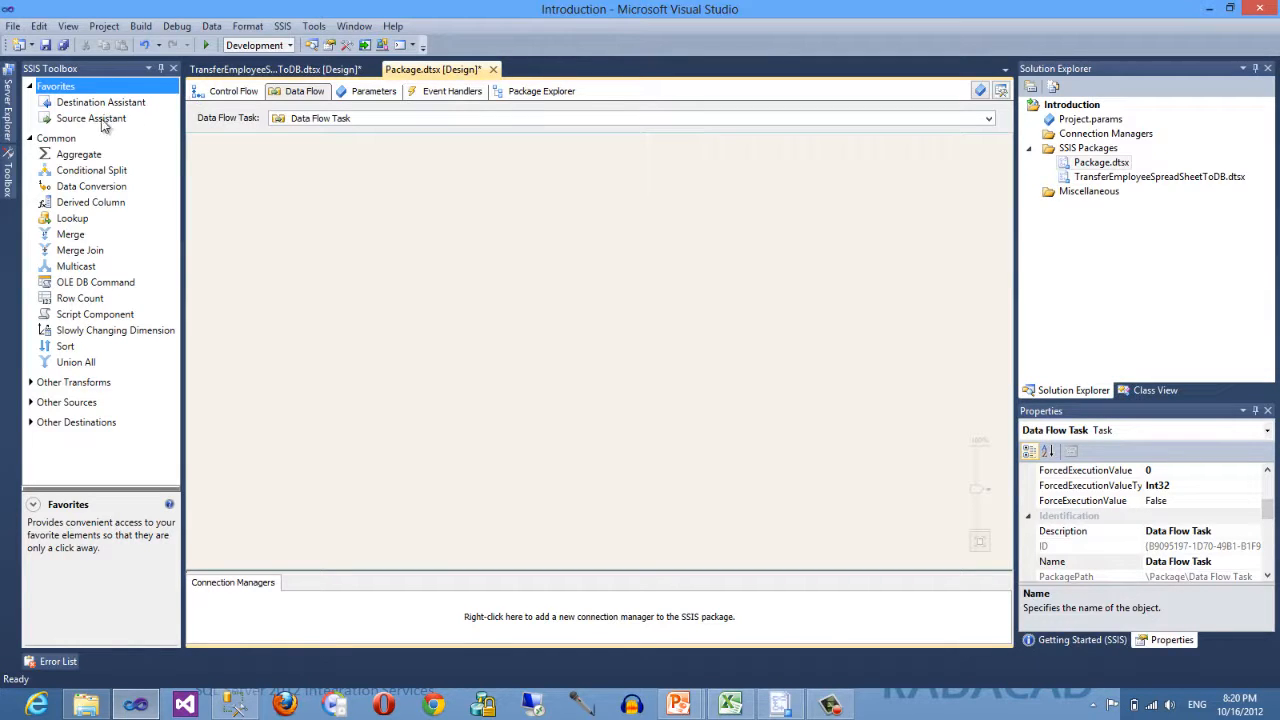
Add an Excel source to the data flow through the Source Assistant, with a new connection manager pointing to Employee.xlsx.
click(72, 119)
drag(59, 119, 411, 231)
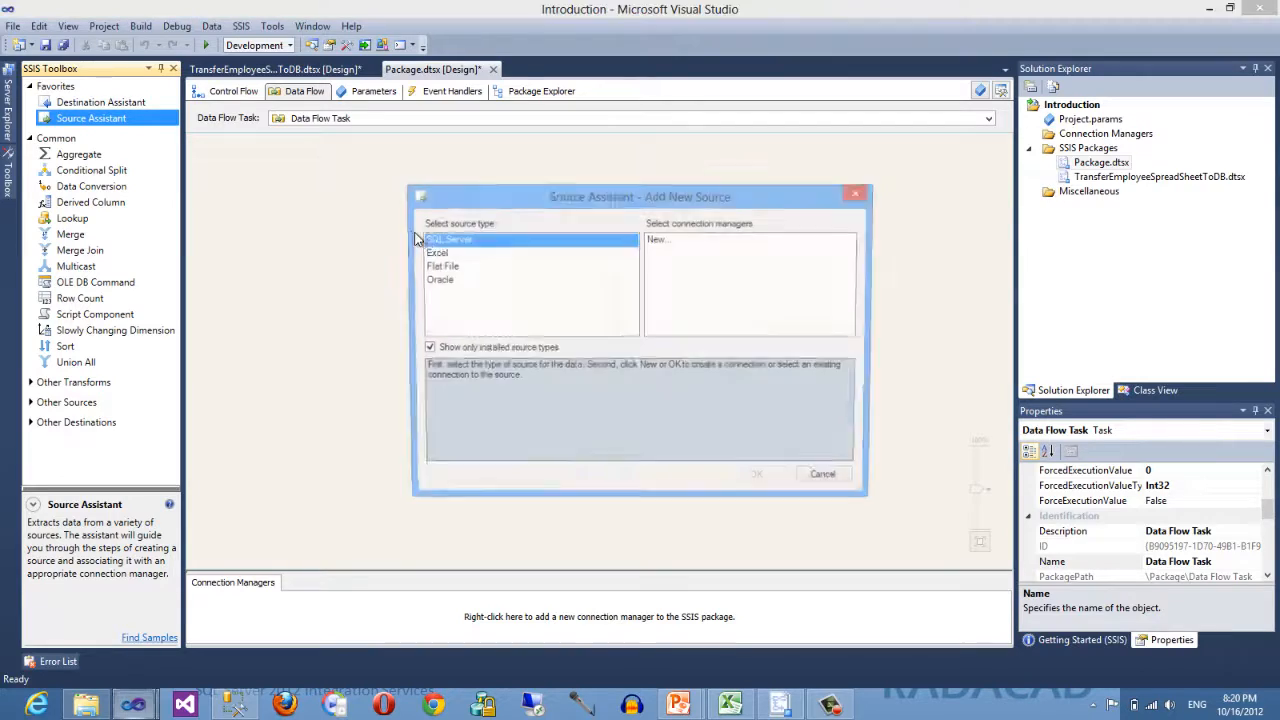
click(436, 254)
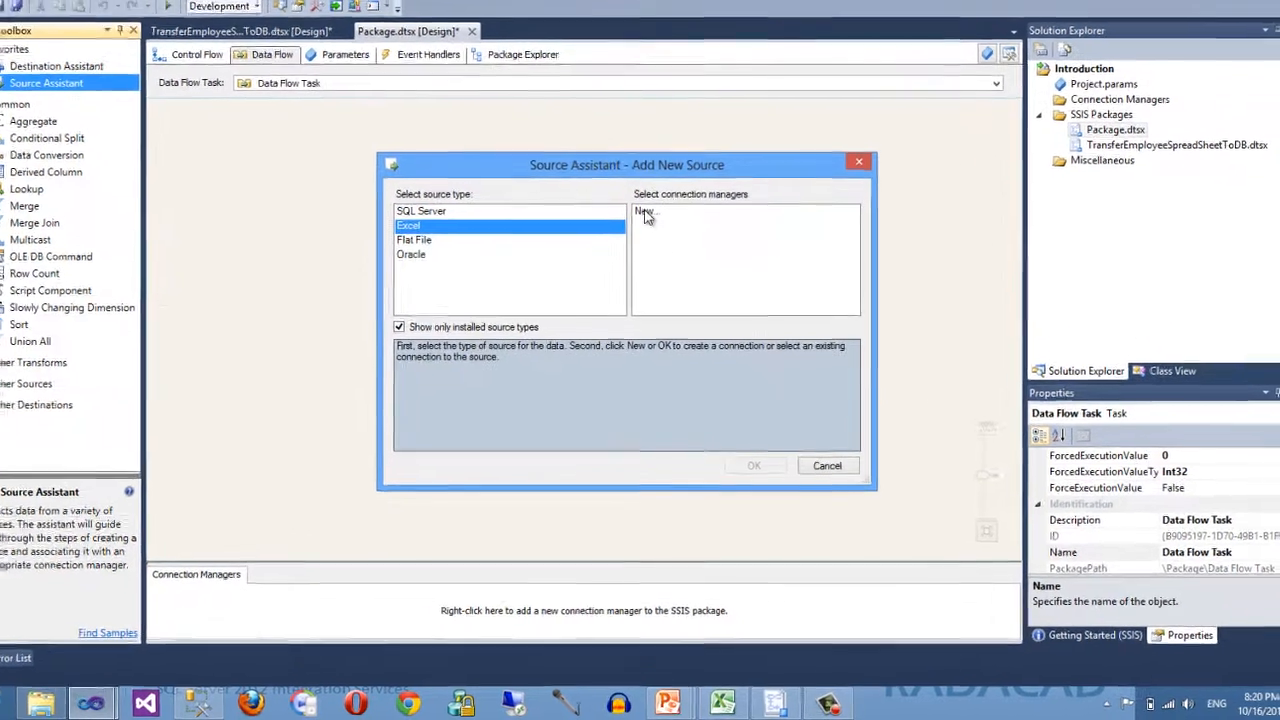
double_click(656, 240)
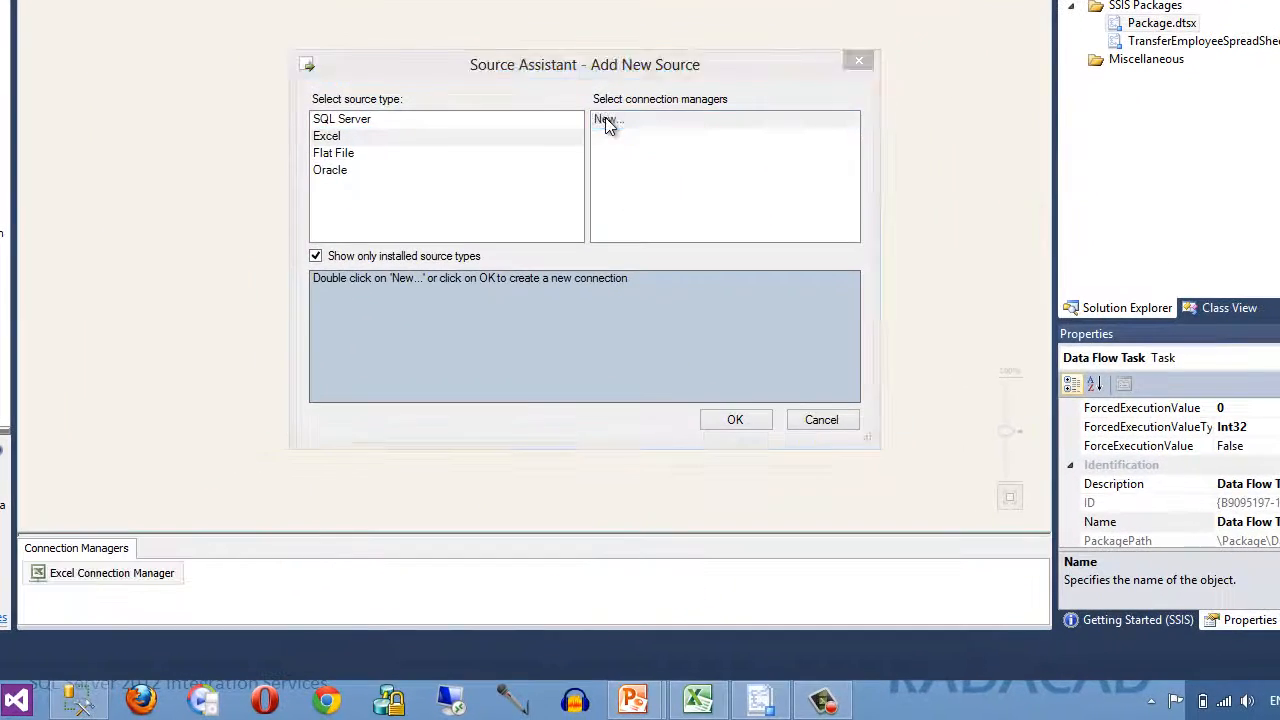
drag(477, 69, 473, 179)
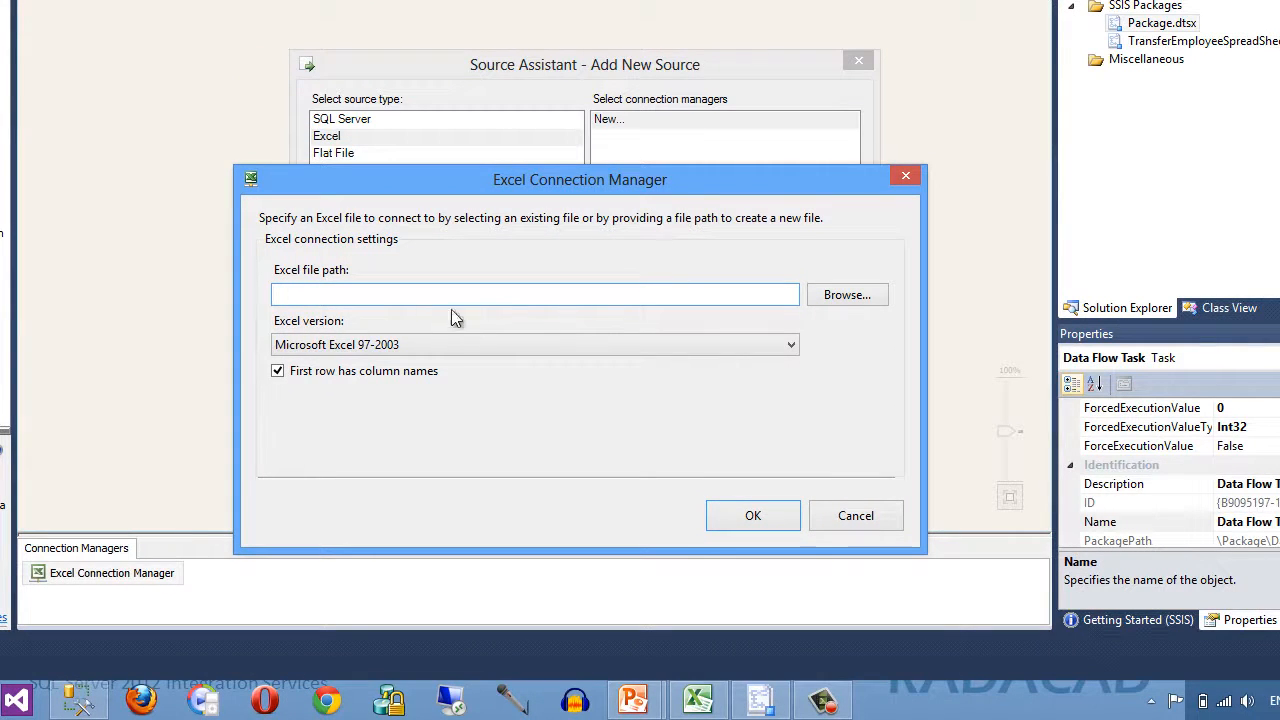
click(852, 294)
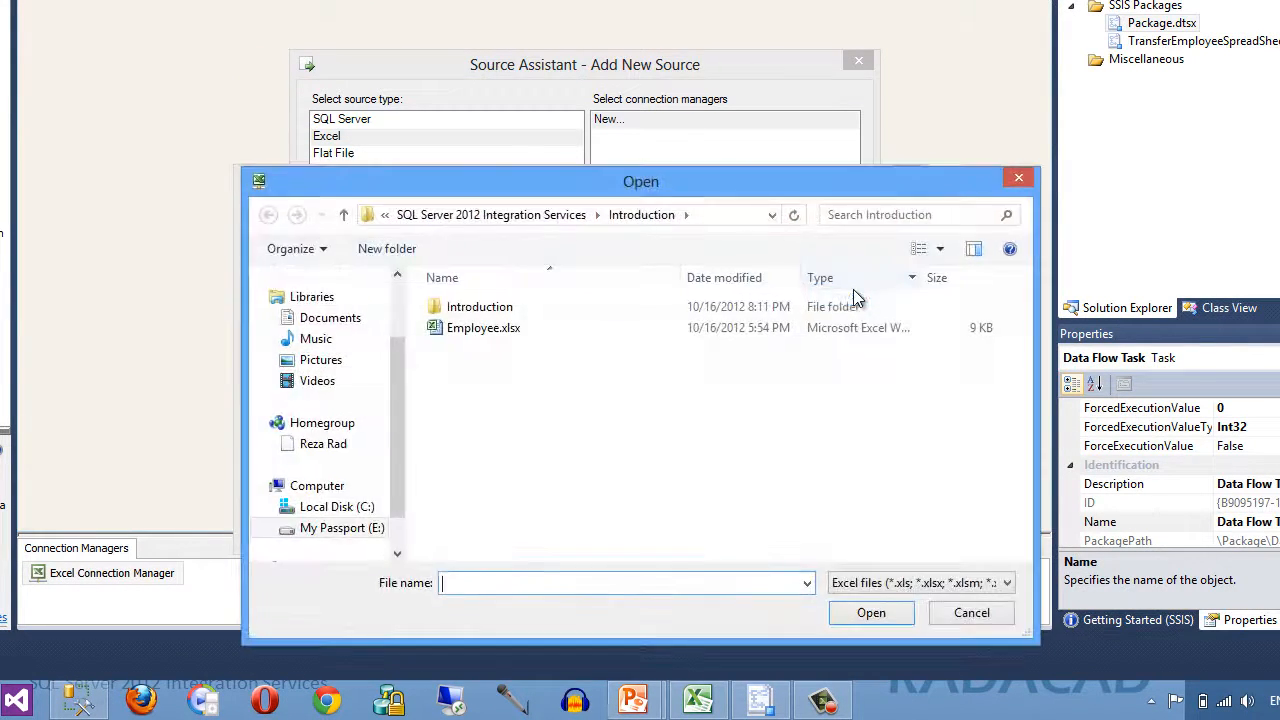
double_click(487, 331)
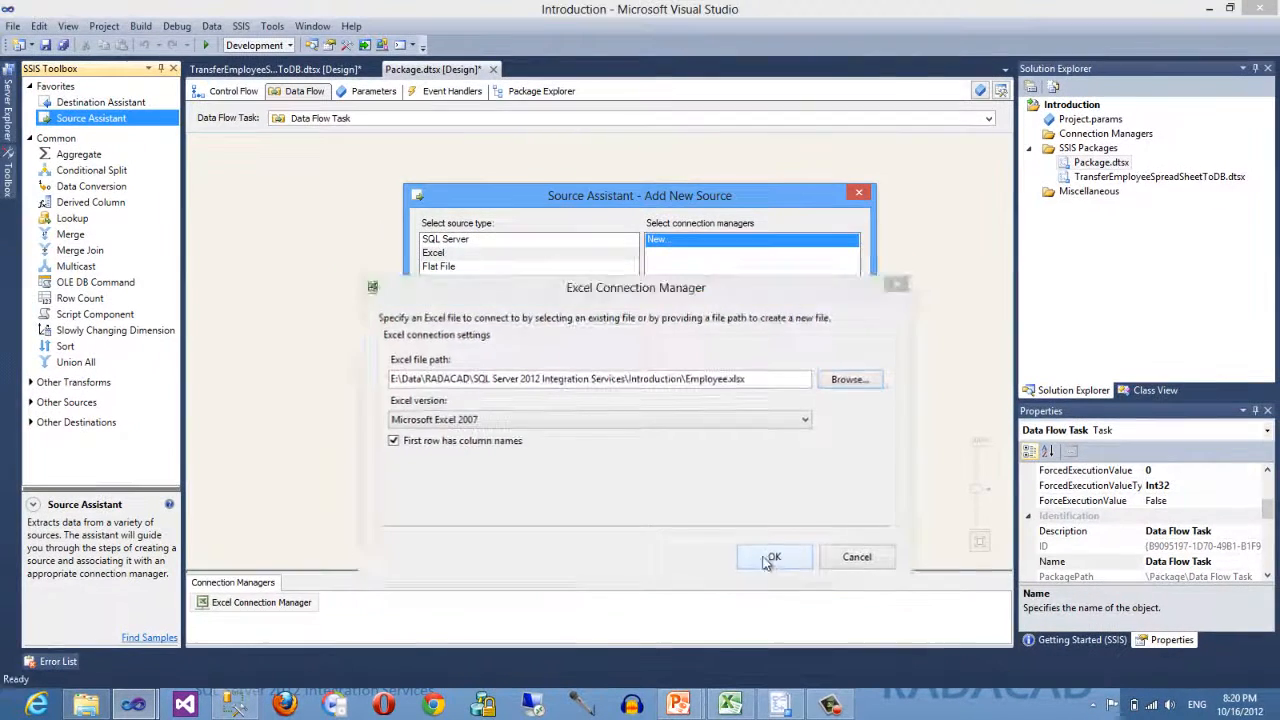
click(753, 515)
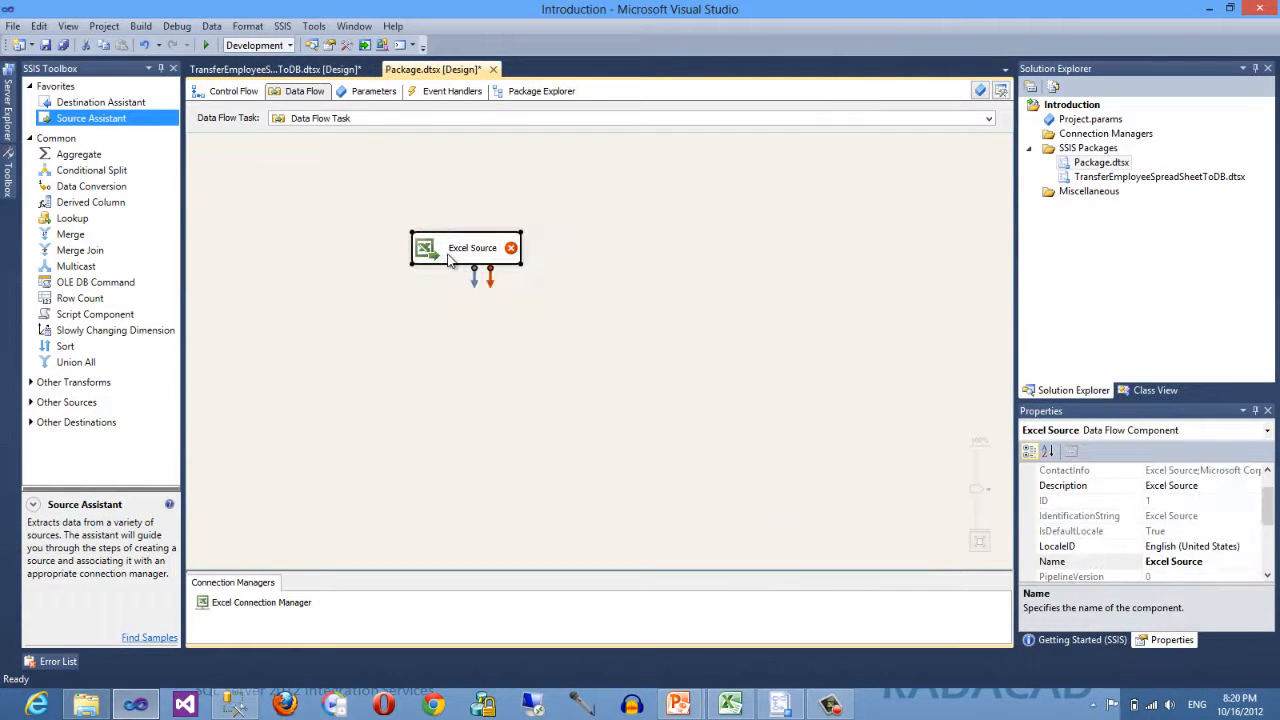
Preview the rows of Sheet1$ through the Excel Source, using the Table or view access mode.
double_click(431, 255)
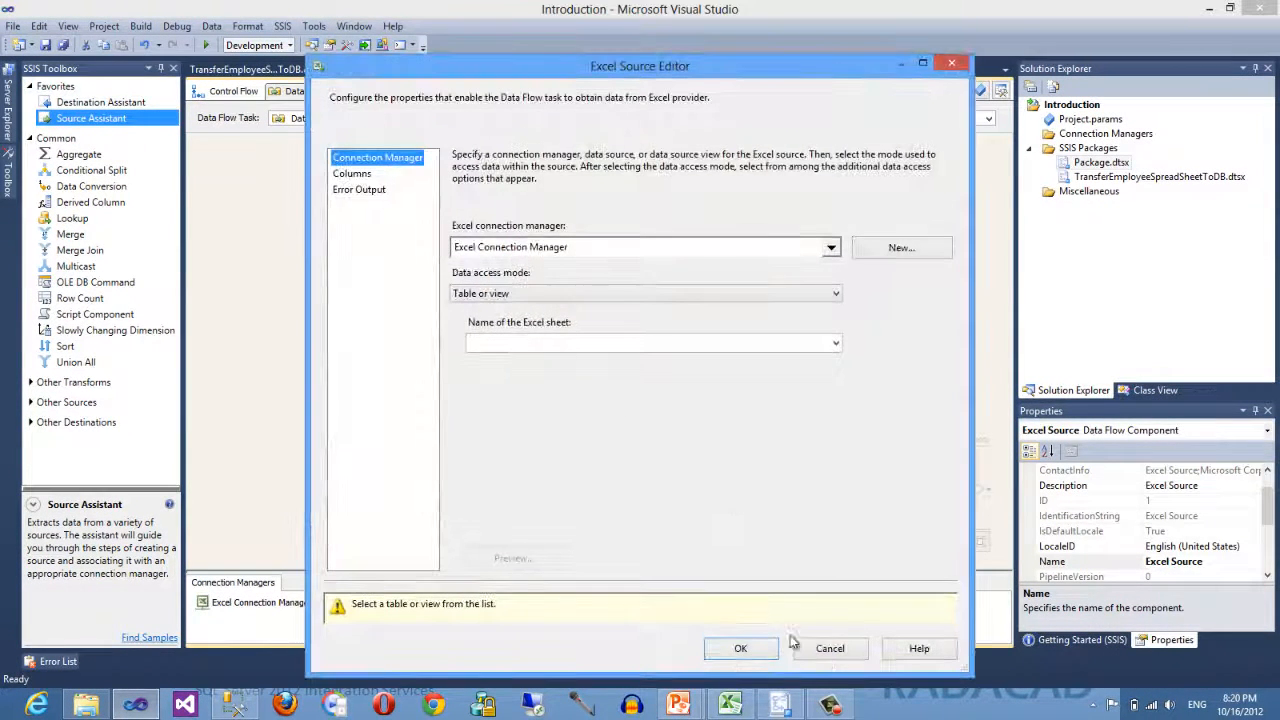
click(827, 652)
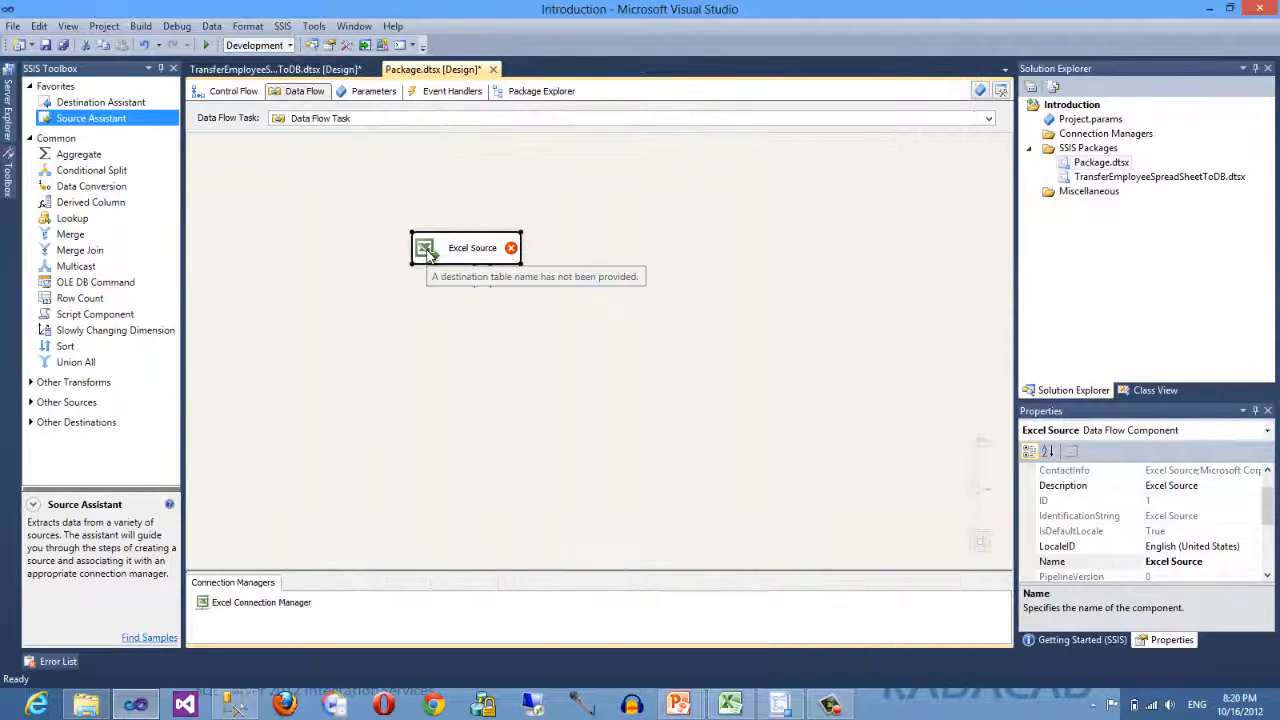
double_click(427, 253)
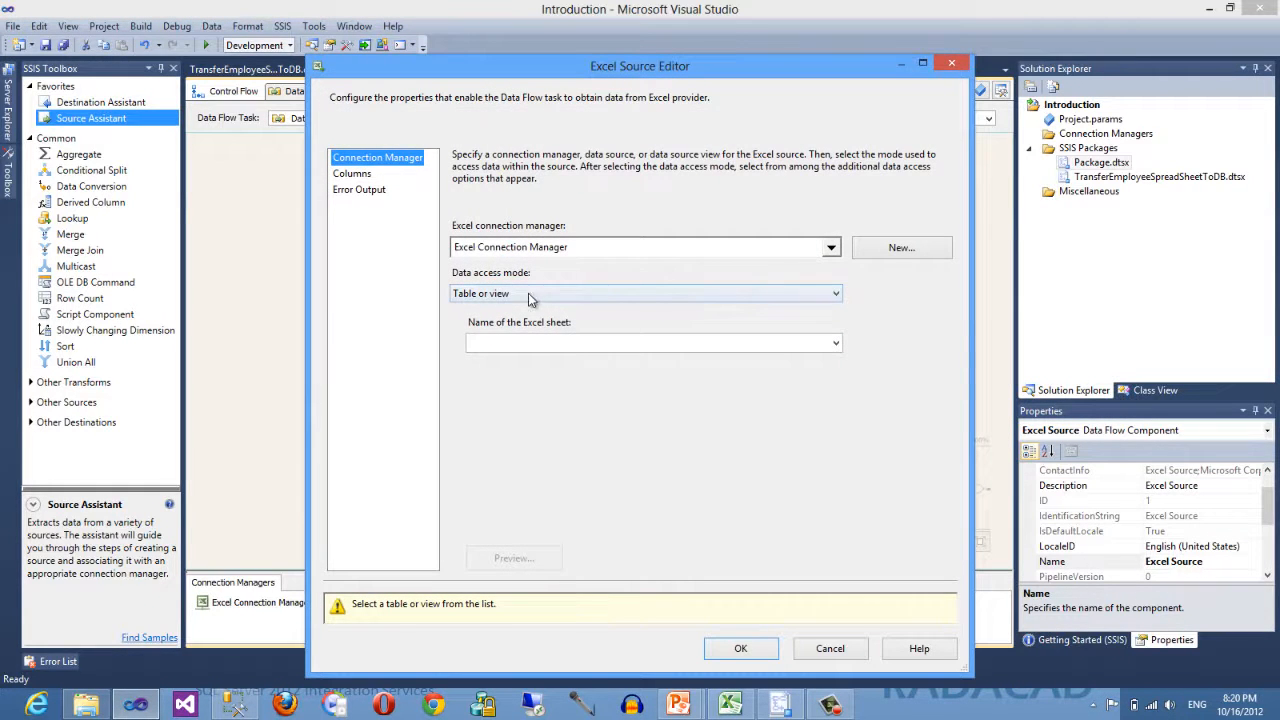
click(837, 345)
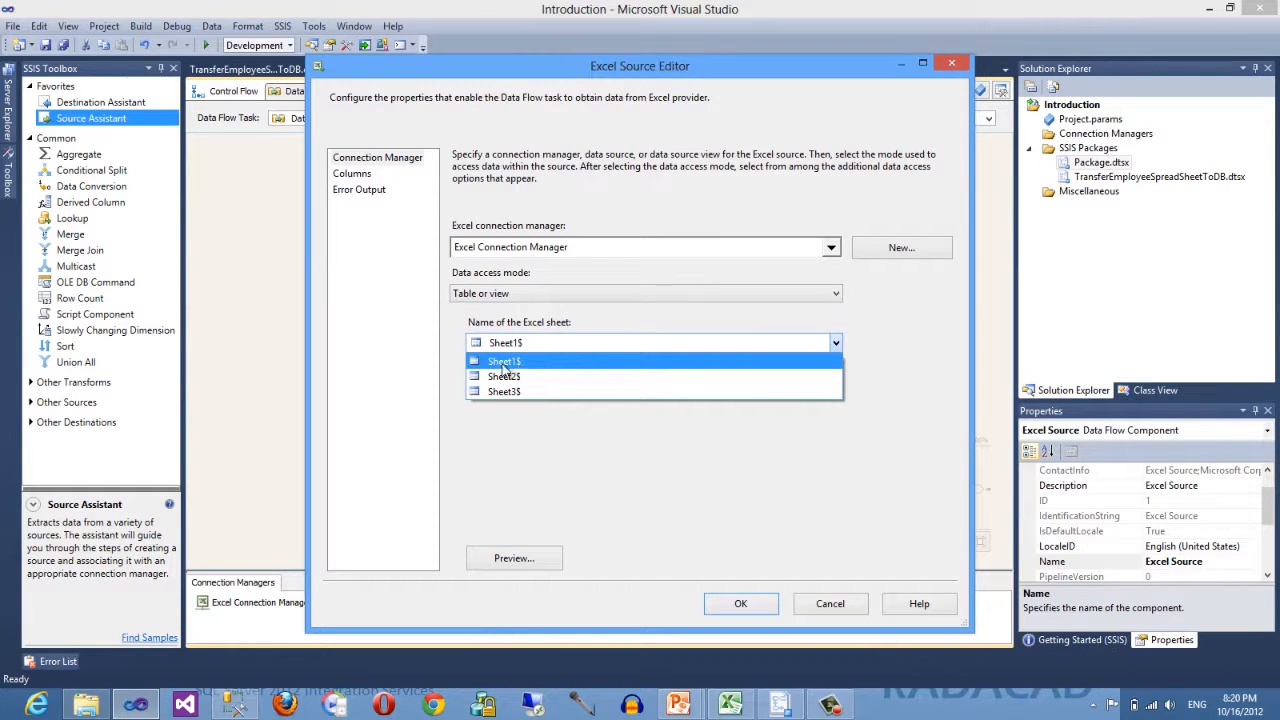
click(504, 362)
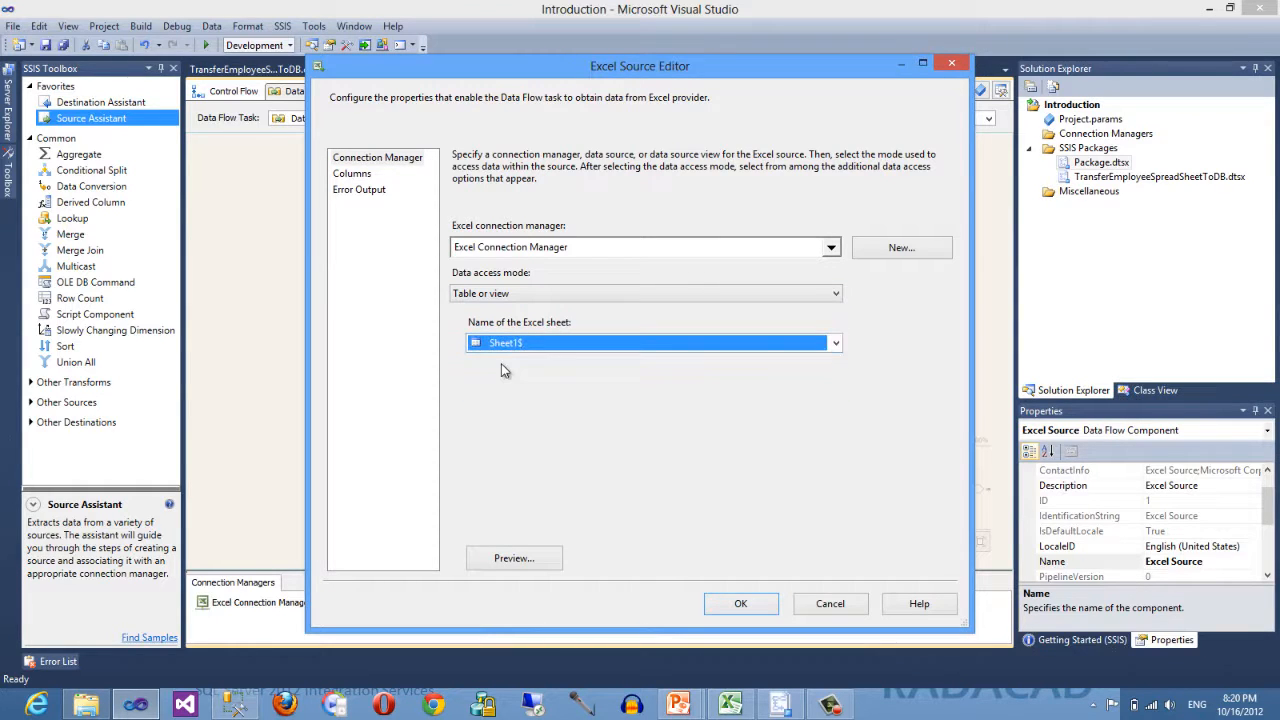
click(506, 562)
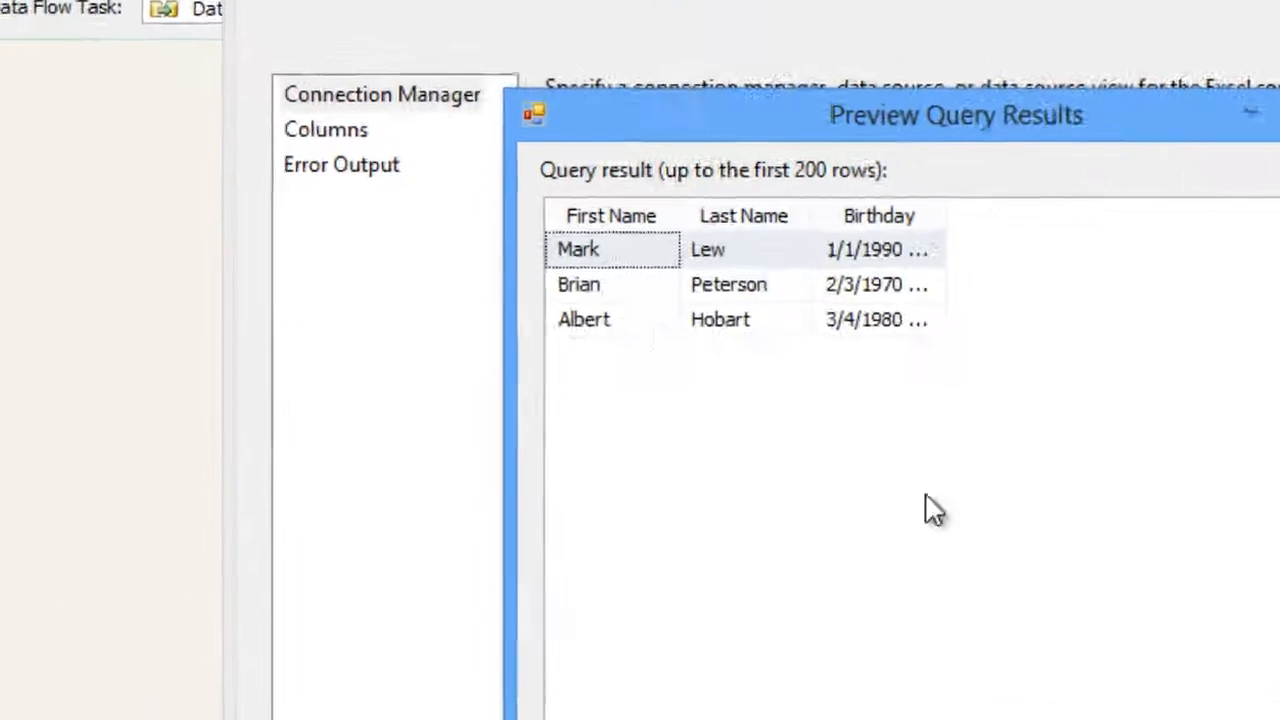
key(Escape)
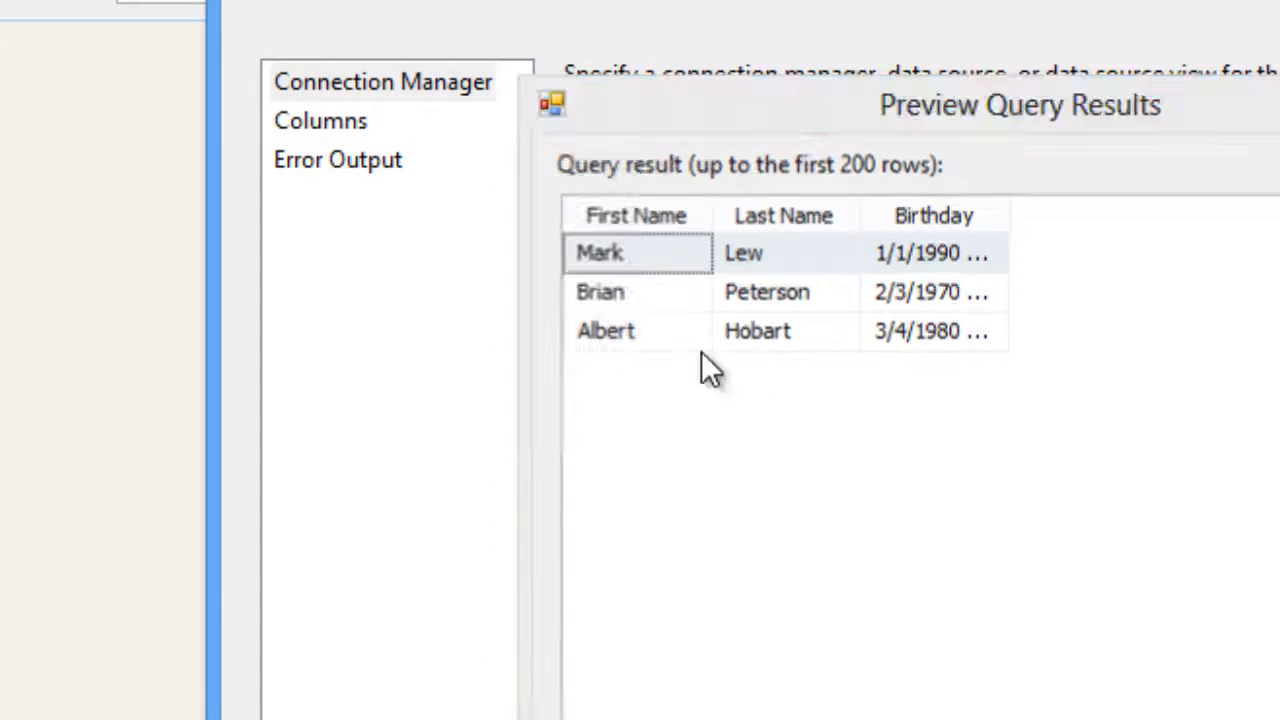
Inspect the data types of the Excel Source's output columns, leaving the editor without saving.
click(337, 124)
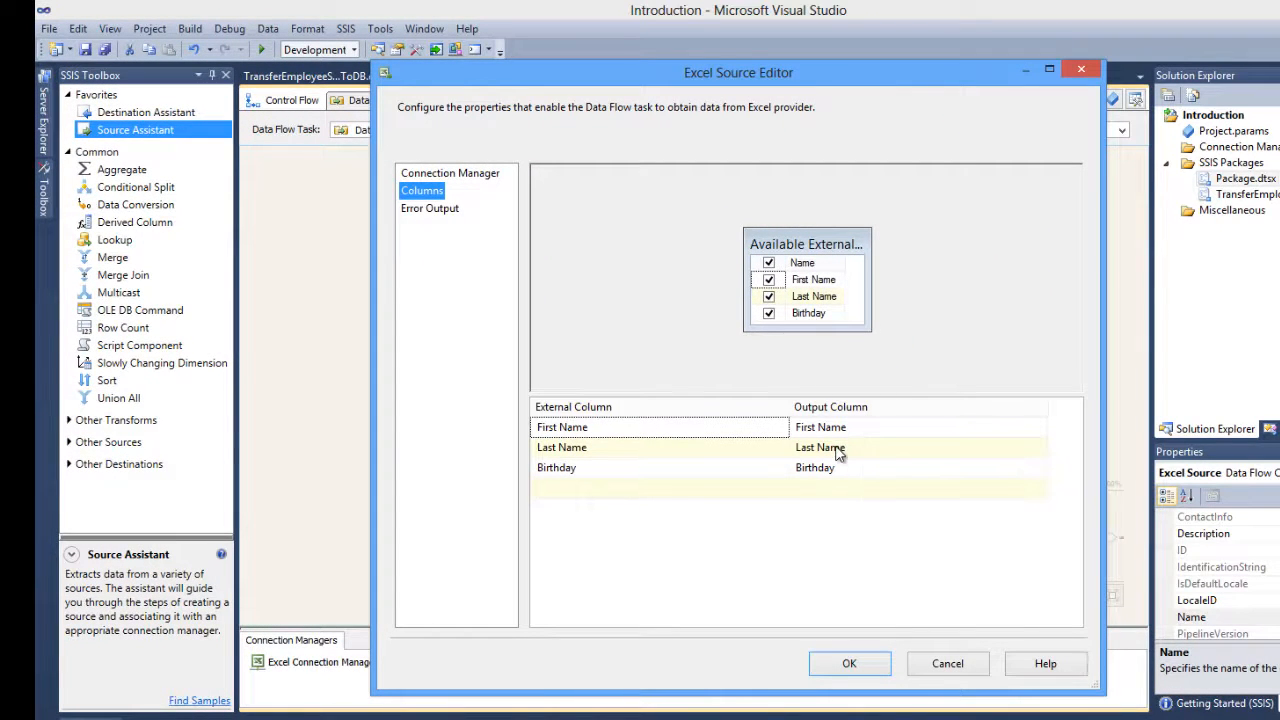
mouse_move(838, 452)
mouse_move(845, 430)
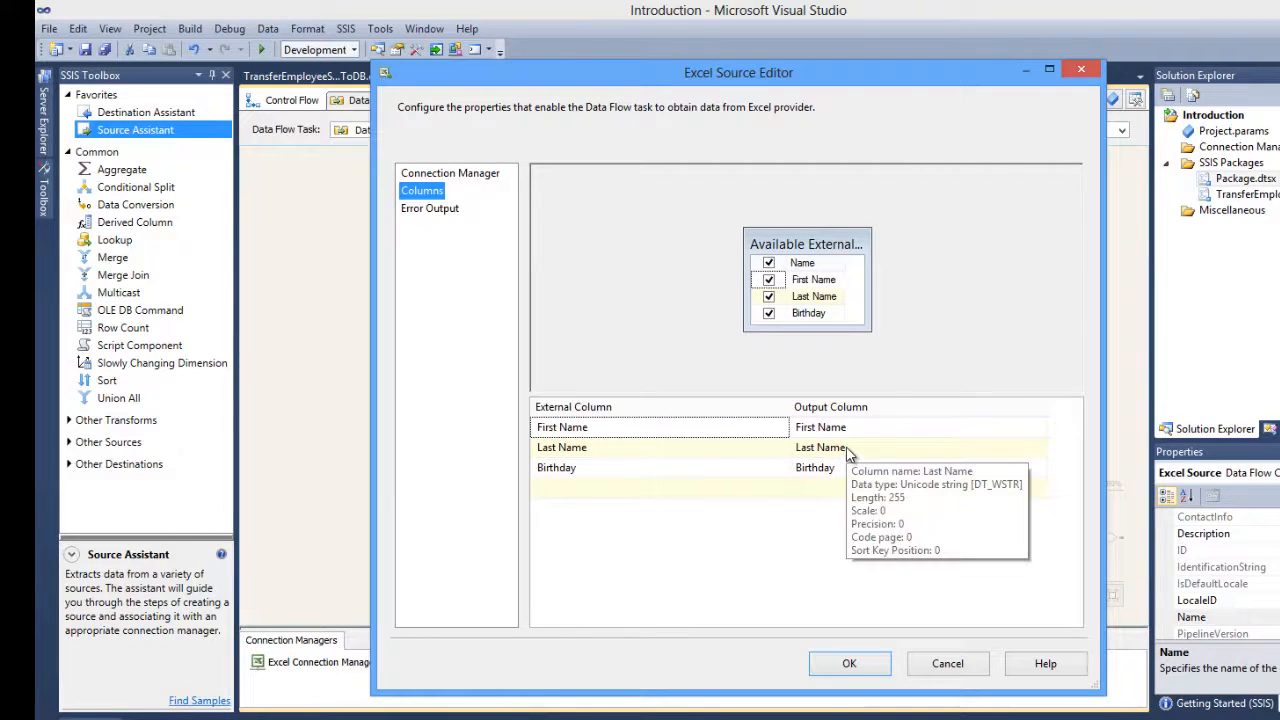
mouse_move(838, 477)
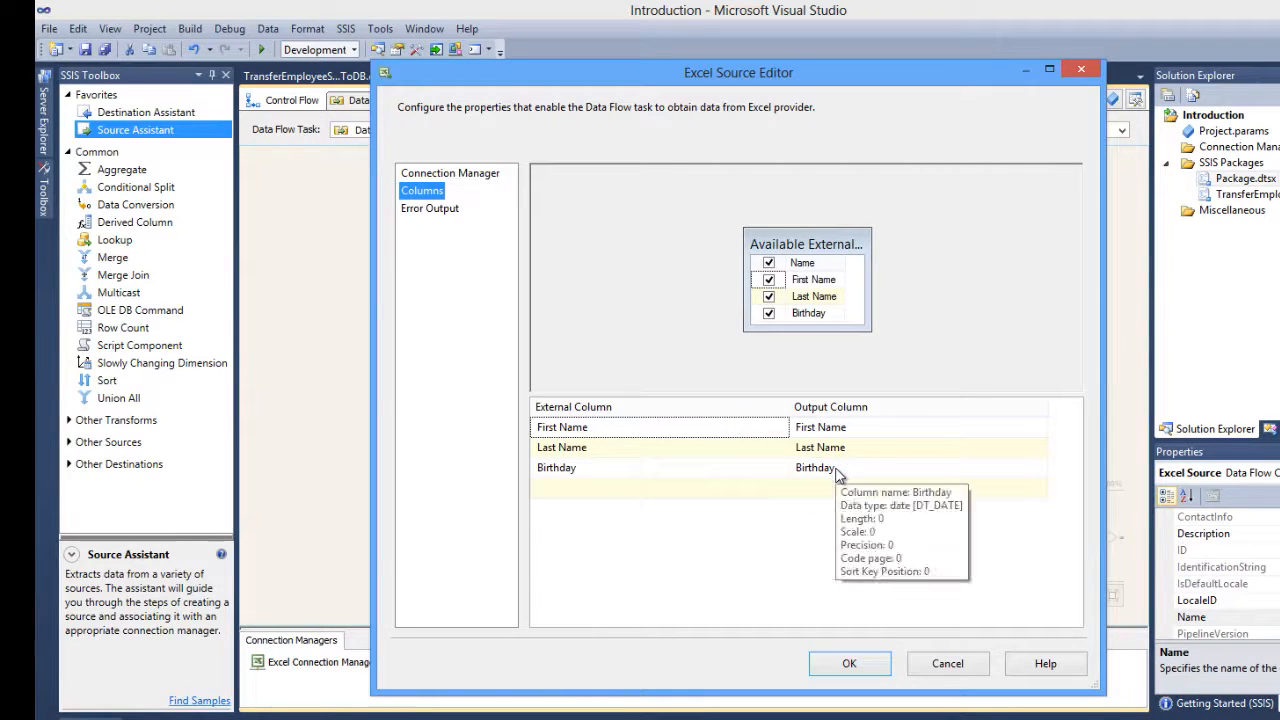
click(946, 663)
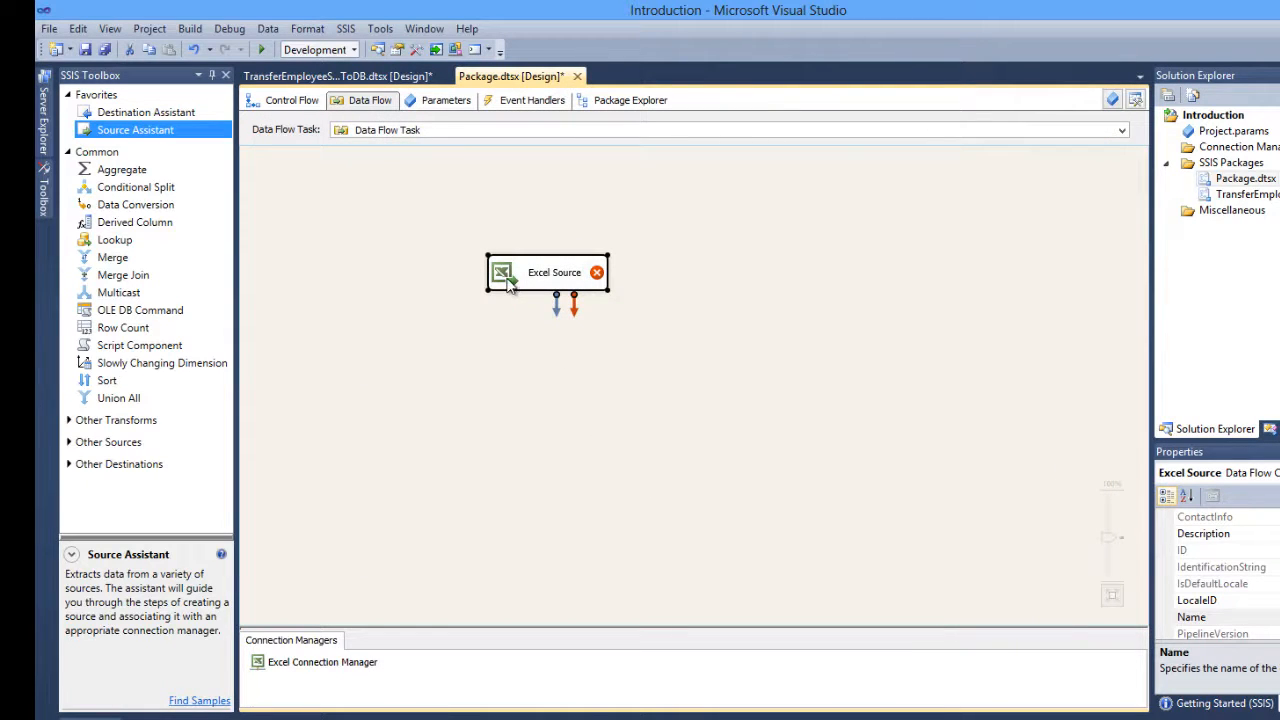
Set the Excel Source to read from Sheet1$, check its columns and apply the settings.
double_click(508, 284)
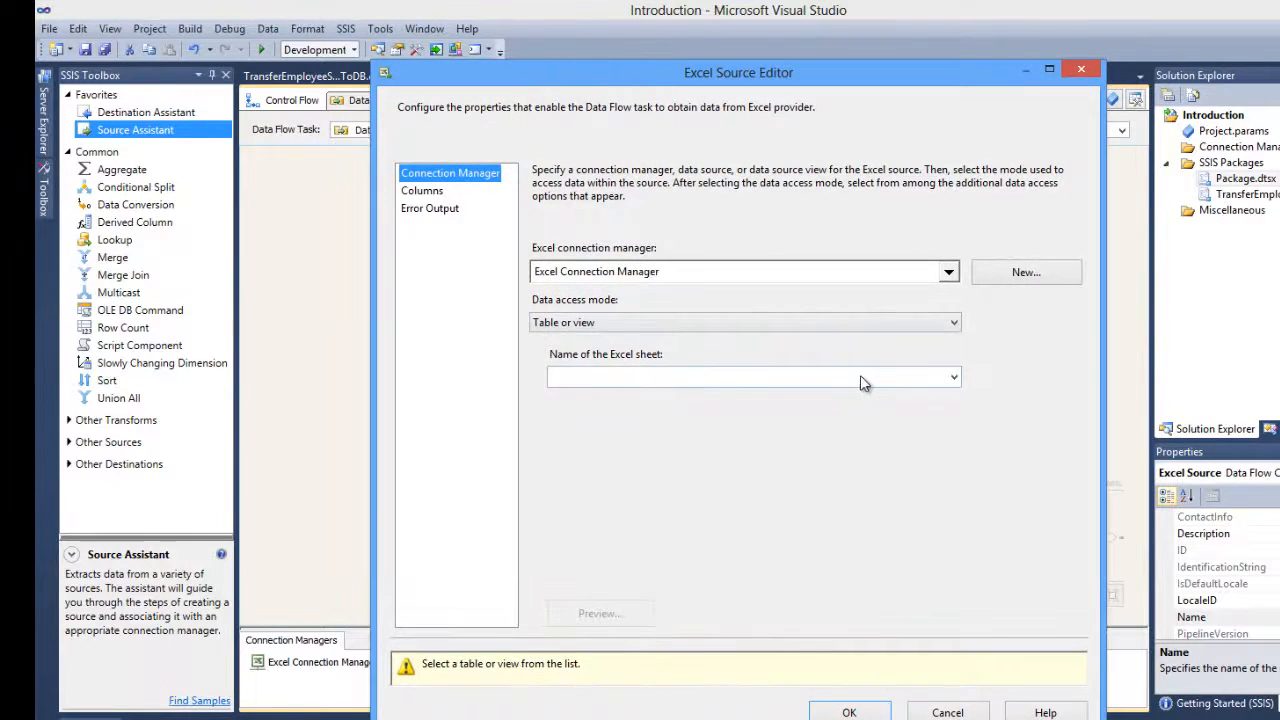
click(750, 378)
click(574, 400)
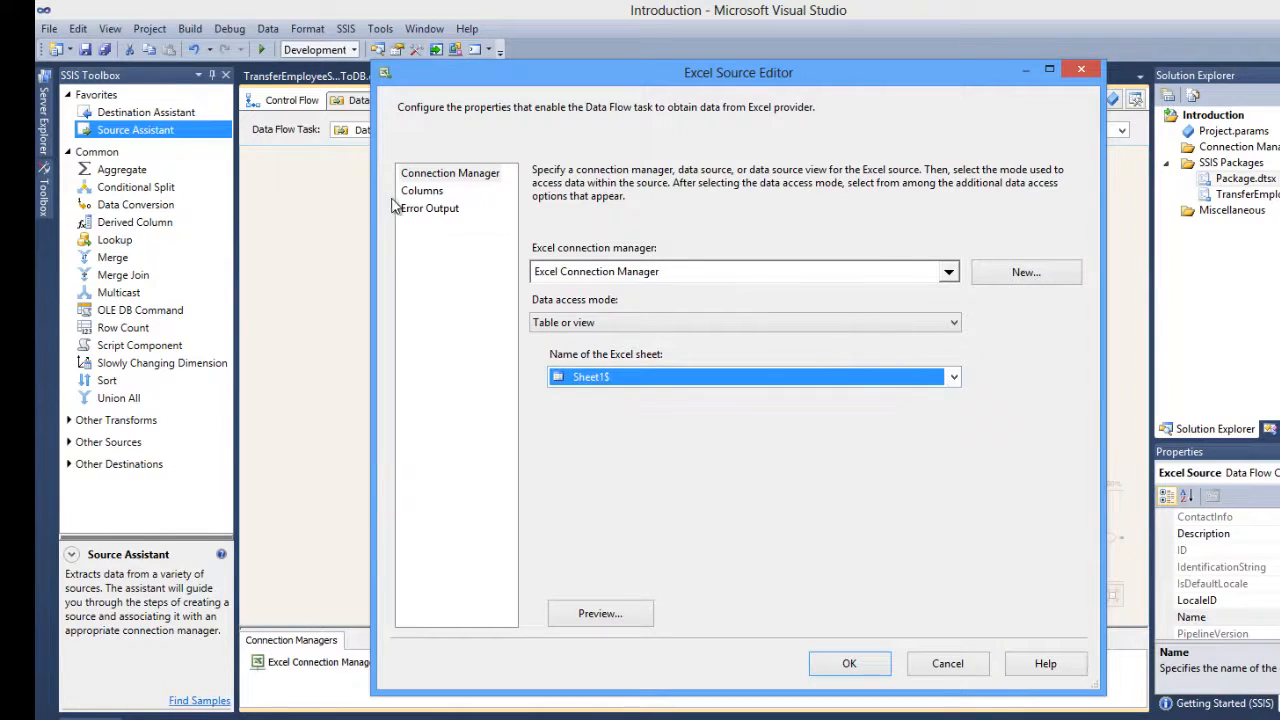
click(421, 190)
click(866, 666)
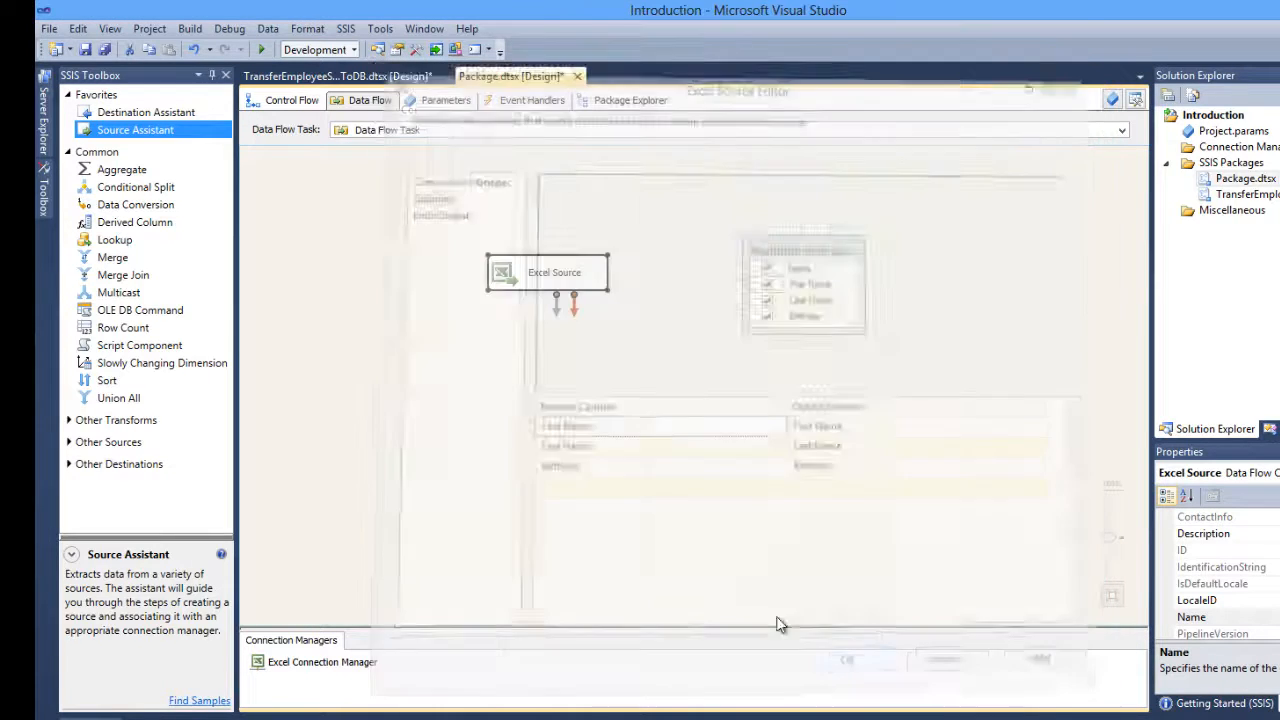
Switch to SQL Server Management Studio and examine the column data types of dbo.Employee in RADACAD-SSIS-SampleDB.
click(591, 369)
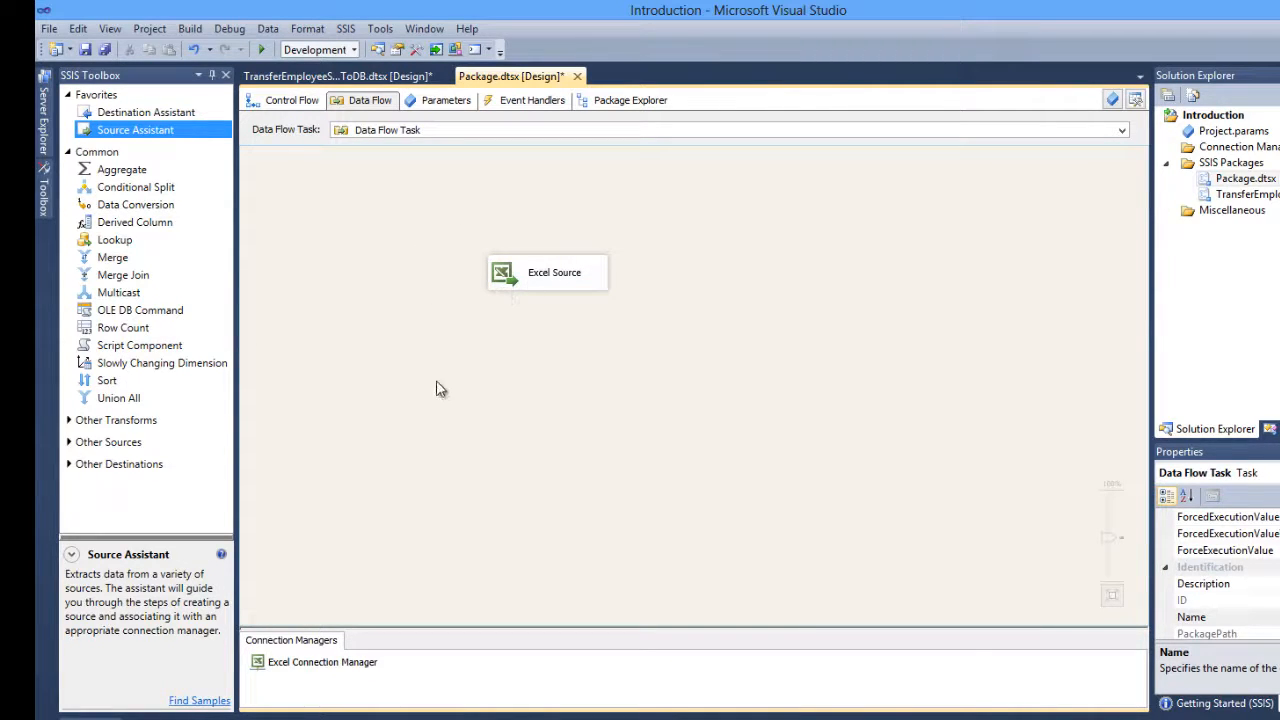
key(alt+Tab)
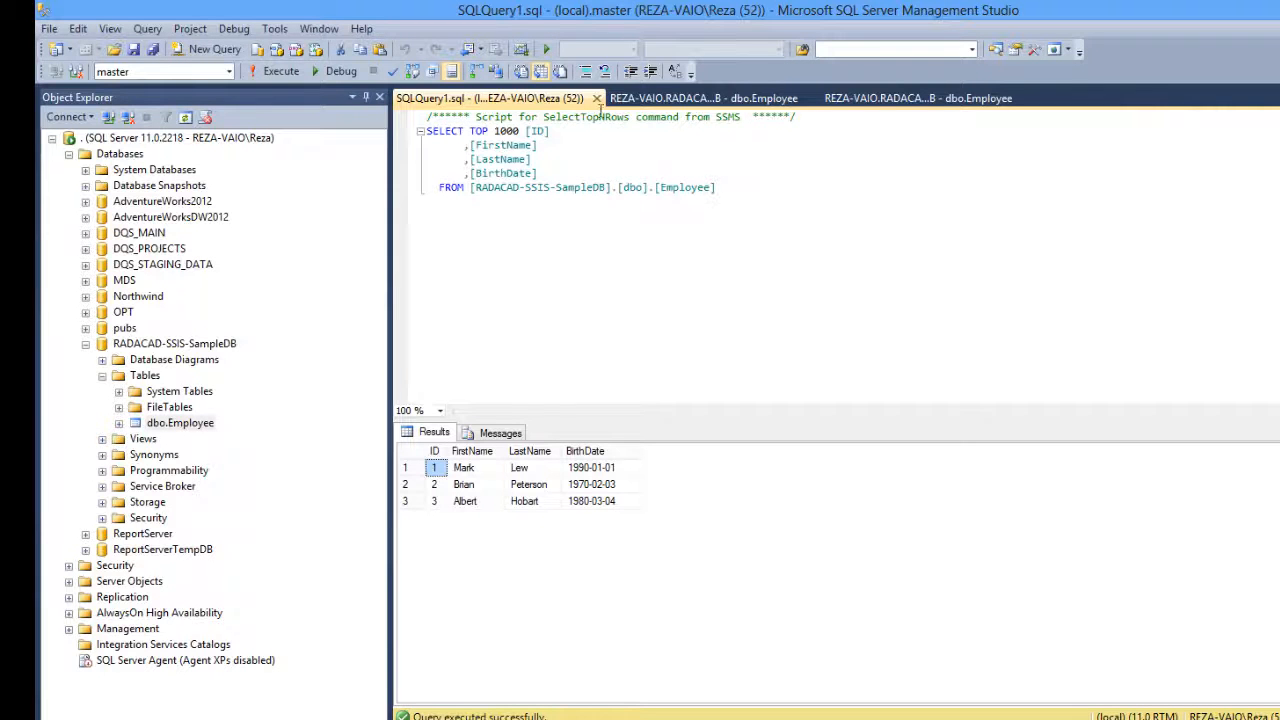
click(633, 99)
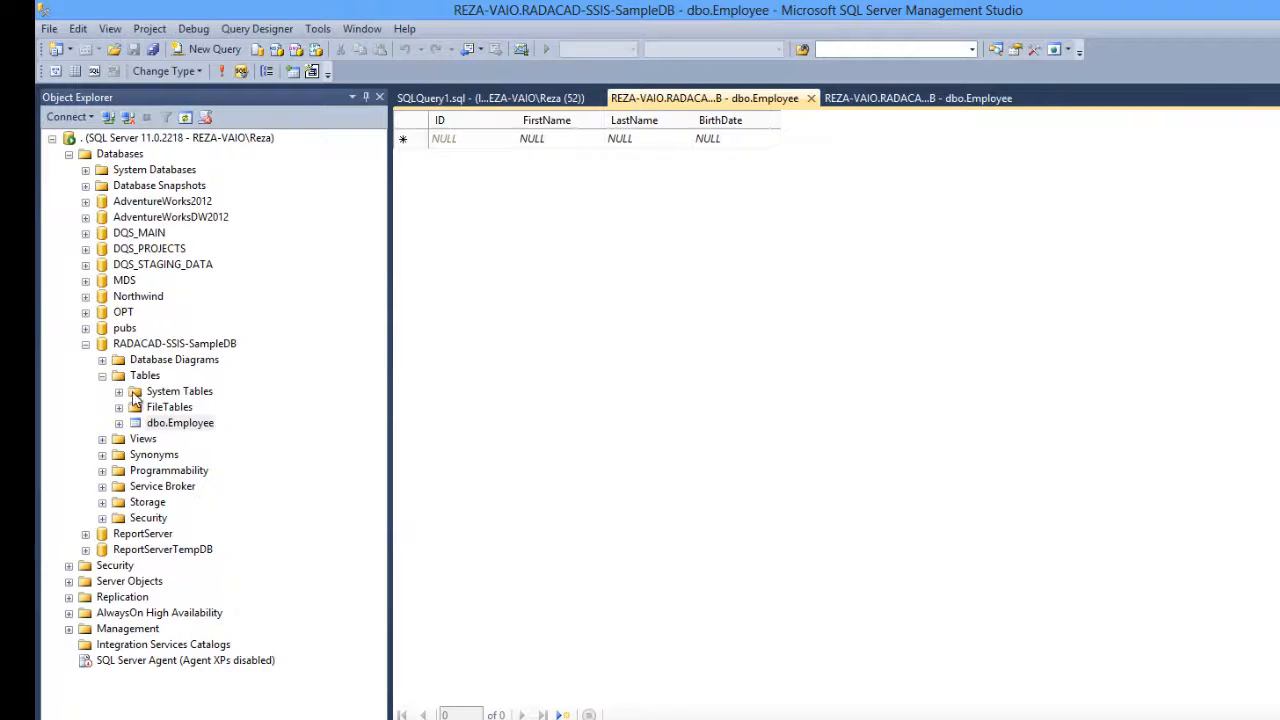
click(119, 424)
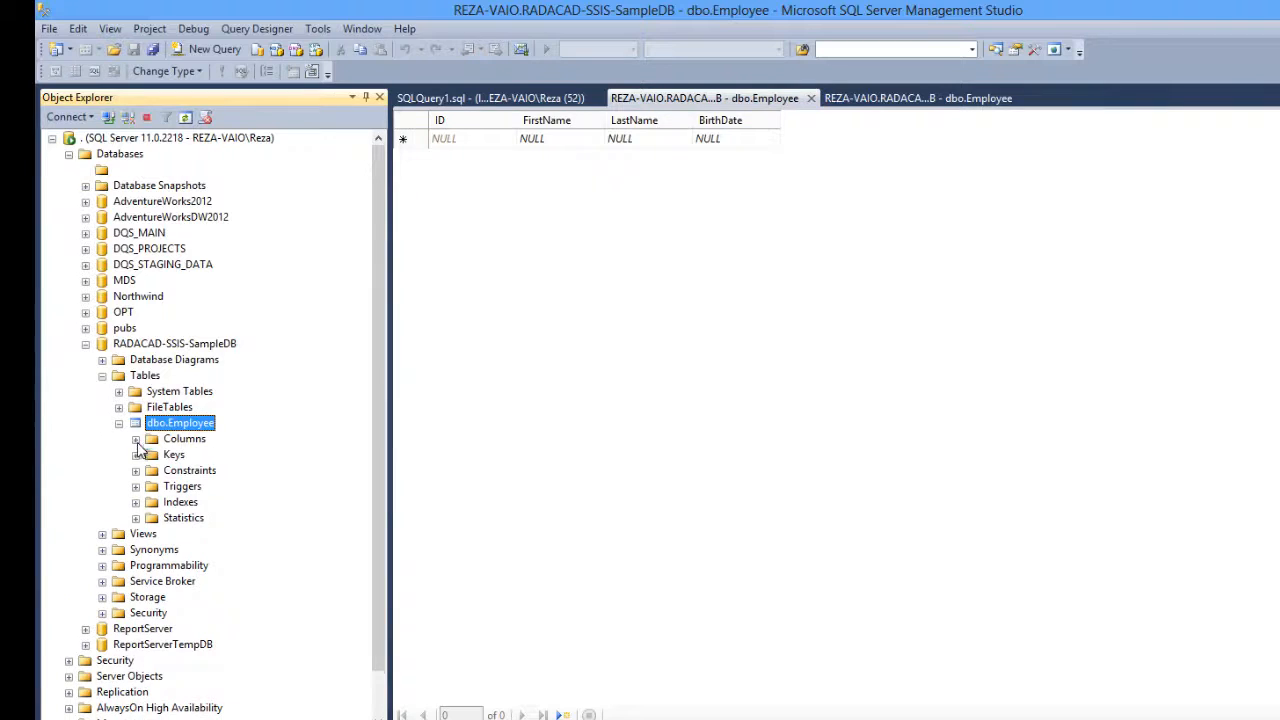
click(136, 439)
click(207, 471)
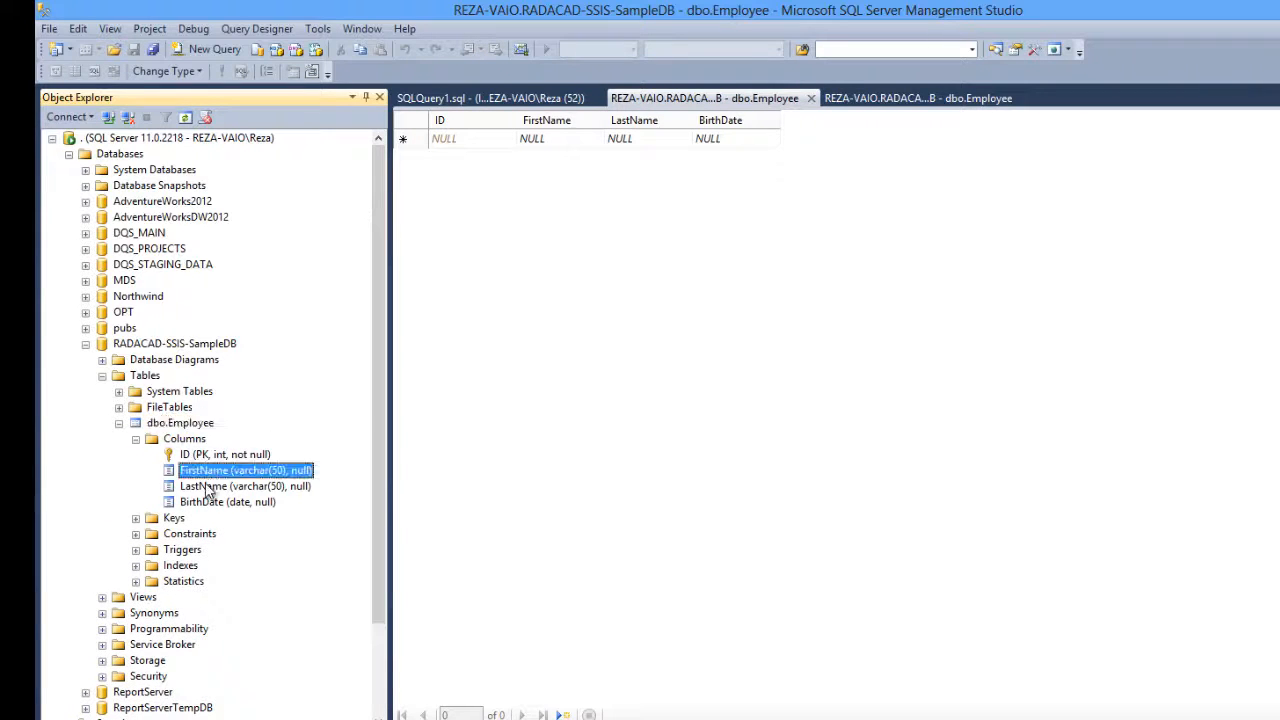
click(205, 487)
click(203, 472)
Switch back to Visual Studio and check the data type of the Excel Source's First Name output column, leaving the editor without saving.
click(824, 719)
click(718, 655)
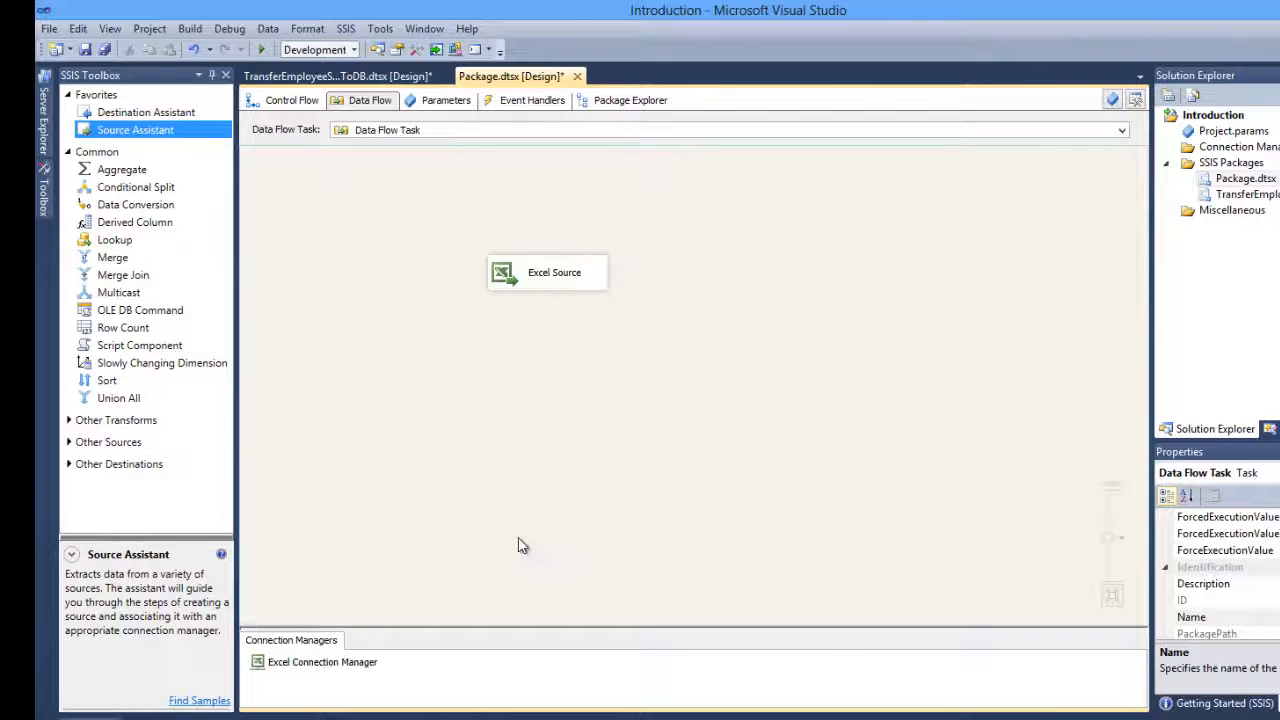
click(520, 277)
double_click(530, 283)
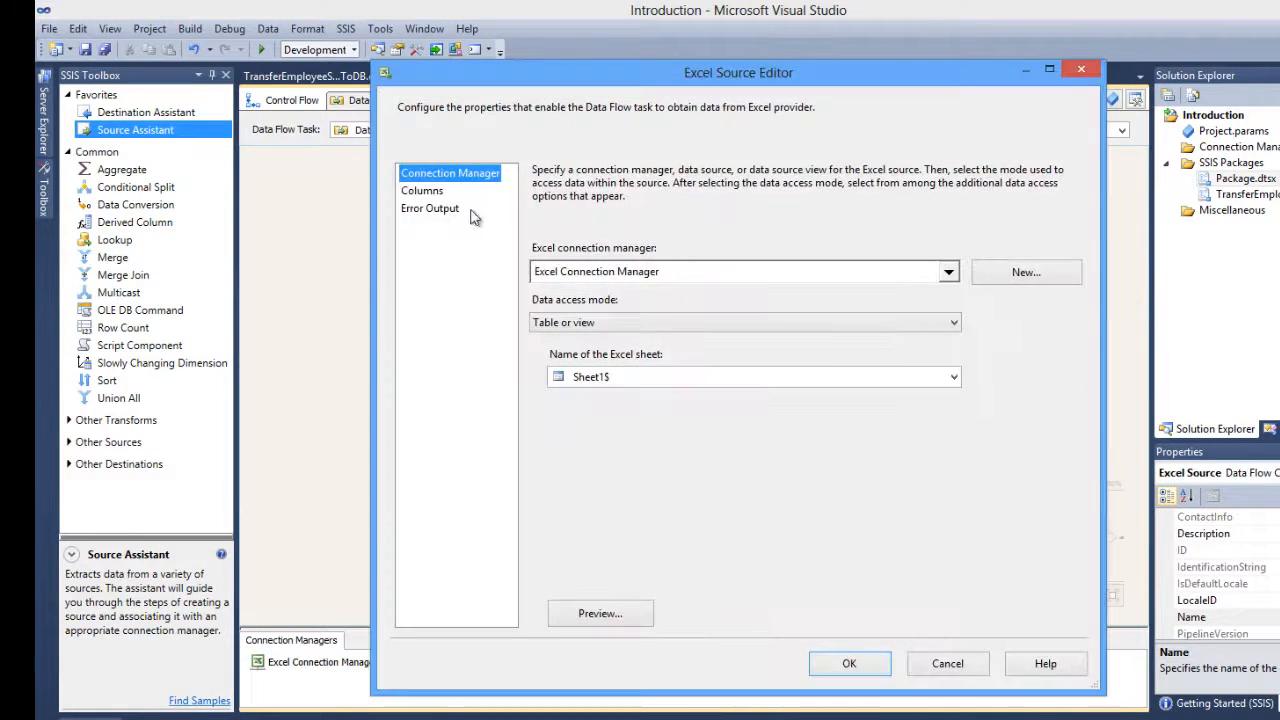
click(430, 194)
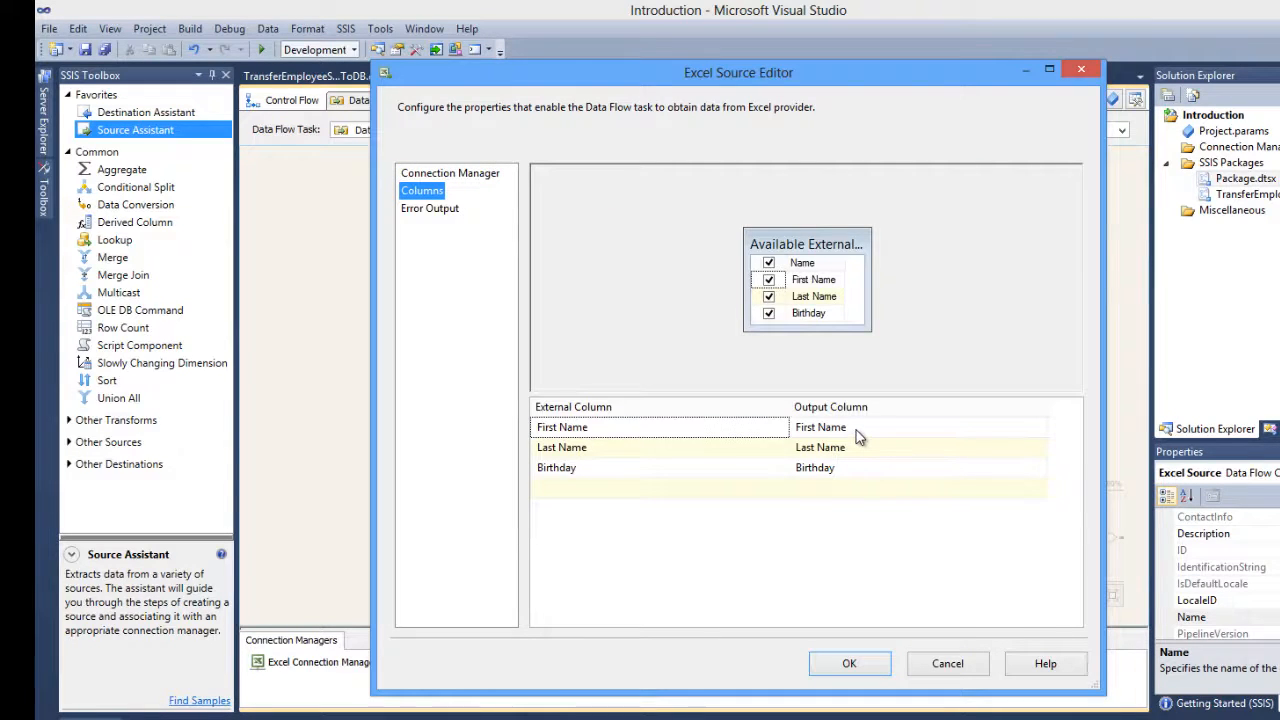
mouse_move(856, 430)
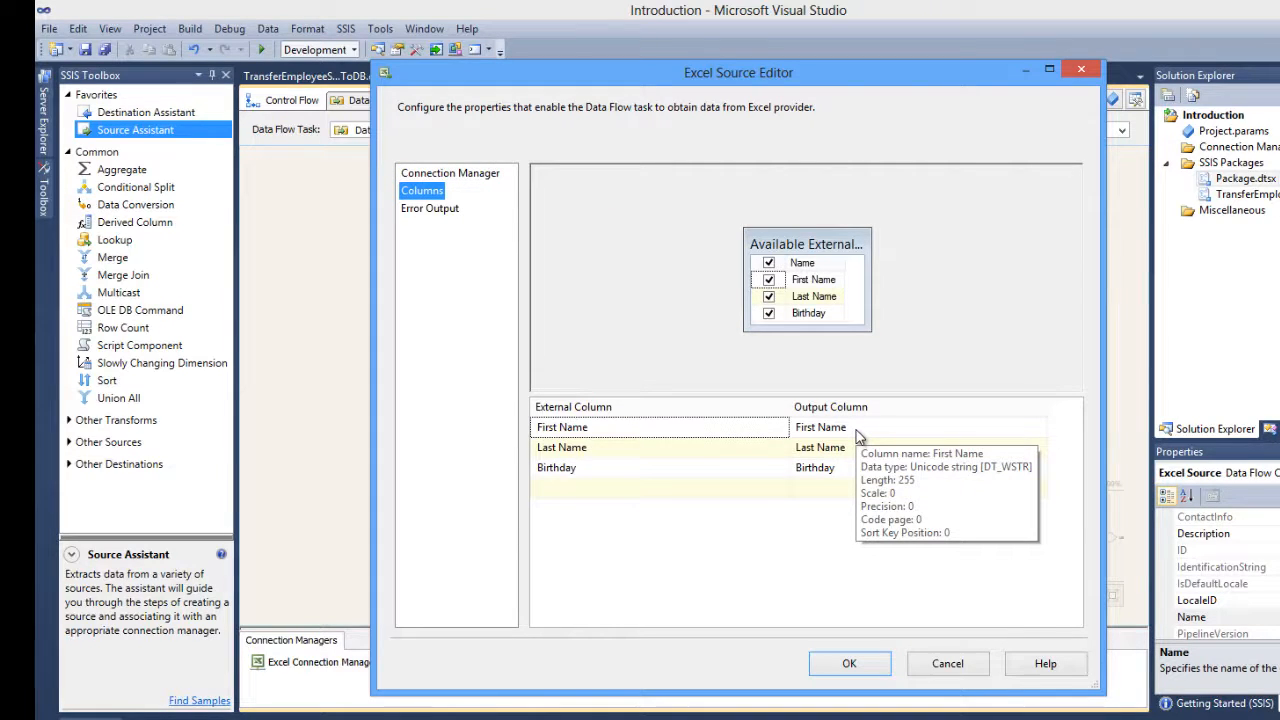
click(946, 663)
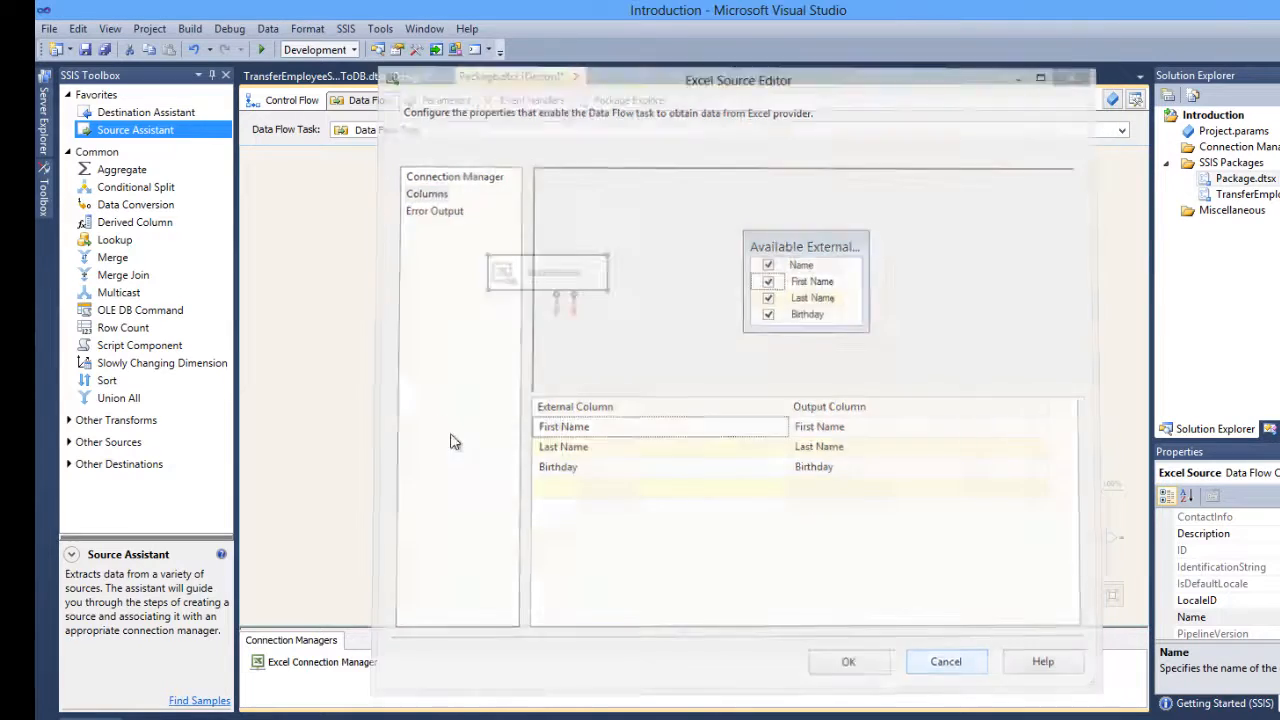
Add a Data Conversion transformation below the Excel Source and connect the source's output to it.
click(336, 292)
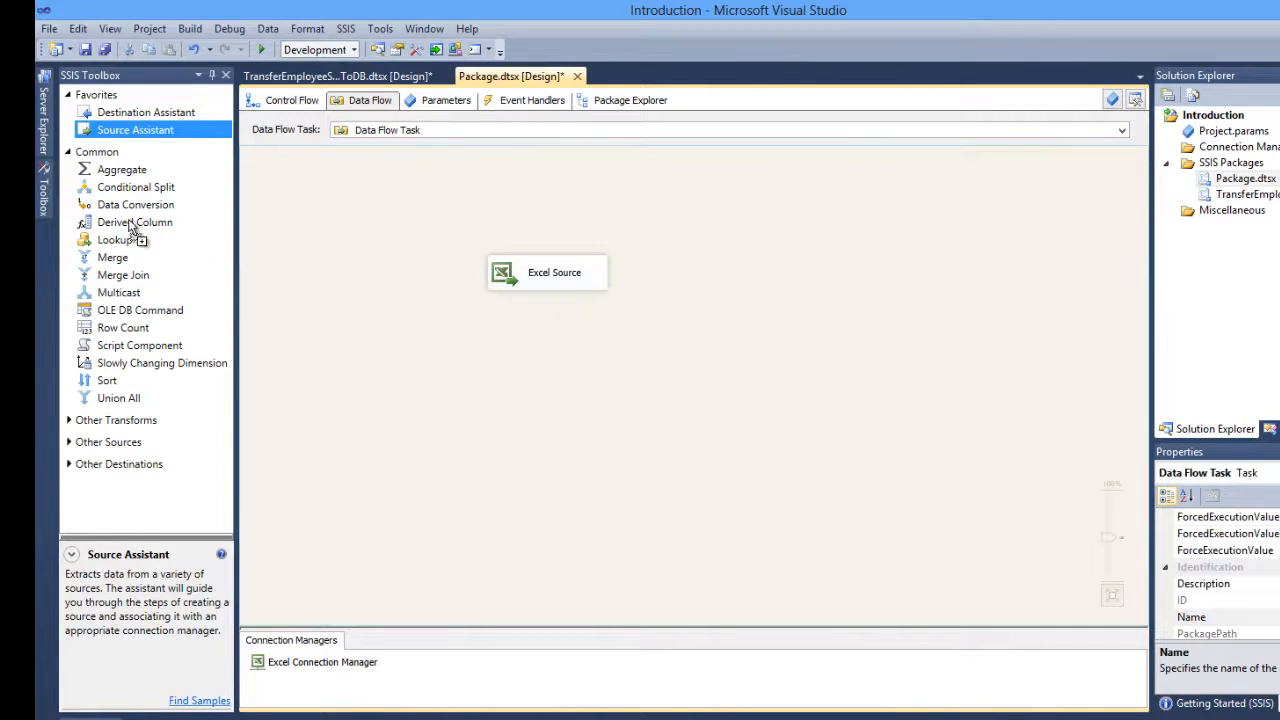
drag(135, 204, 545, 357)
click(545, 285)
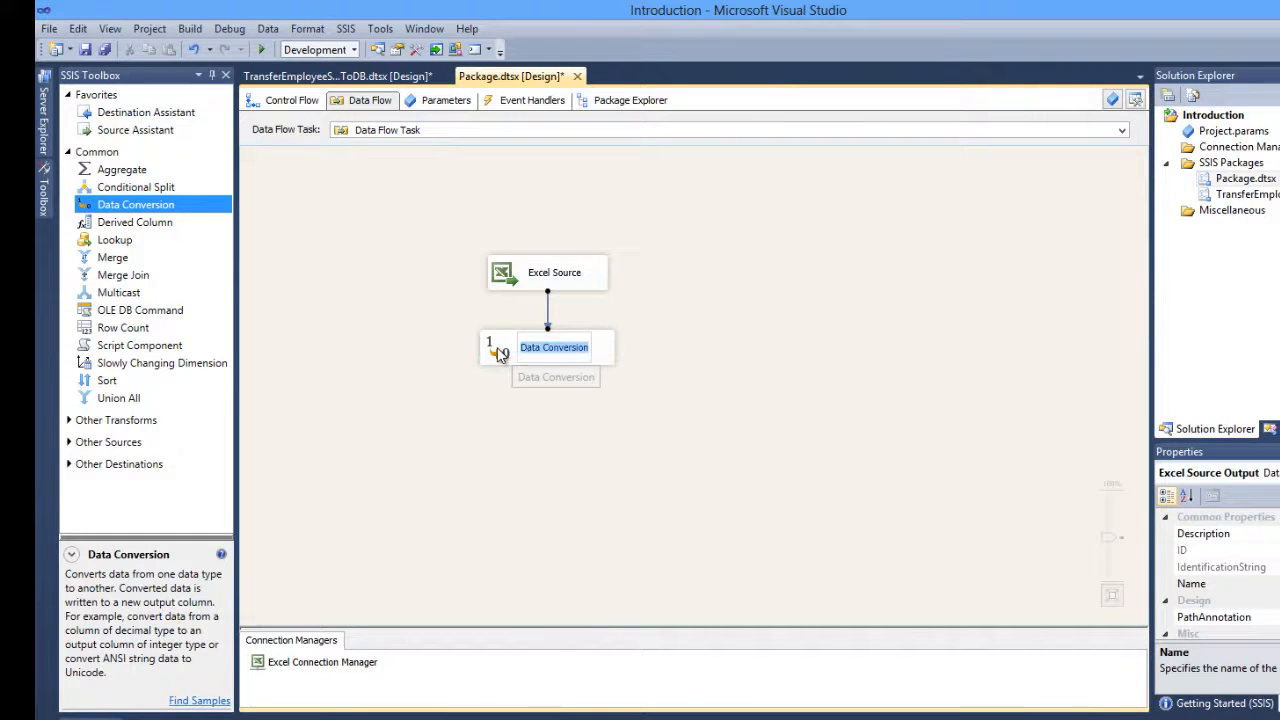
double_click(500, 357)
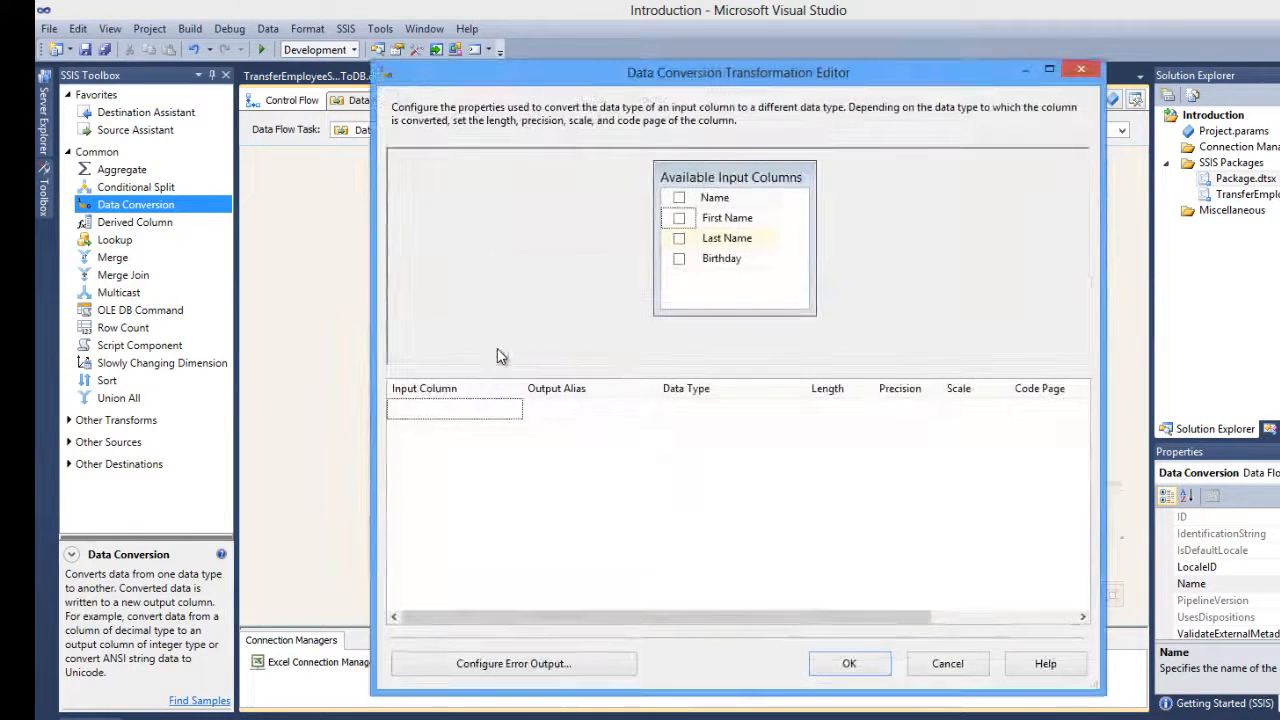
click(948, 663)
Delete the path between the Excel Source and Data Conversion, and reconnect them with the source's regular data output.
click(549, 305)
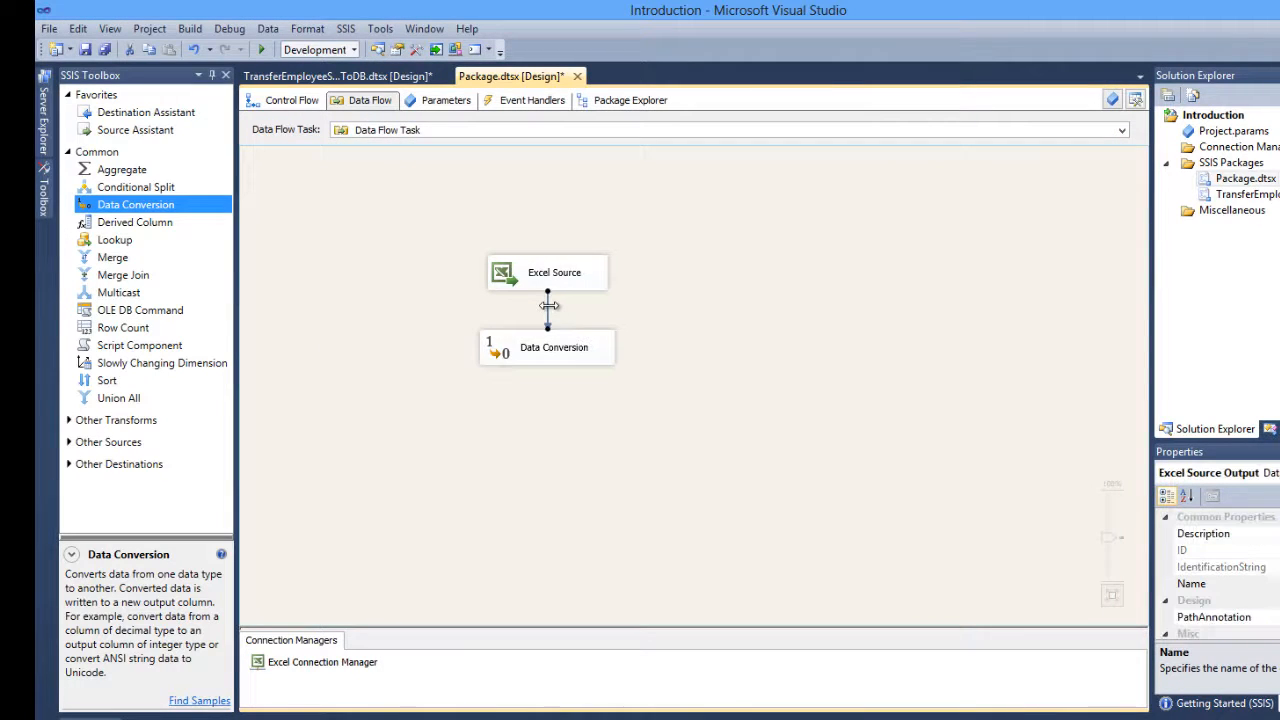
key(Delete)
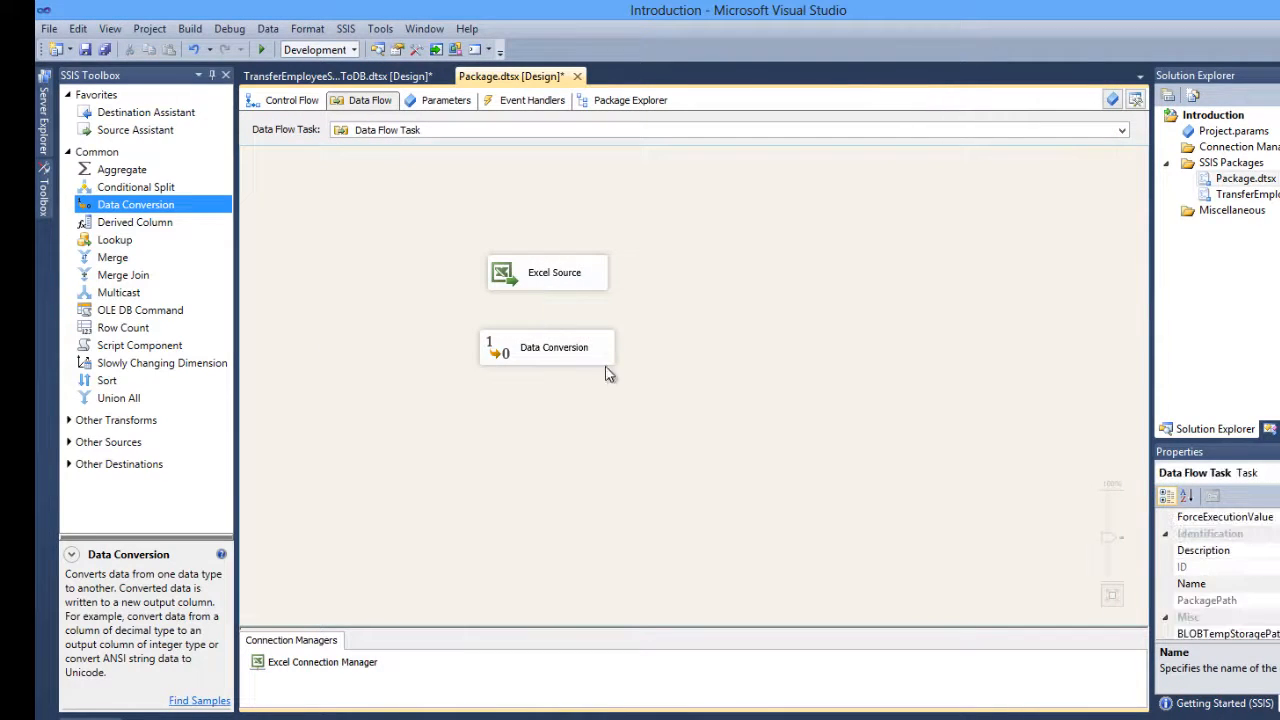
click(546, 282)
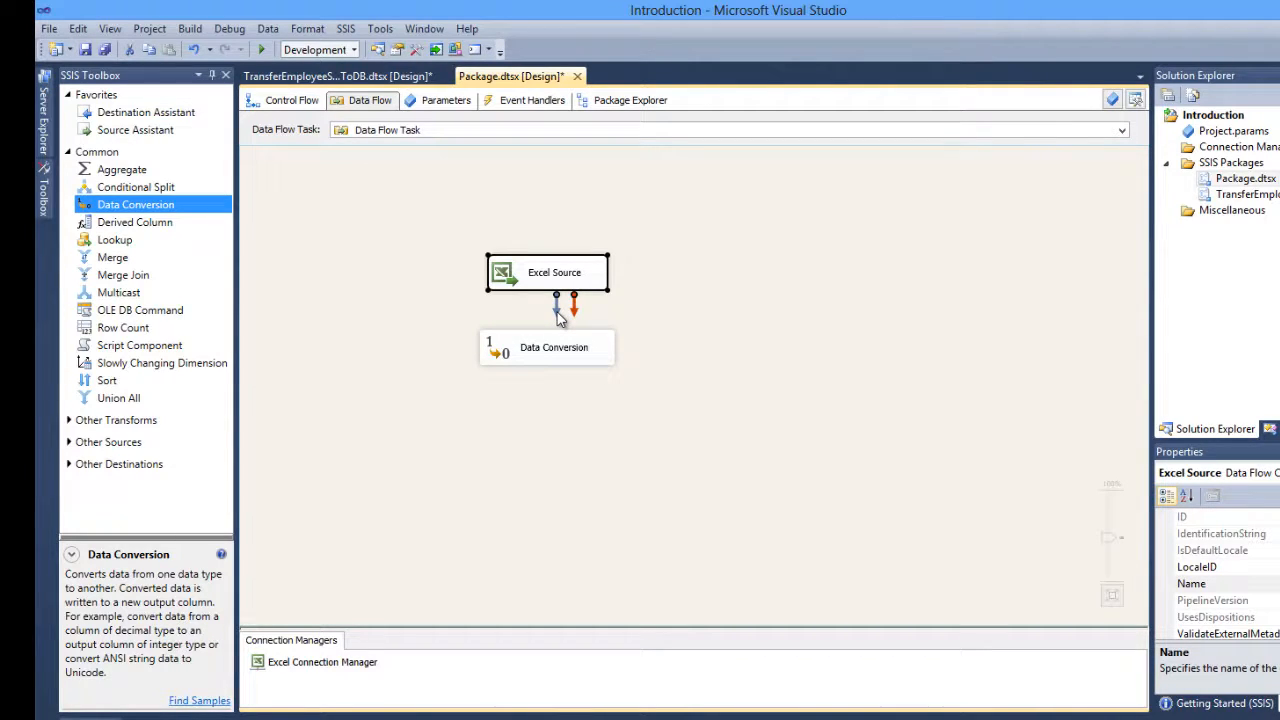
drag(558, 313, 548, 350)
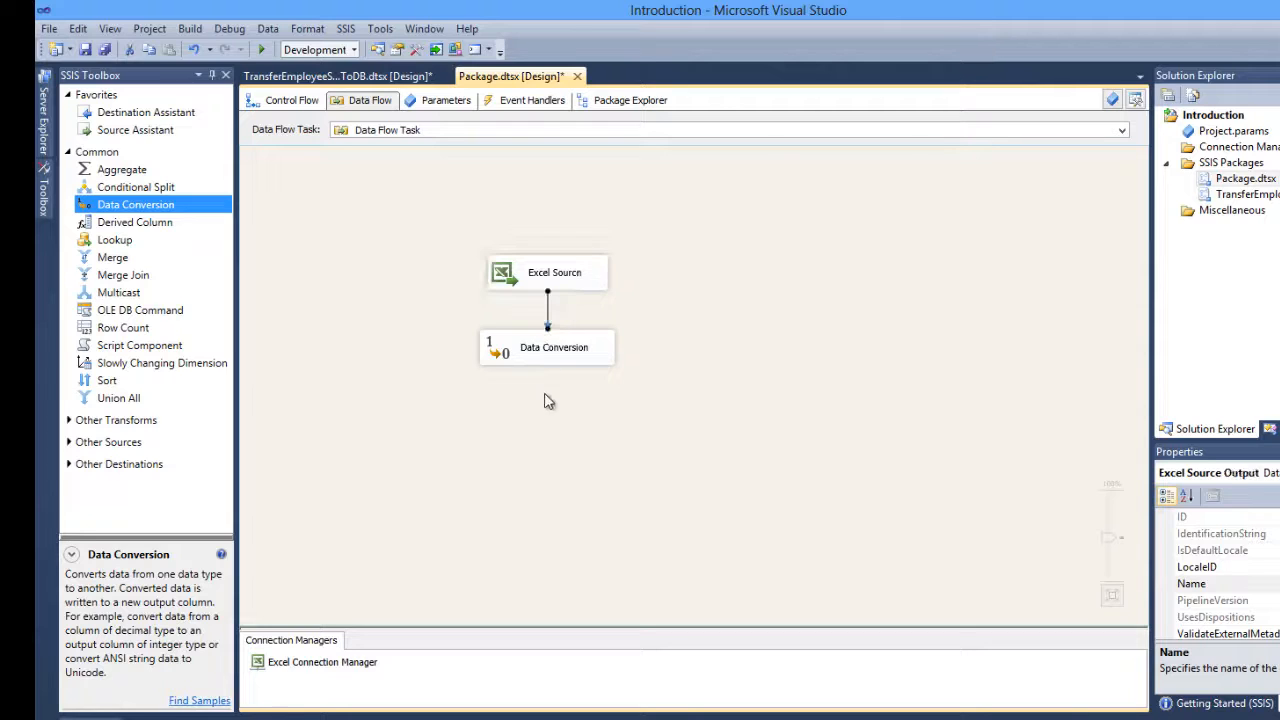
click(571, 281)
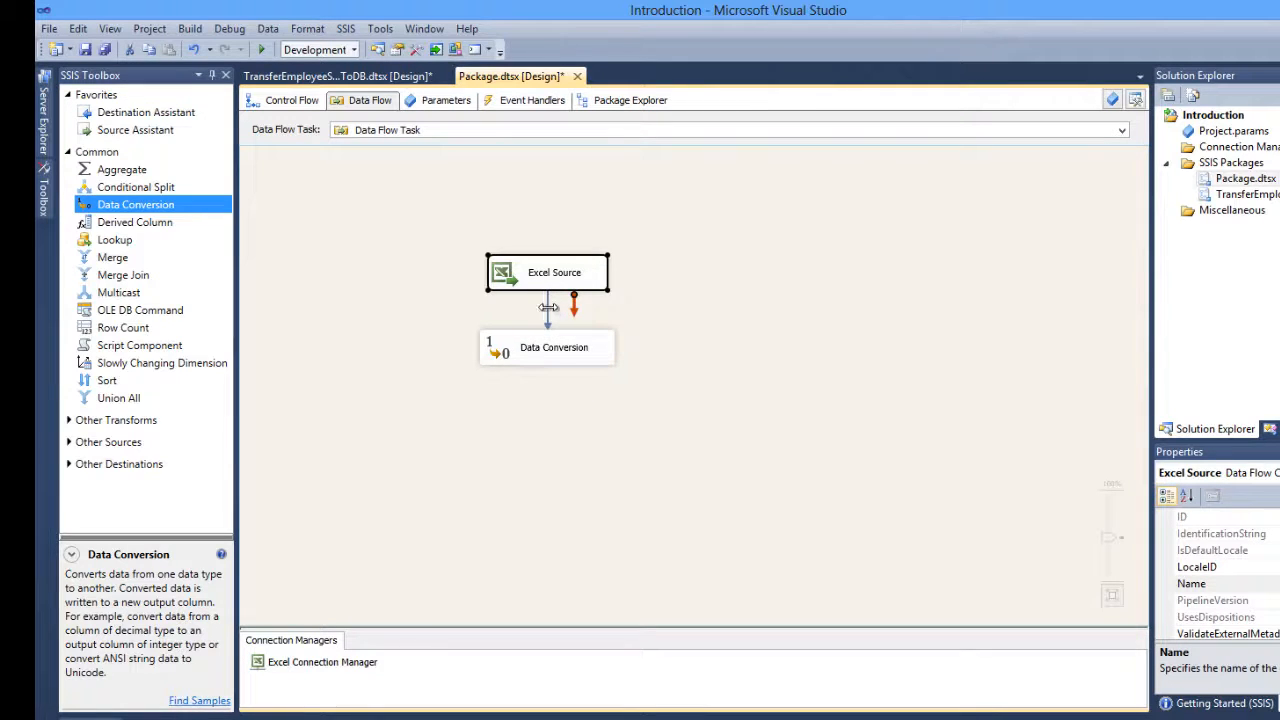
drag(548, 312, 545, 355)
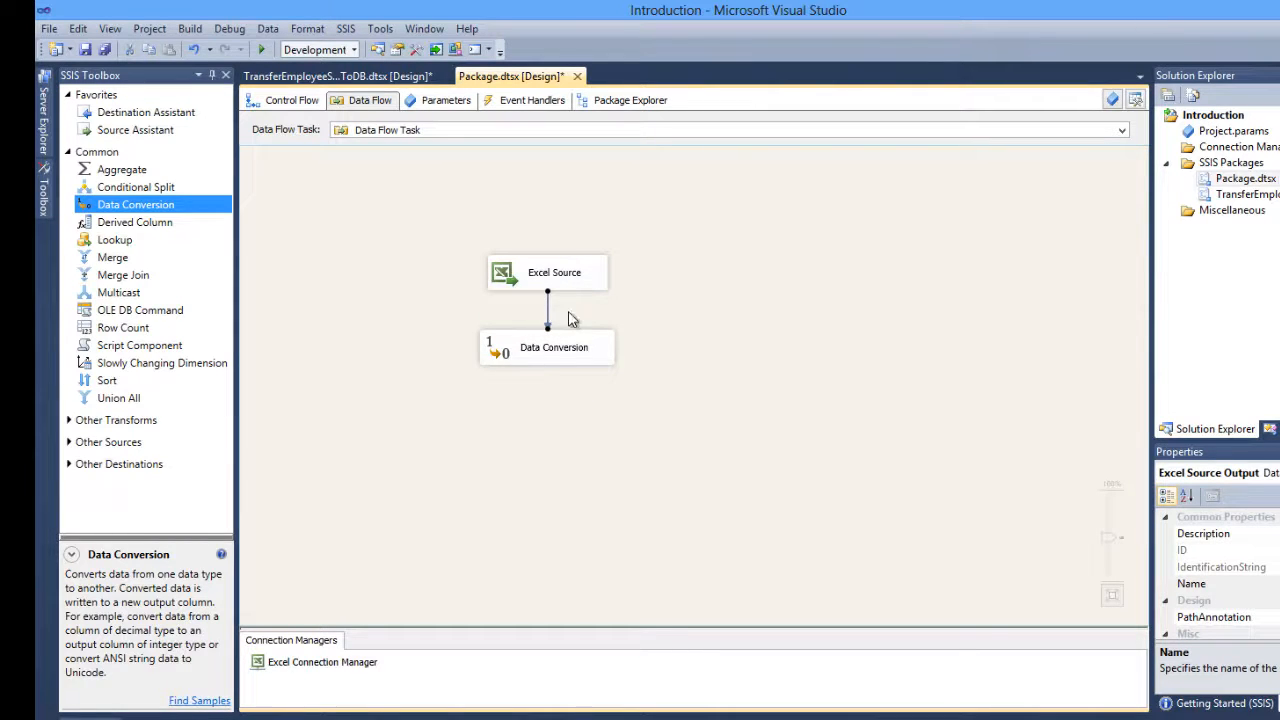
click(574, 318)
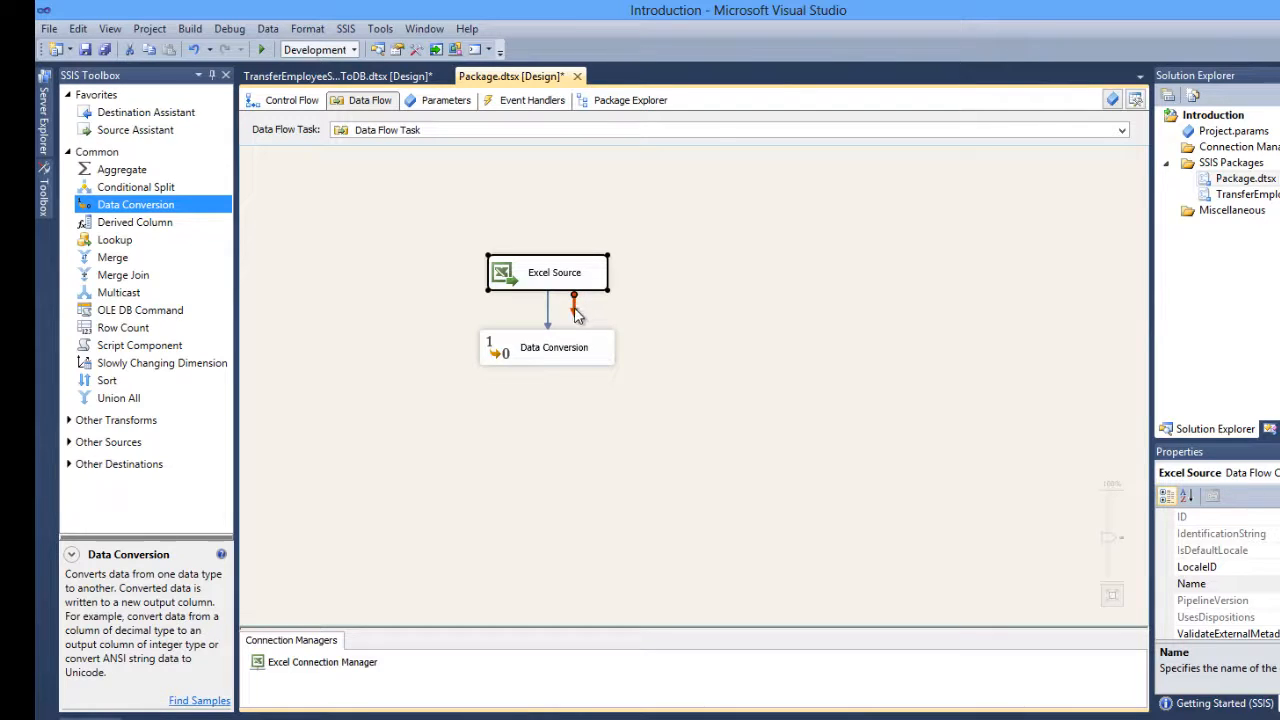
Select First Name and Last Name in the Data Conversion and convert both columns to string [DT_STR].
double_click(515, 349)
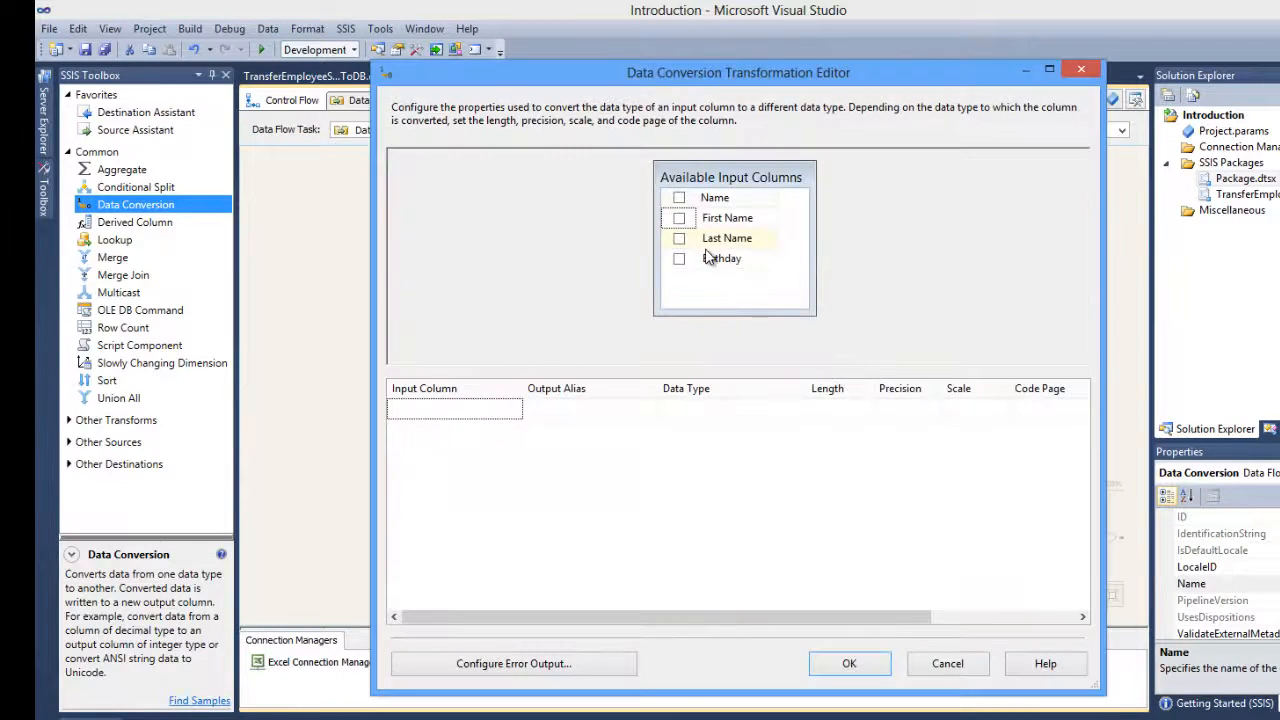
click(679, 218)
click(679, 238)
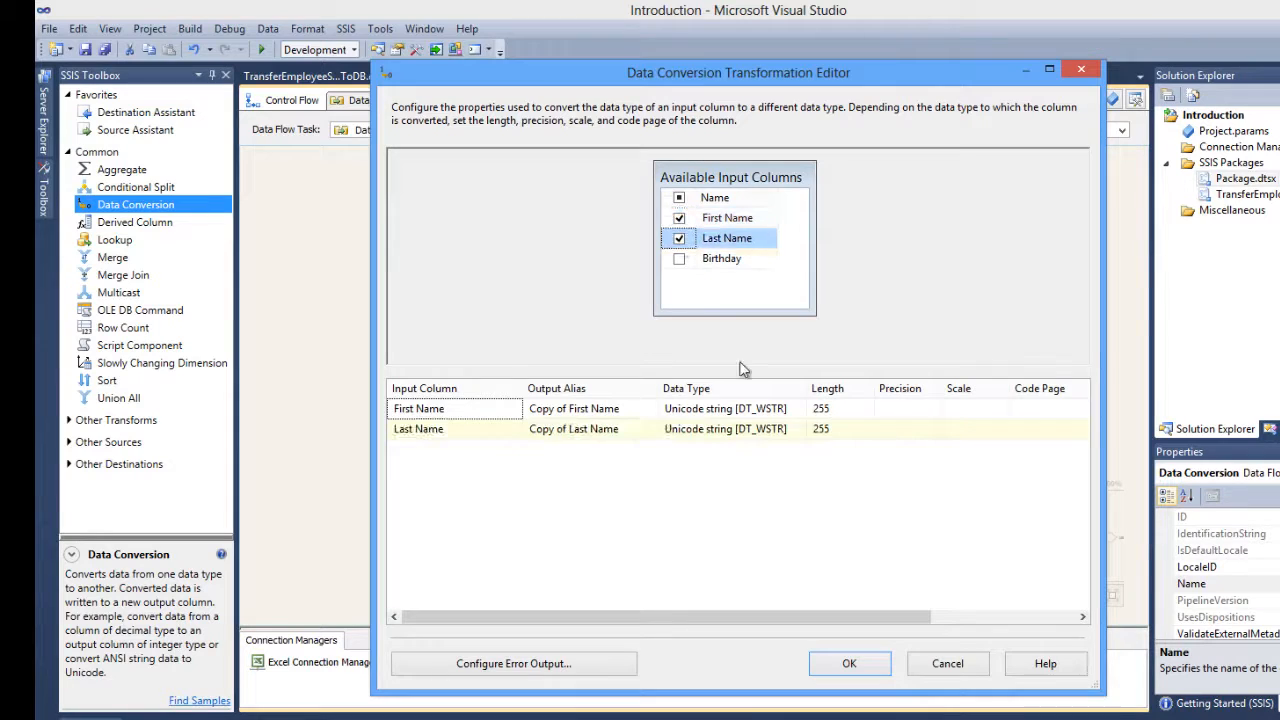
click(798, 410)
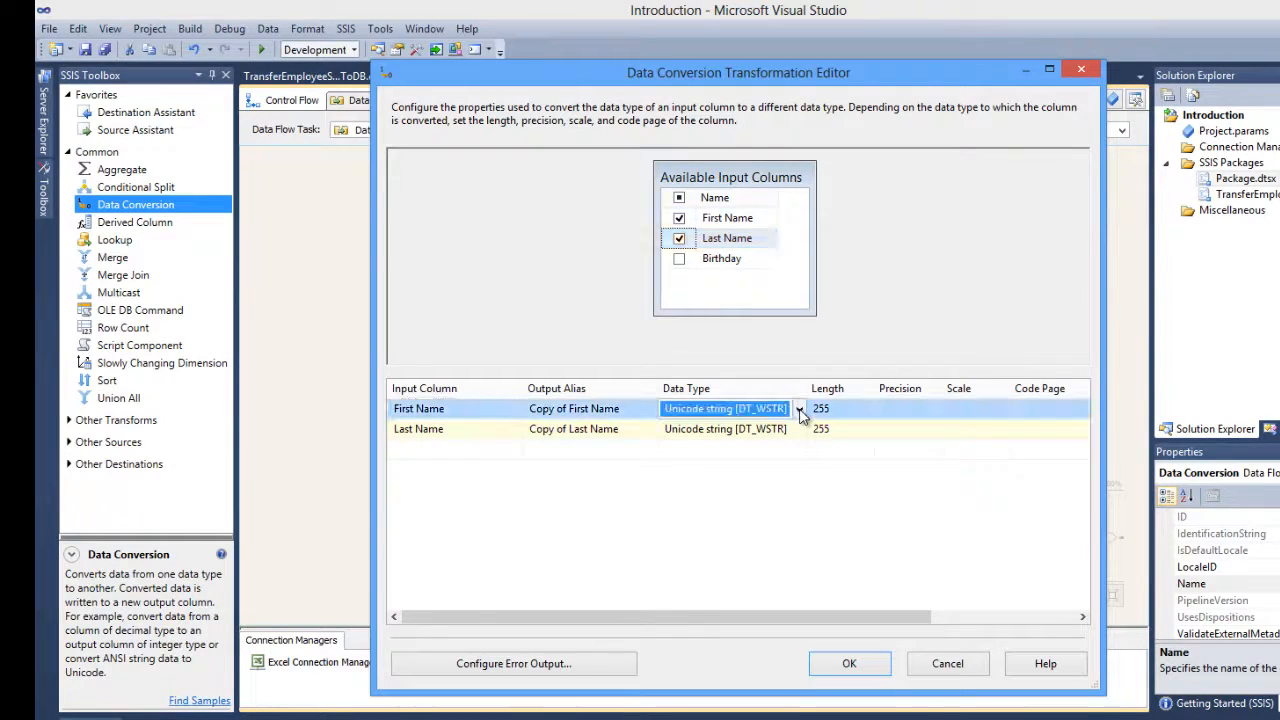
click(799, 408)
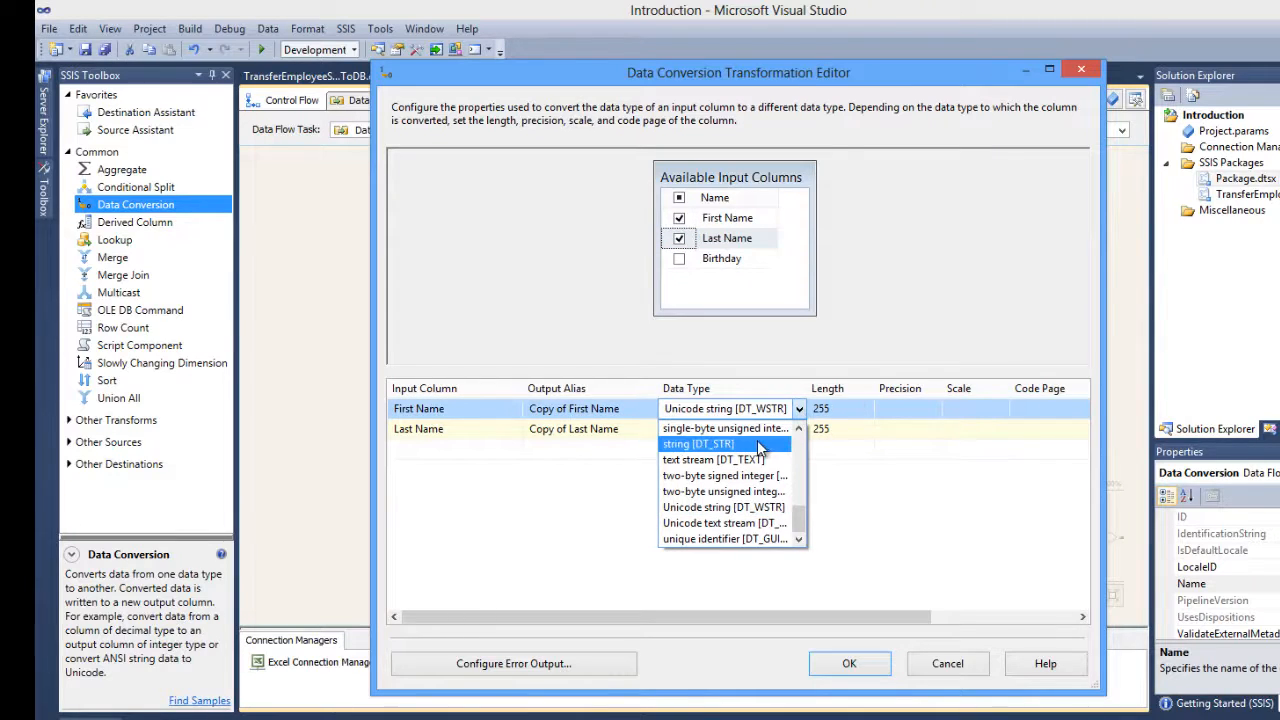
click(758, 447)
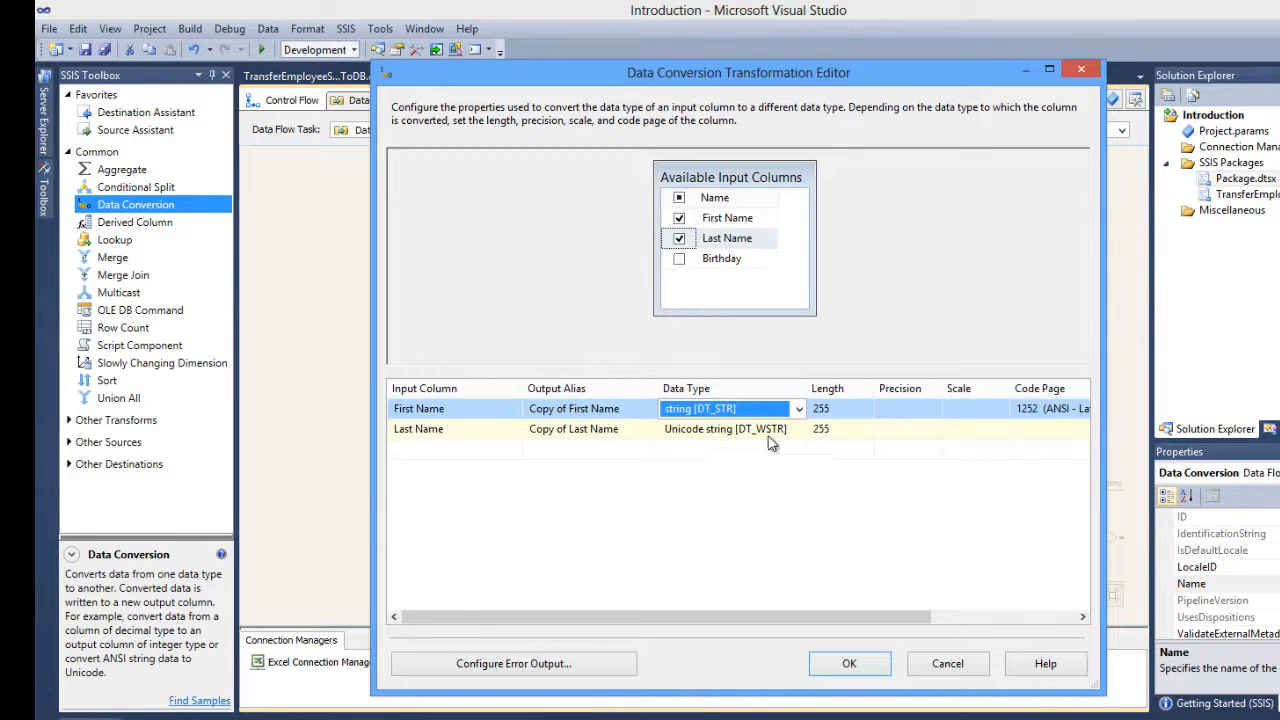
click(771, 430)
click(792, 429)
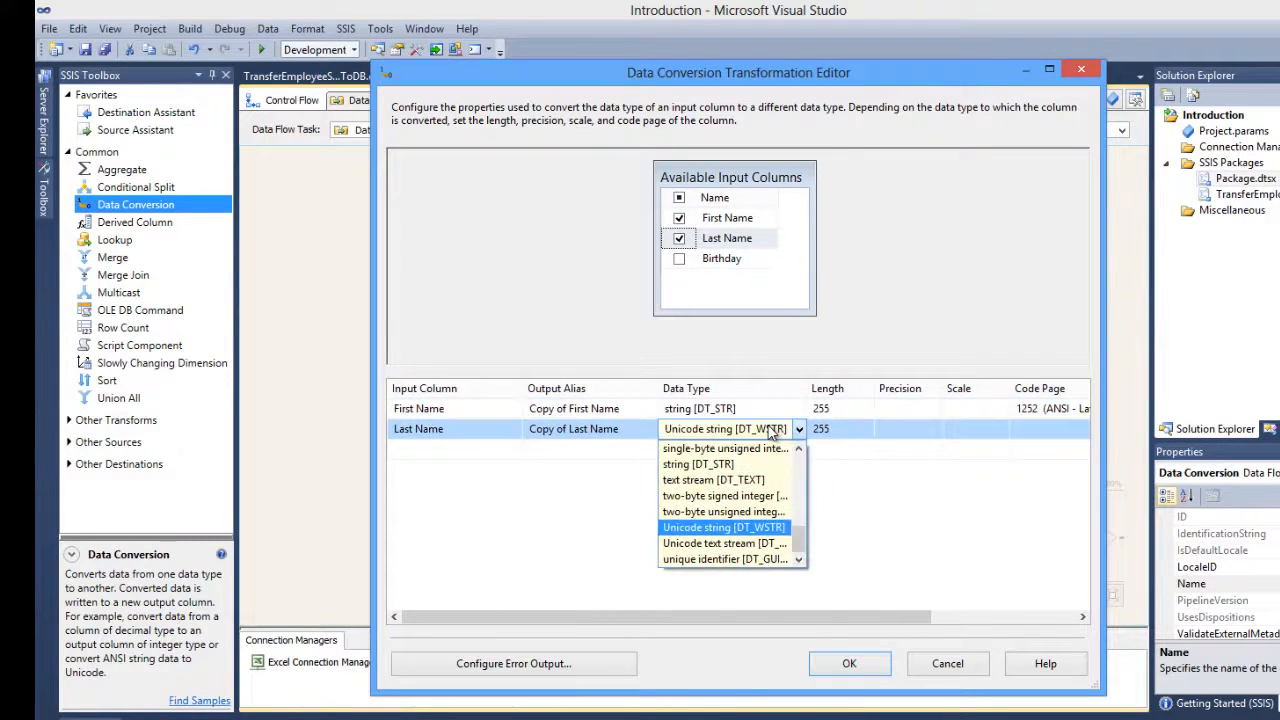
click(738, 464)
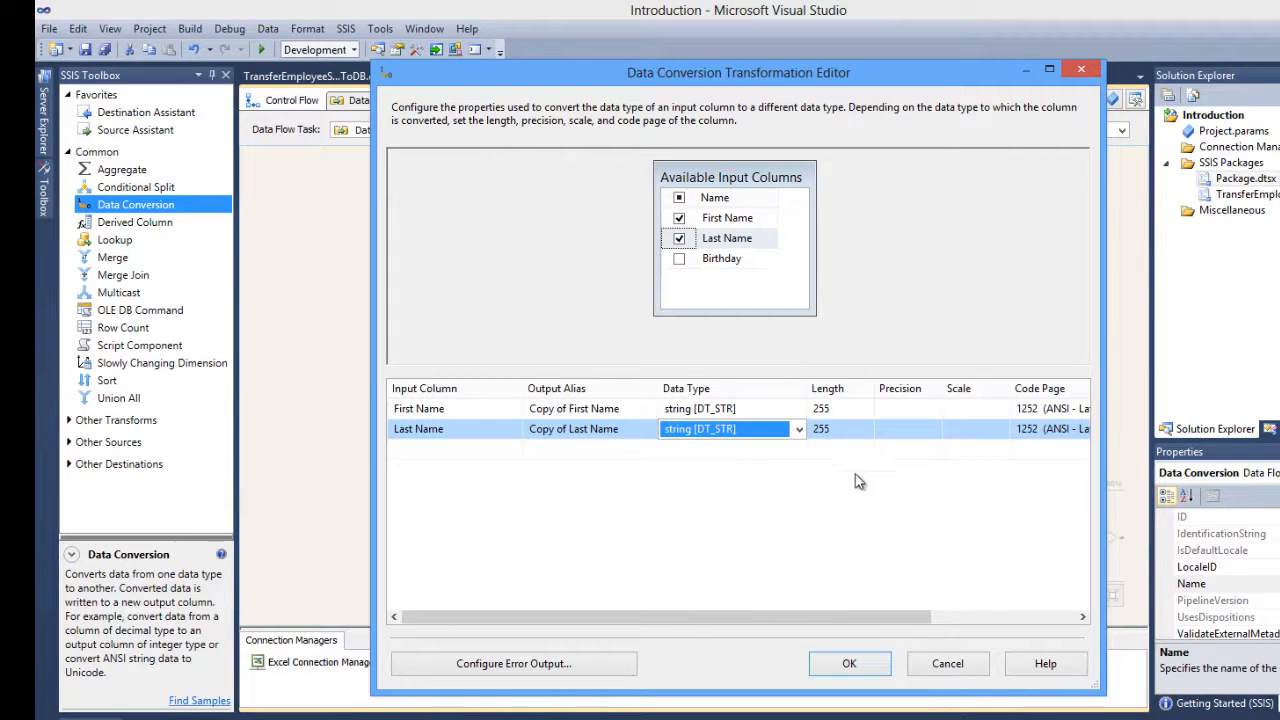
Rename the output alias of the converted First Name column as "First Name - STR".
mouse_move(752, 624)
mouse_down()
mouse_move(837, 624)
mouse_move(750, 622)
mouse_up()
click(603, 409)
drag(529, 408, 567, 408)
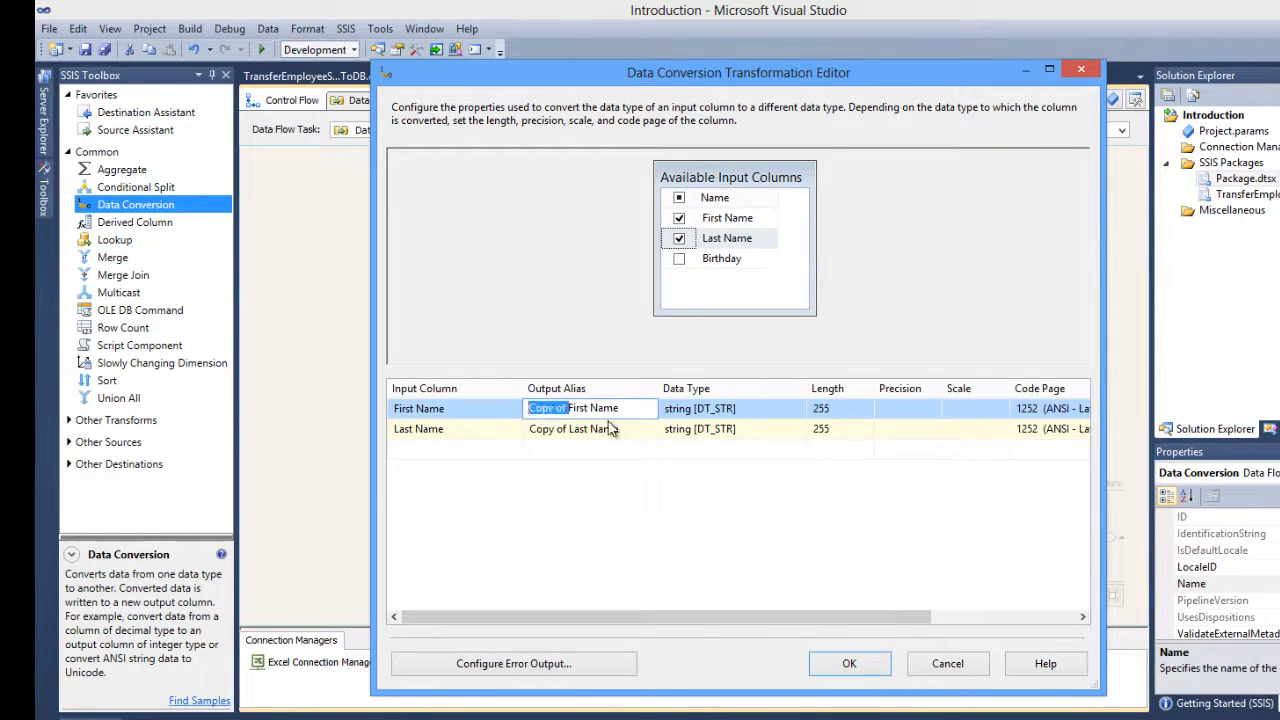
key(Delete)
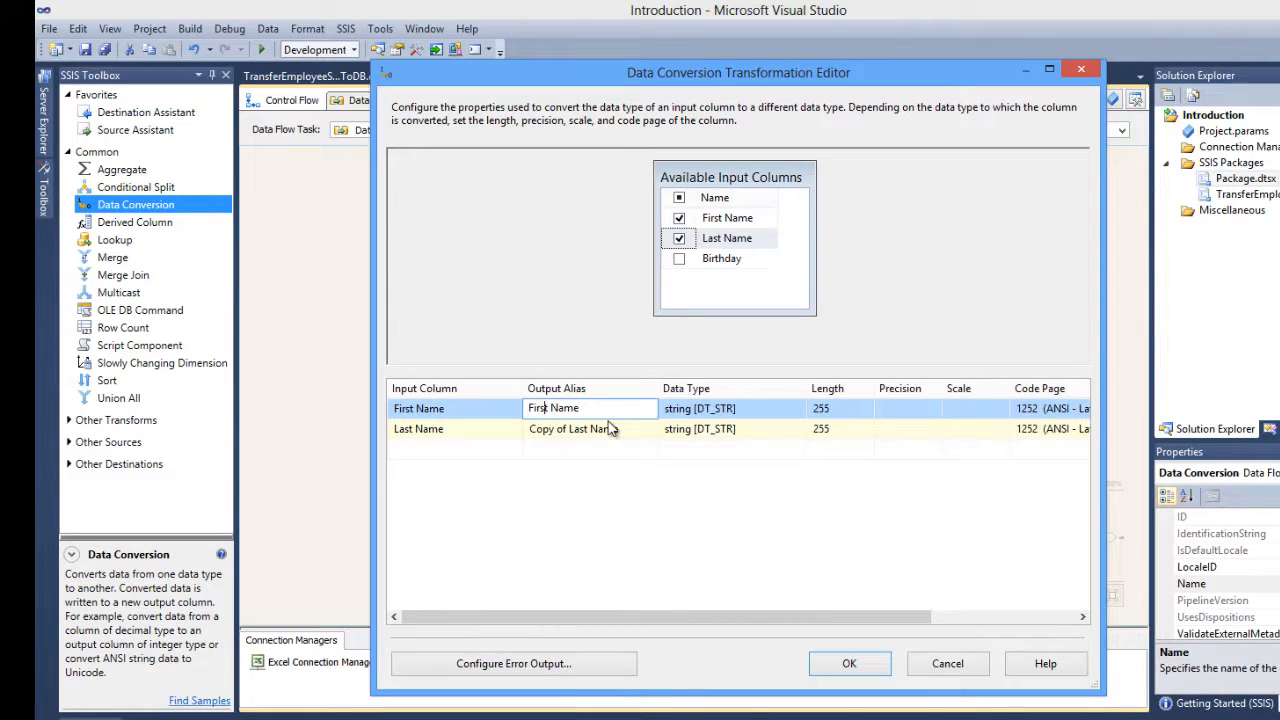
key(Right)
key(Right)
key(Right)
text(- ST)
Rename the output alias of the converted Last Name column as "Last Name - STR" and apply the Data Conversion settings.
click(568, 430)
double_click(562, 428)
key(shift+Home)
key(BackSpace)
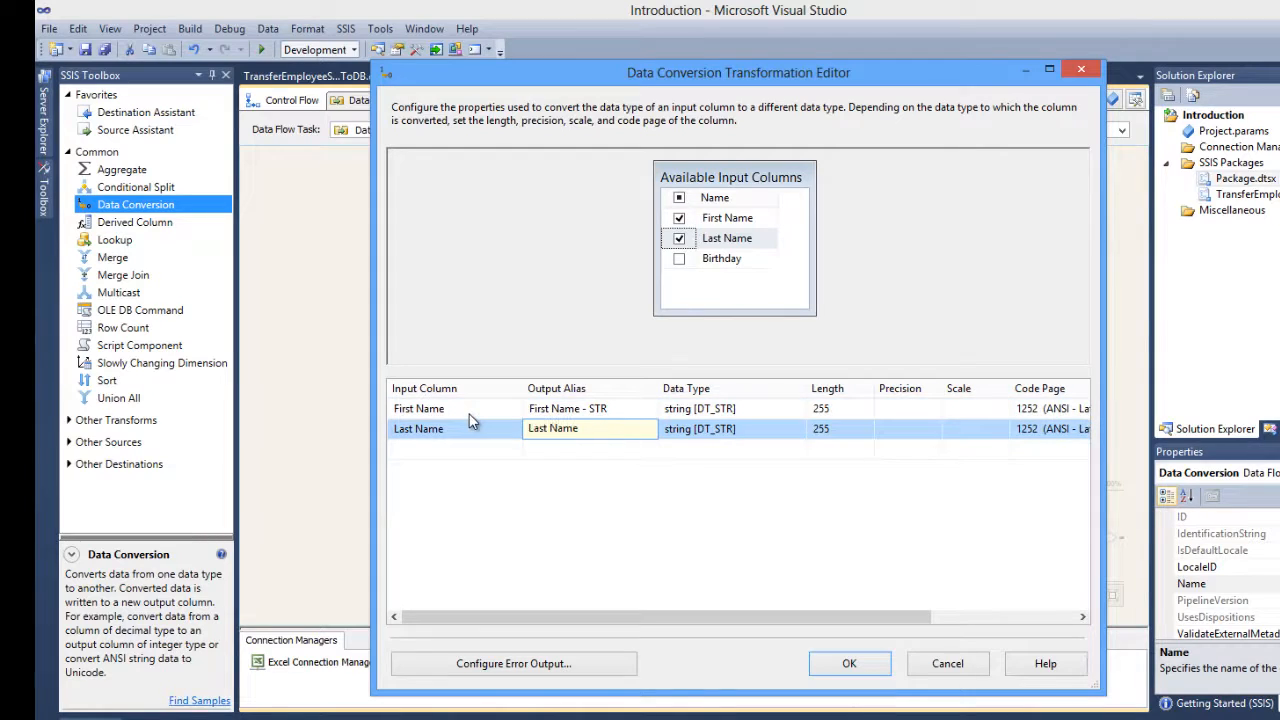
key(End)
text(_ S)
key(BackSpace)
key(Return)
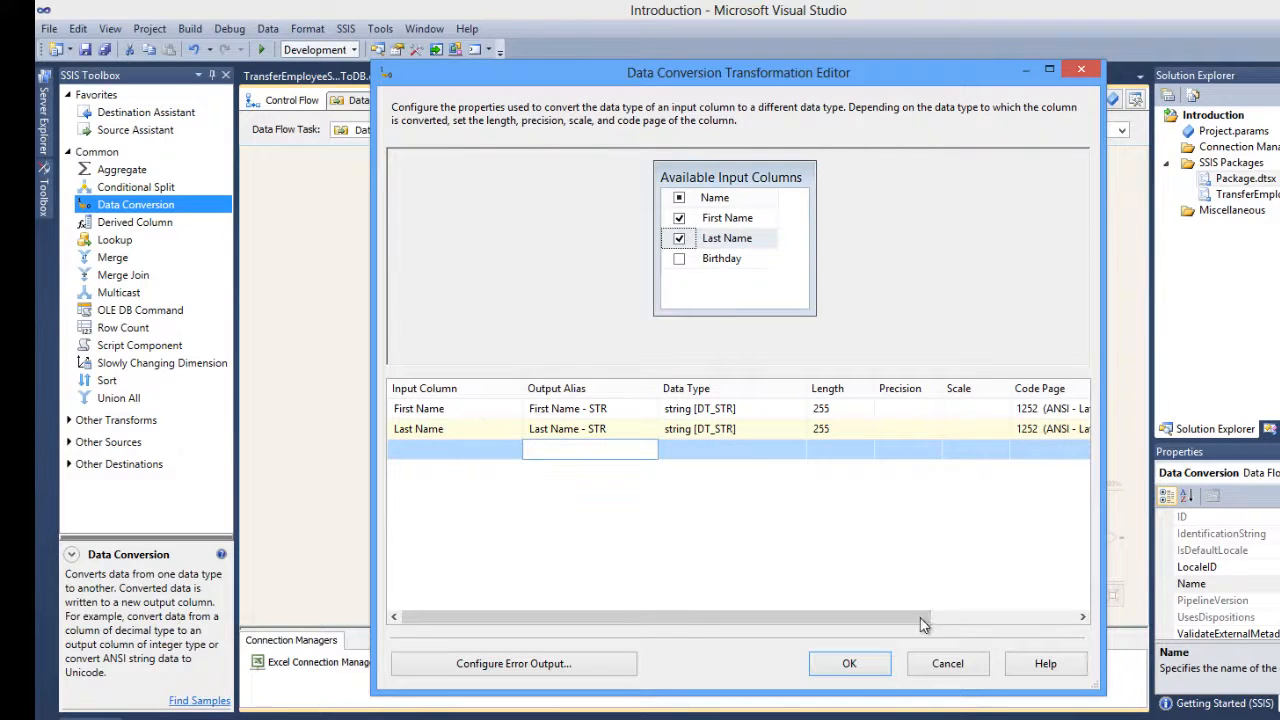
click(843, 675)
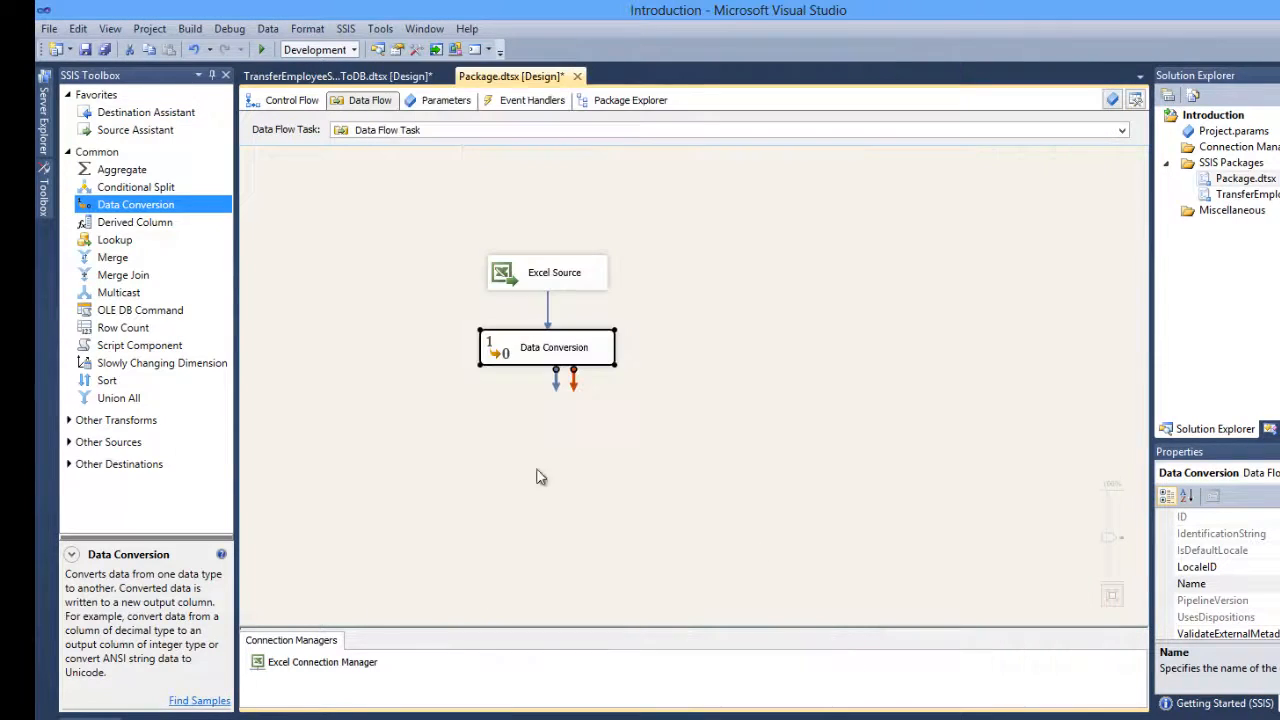
Switch to SQL Server Management Studio, add an Age column of type int to the dbo.Employee table design, and save the table.
click(295, 367)
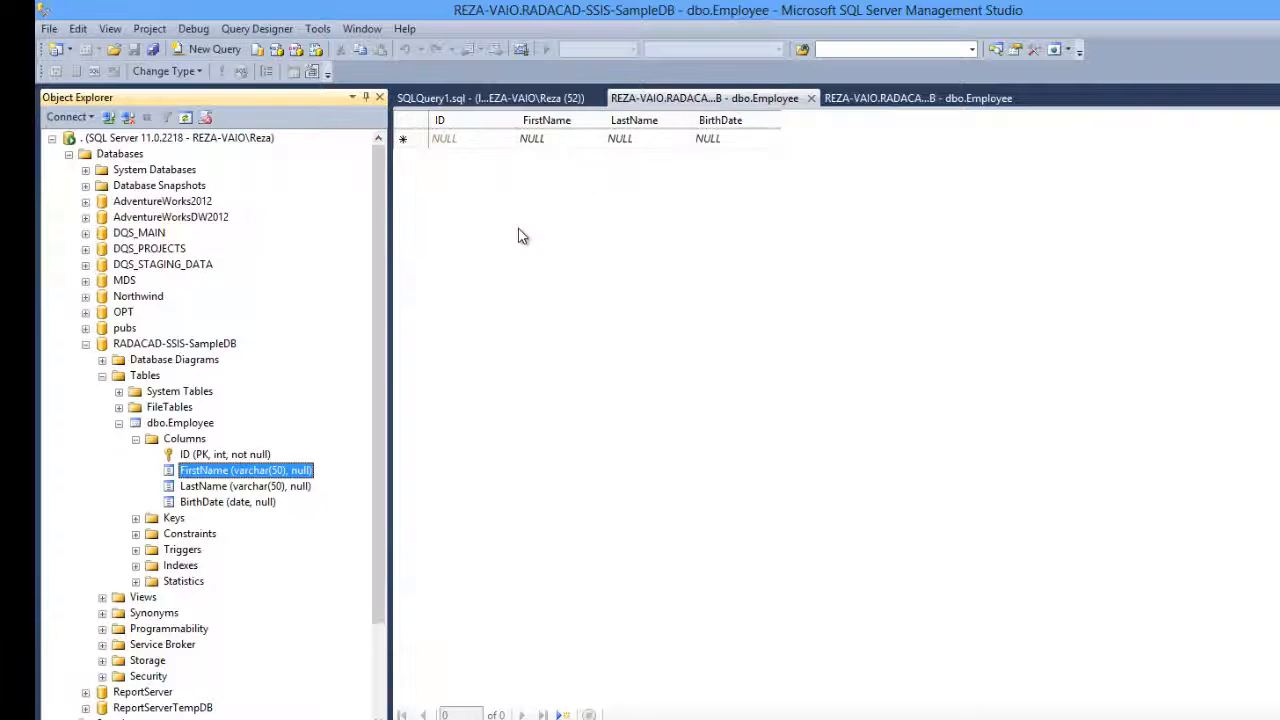
right_click(172, 428)
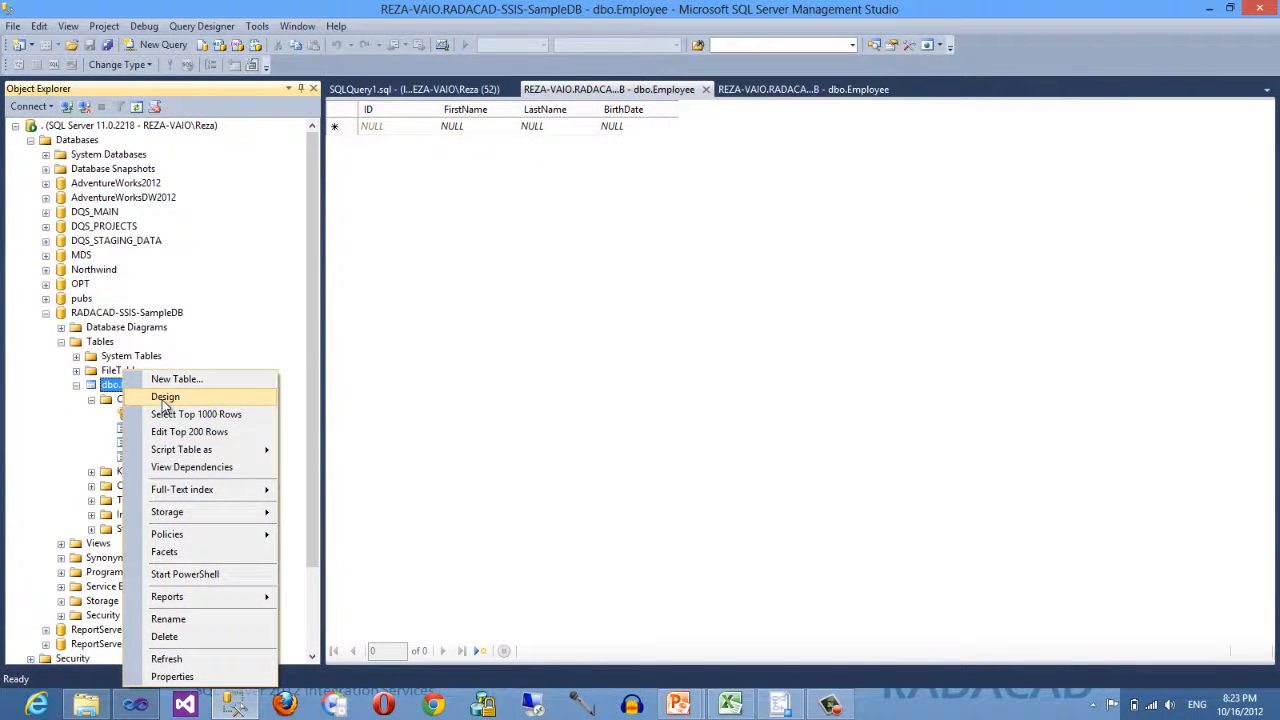
click(165, 397)
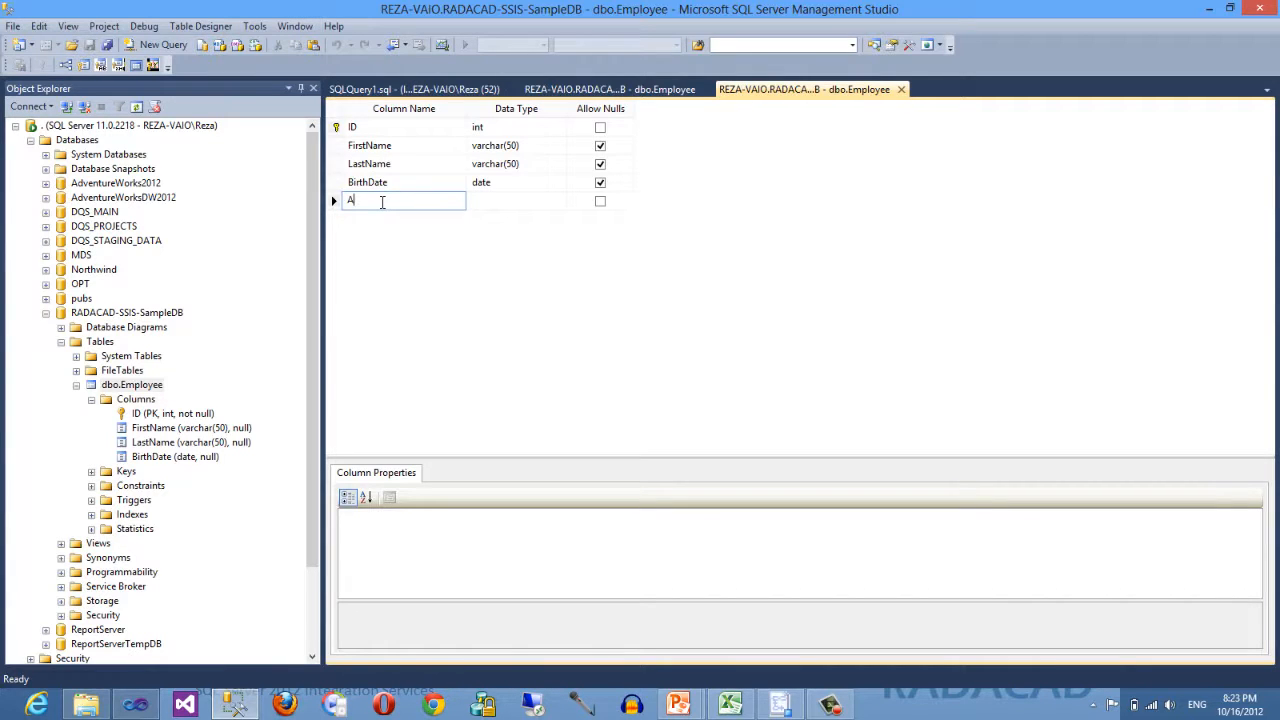
click(381, 201)
text(Age)
key(Tab)
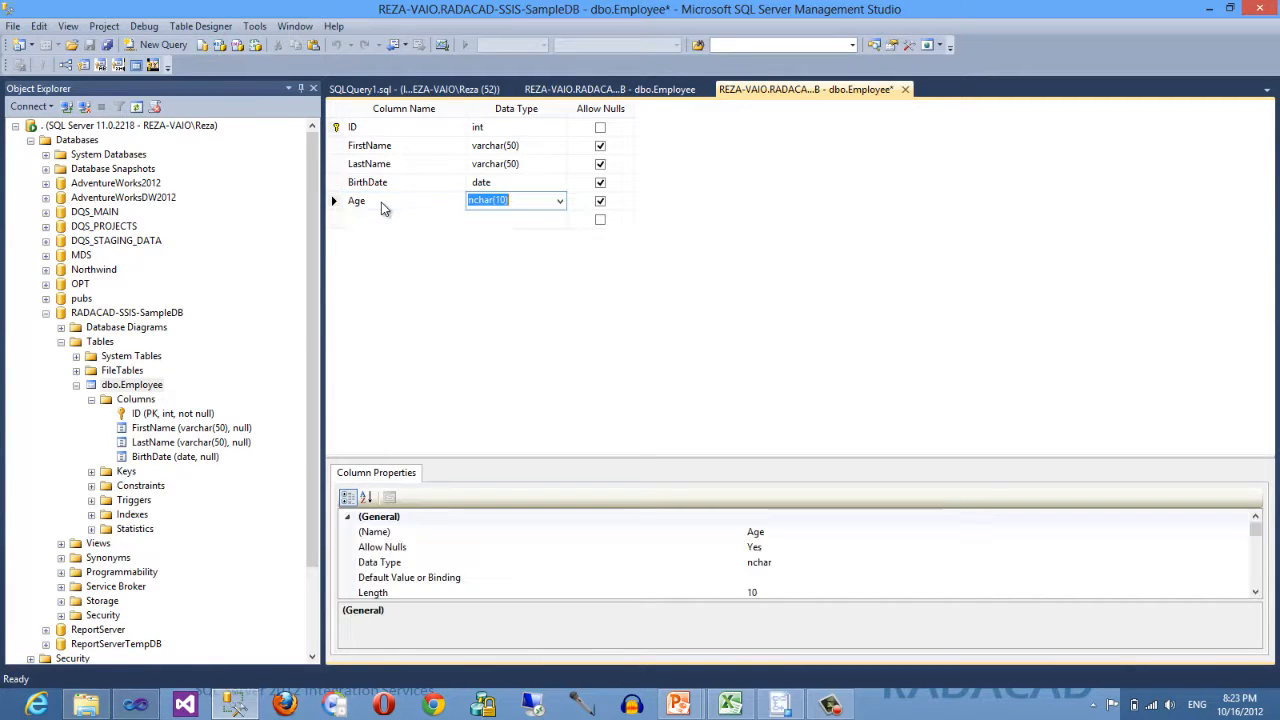
text(int)
key(Return)
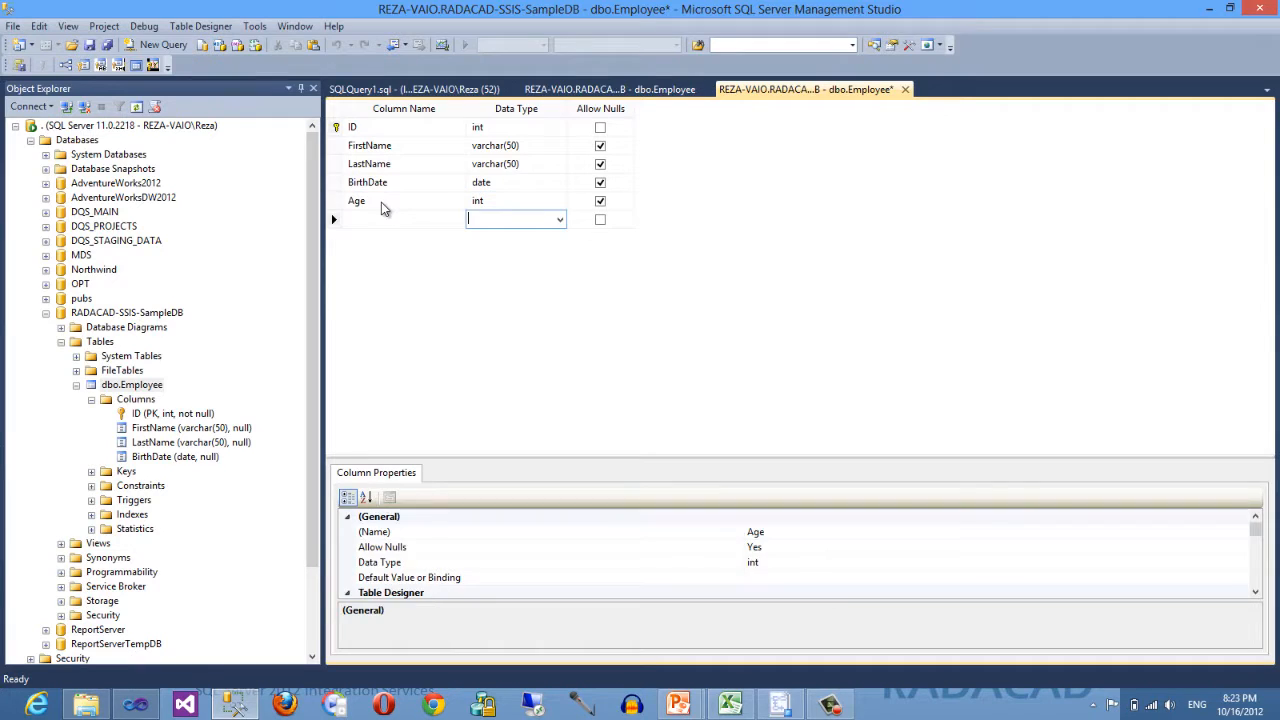
click(92, 46)
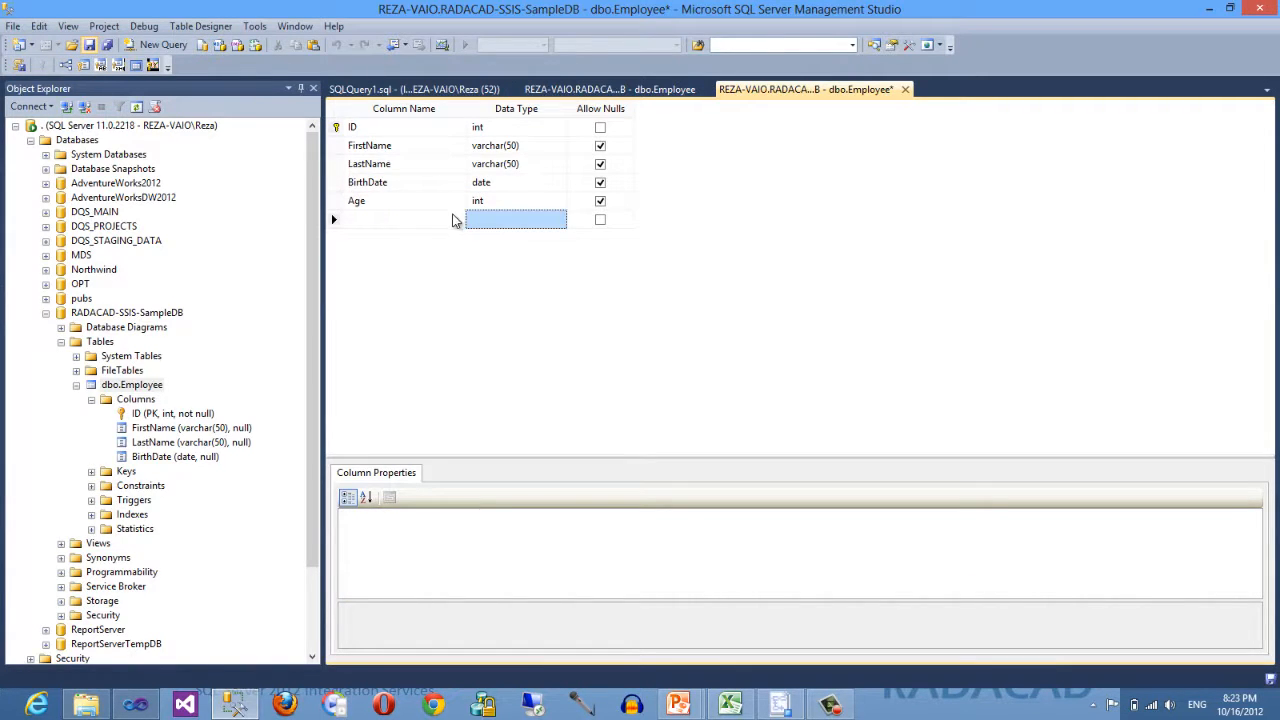
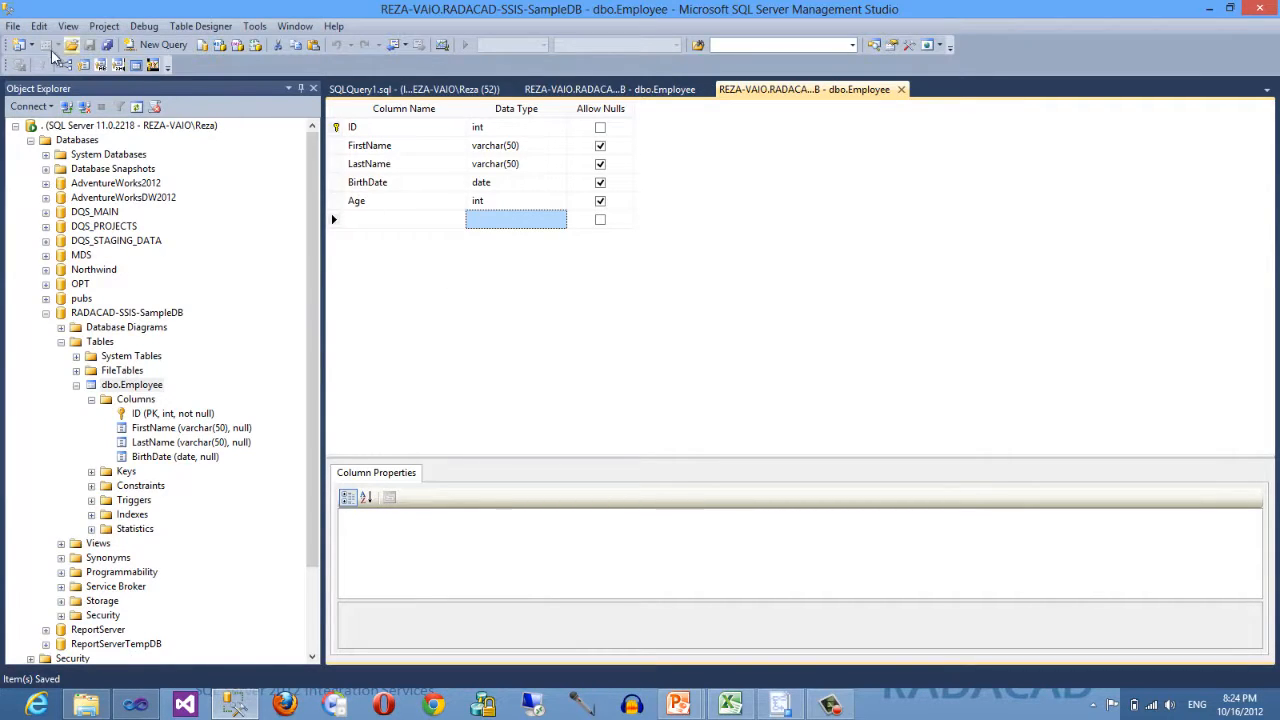
Replace the statement in SQLQuery1.sql with "truncate table employee" and run it.
click(535, 90)
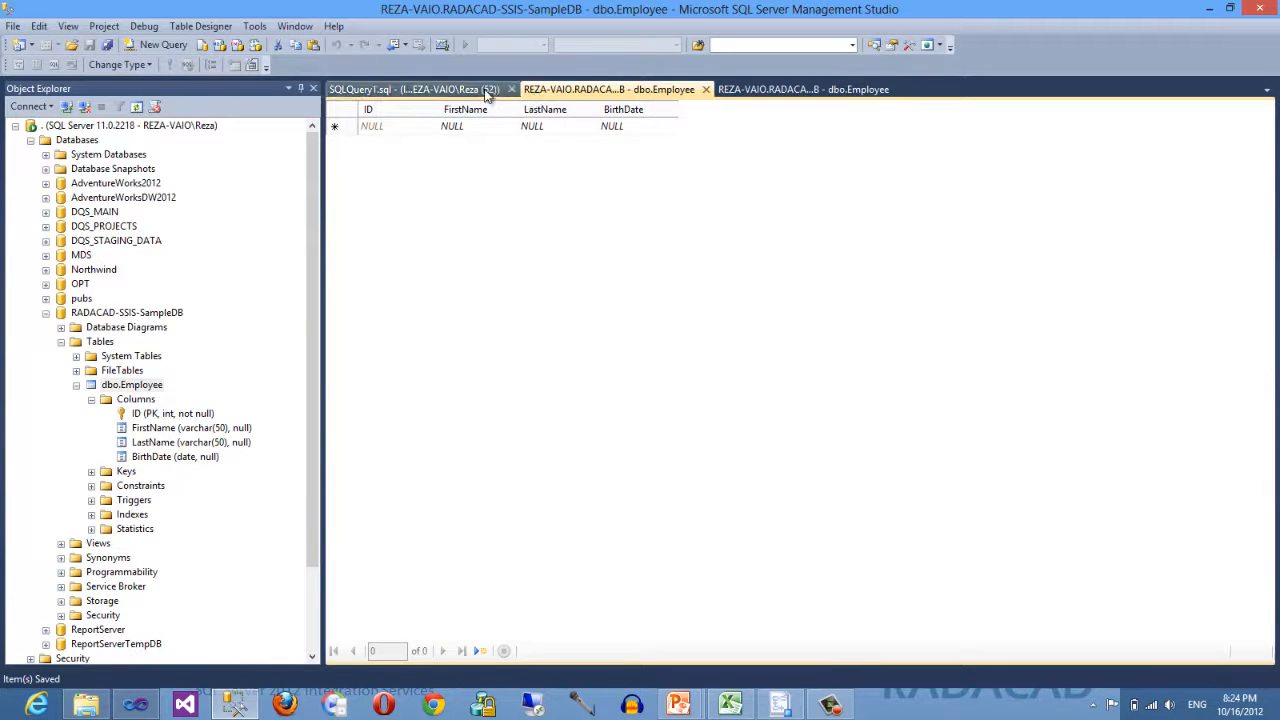
click(500, 90)
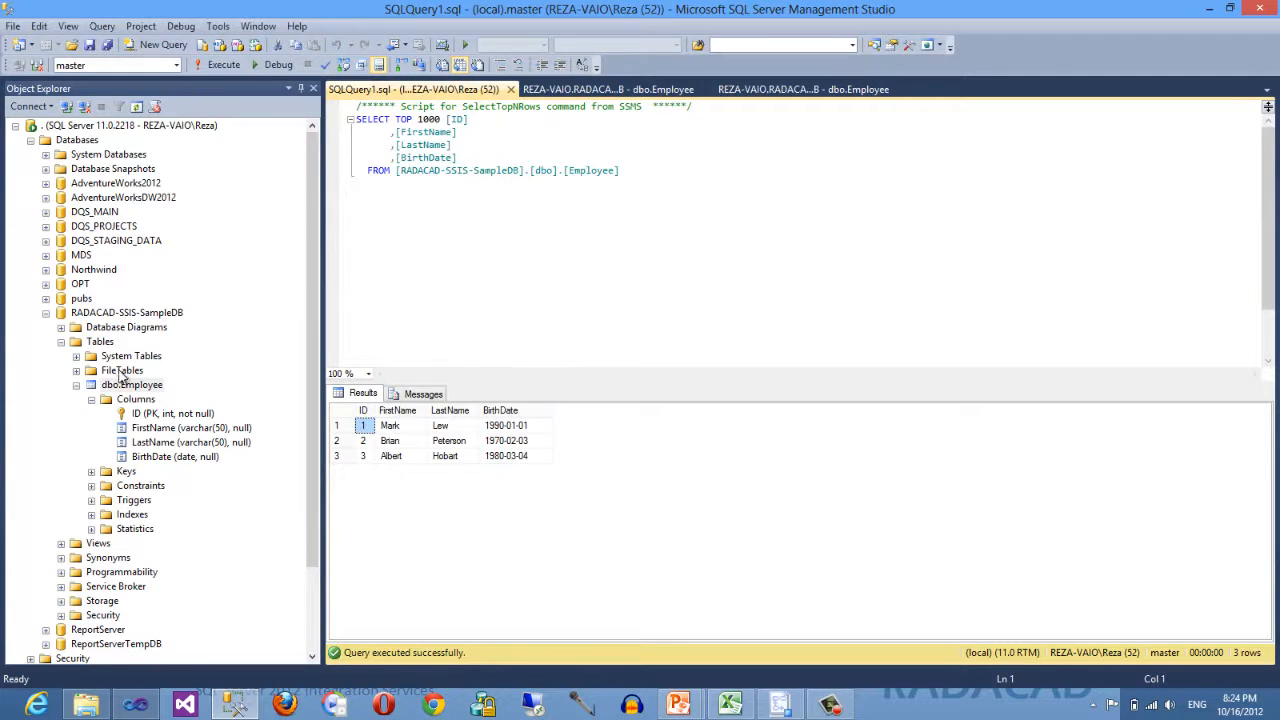
drag(682, 197, 352, 98)
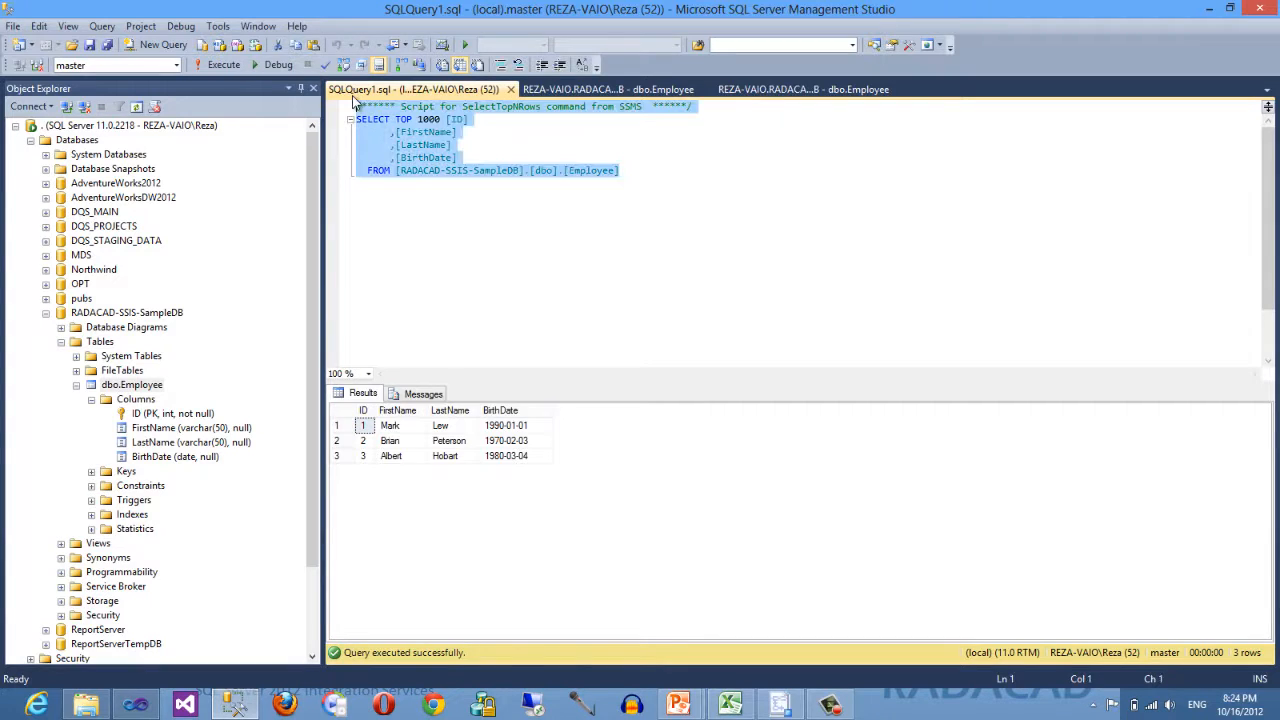
key(Delete)
text(trunc)
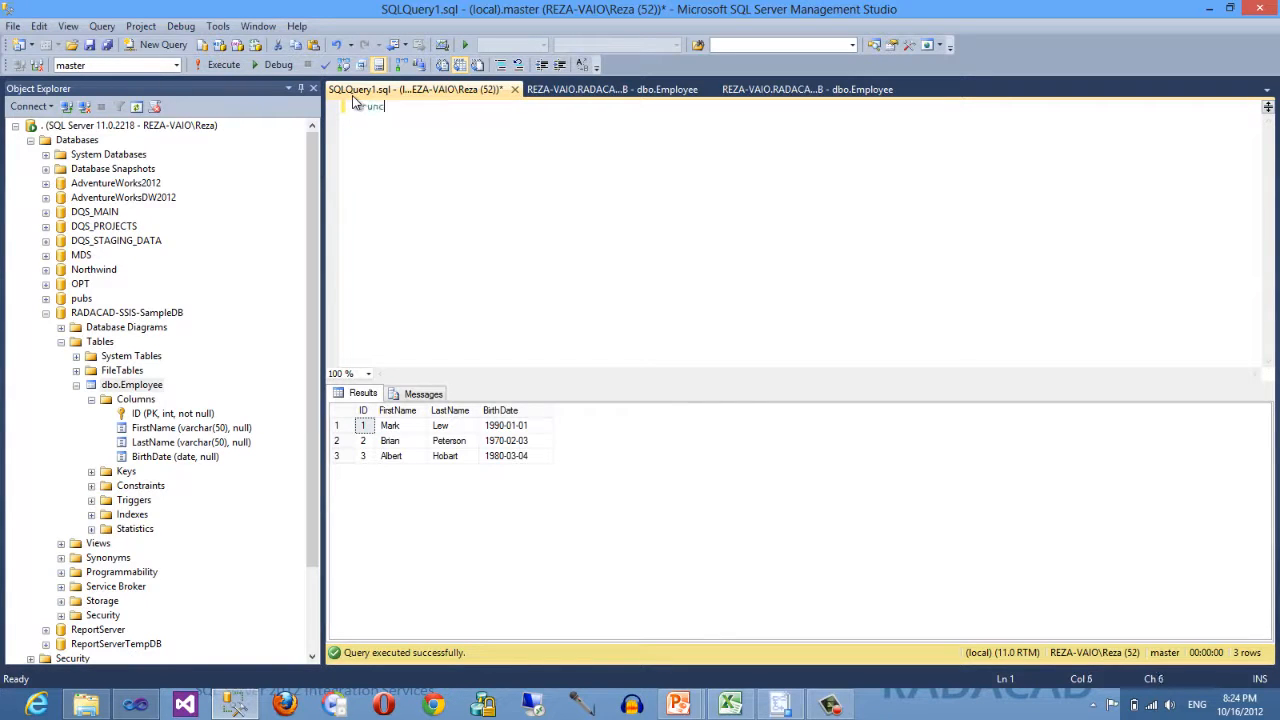
text(ate table employee)
key(F5)
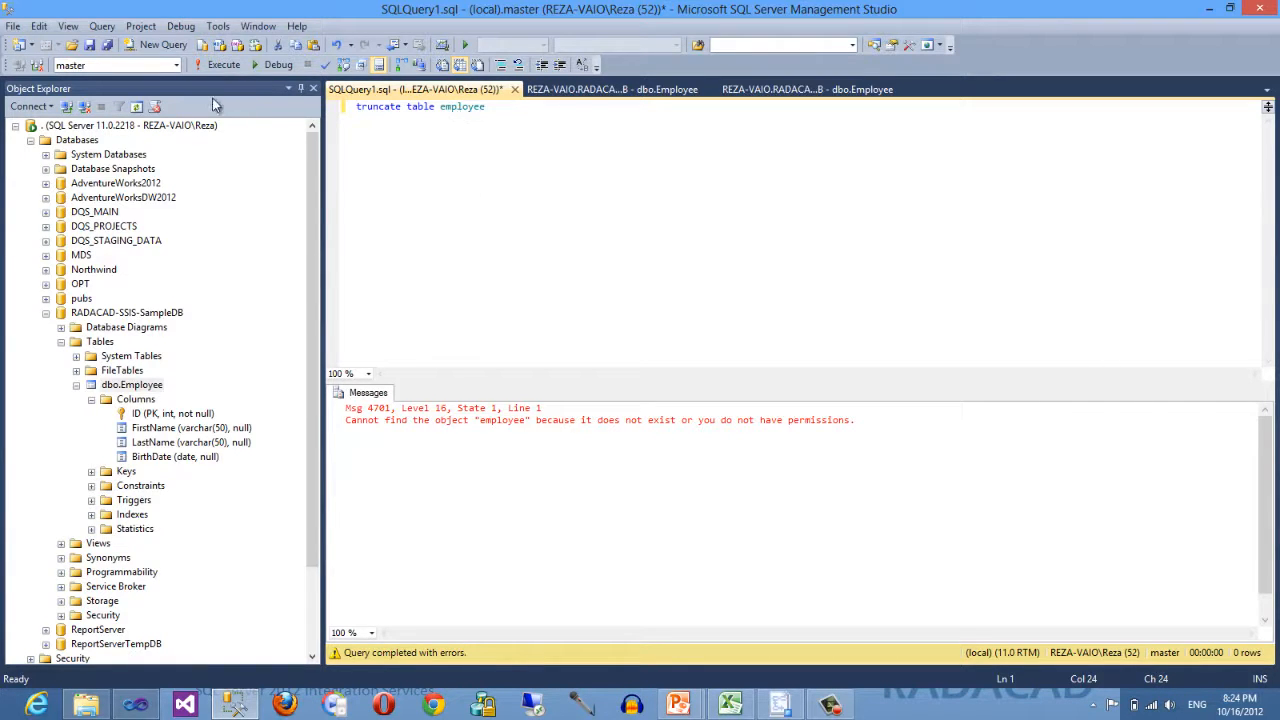
Set the query's database to RADACAD-SSIS-SampleDB and run the truncate statement again.
click(176, 65)
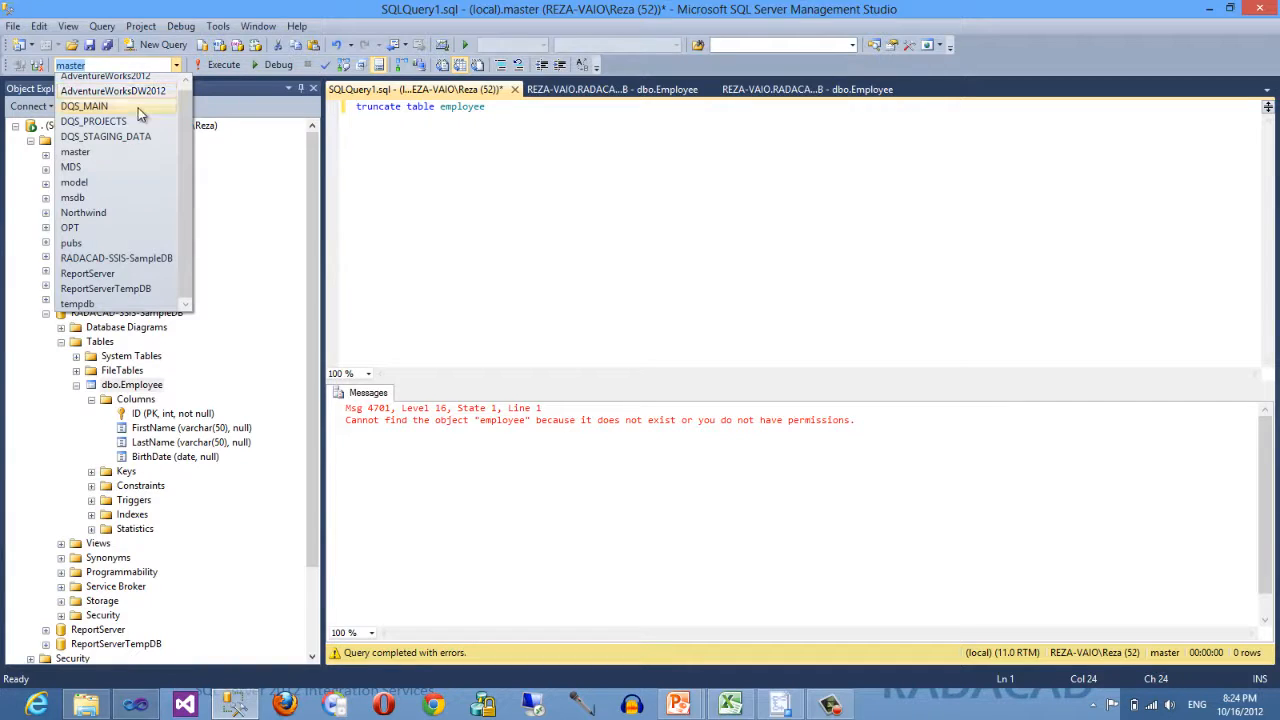
click(150, 258)
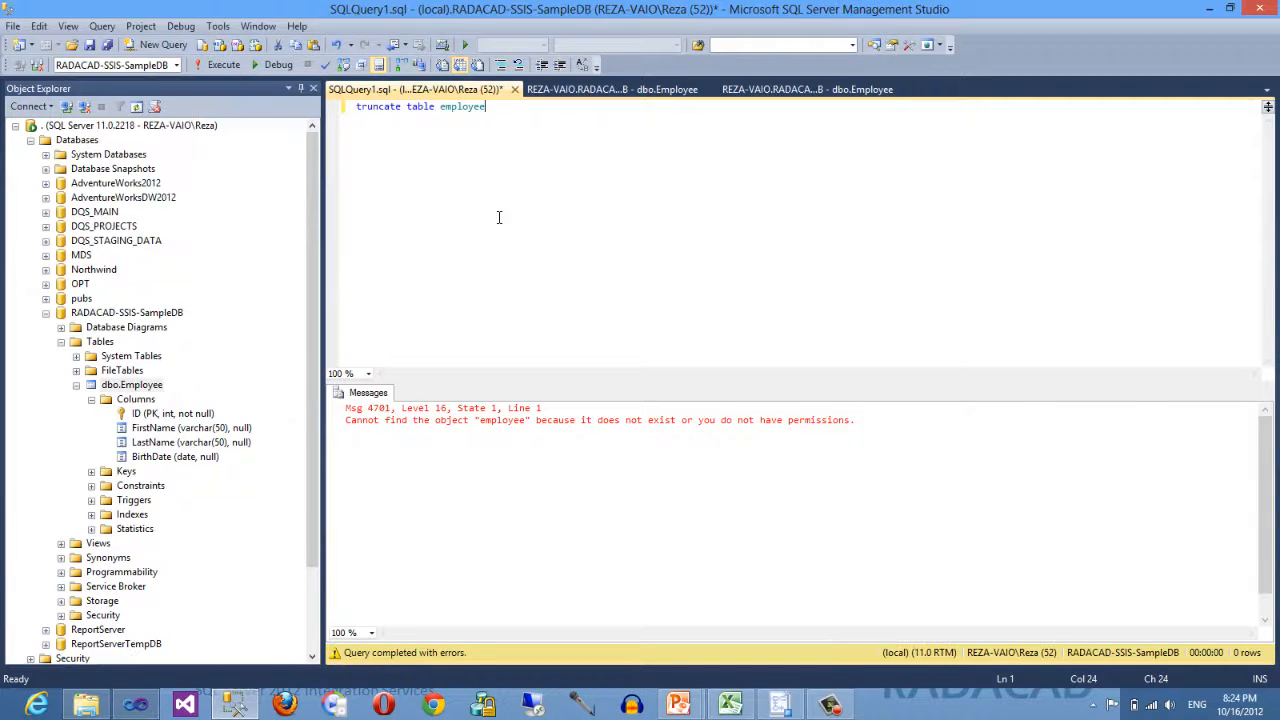
key(F5)
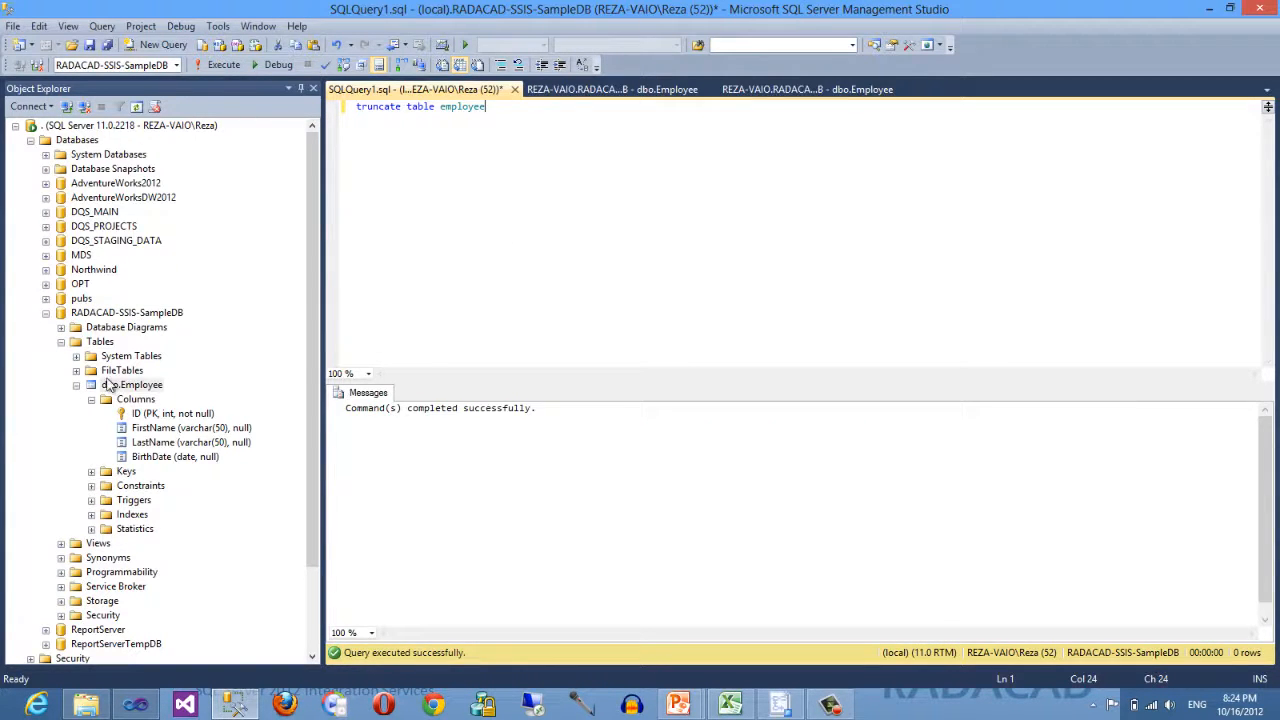
Close all open documents without saving the query, and query the top 1000 rows of dbo.Employee.
click(710, 90)
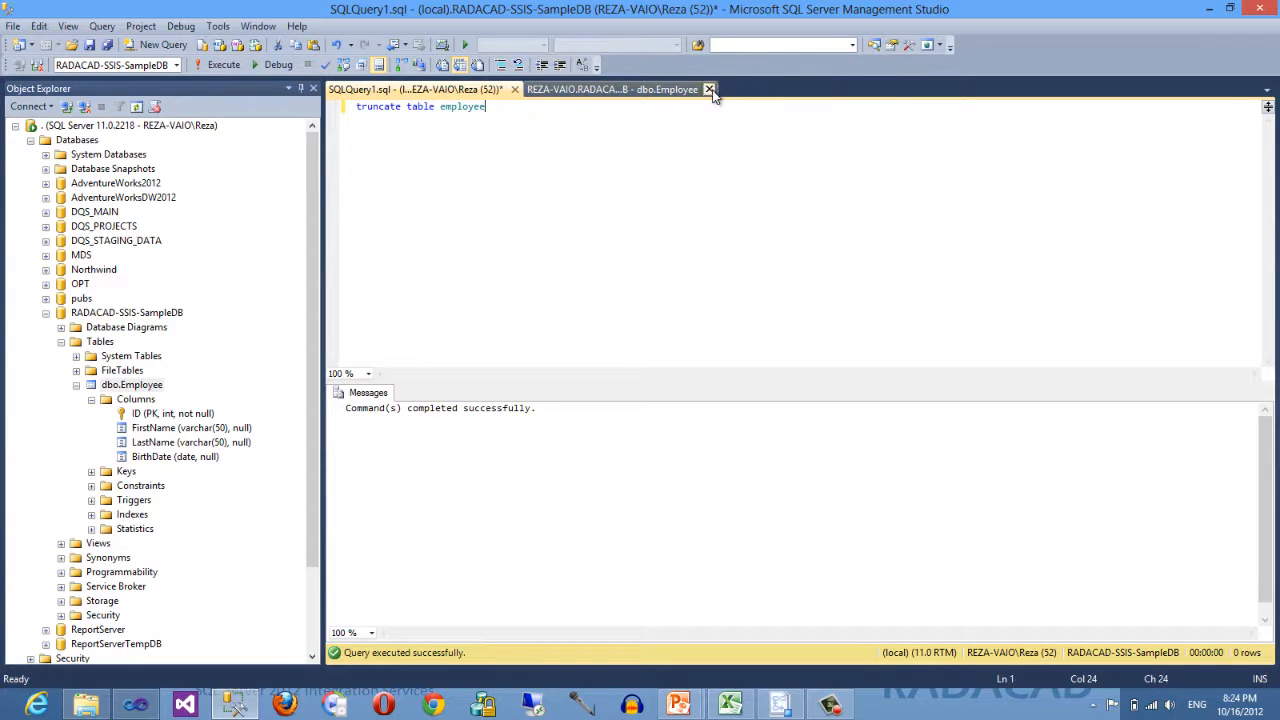
click(710, 90)
click(515, 89)
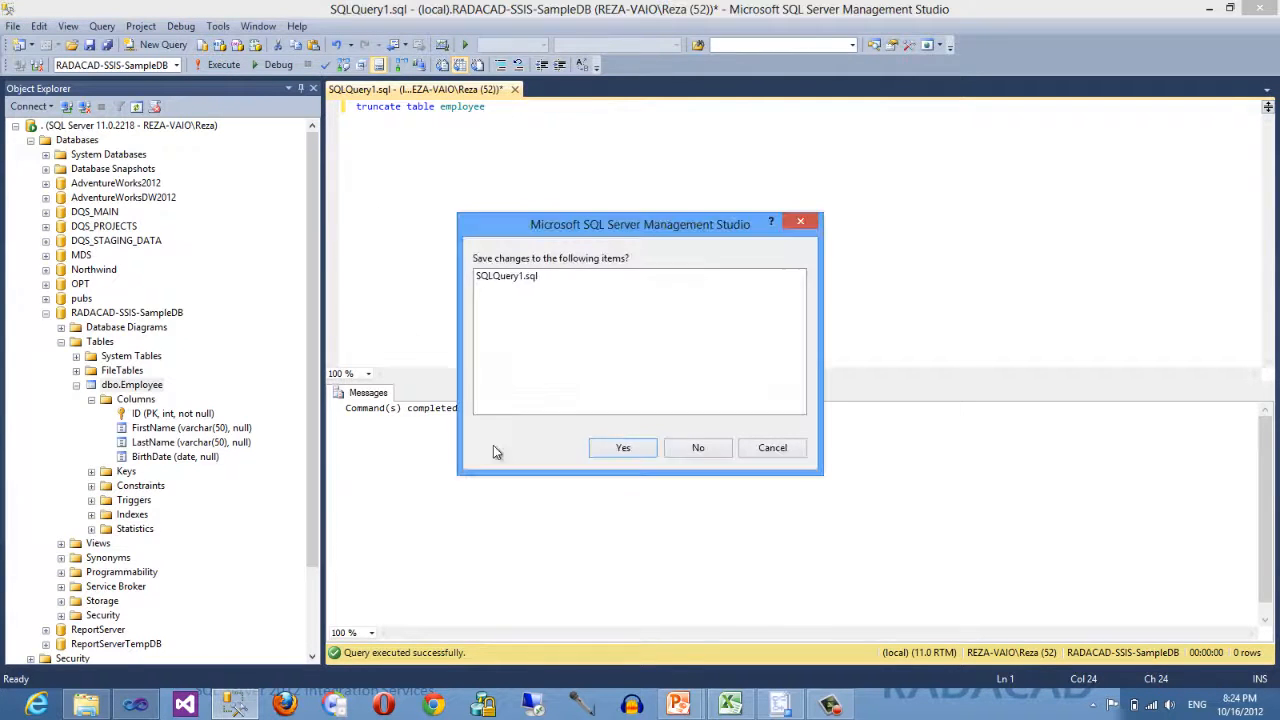
click(693, 447)
right_click(124, 369)
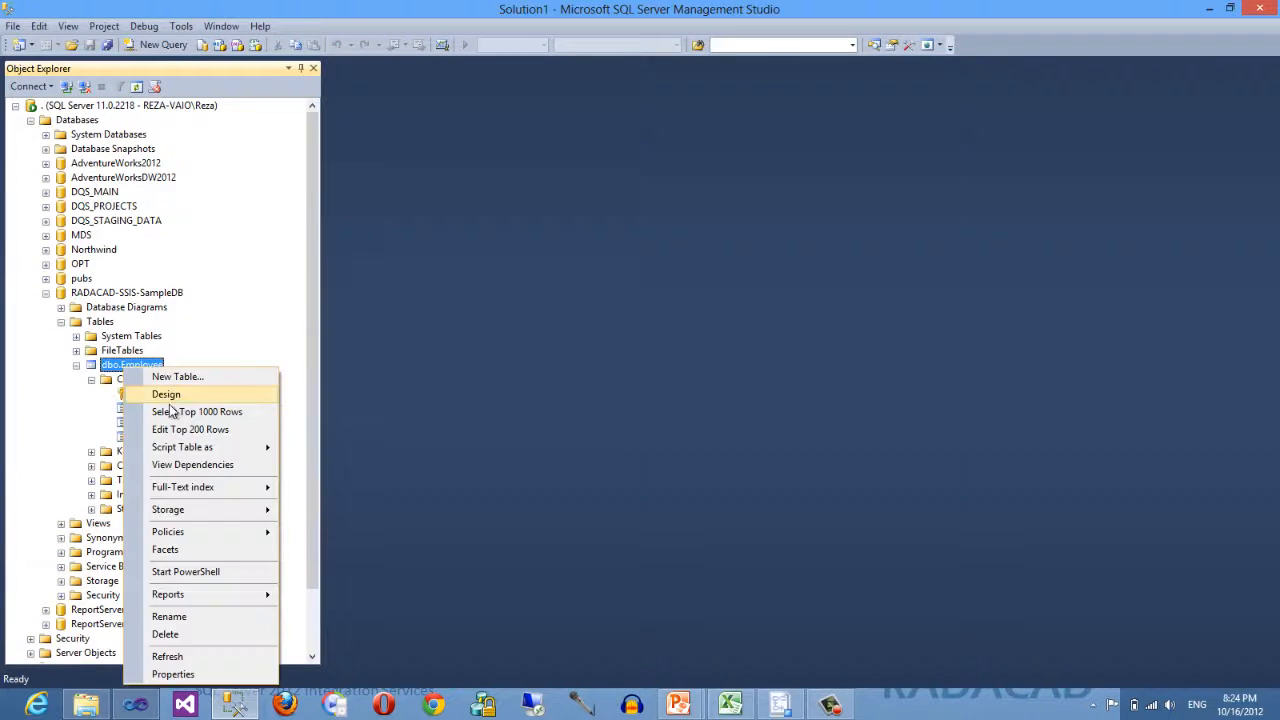
click(174, 410)
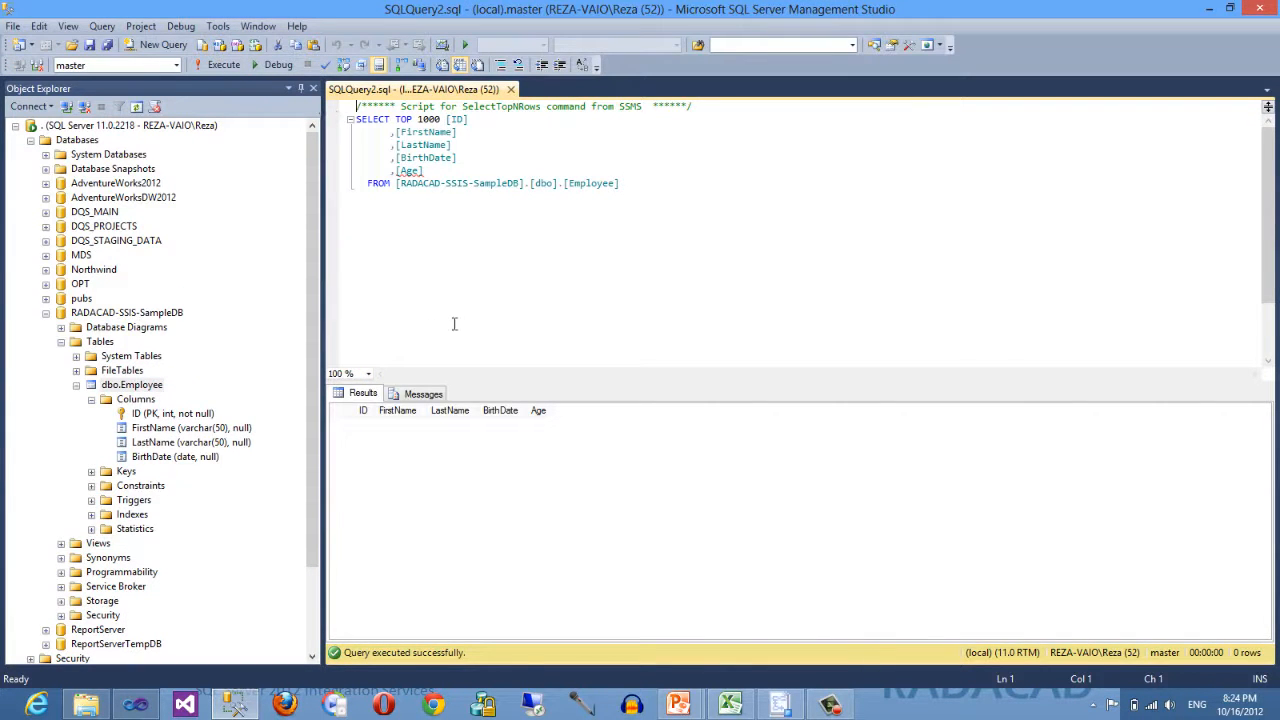
Switch to Visual Studio, add a Derived Column transformation below Data Conversion, and connect Data Conversion's regular output to it.
click(218, 708)
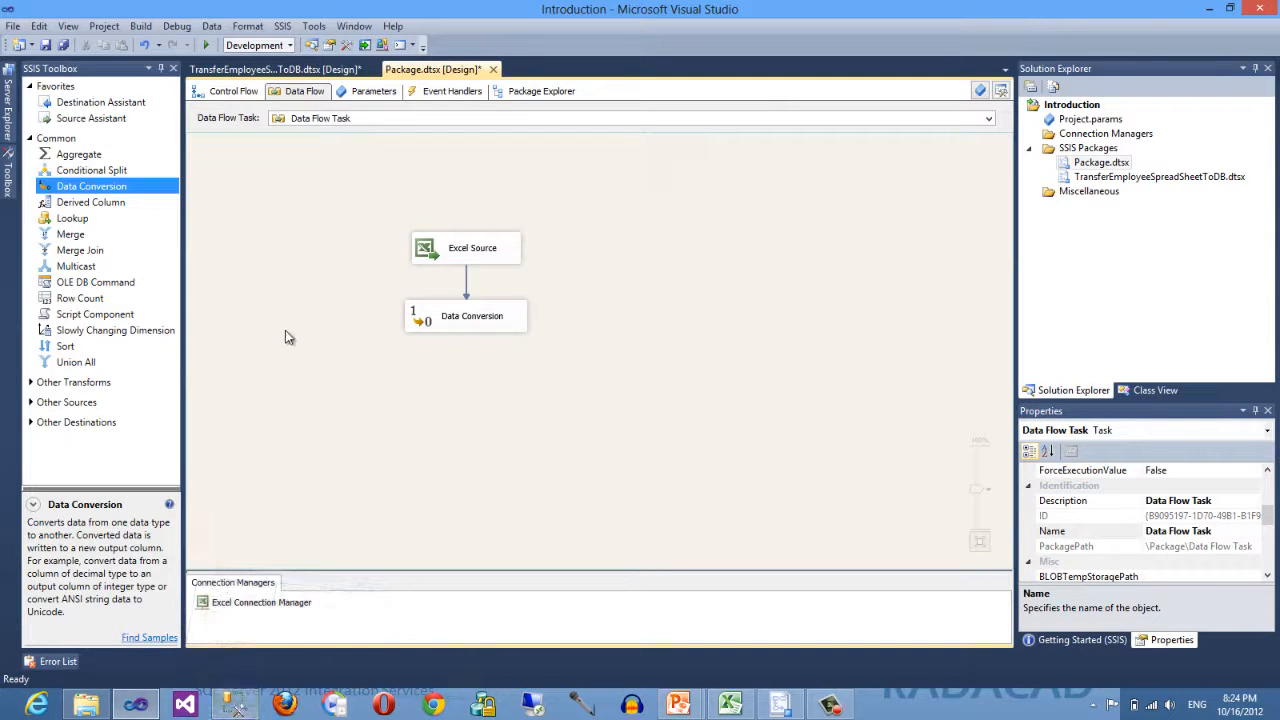
click(53, 205)
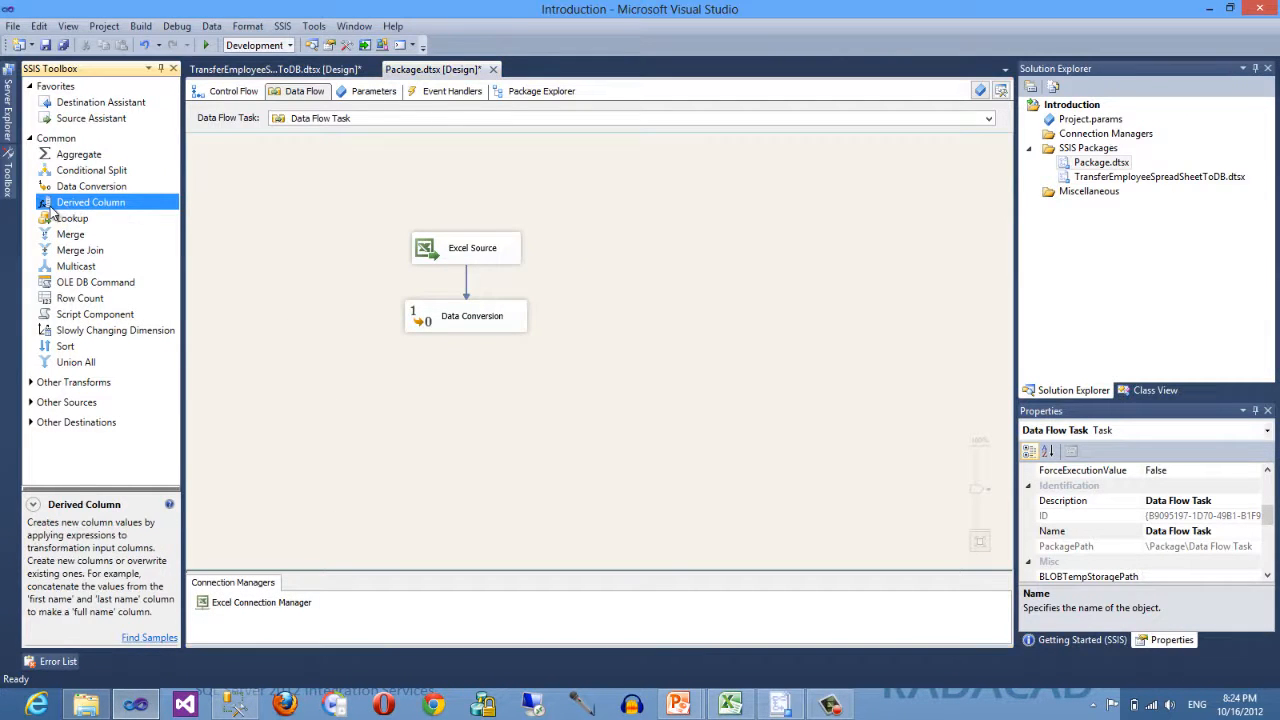
drag(50, 208, 402, 374)
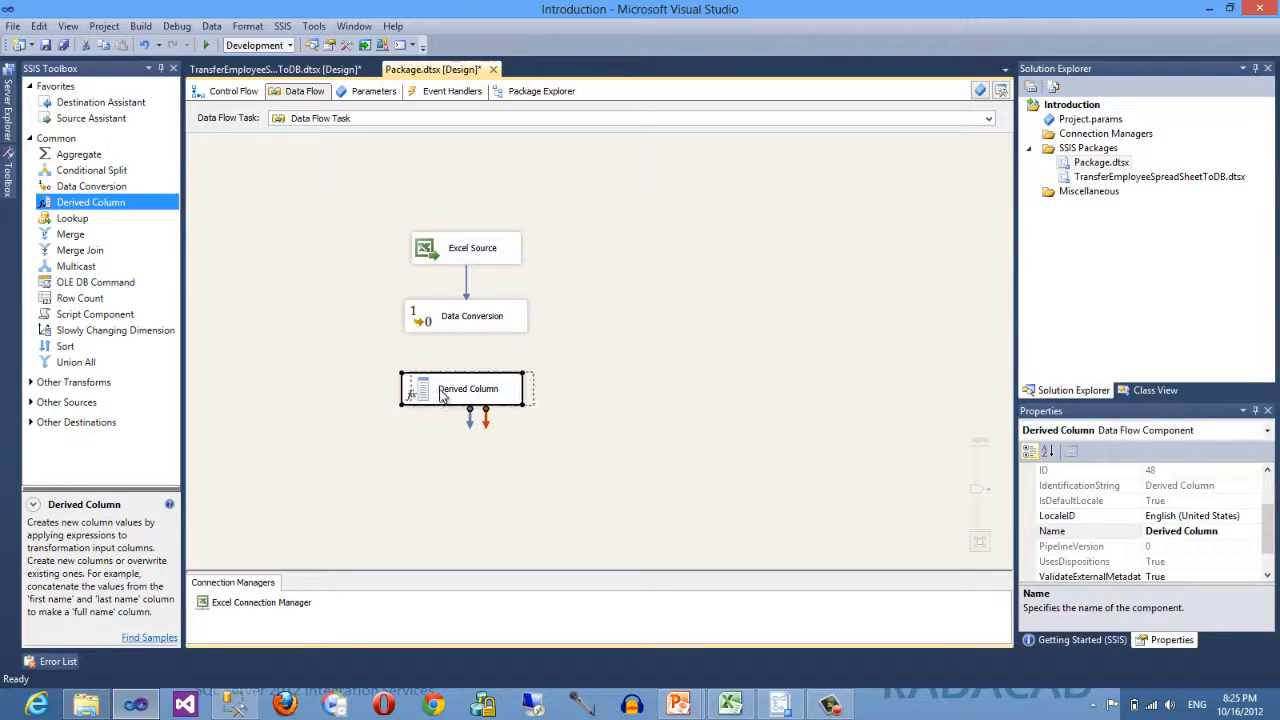
click(452, 328)
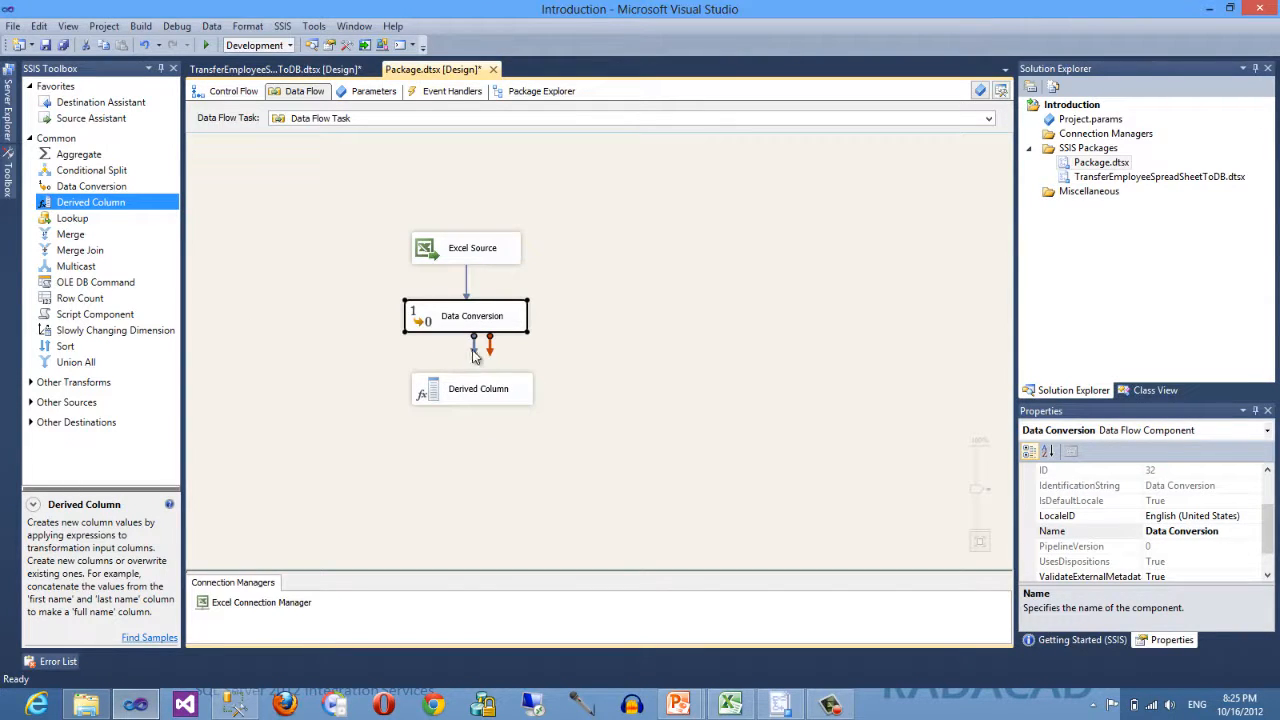
drag(474, 347, 474, 392)
Open the Derived Column settings and insert the DATEDIFF date/time function as the expression of a new derived column.
double_click(430, 393)
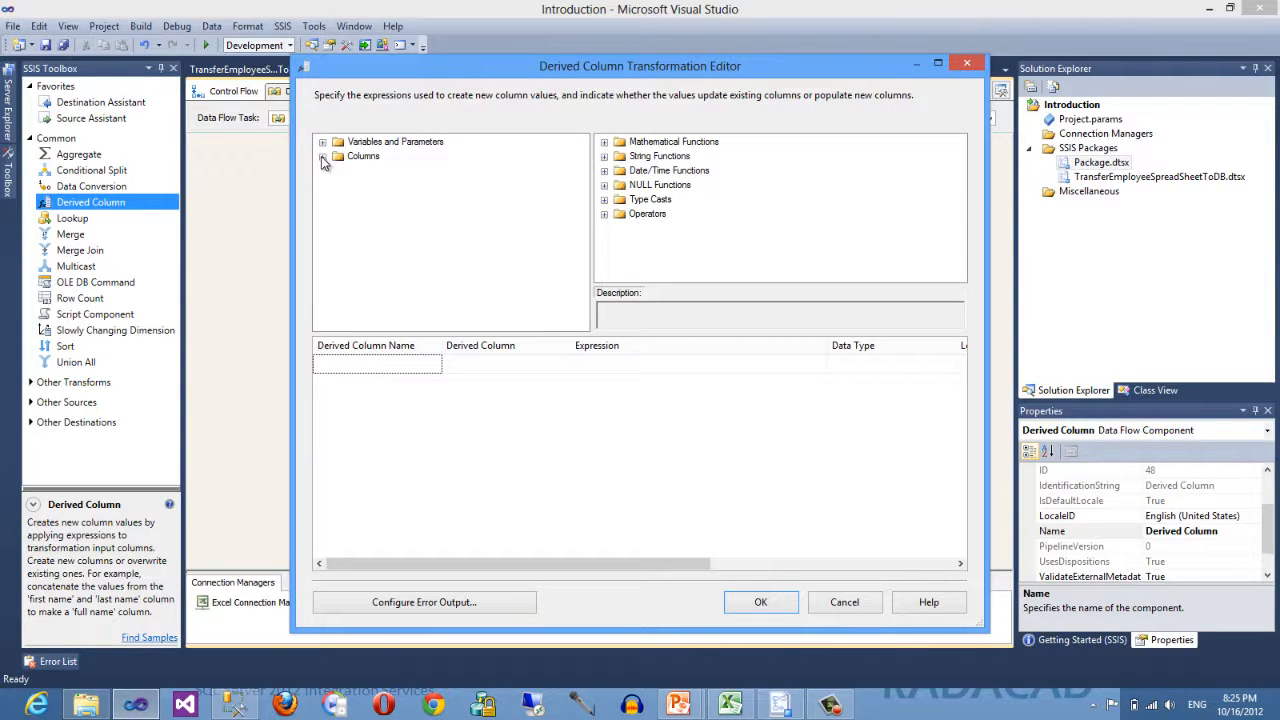
click(321, 156)
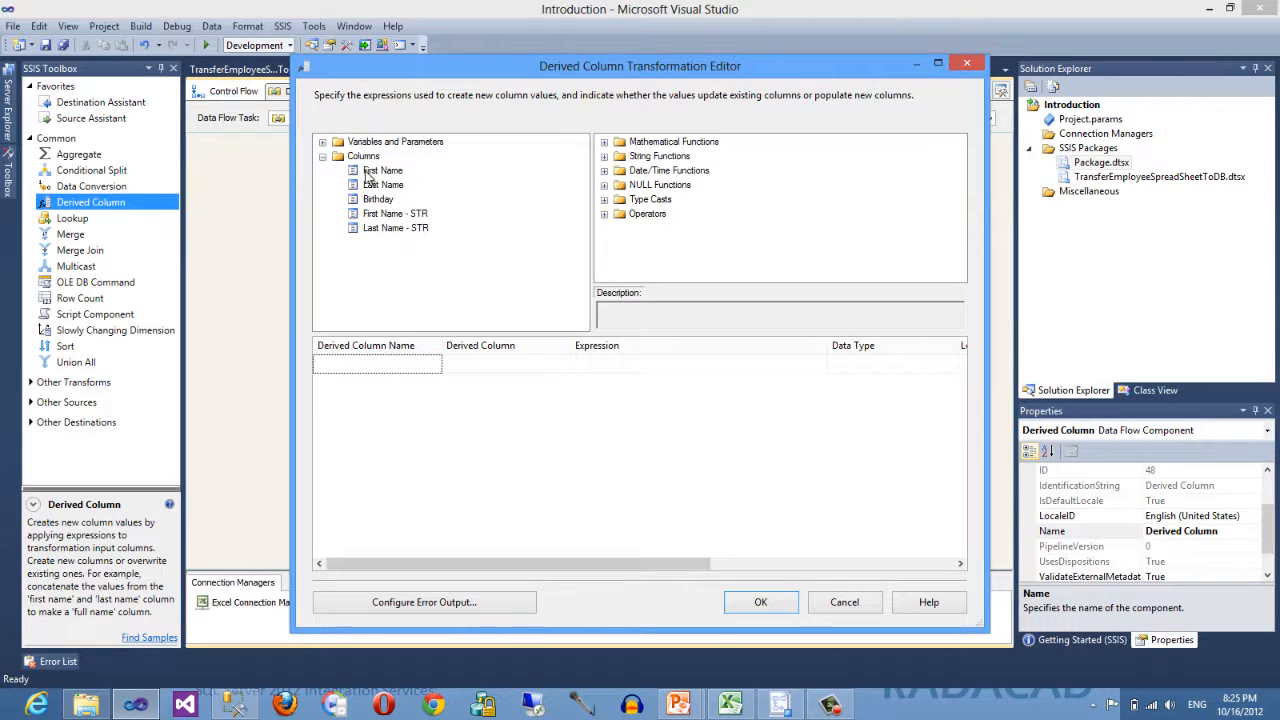
click(323, 142)
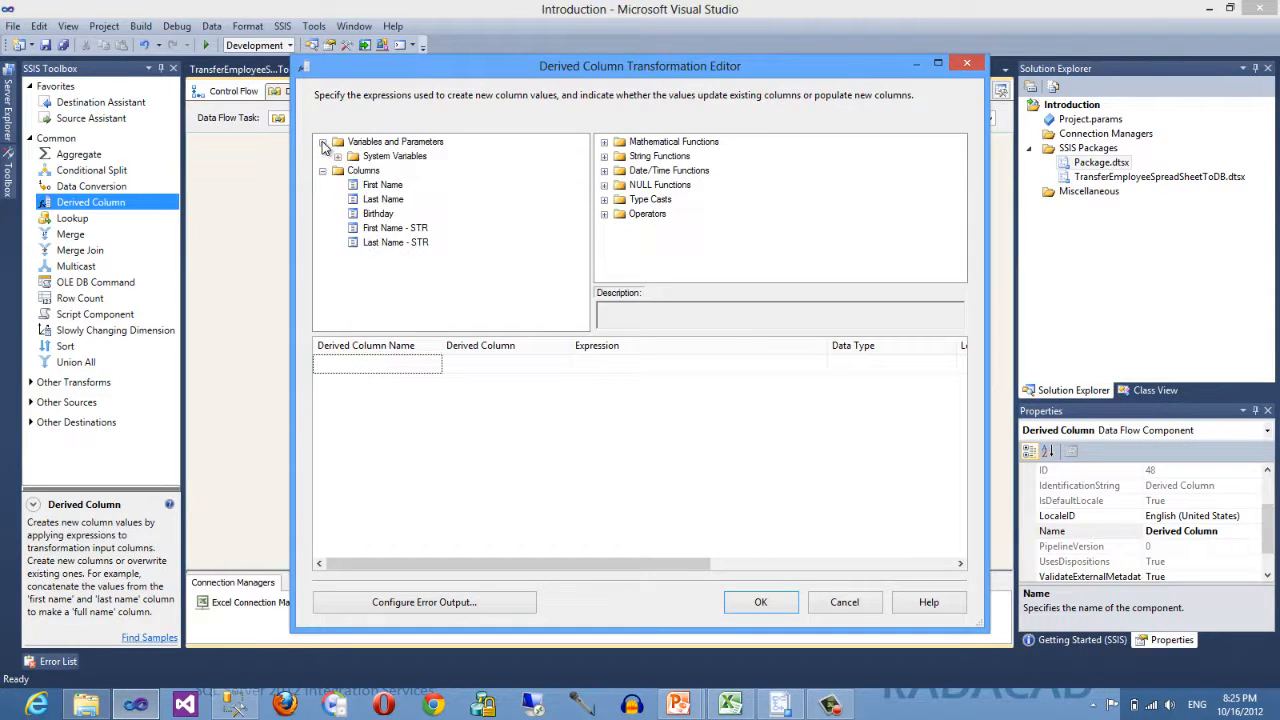
click(323, 142)
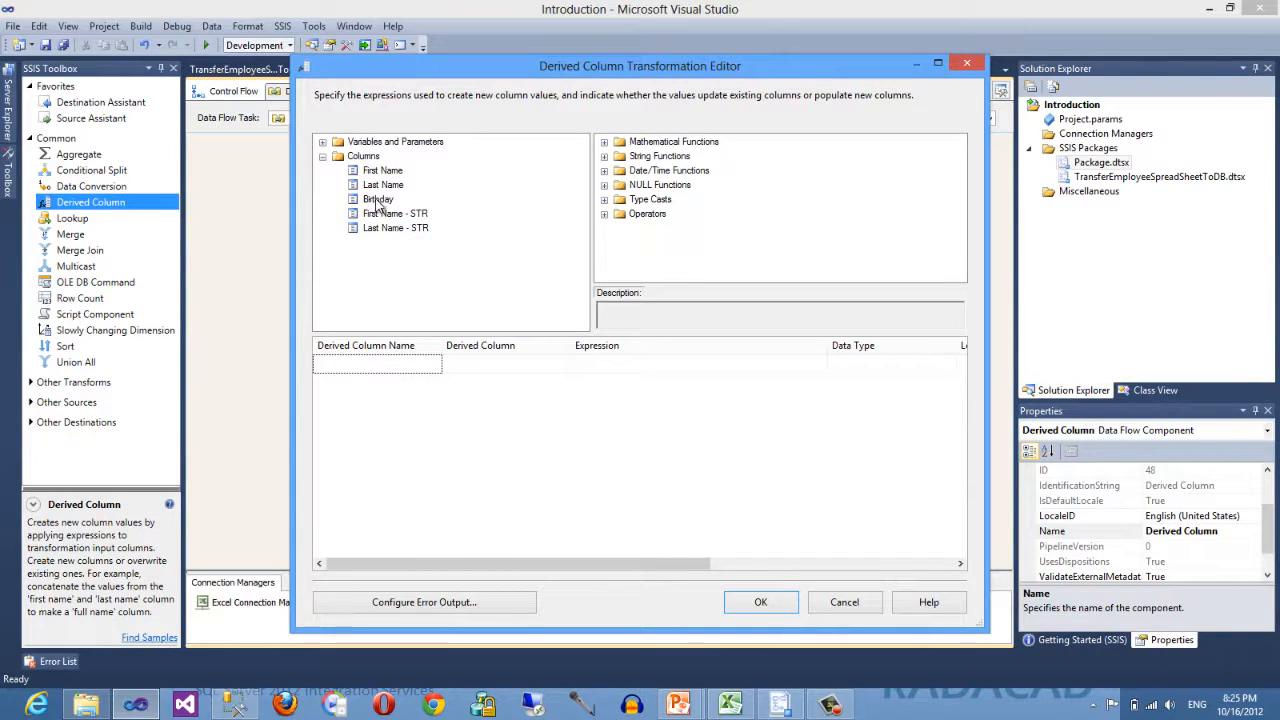
click(604, 171)
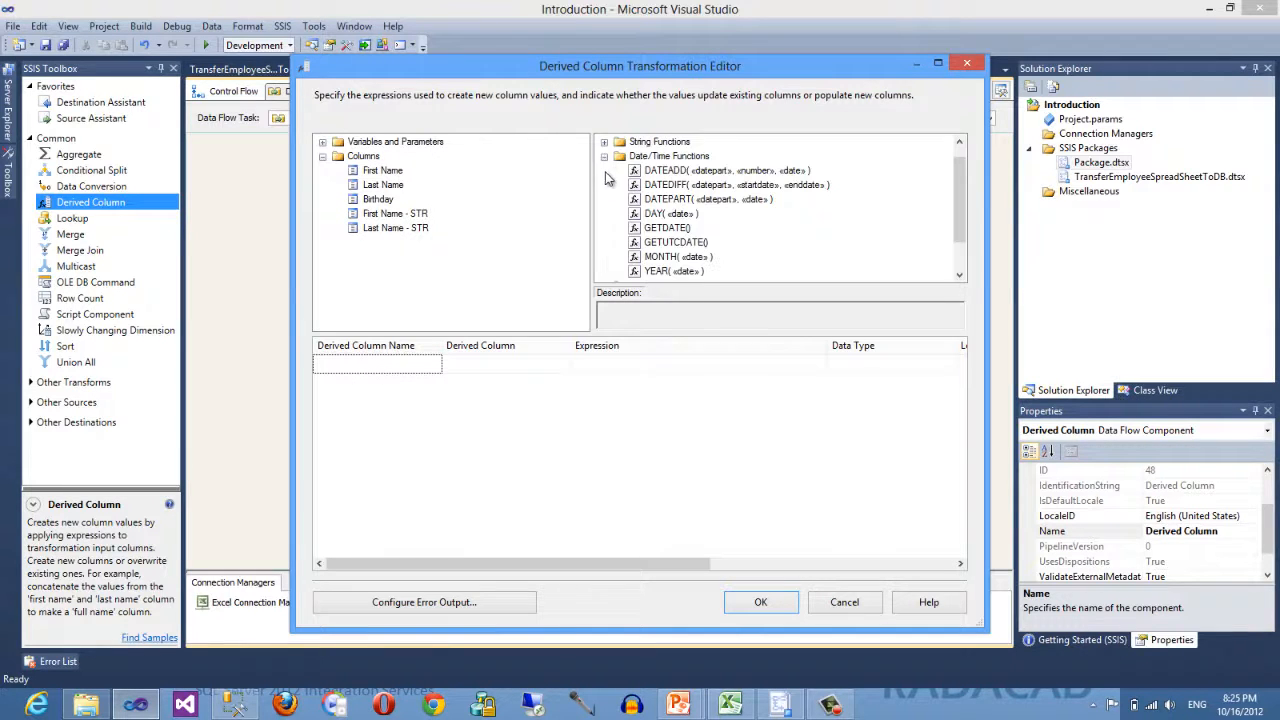
mouse_move(672, 190)
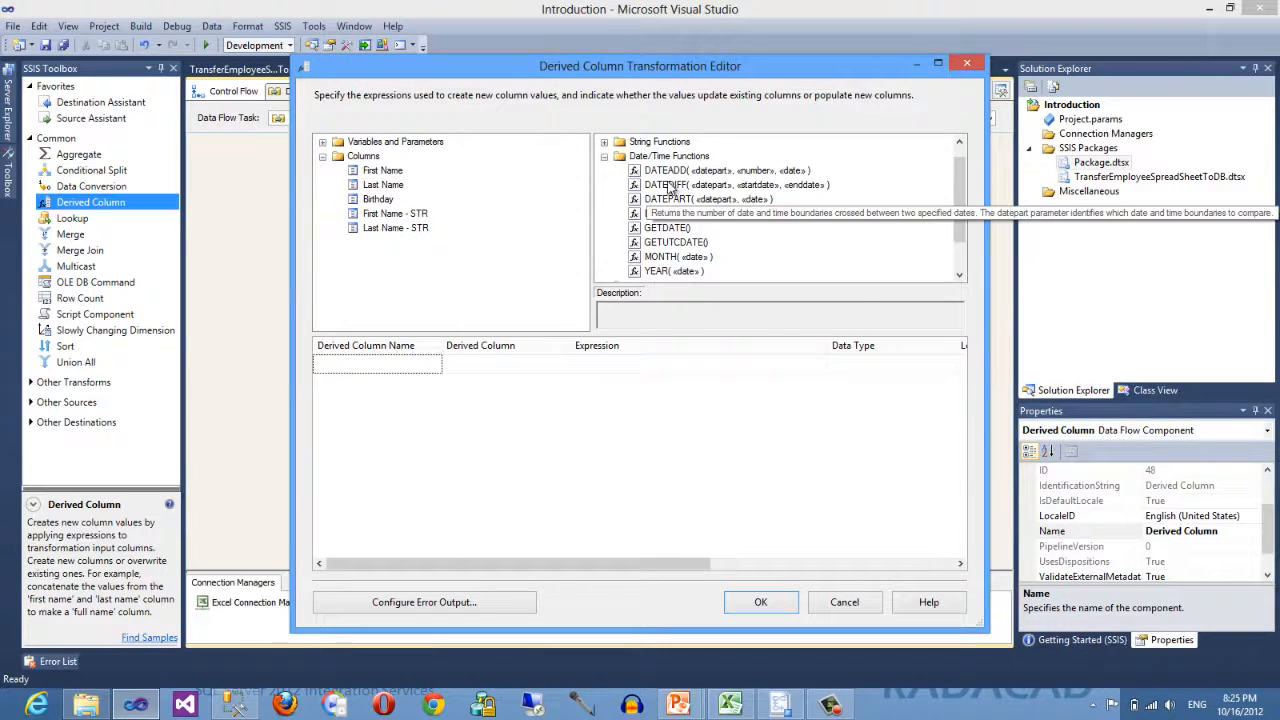
drag(642, 338, 626, 362)
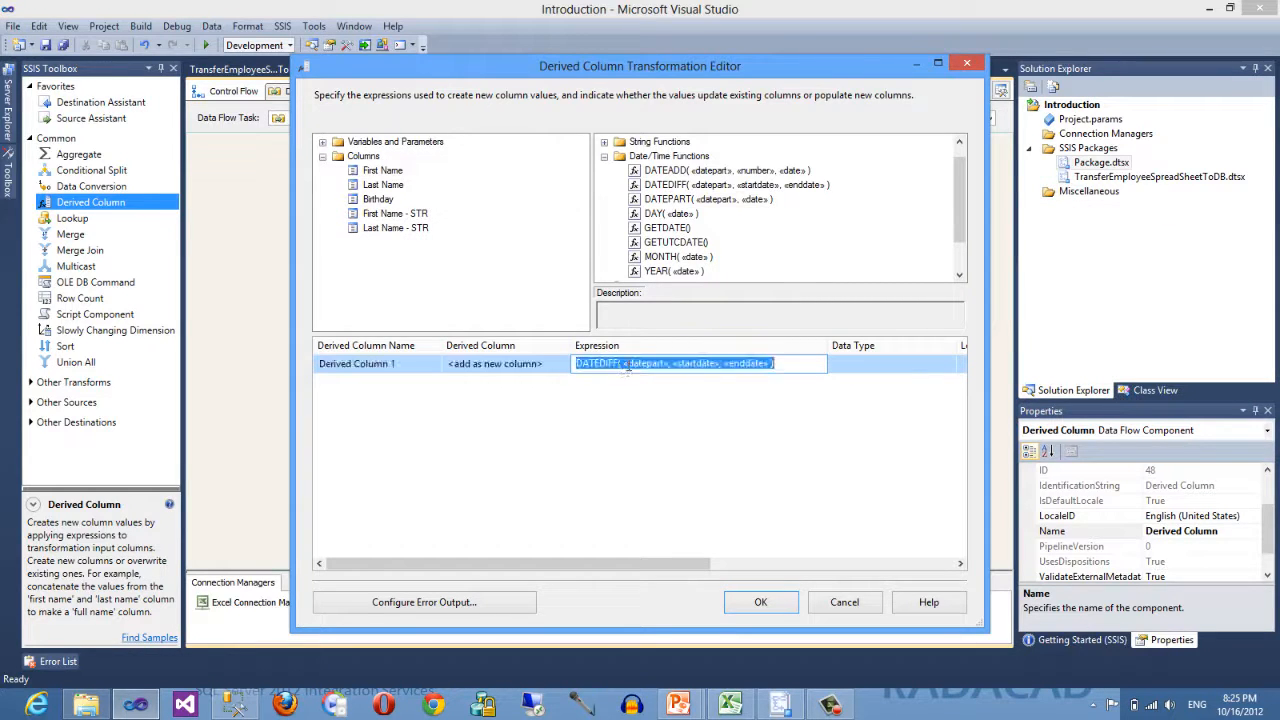
click(625, 363)
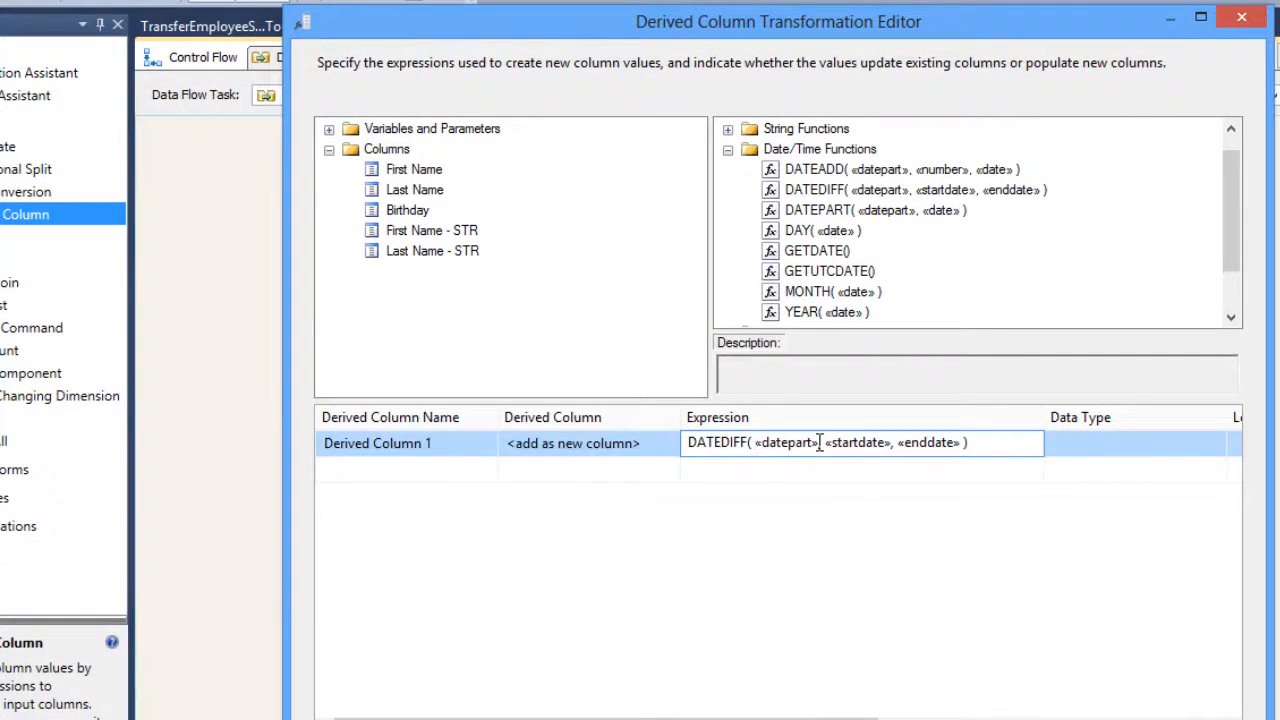
Replace the datepart placeholder in the DATEDIFF expression with "year".
double_click(787, 442)
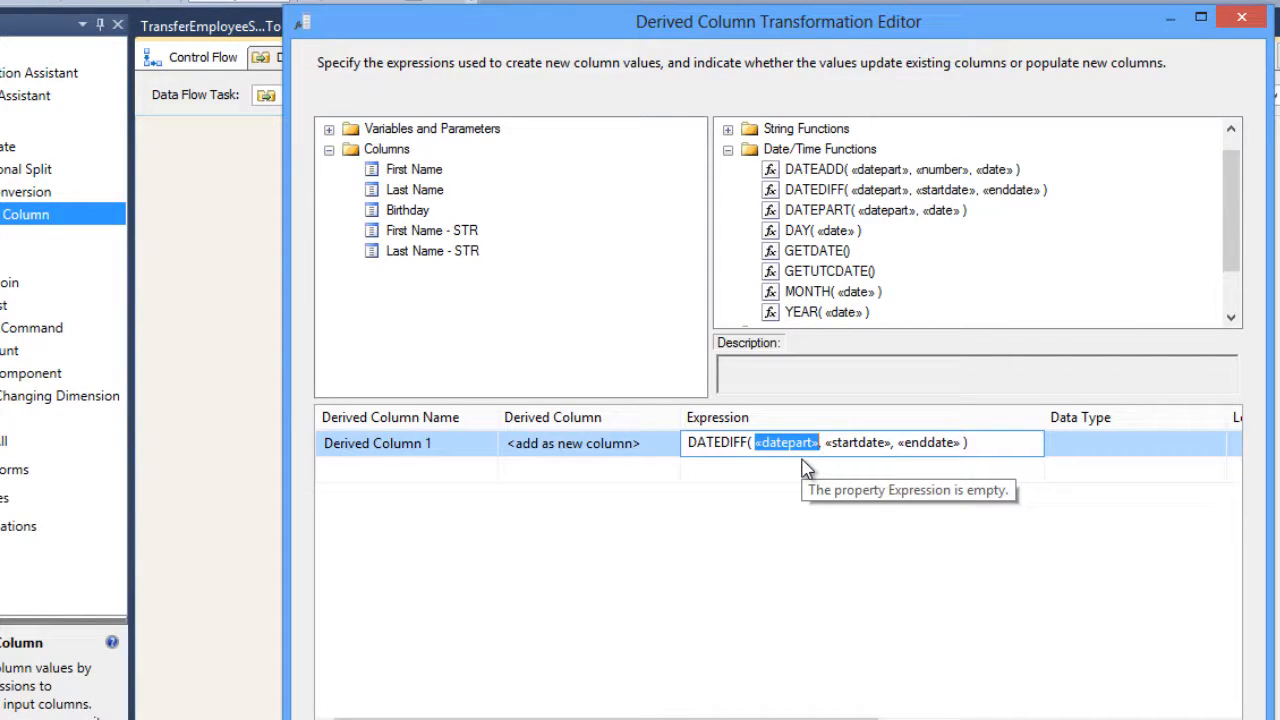
text(")
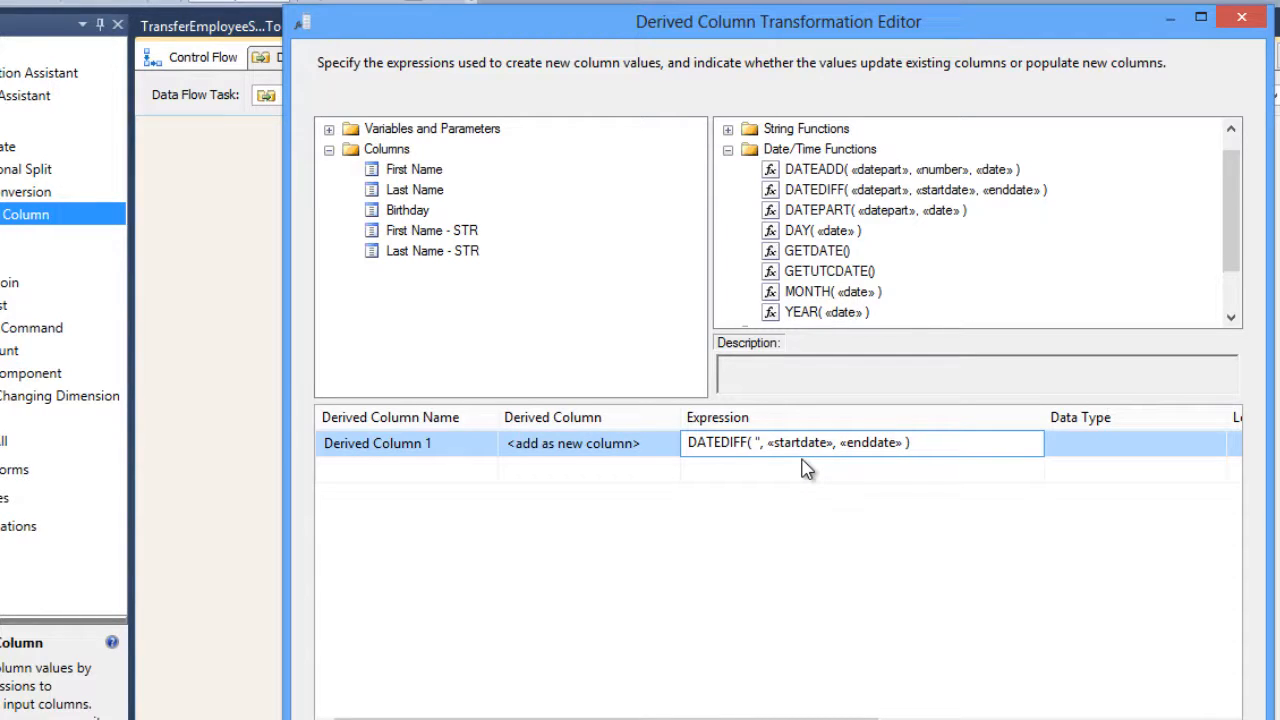
text(year")
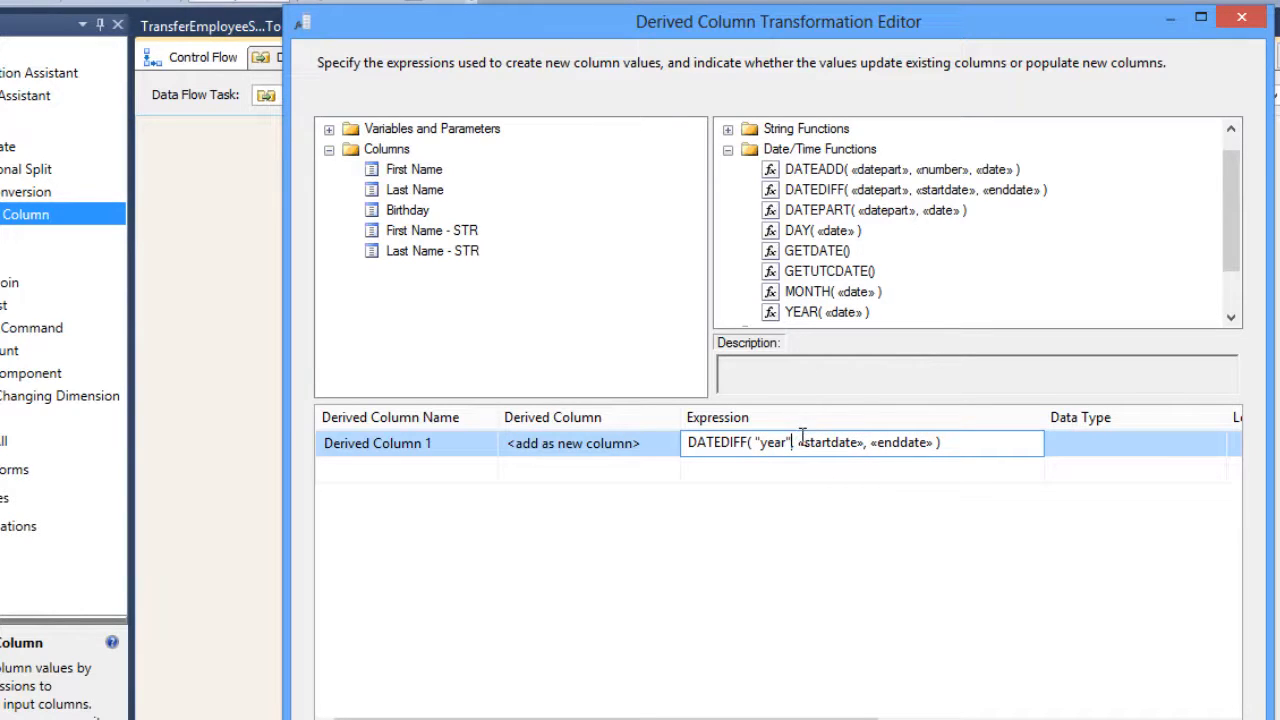
Complete the DATEDIFF expression with the Birthday column as start date and GETDATE() as end date.
drag(798, 441, 866, 437)
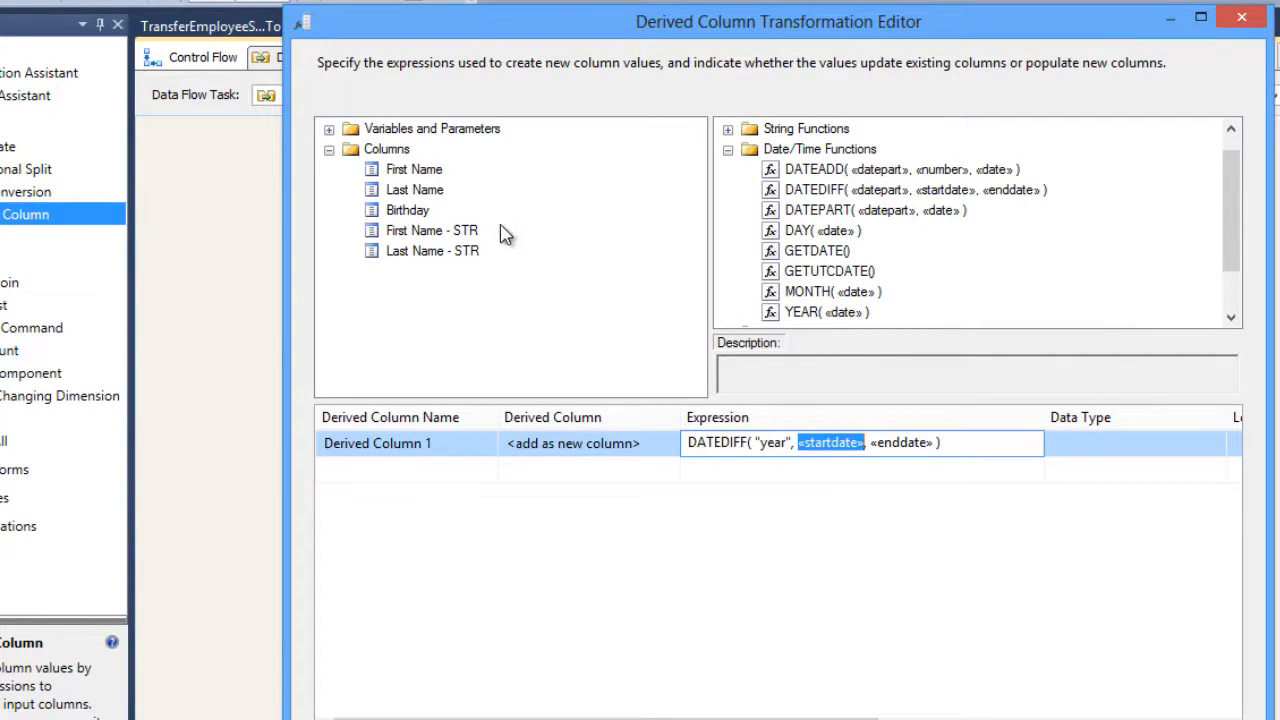
drag(400, 213, 800, 438)
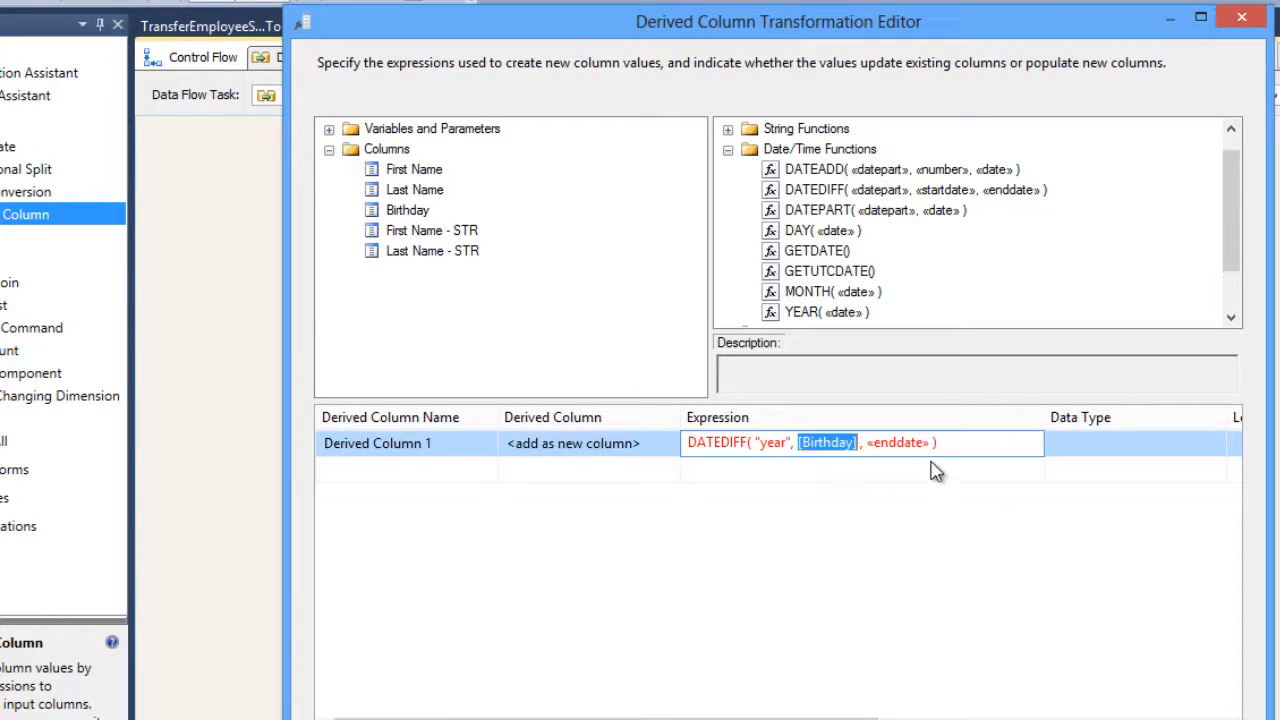
drag(790, 258, 902, 446)
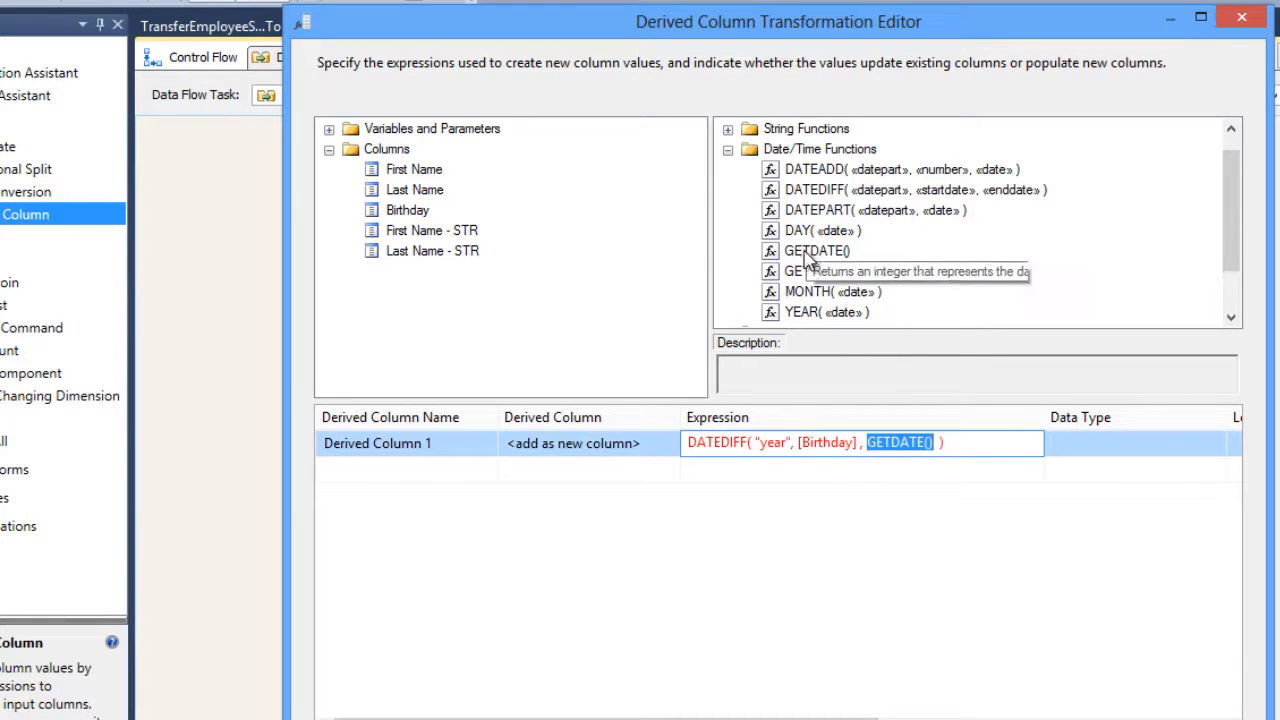
click(806, 470)
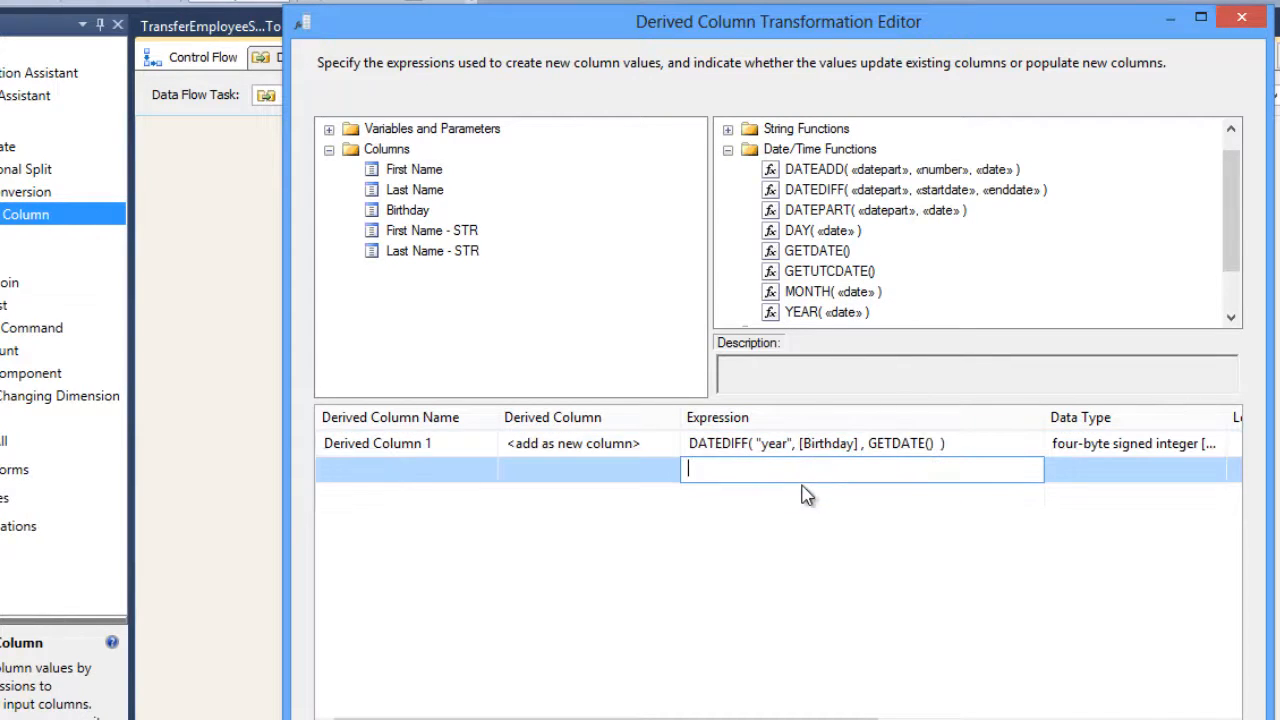
Name the derived column Age, widen the Data Type column to read its full value, and apply the transformation settings.
click(334, 443)
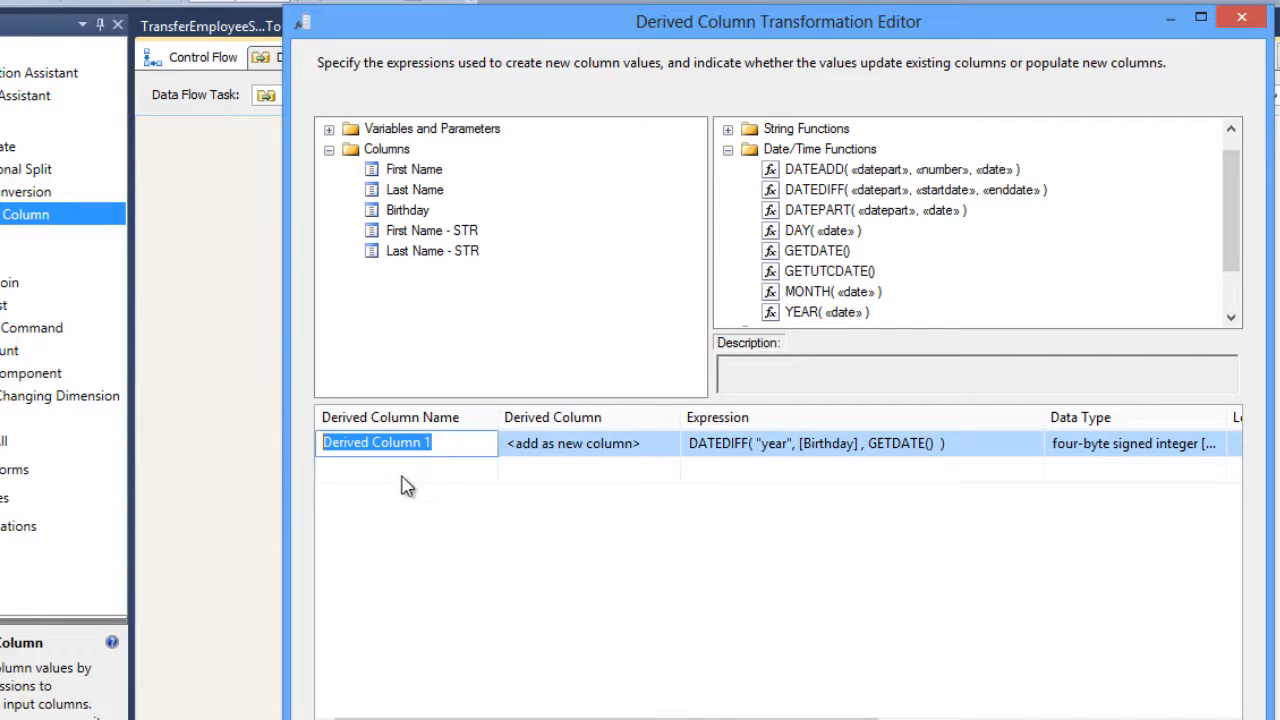
text(Age)
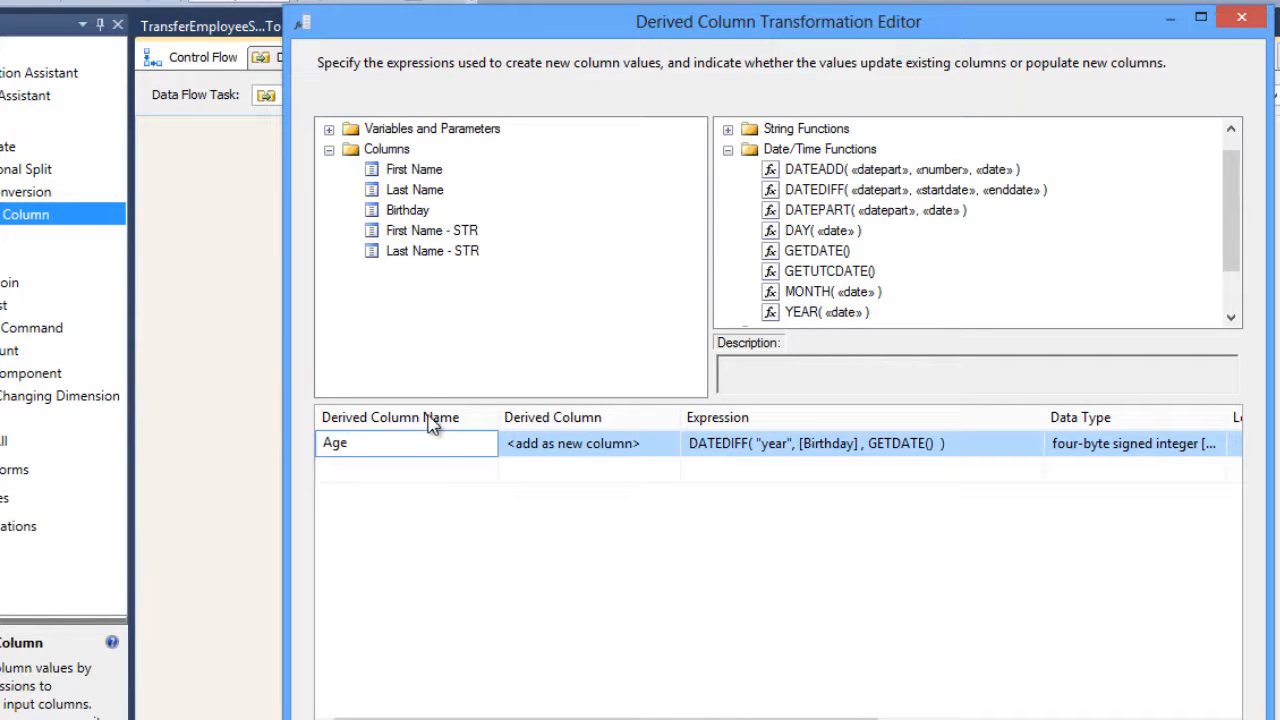
click(422, 469)
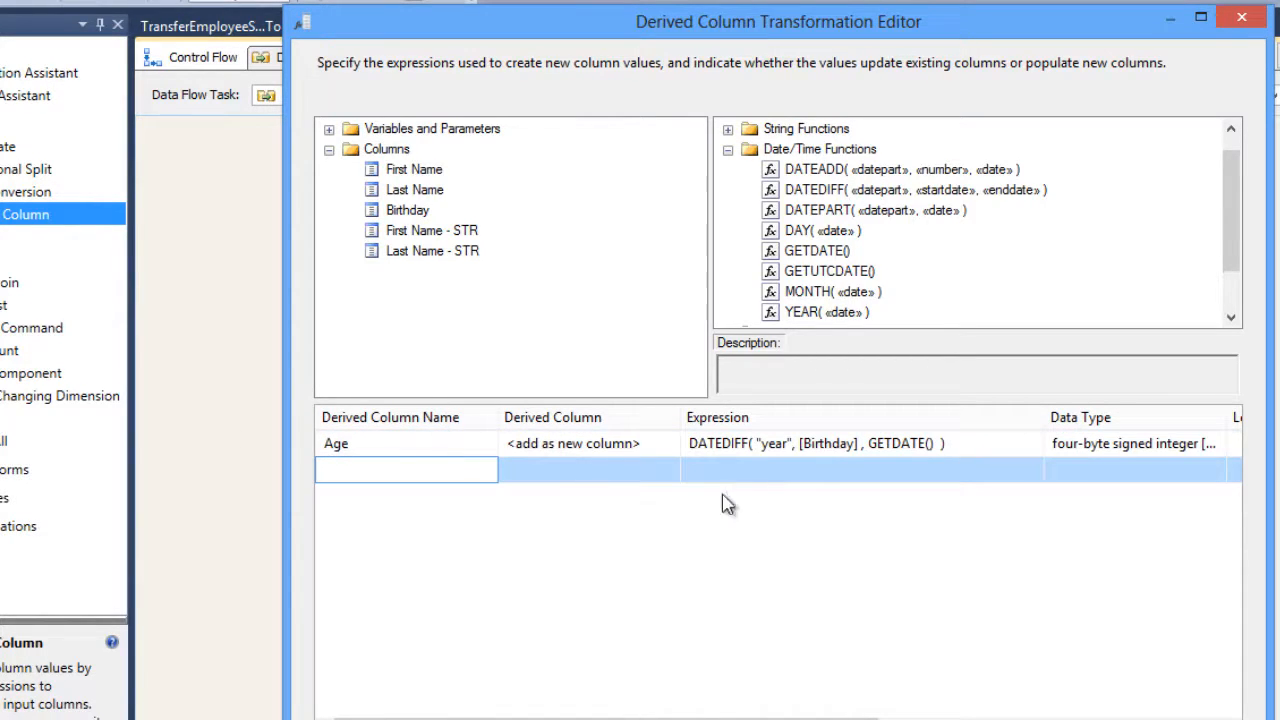
drag(860, 719, 978, 543)
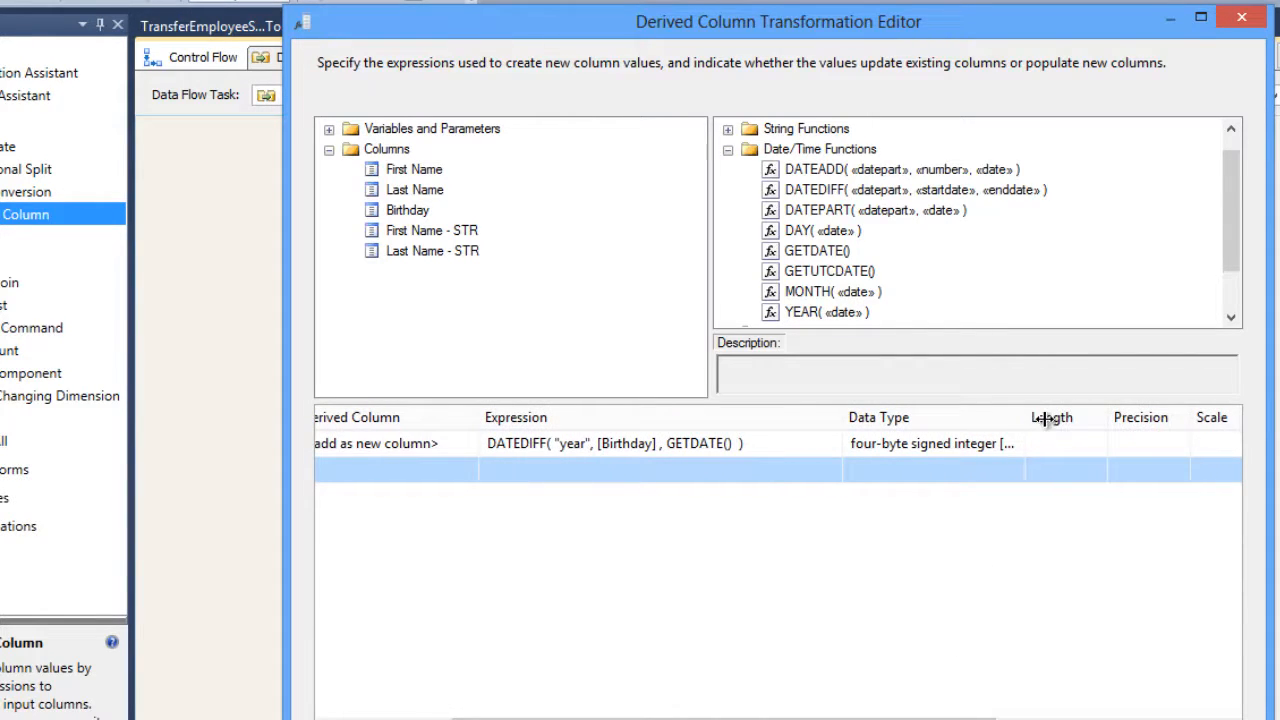
drag(1025, 418, 1076, 418)
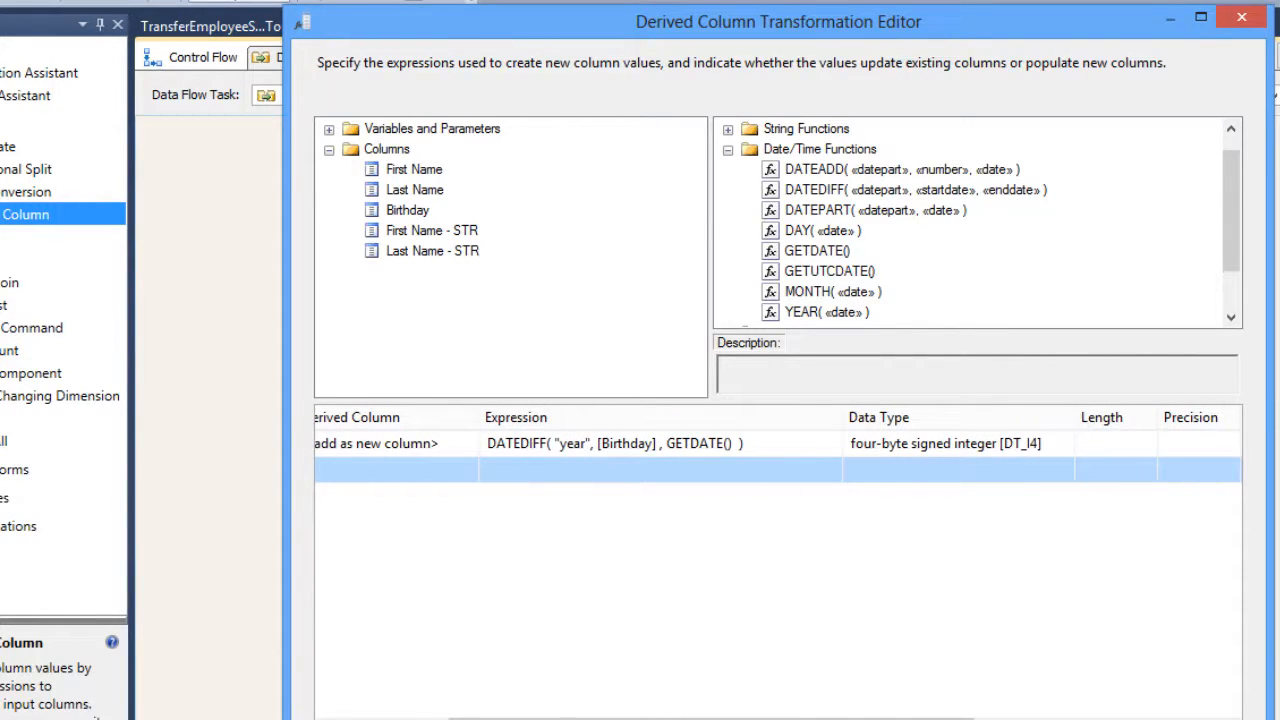
drag(930, 719, 816, 719)
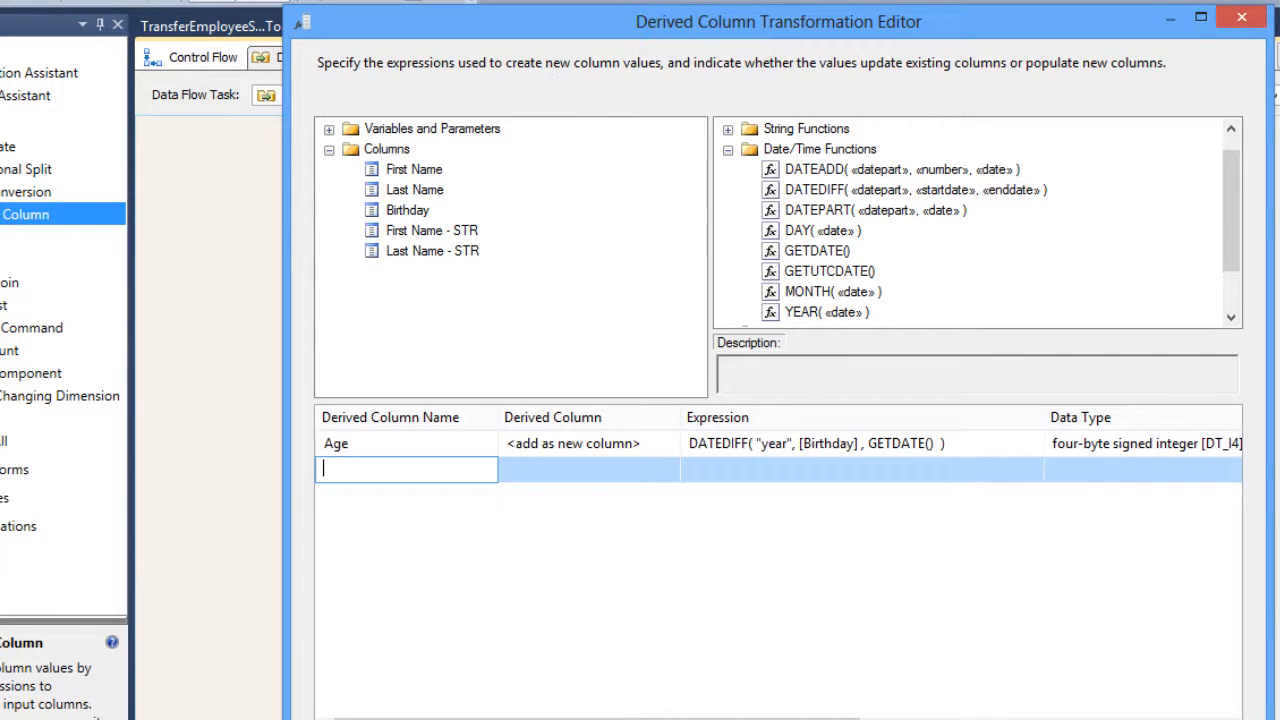
click(987, 719)
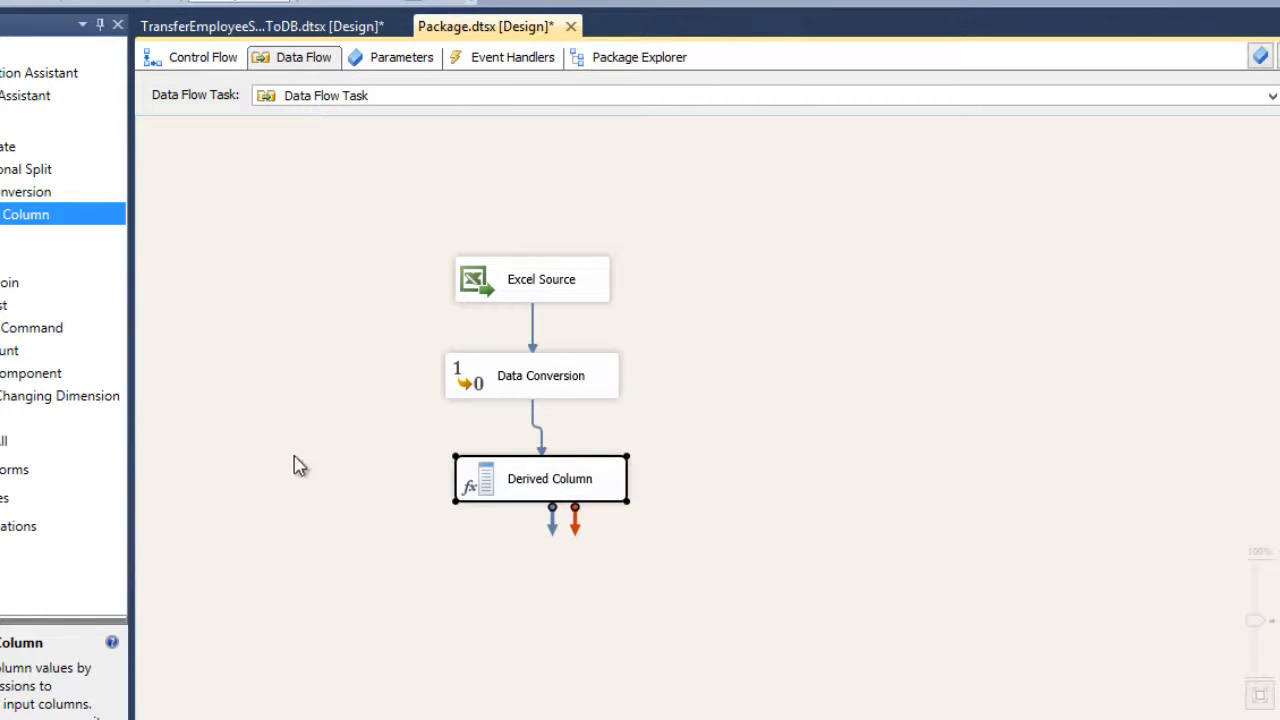
click(310, 414)
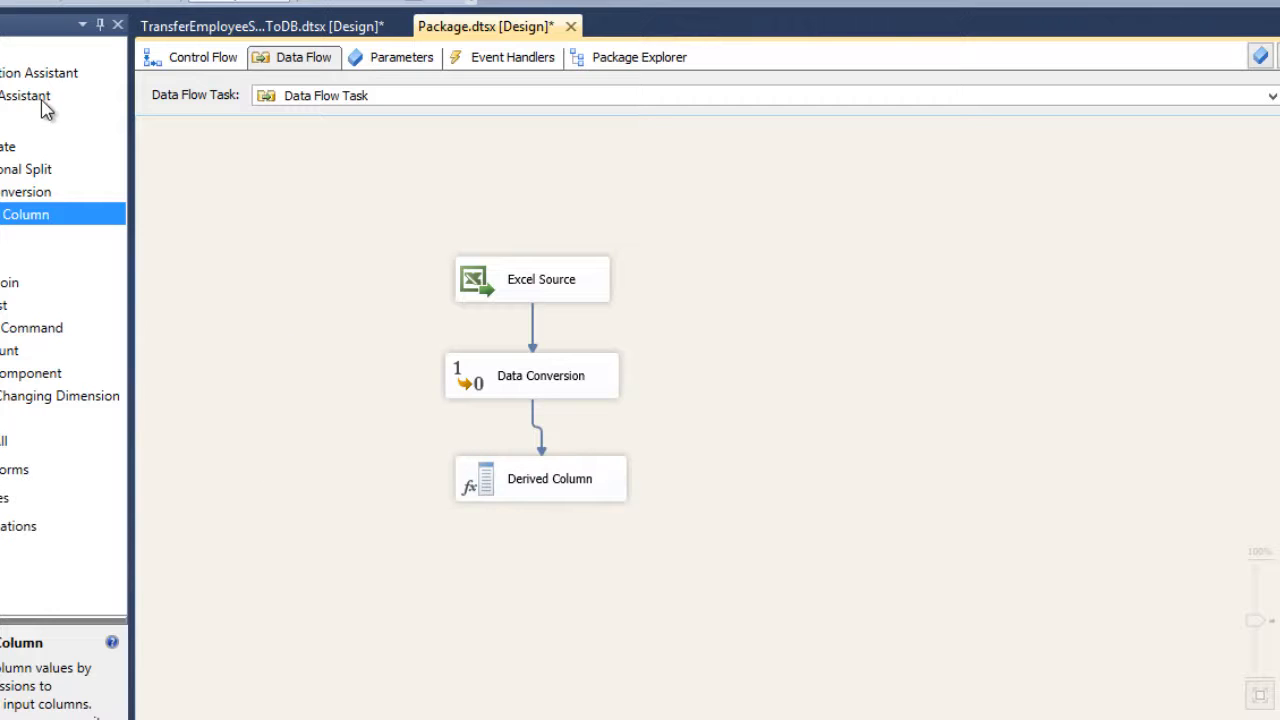
Add a SQL Server destination below Derived Column with a new connection to server "." and database RADACAD-SSIS-SampleDB.
drag(14, 73, 460, 553)
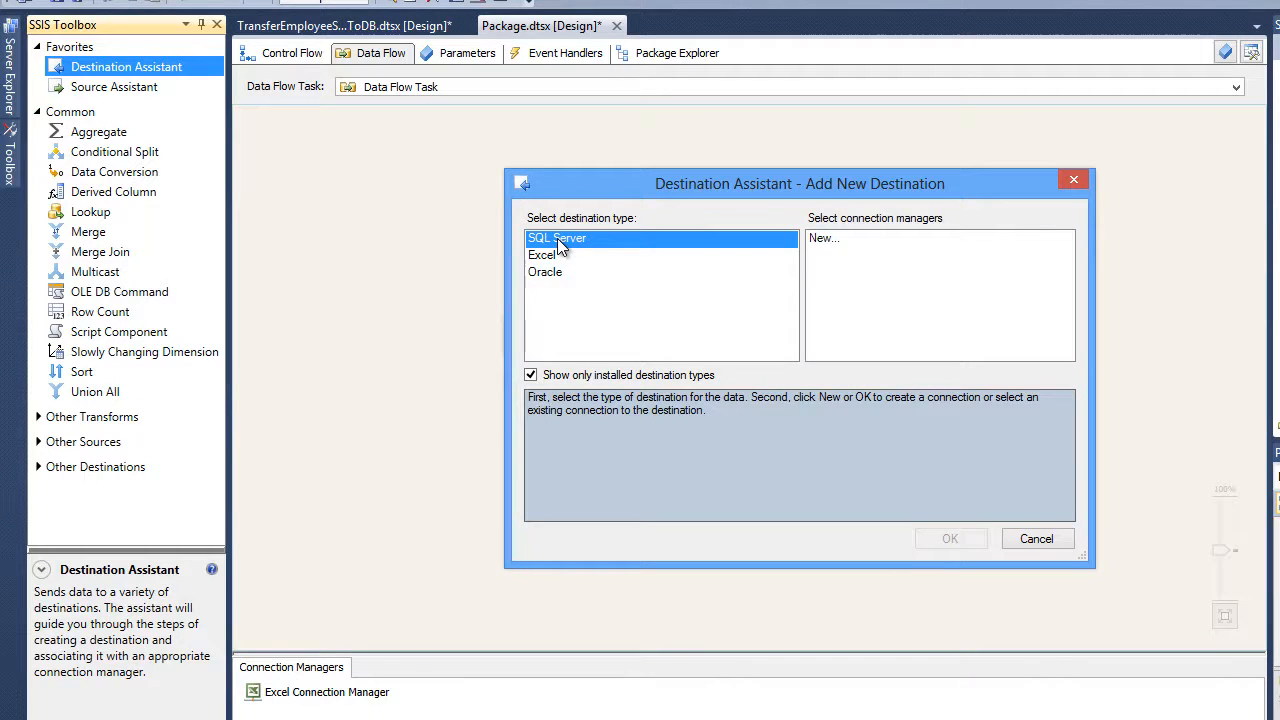
double_click(818, 242)
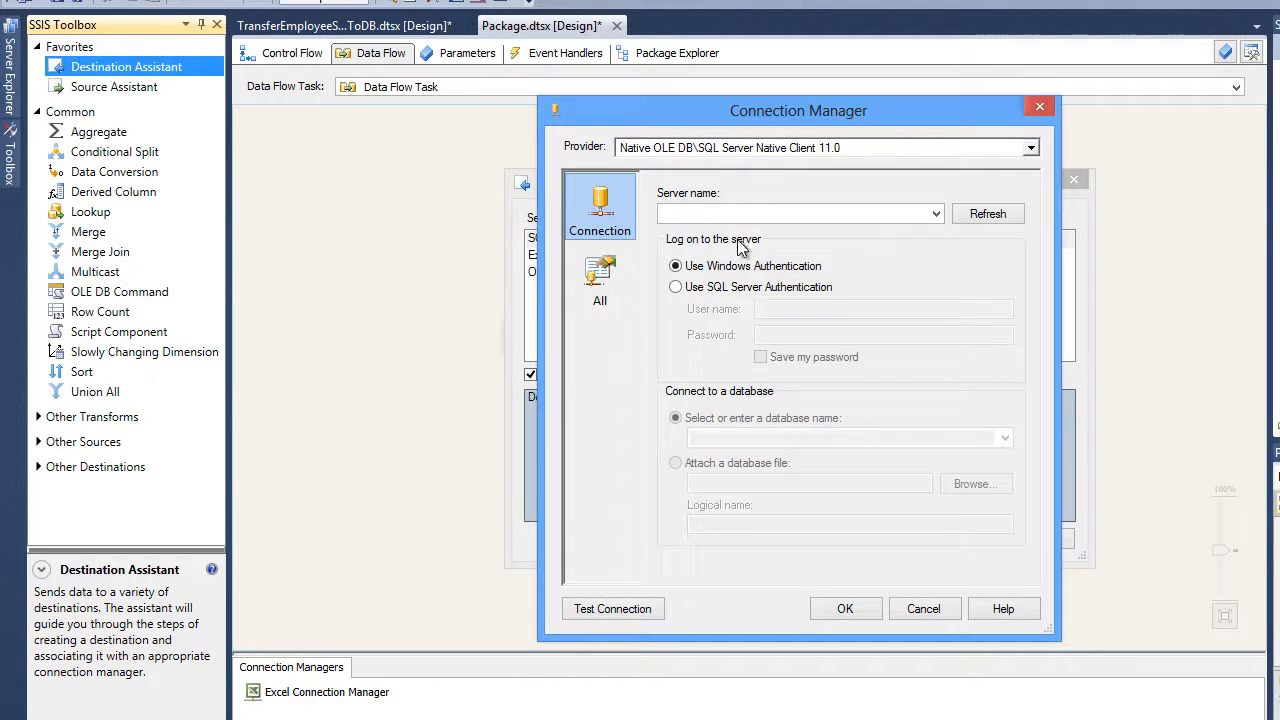
click(713, 211)
text(.)
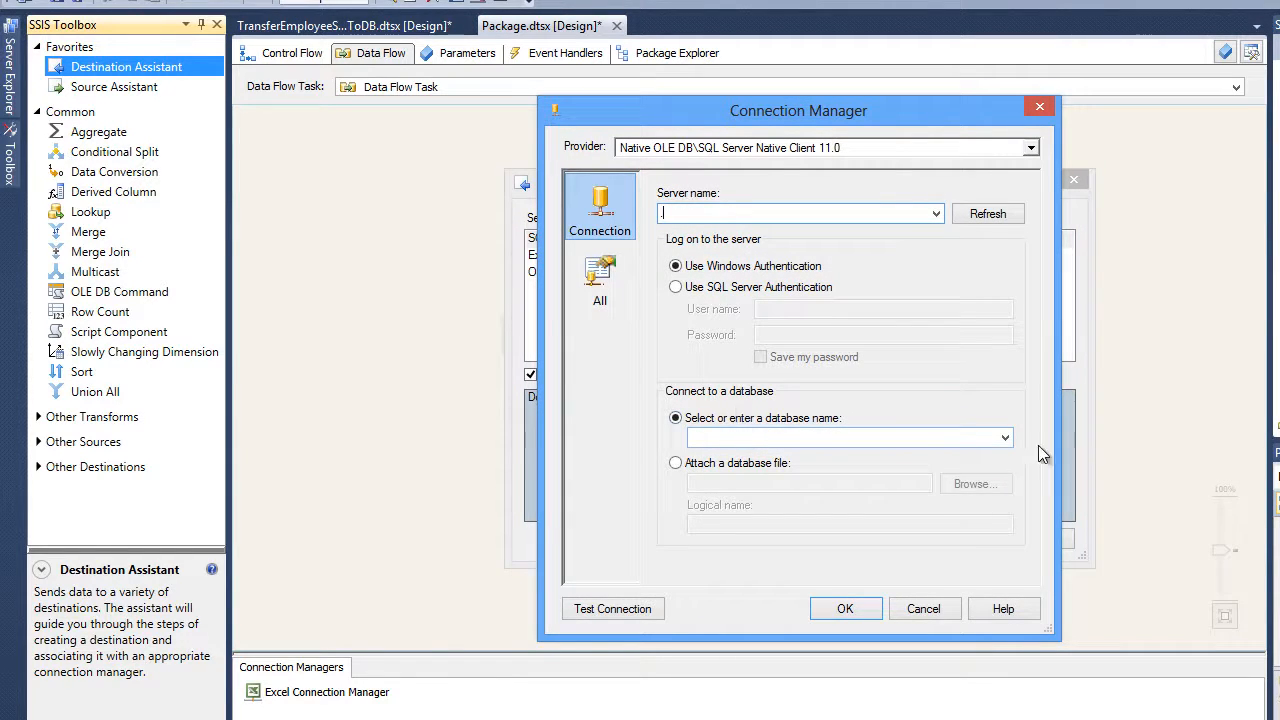
click(1005, 438)
click(719, 611)
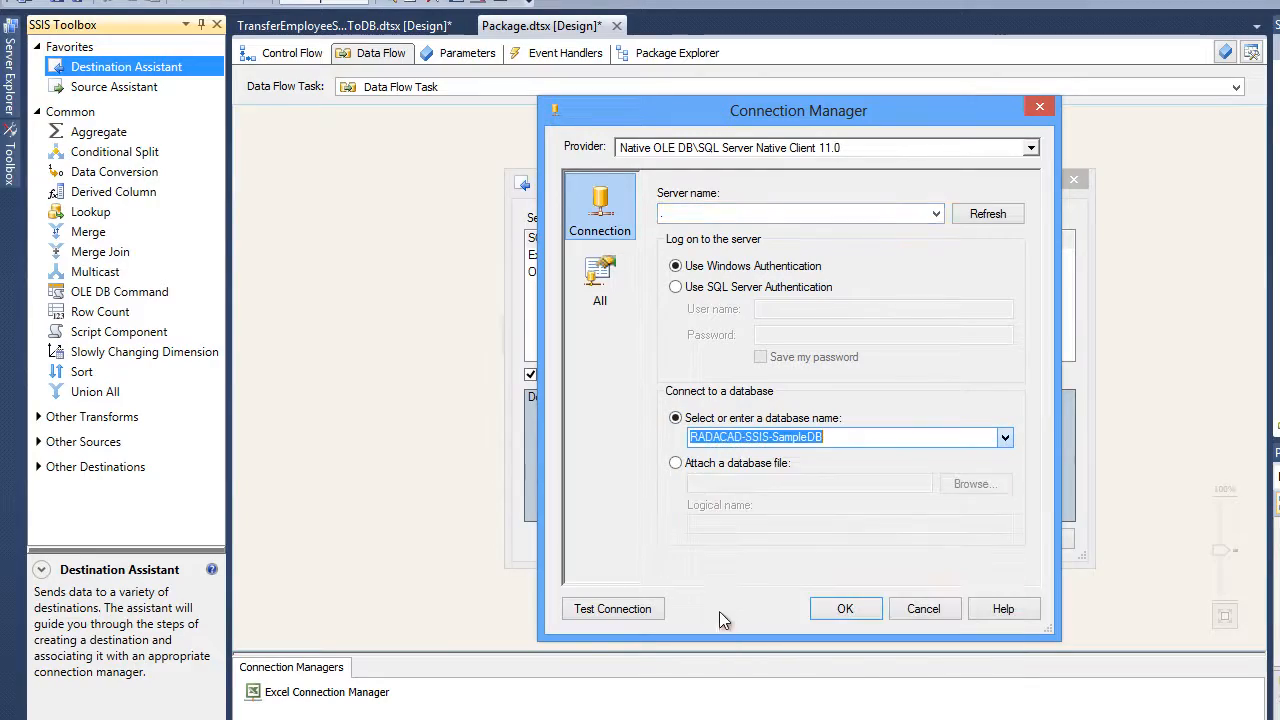
Test the new database connection and accept it to create the destination.
click(612, 609)
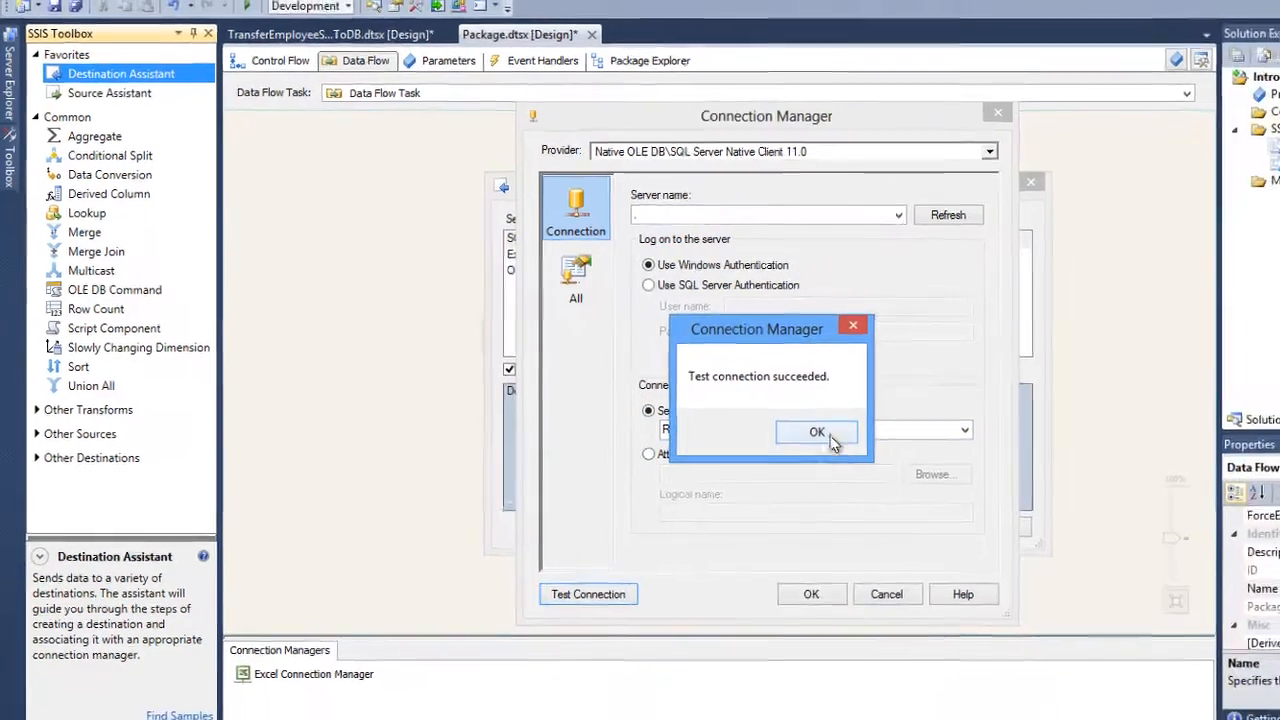
click(849, 437)
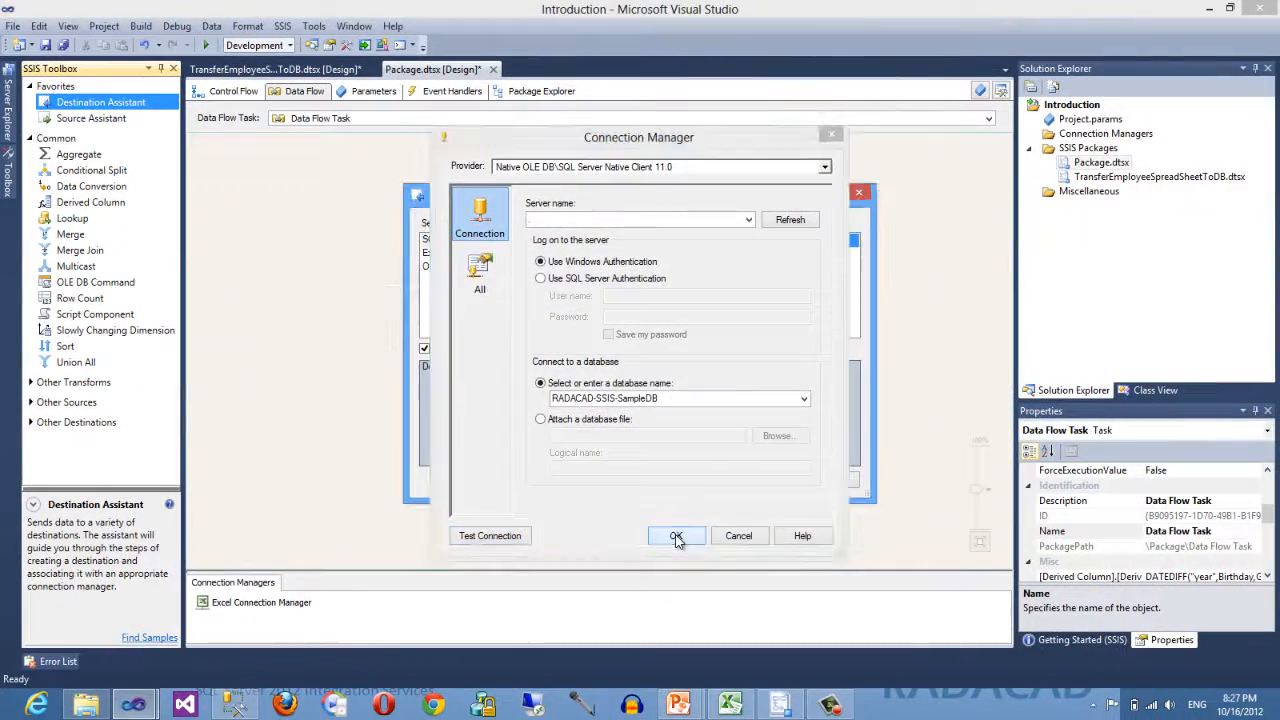
click(676, 538)
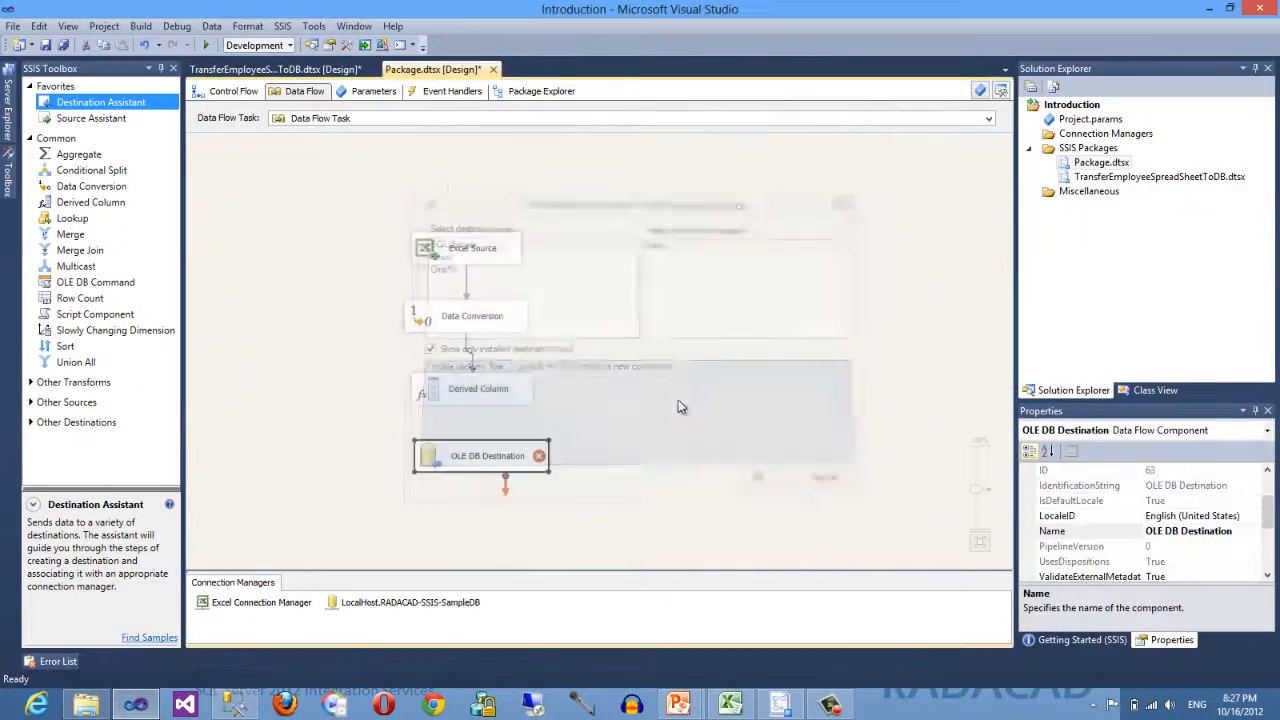
Connect Derived Column's regular output to OLE DB Destination and set the destination table to [dbo].[Employee].
click(473, 396)
drag(480, 412, 487, 462)
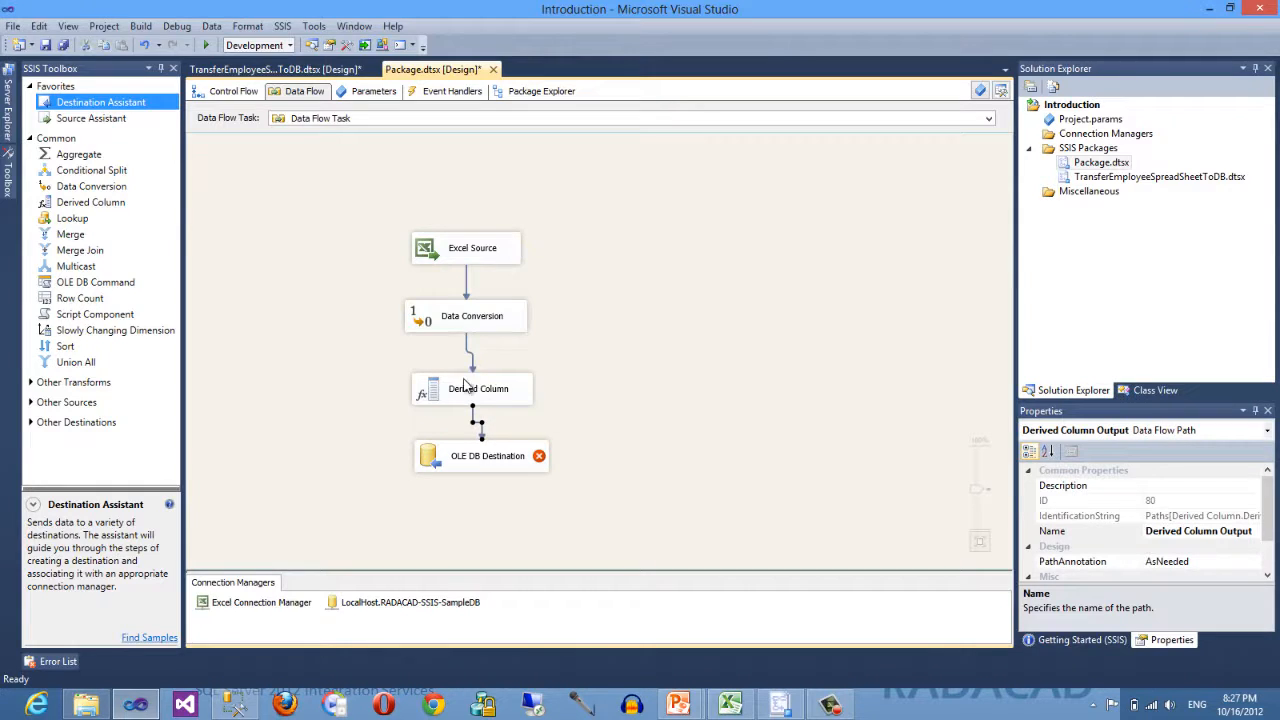
double_click(455, 465)
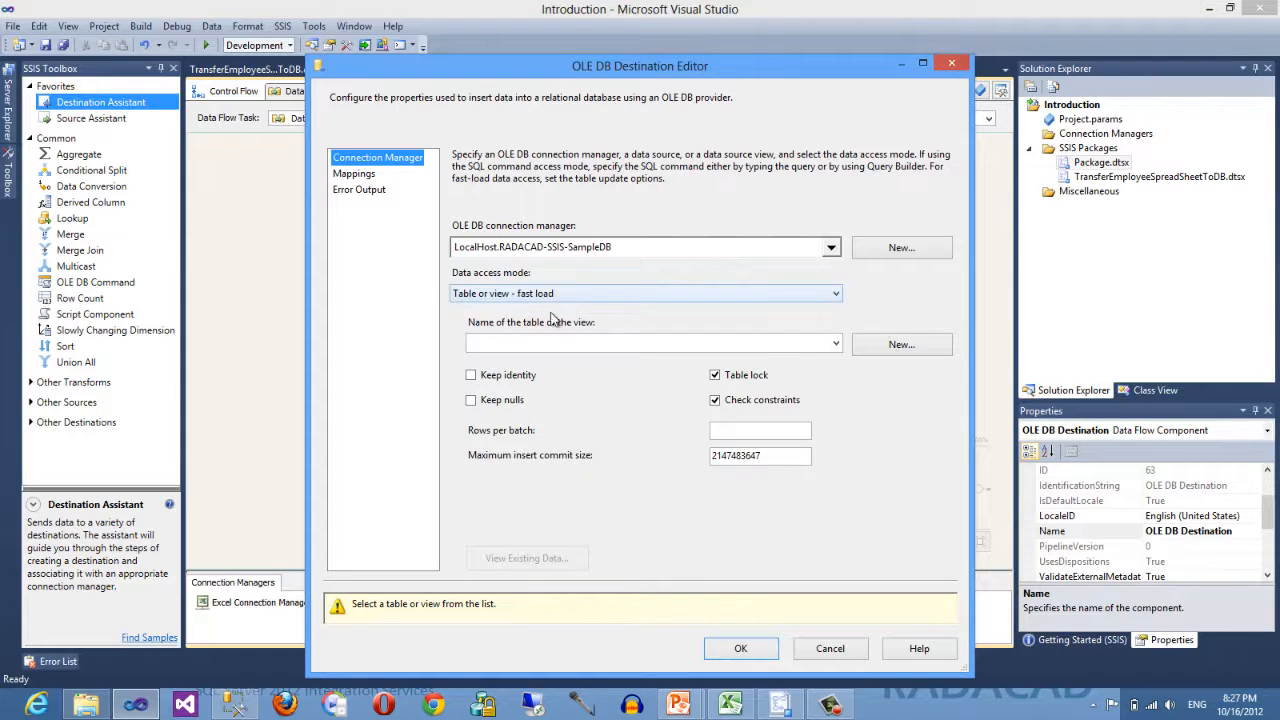
click(836, 344)
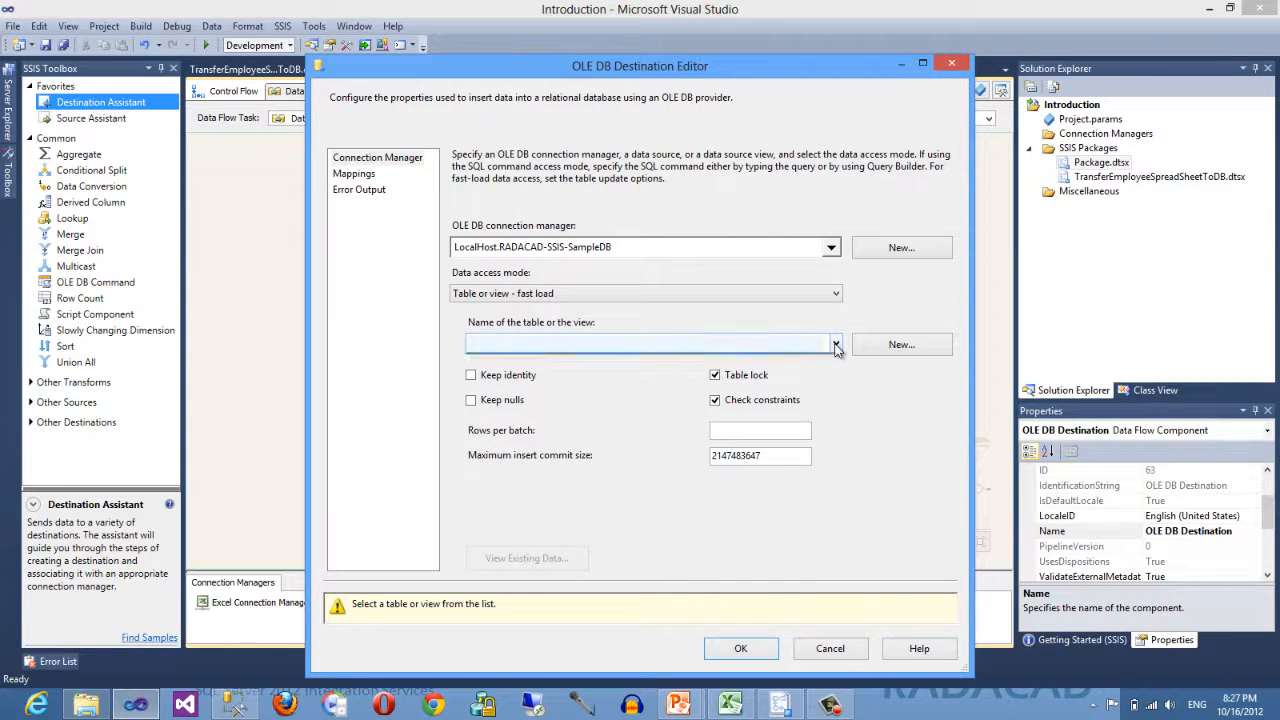
click(527, 362)
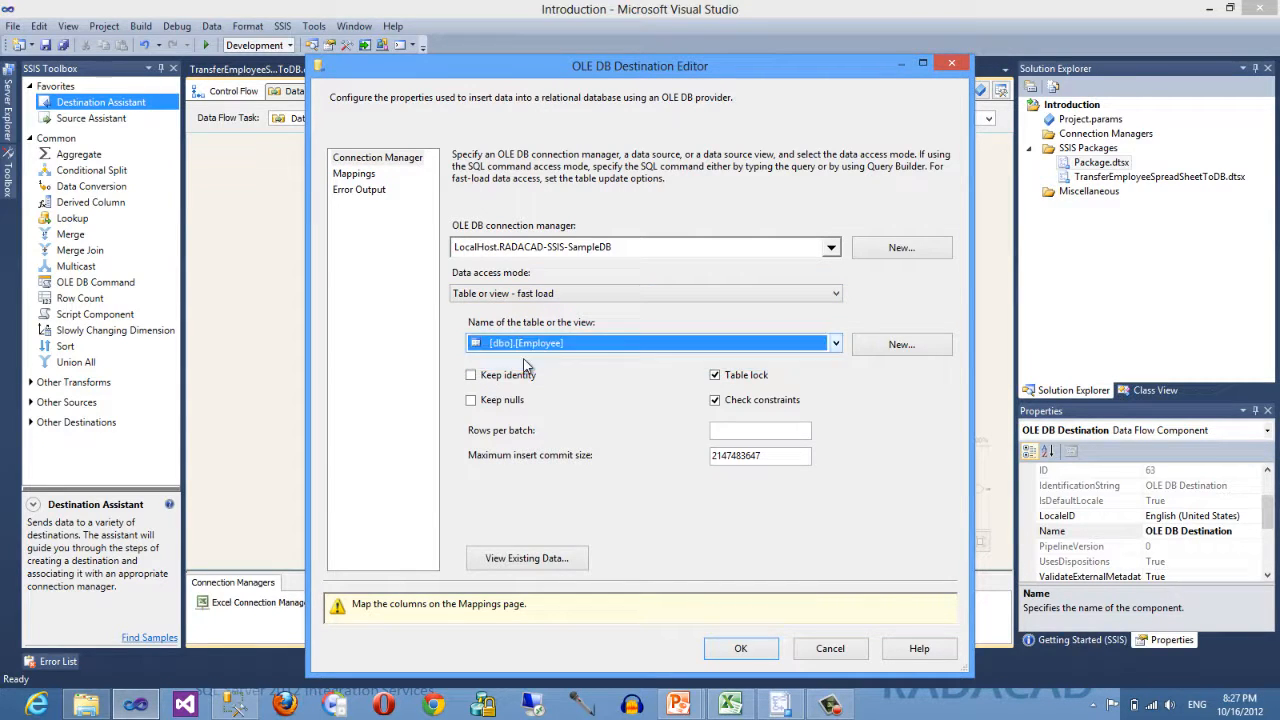
Map Last Name - STR to LastName, First Name - STR to FirstName, and Birthday to BirthDate in the destination mappings.
click(356, 176)
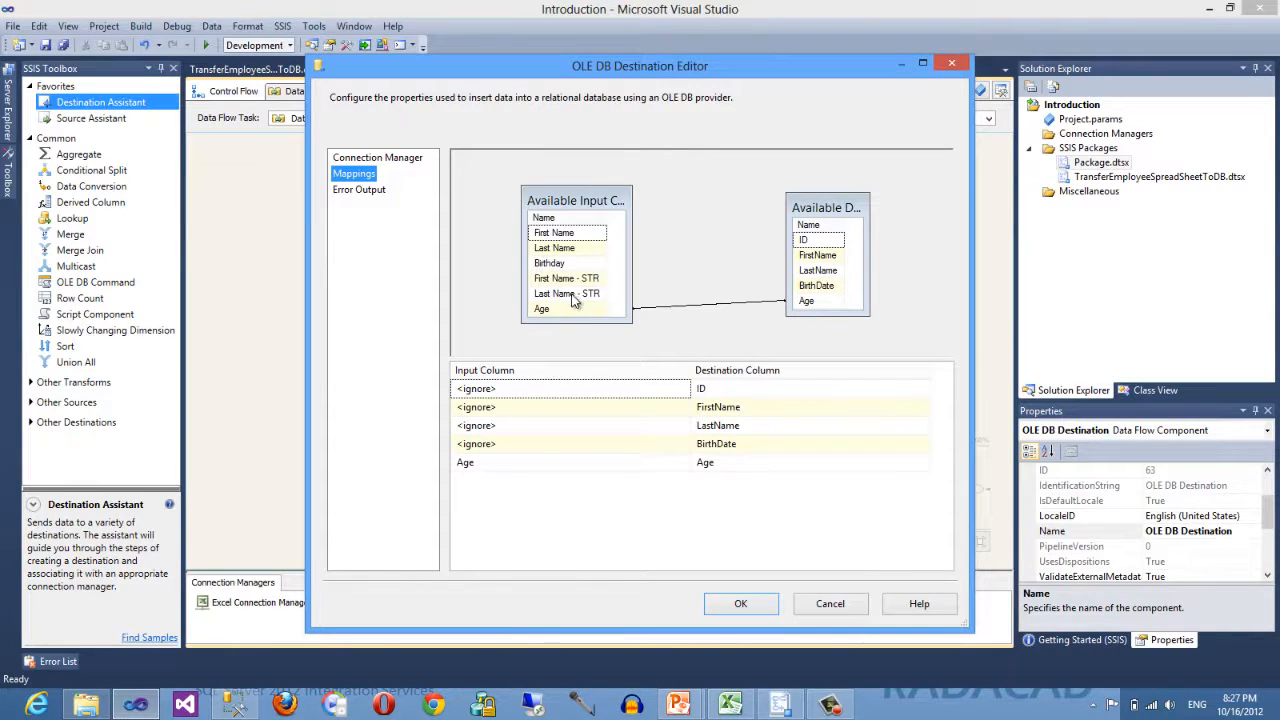
drag(573, 295, 818, 270)
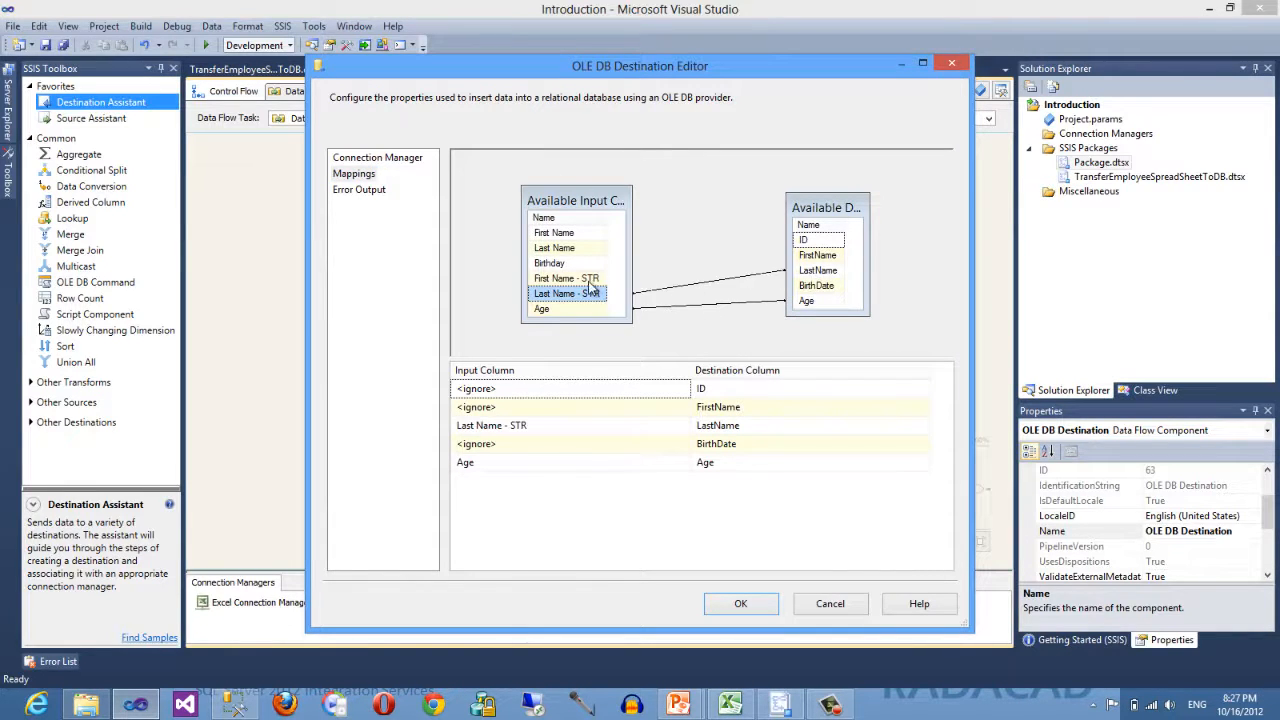
drag(588, 280, 816, 258)
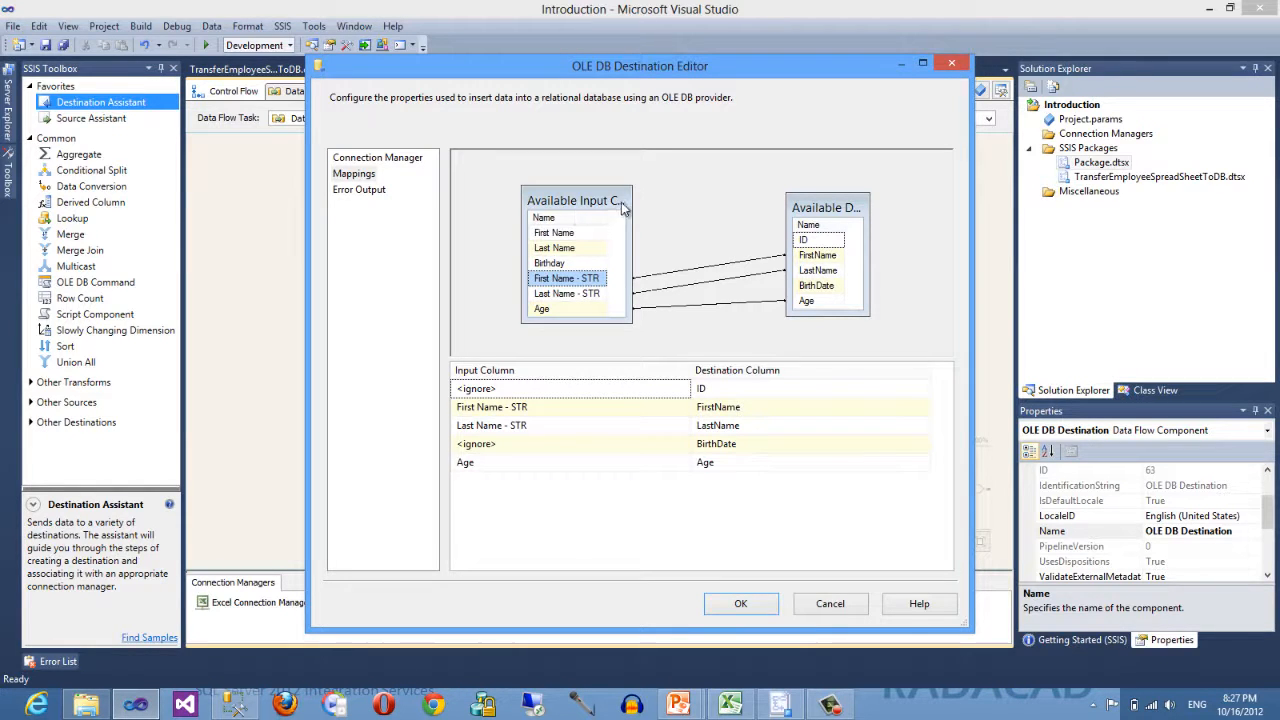
drag(632, 195, 678, 196)
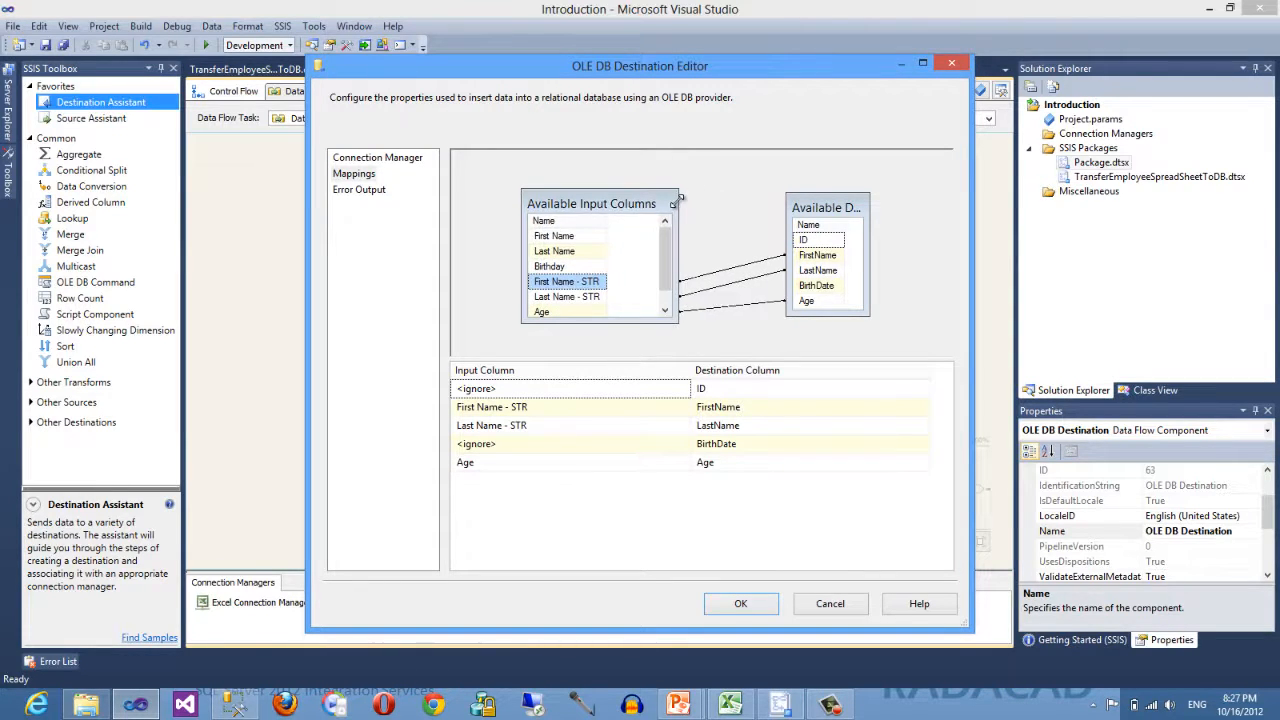
drag(785, 220, 725, 213)
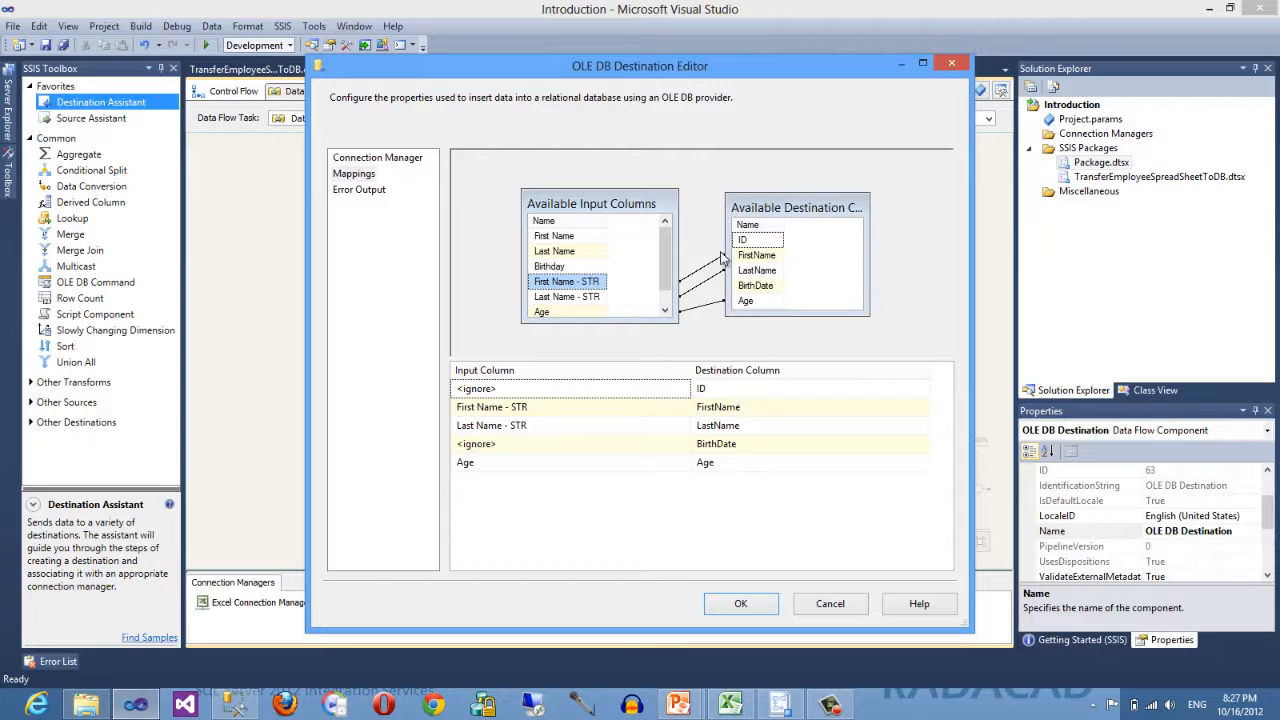
drag(563, 267, 754, 288)
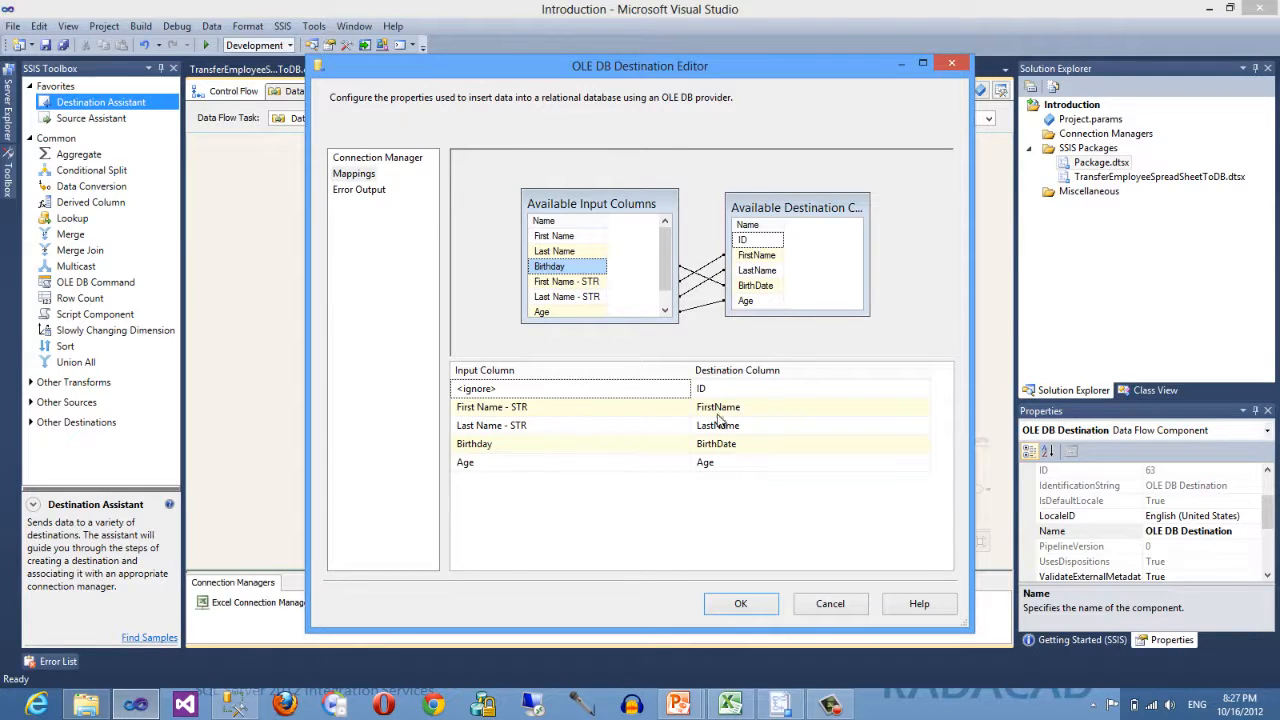
Review the input column choices for LastName, keep Last Name - STR, and apply the destination settings.
click(685, 428)
click(685, 428)
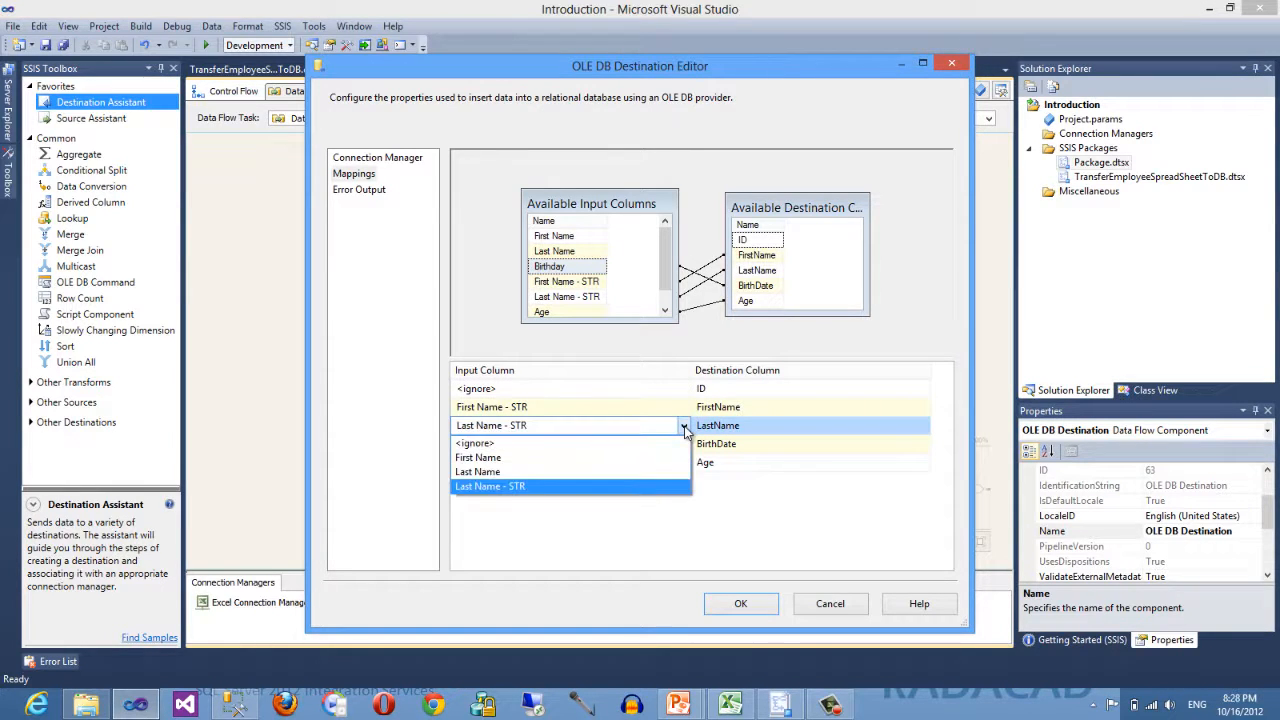
click(904, 438)
click(926, 430)
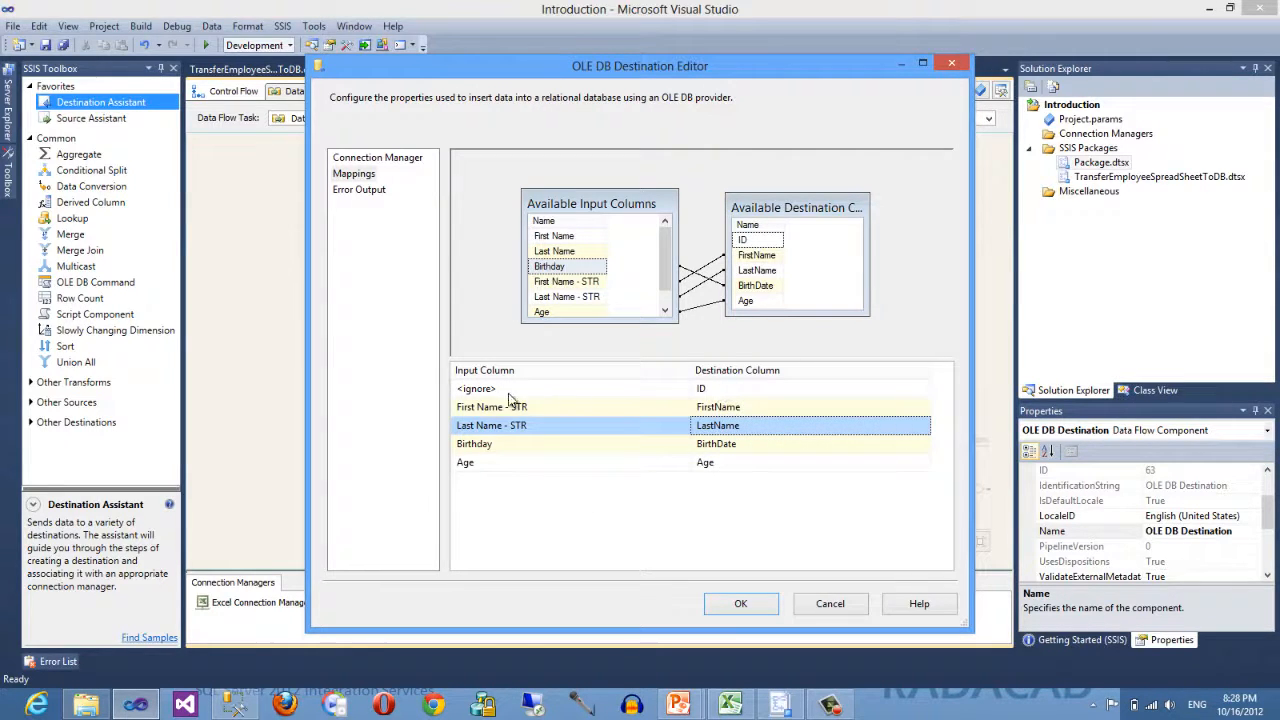
click(738, 603)
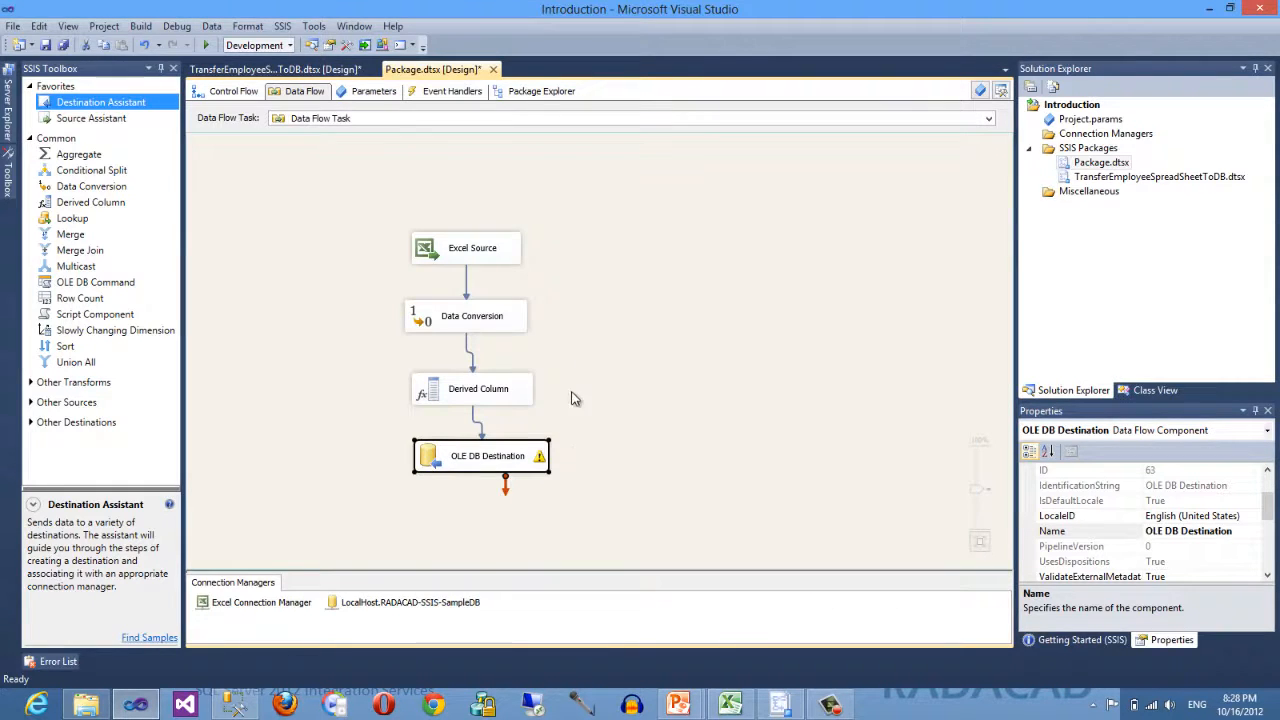
Save all files in the project and run Package.dtsx in debug mode.
mouse_move(543, 467)
click(587, 368)
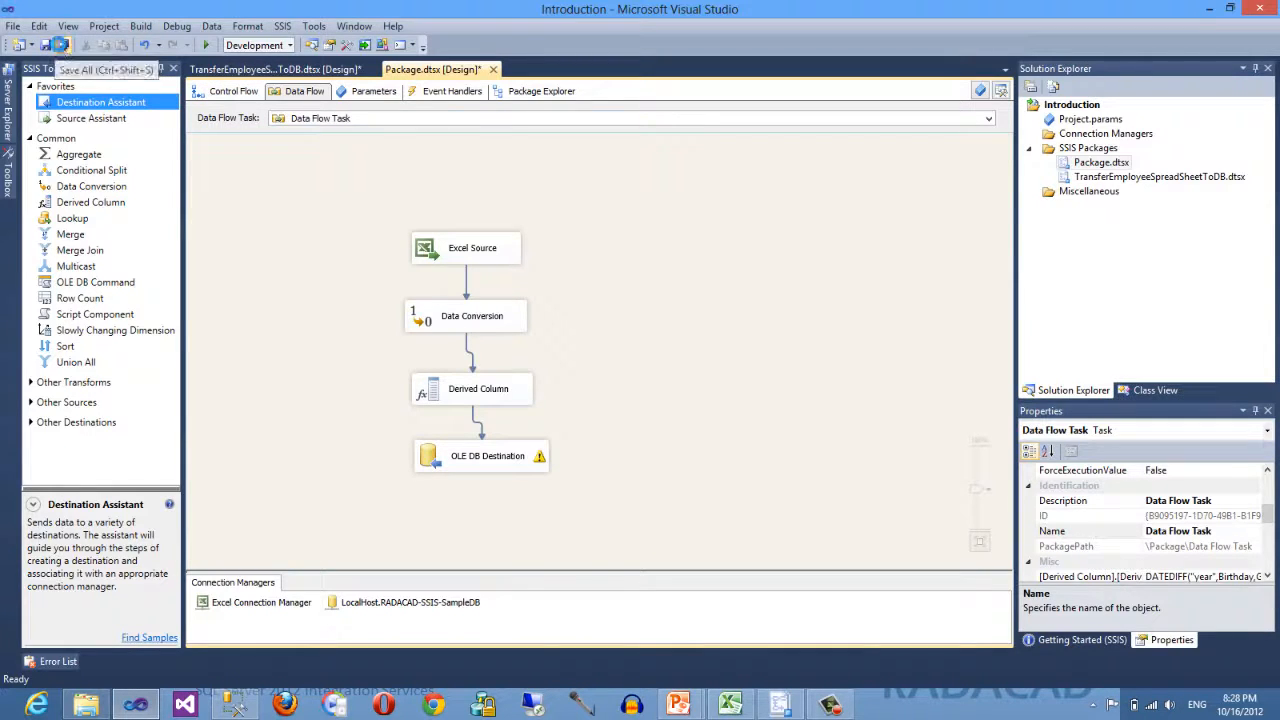
click(63, 46)
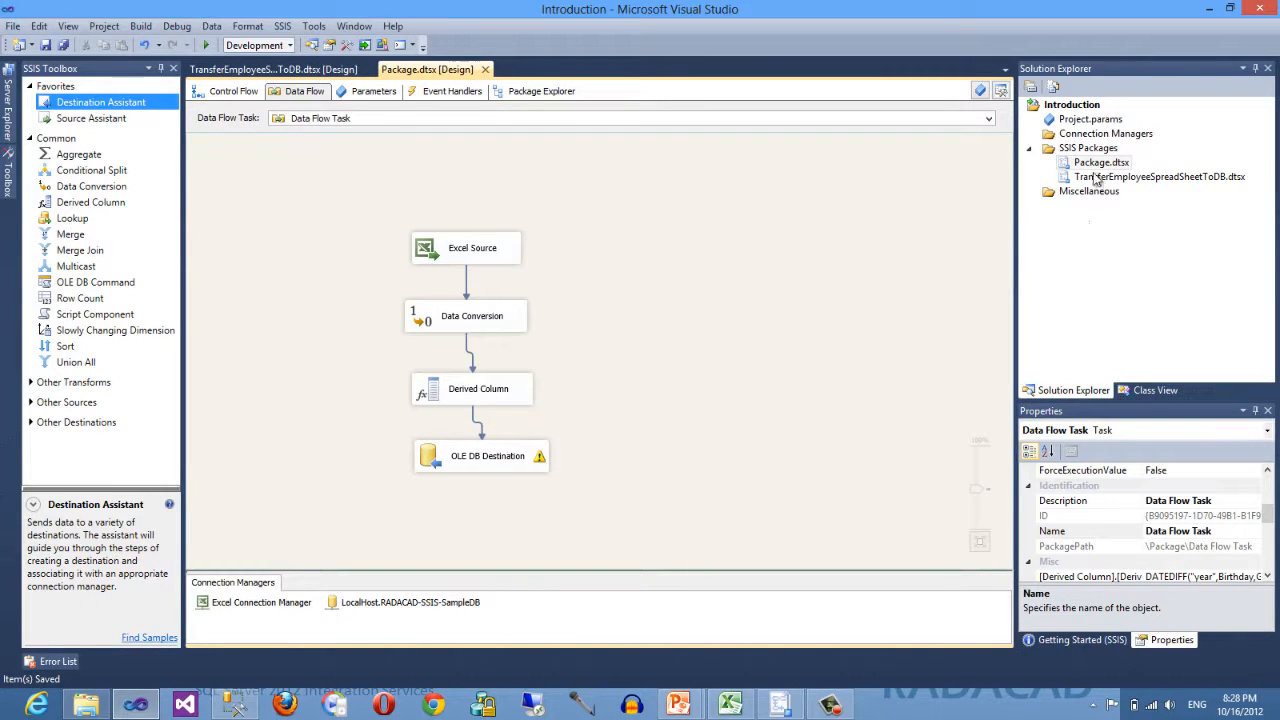
click(206, 46)
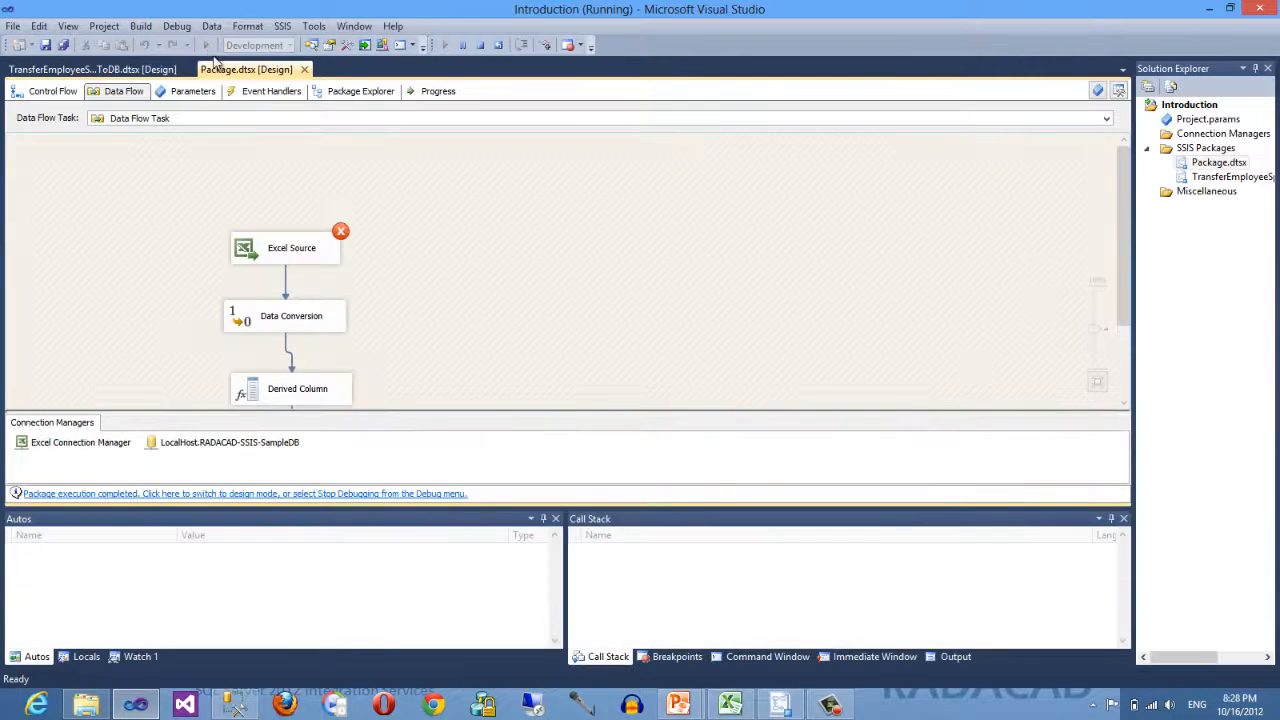
Examine the validation errors in the execution progress of Package.dtsx.
click(436, 91)
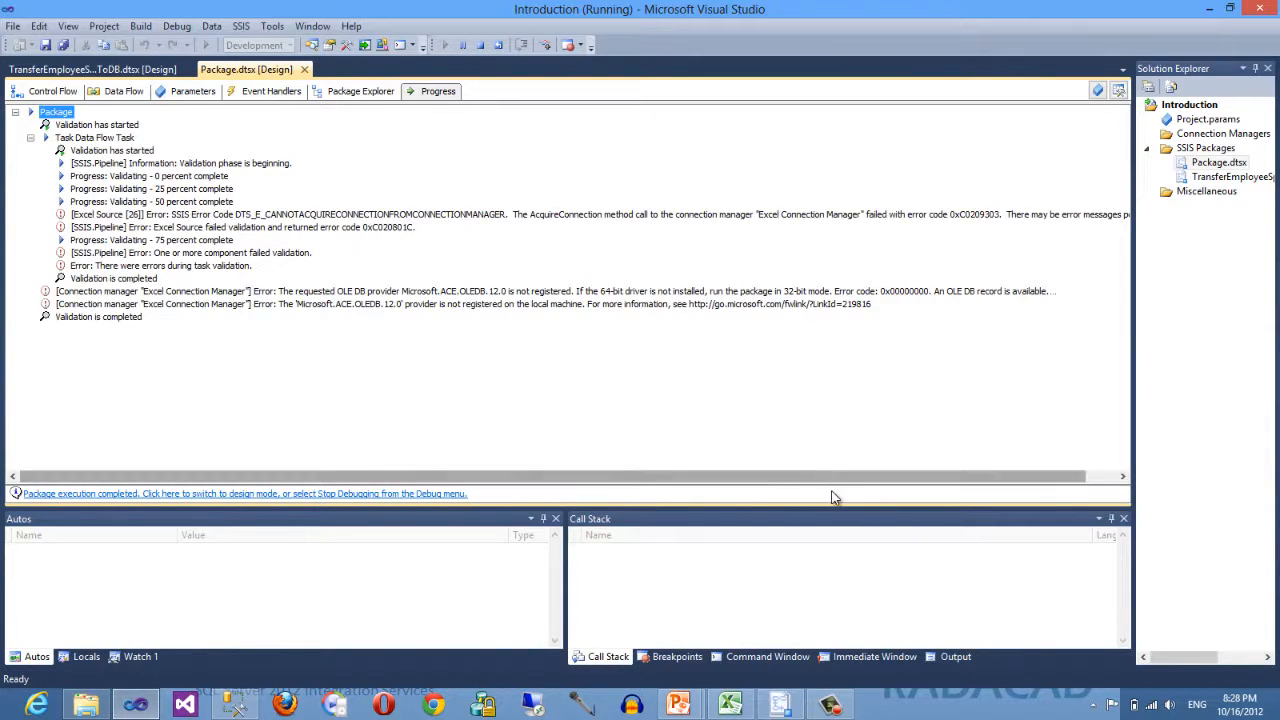
drag(826, 478, 688, 480)
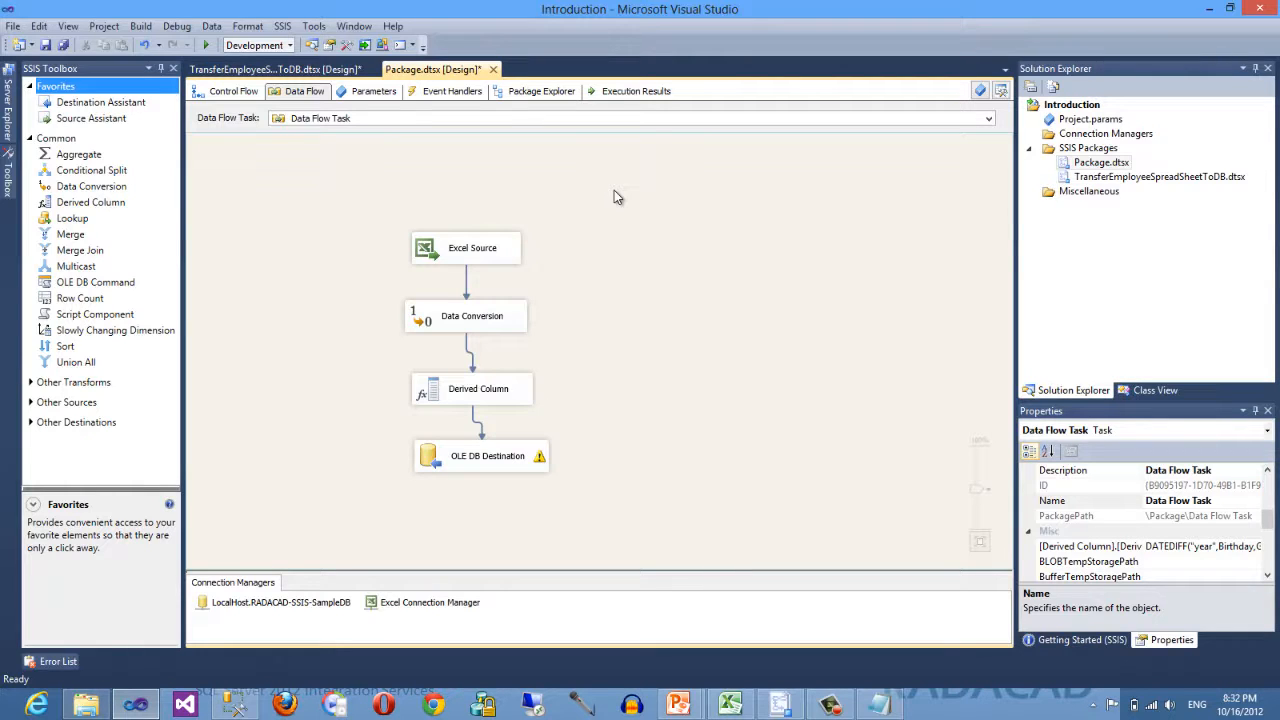
Set Run64BitRuntime to False in the Introduction project's debugging properties and apply the change.
right_click(1070, 105)
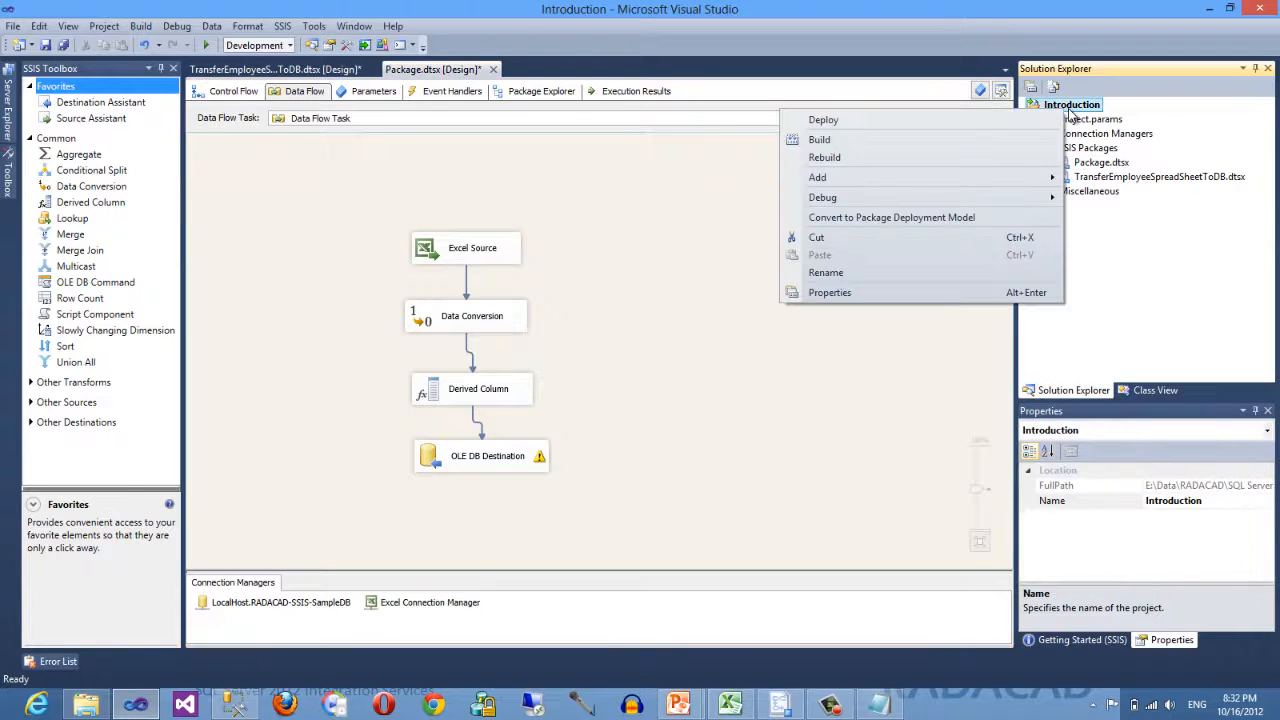
click(858, 296)
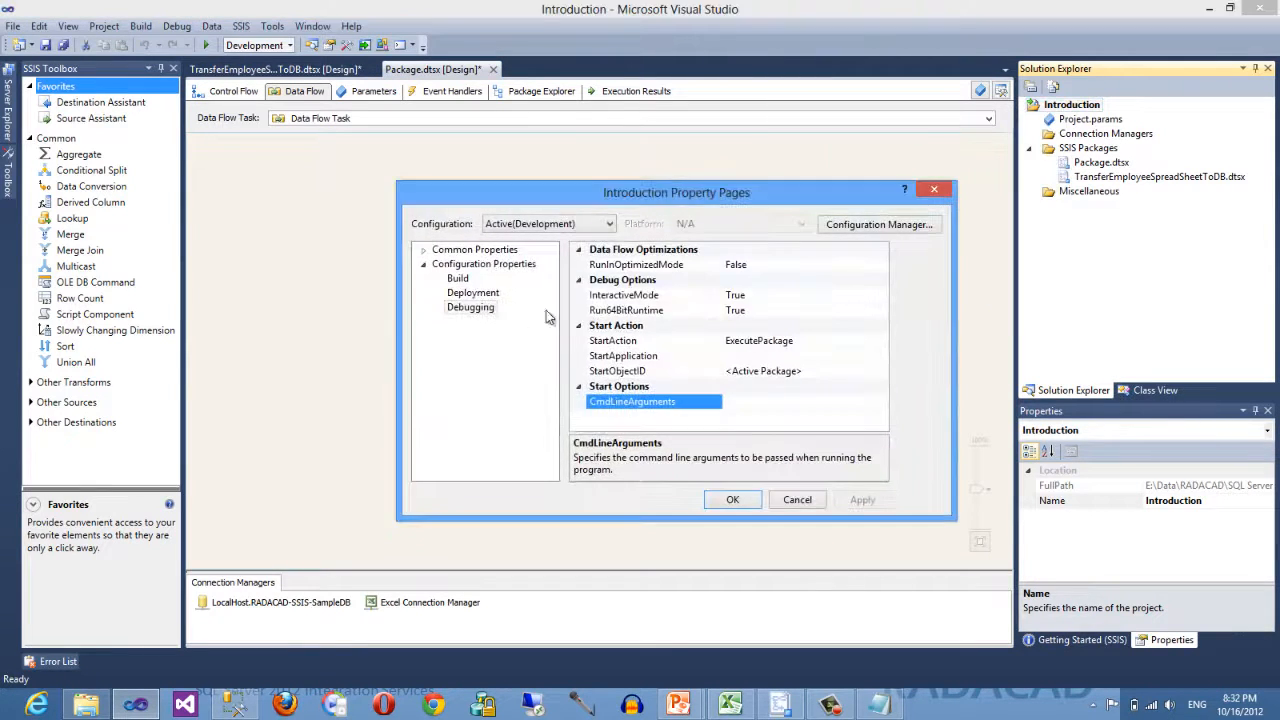
click(445, 265)
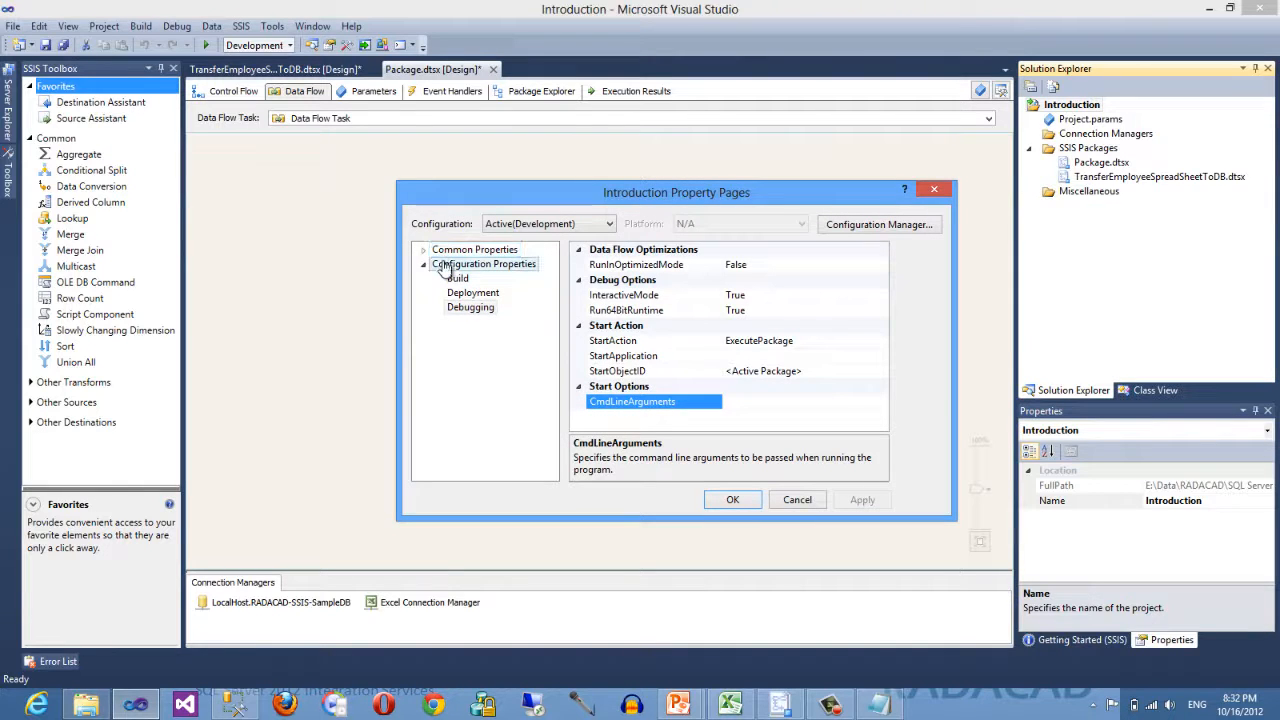
click(465, 307)
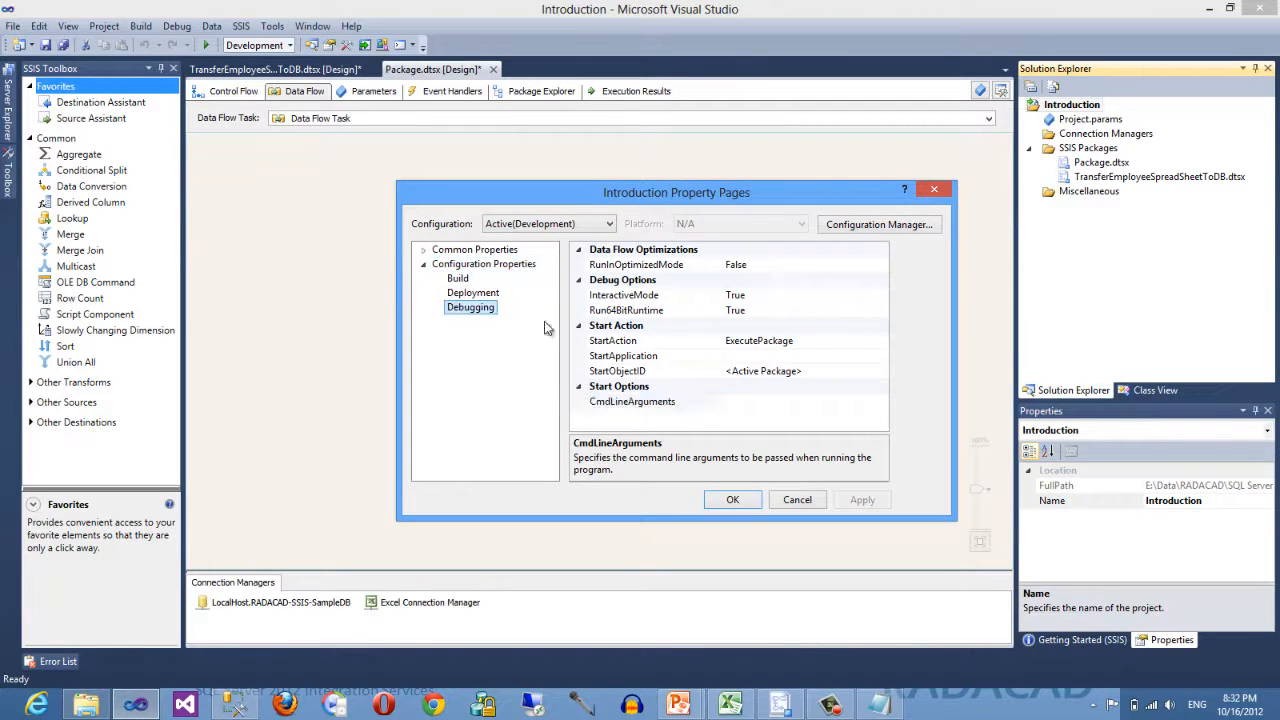
click(634, 312)
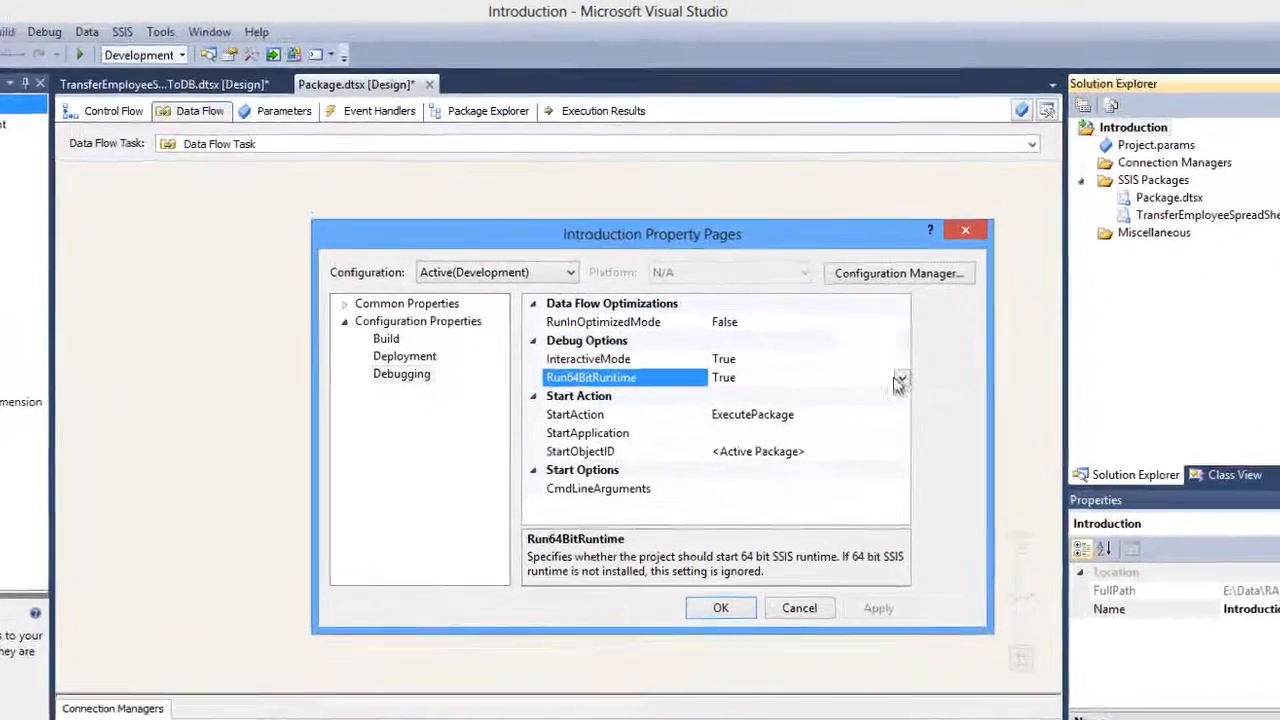
click(881, 311)
click(722, 426)
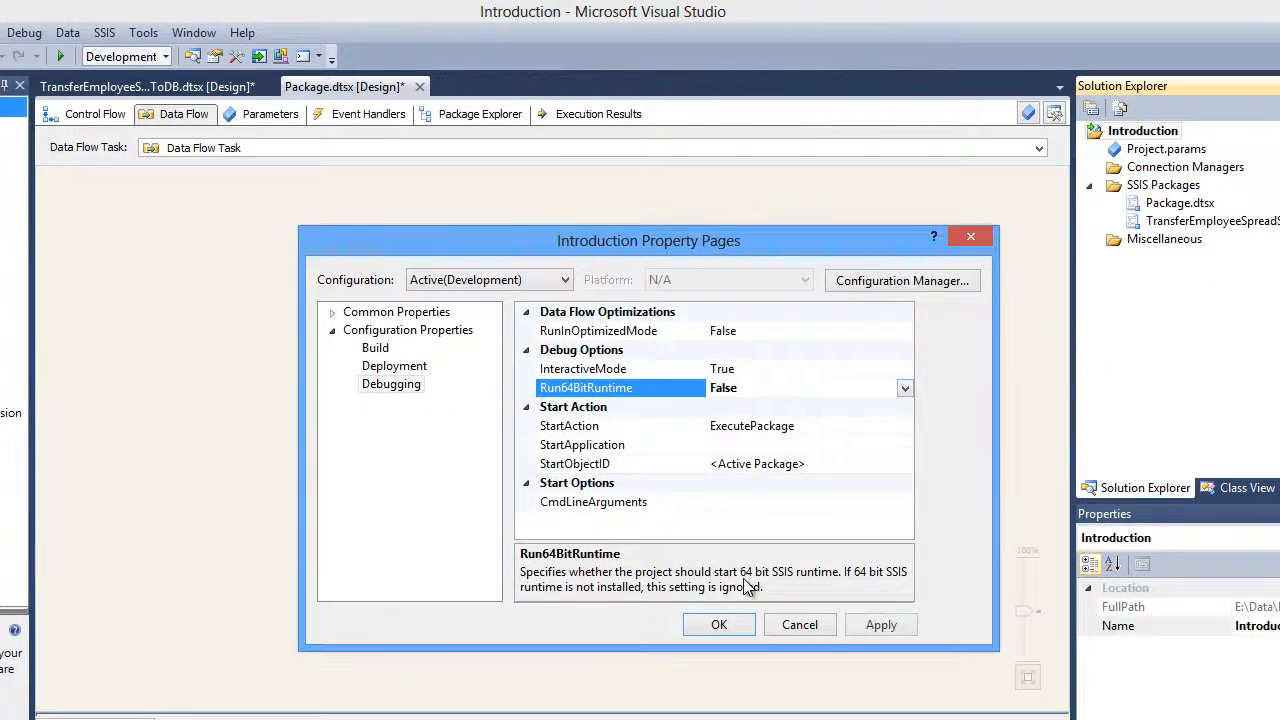
click(719, 624)
Run Package.dtsx in debug mode and stop debugging after checking the data flow through OLE DB Destination.
click(664, 322)
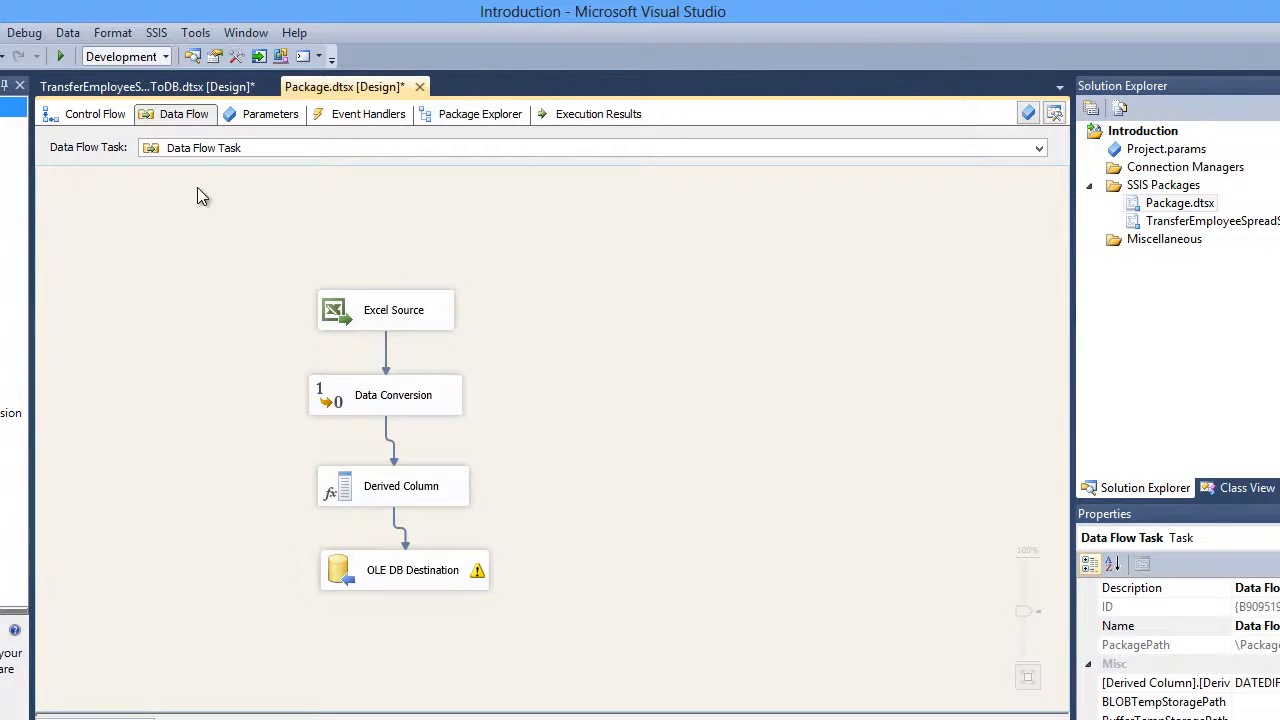
click(64, 58)
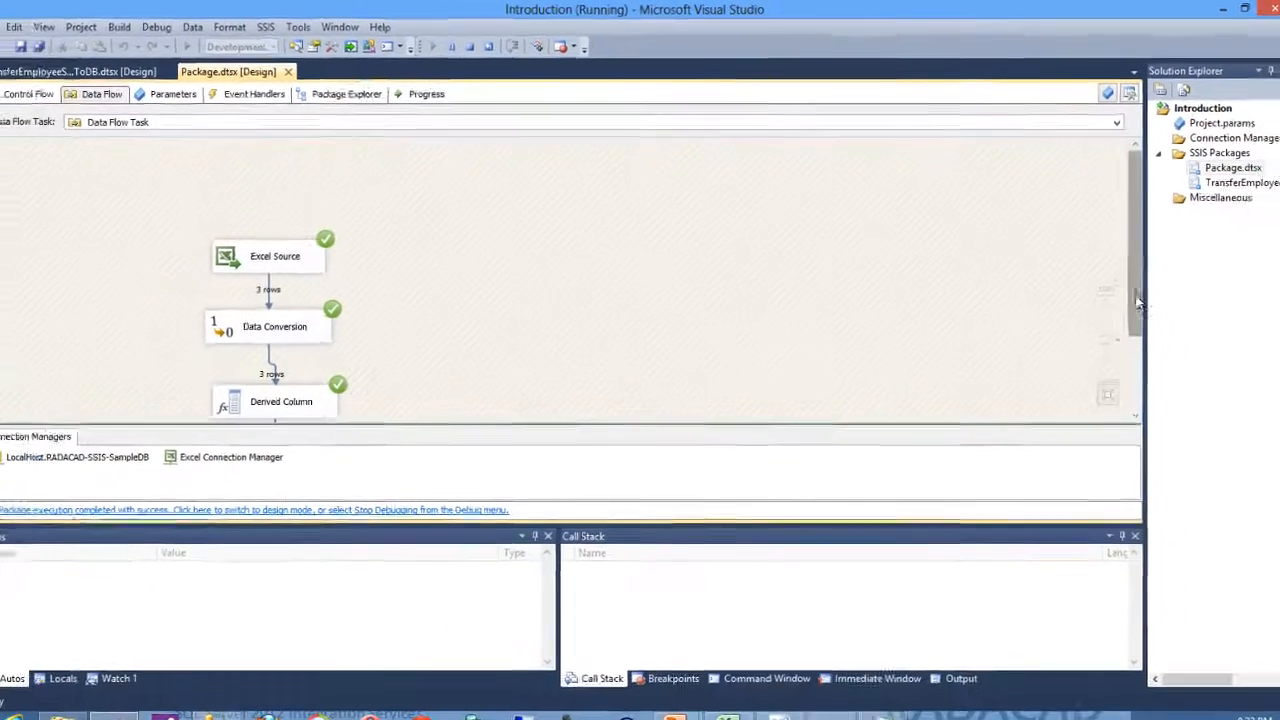
mouse_move(1137, 300)
mouse_down()
mouse_move(1137, 331)
mouse_move(1125, 308)
mouse_up()
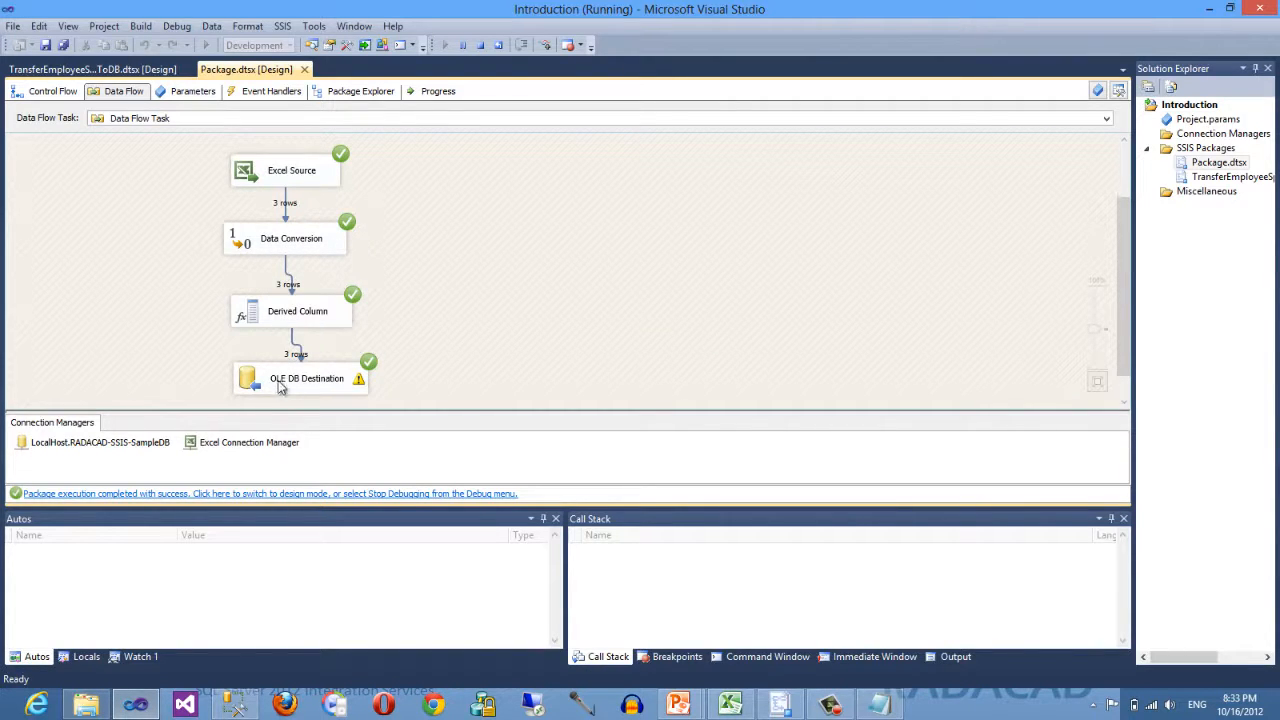
click(481, 46)
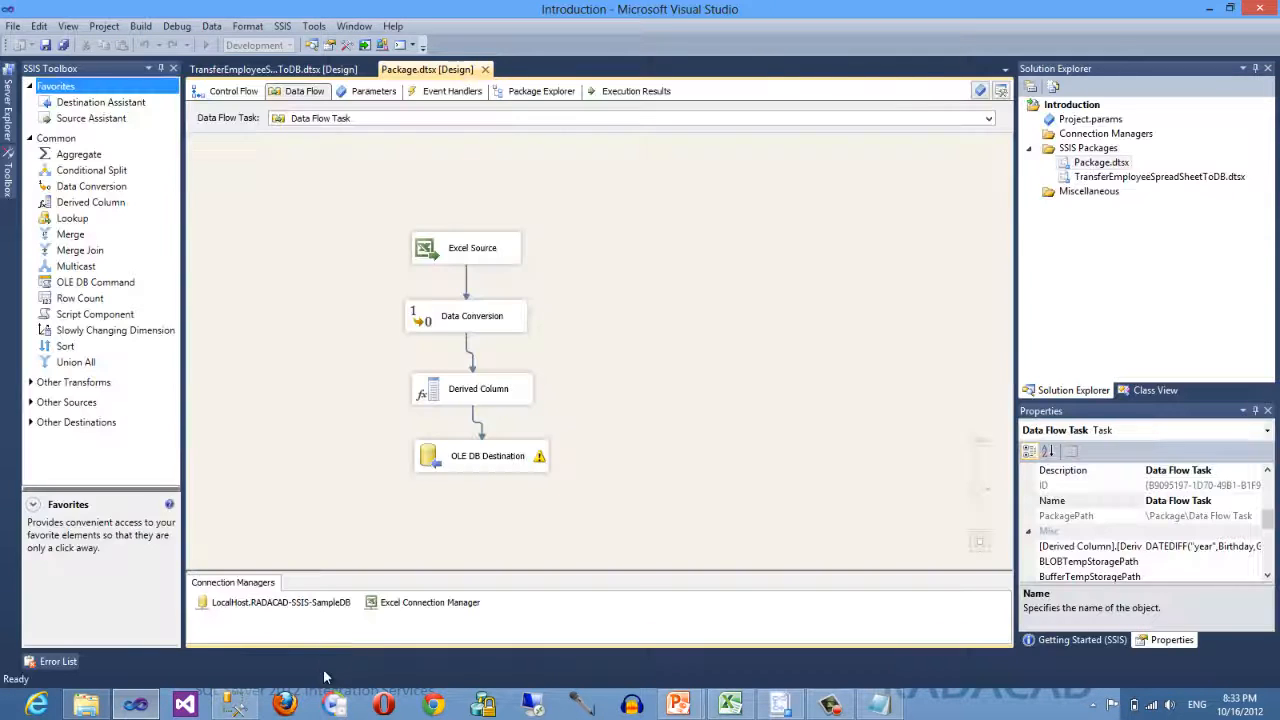
Switch to SQL Server Management Studio, rerun the SELECT query on dbo.Employee and inspect the first record's fields.
click(228, 705)
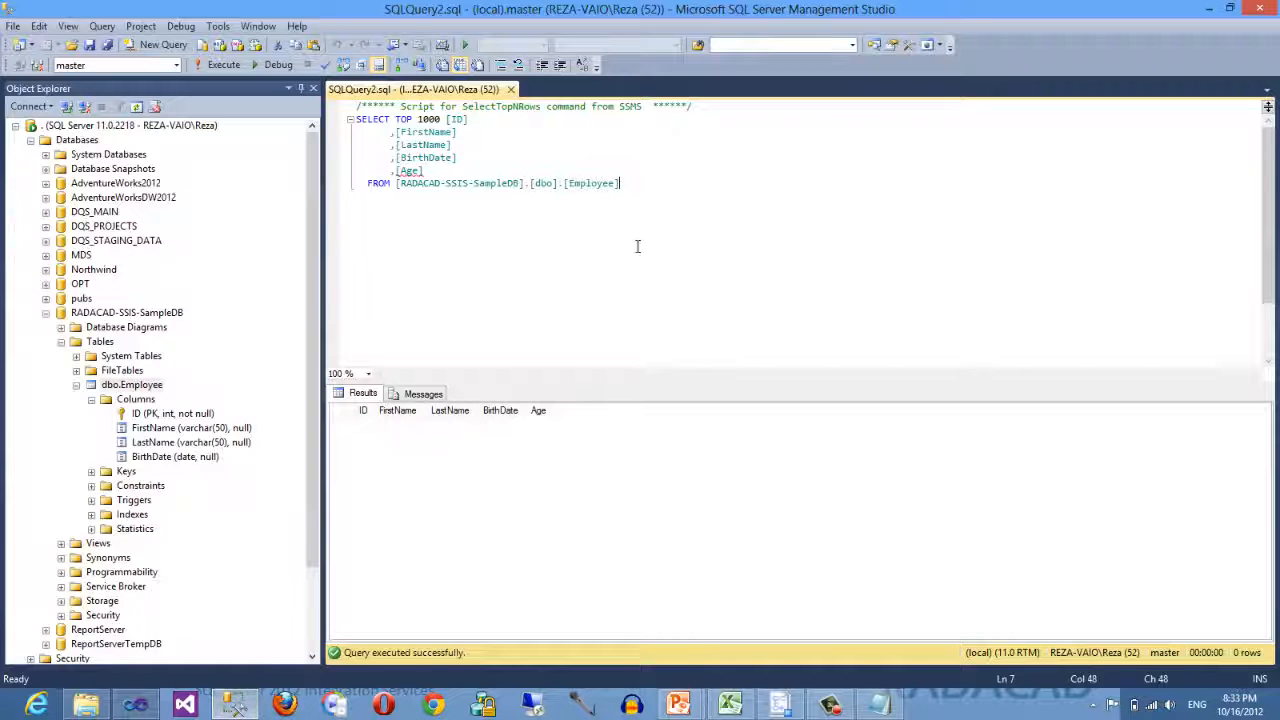
click(224, 65)
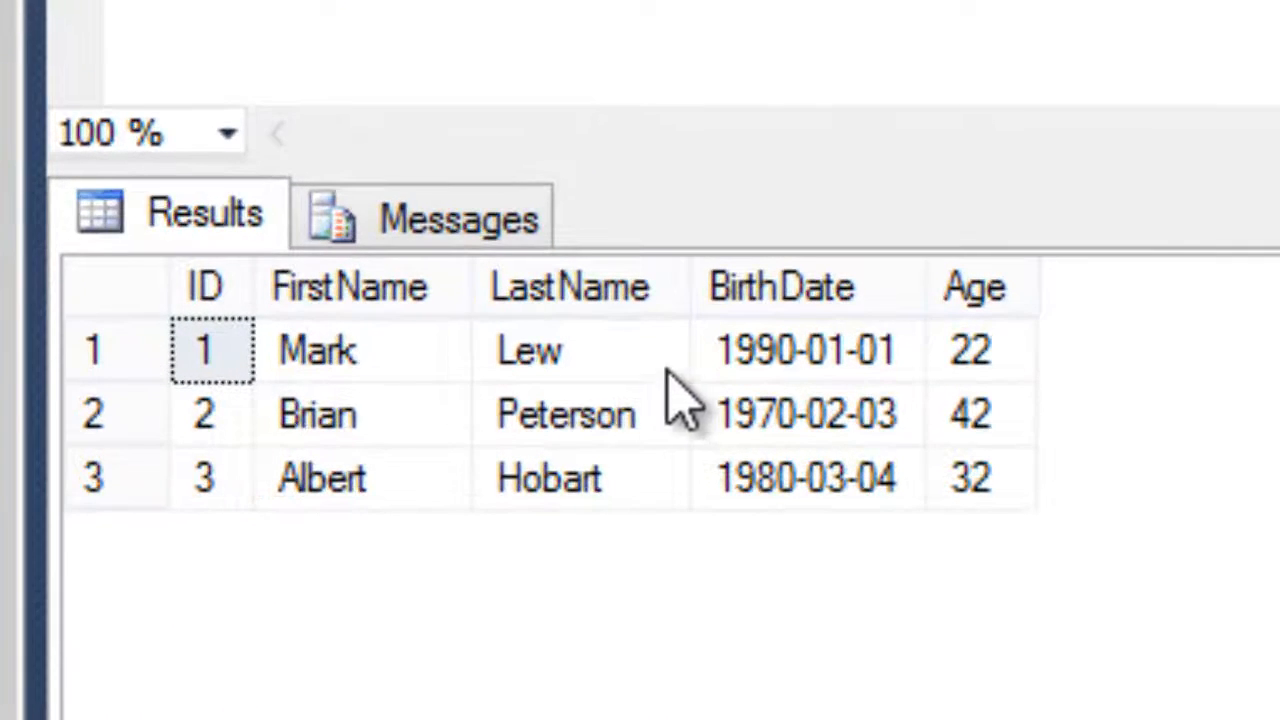
click(337, 366)
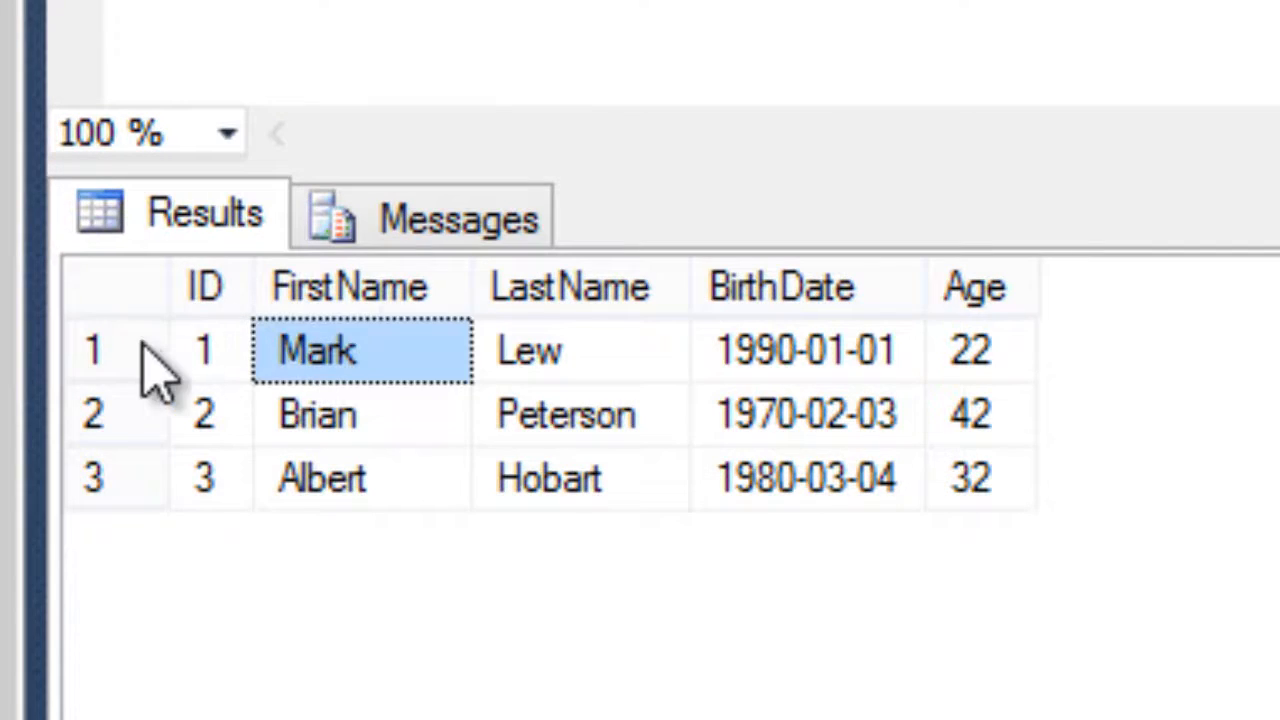
click(120, 368)
click(371, 372)
click(606, 378)
click(809, 375)
key(Right)
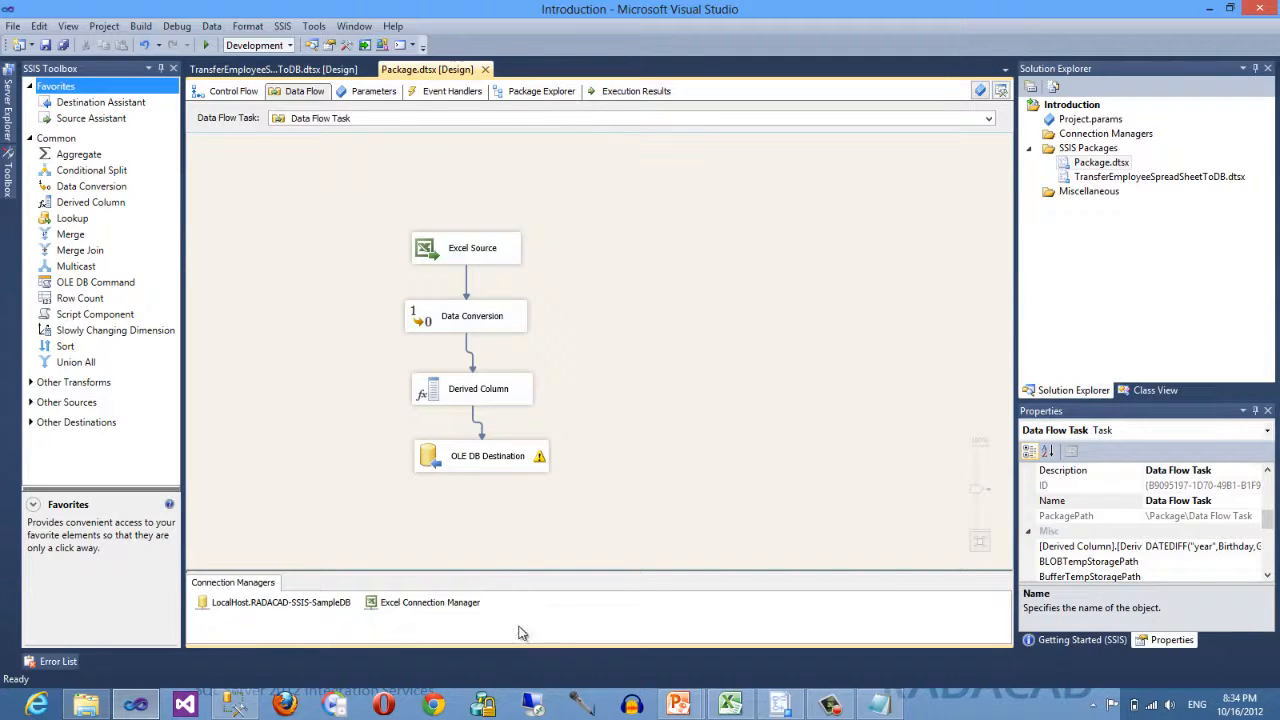
Review the data flow components of Package.dtsx in order from Excel Source to OLE DB Destination.
click(484, 258)
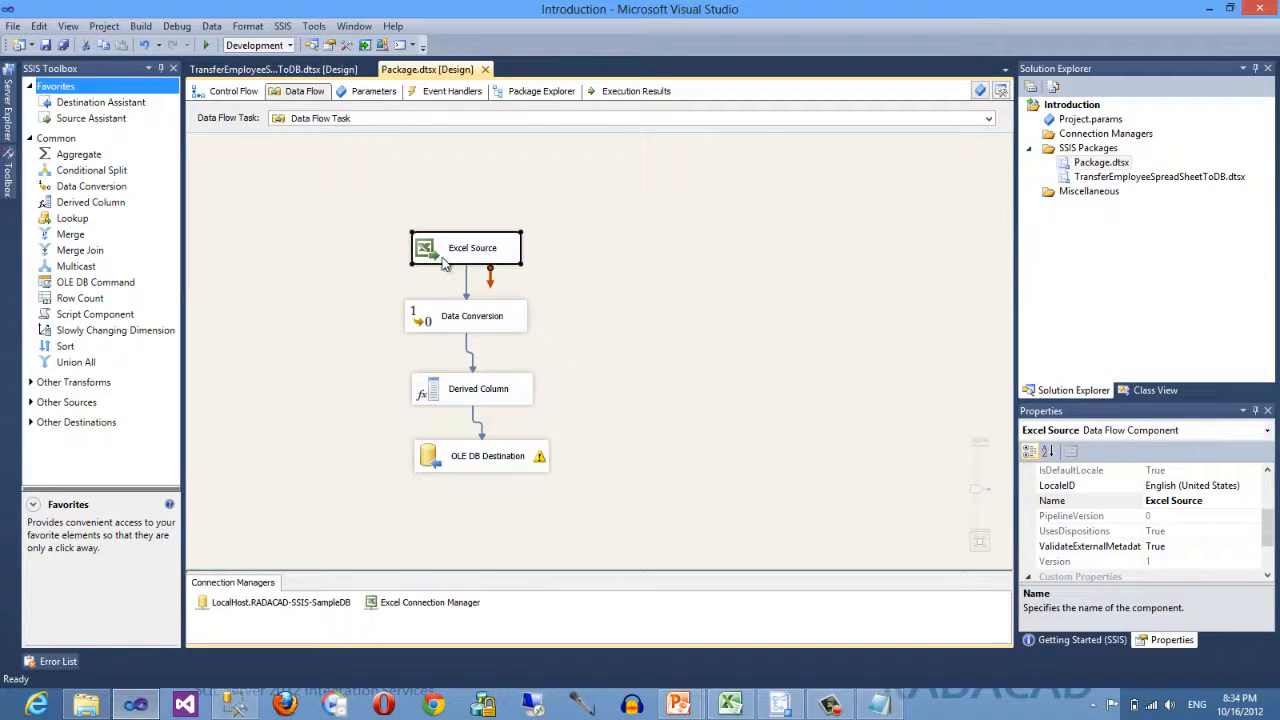
click(468, 322)
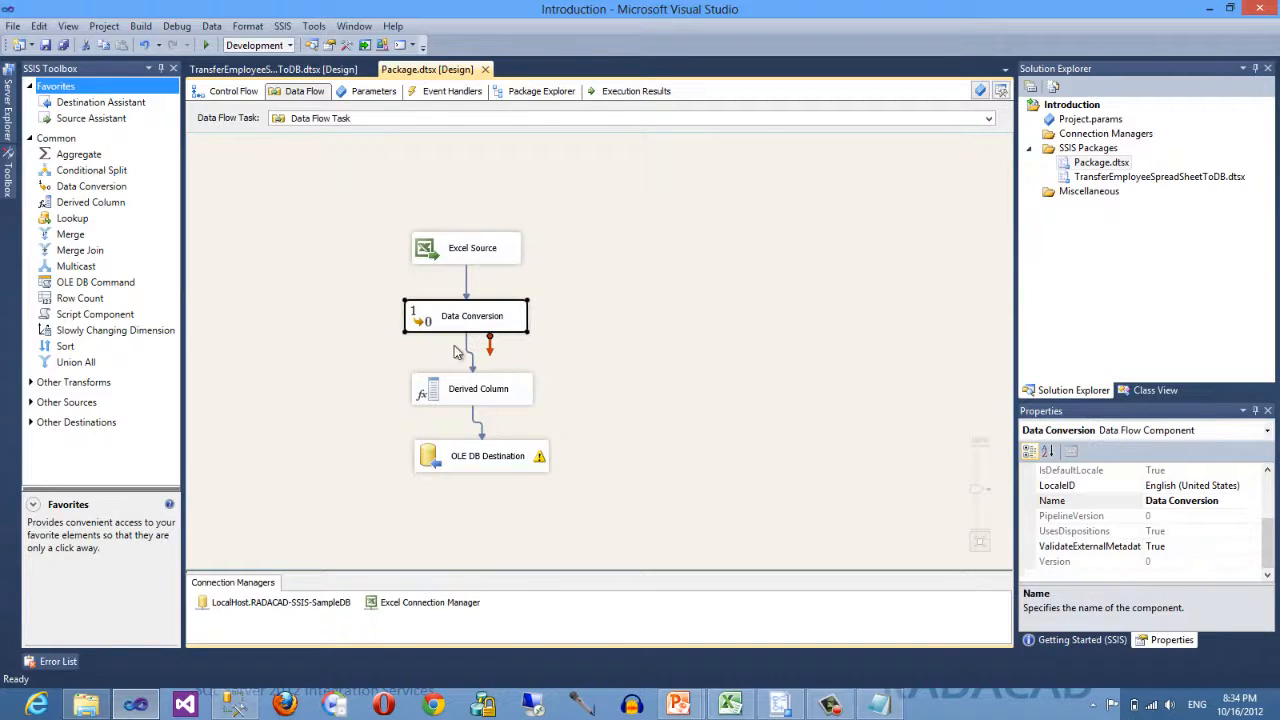
click(466, 400)
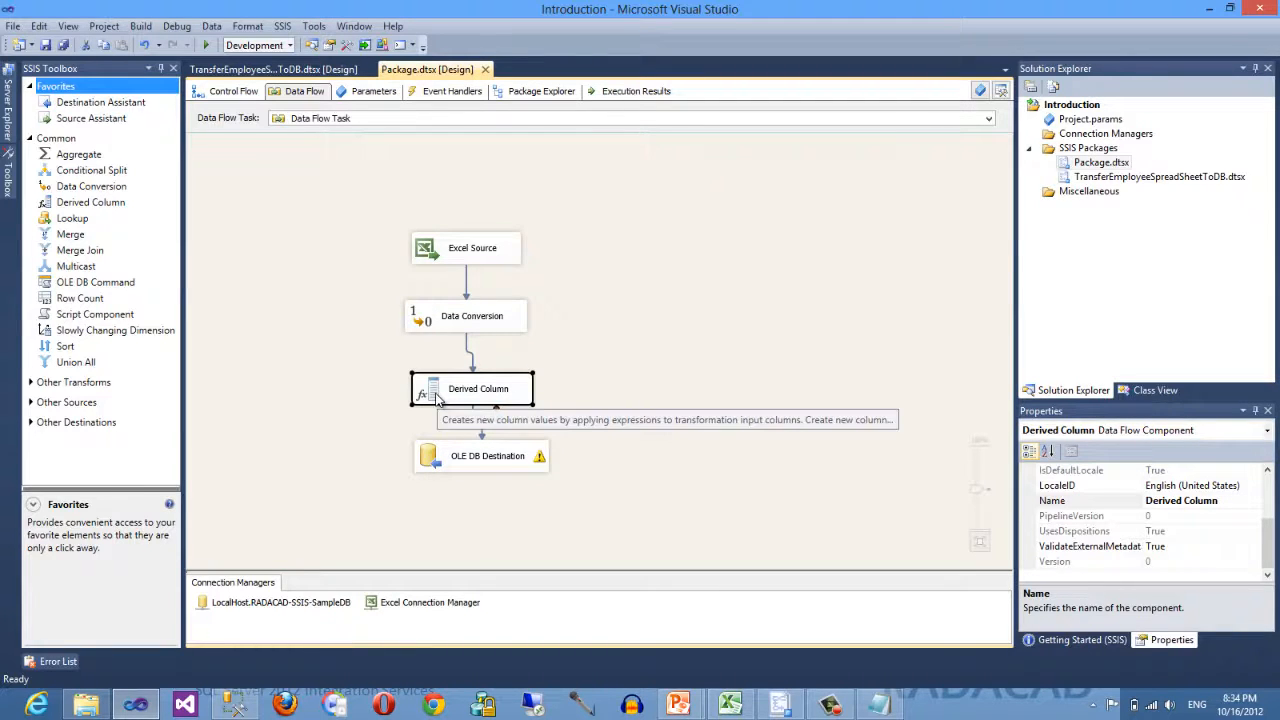
click(465, 465)
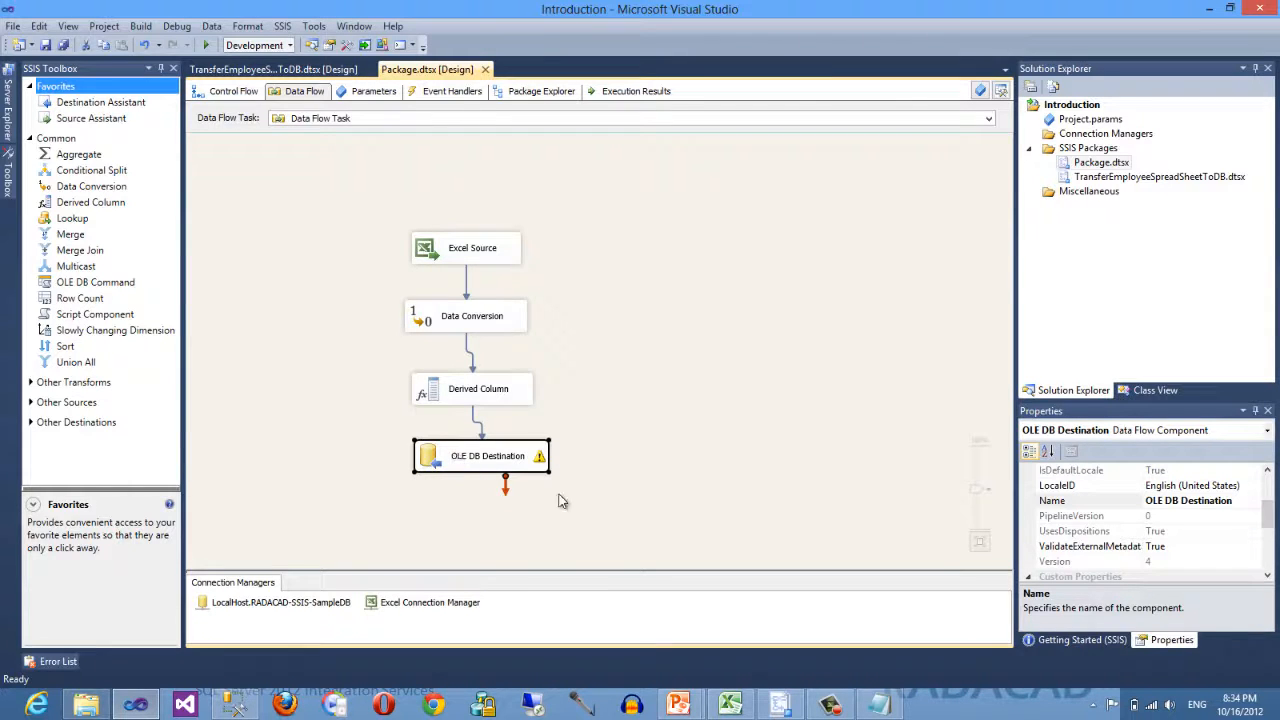
click(650, 471)
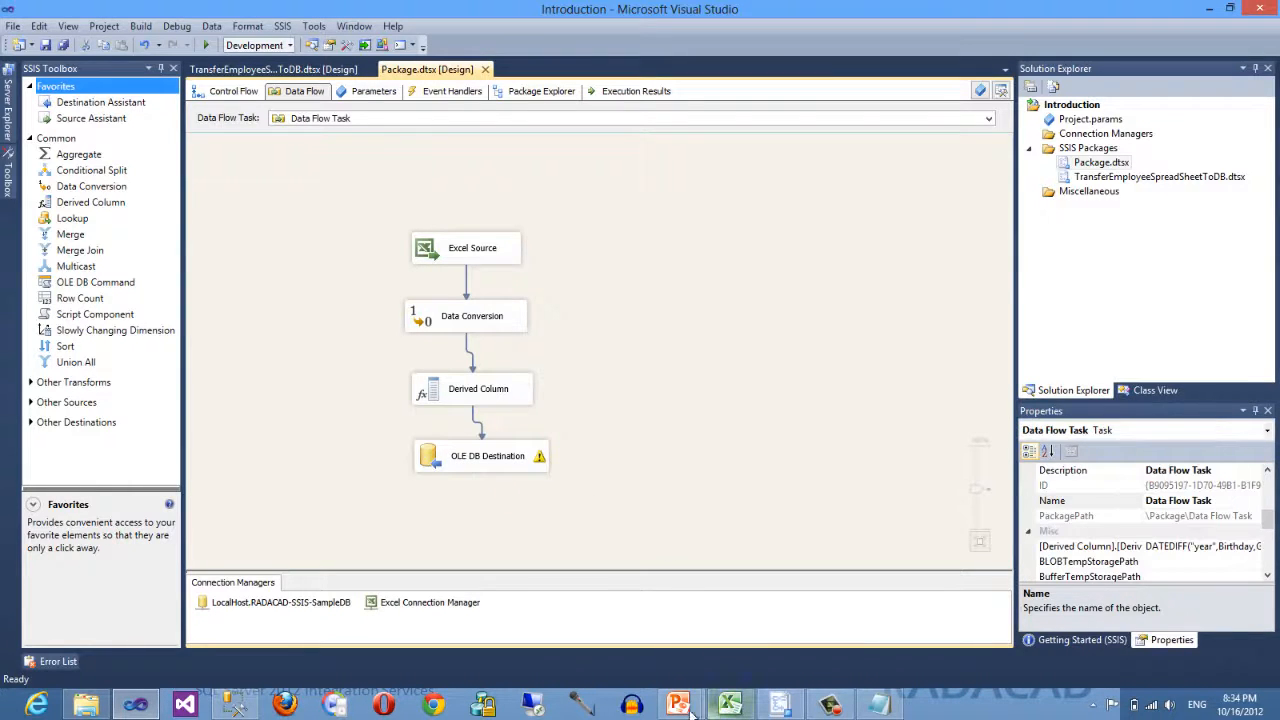
Switch to the PowerPoint slide show with the First Look at SSDT slide.
mouse_move(680, 705)
click(728, 668)
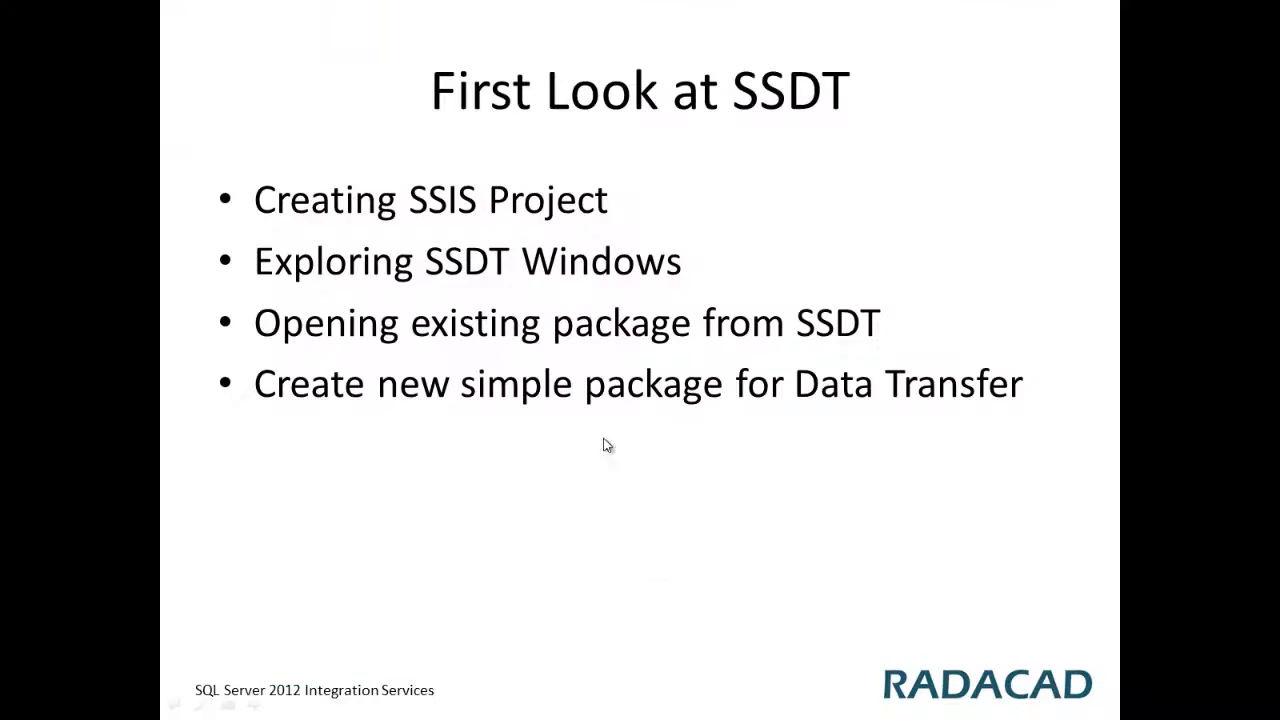